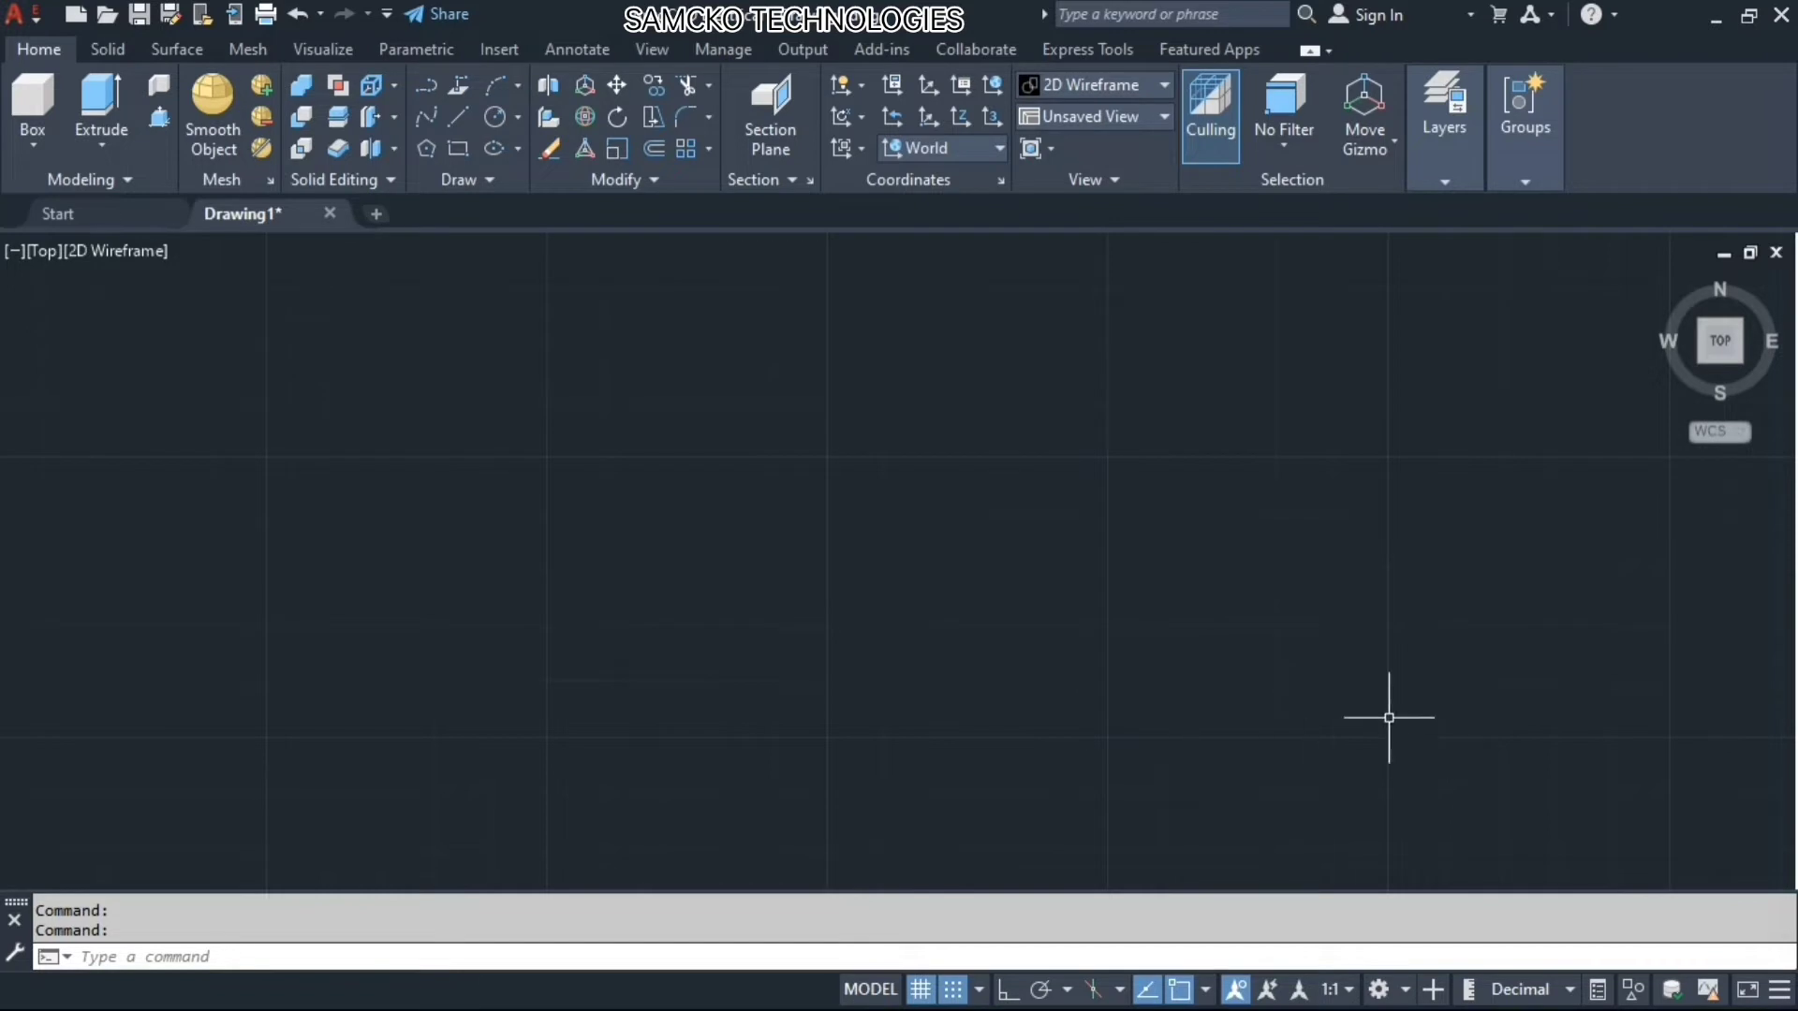
Draw a large, thin rectangular box as a base slab inside the sheet frame, using the SW Isometric view
mouse_move(1699, 363)
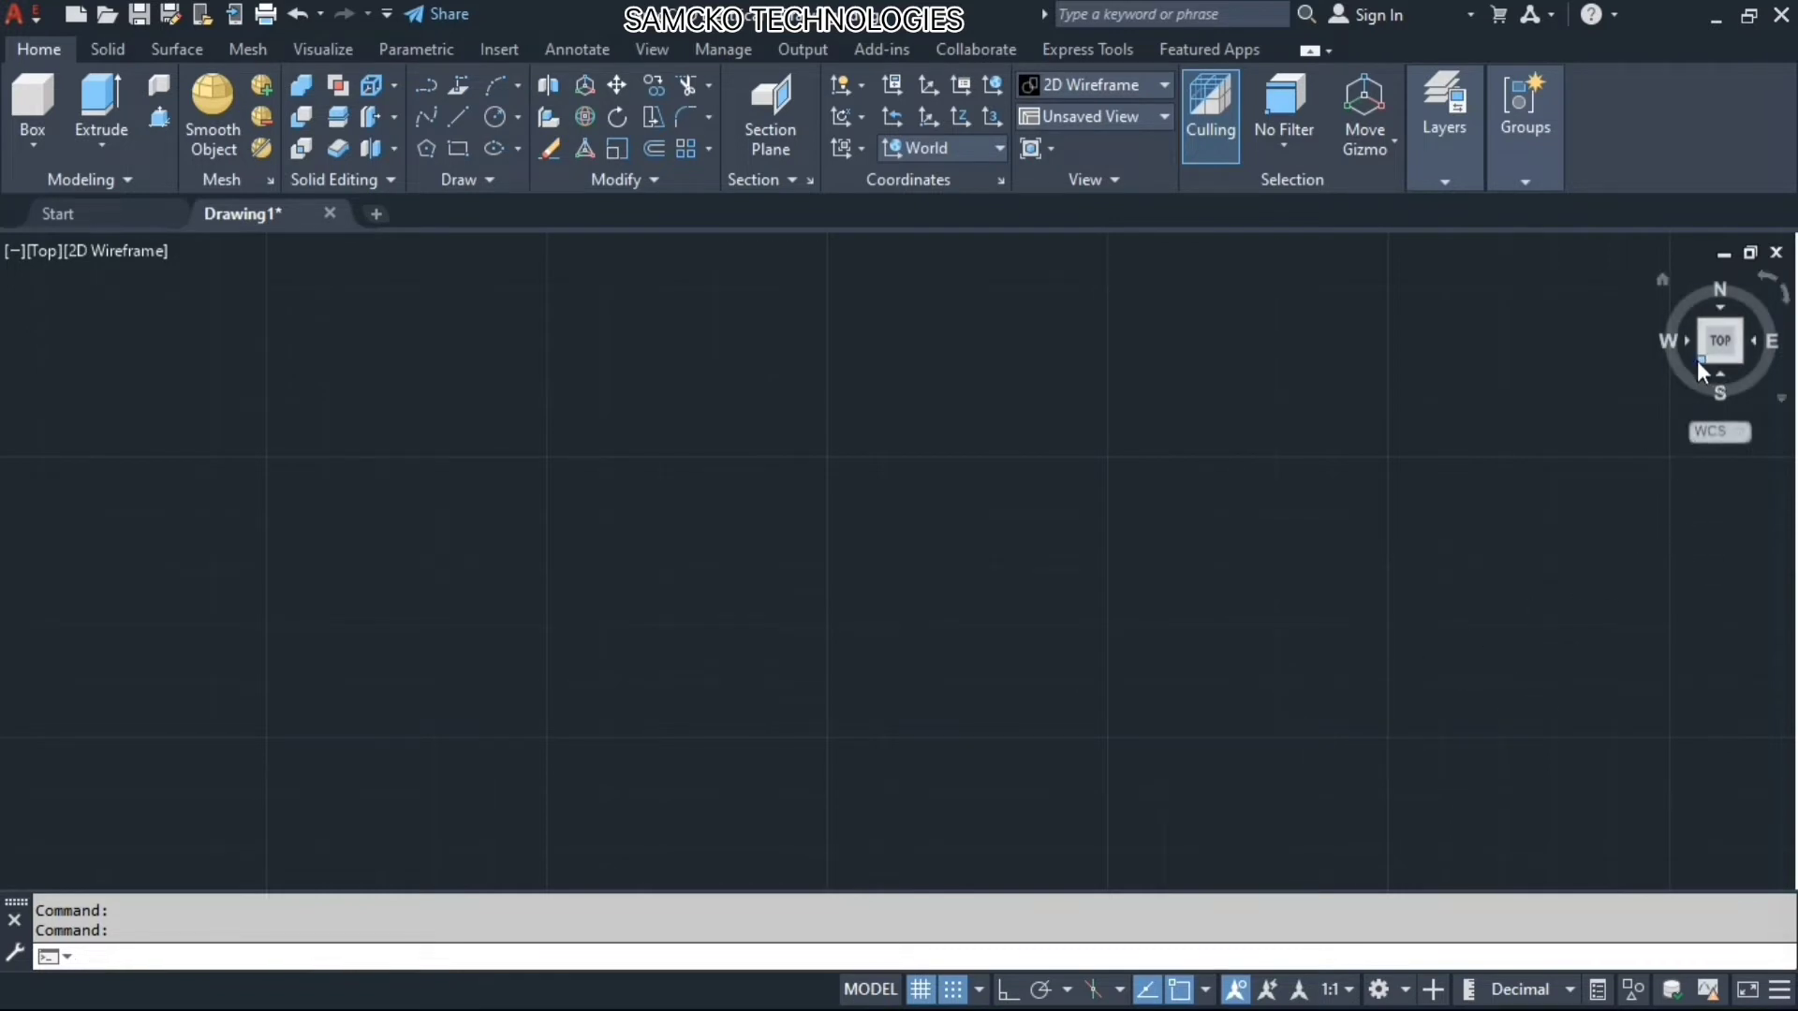
click(1700, 361)
scroll(922, 559, up, 5)
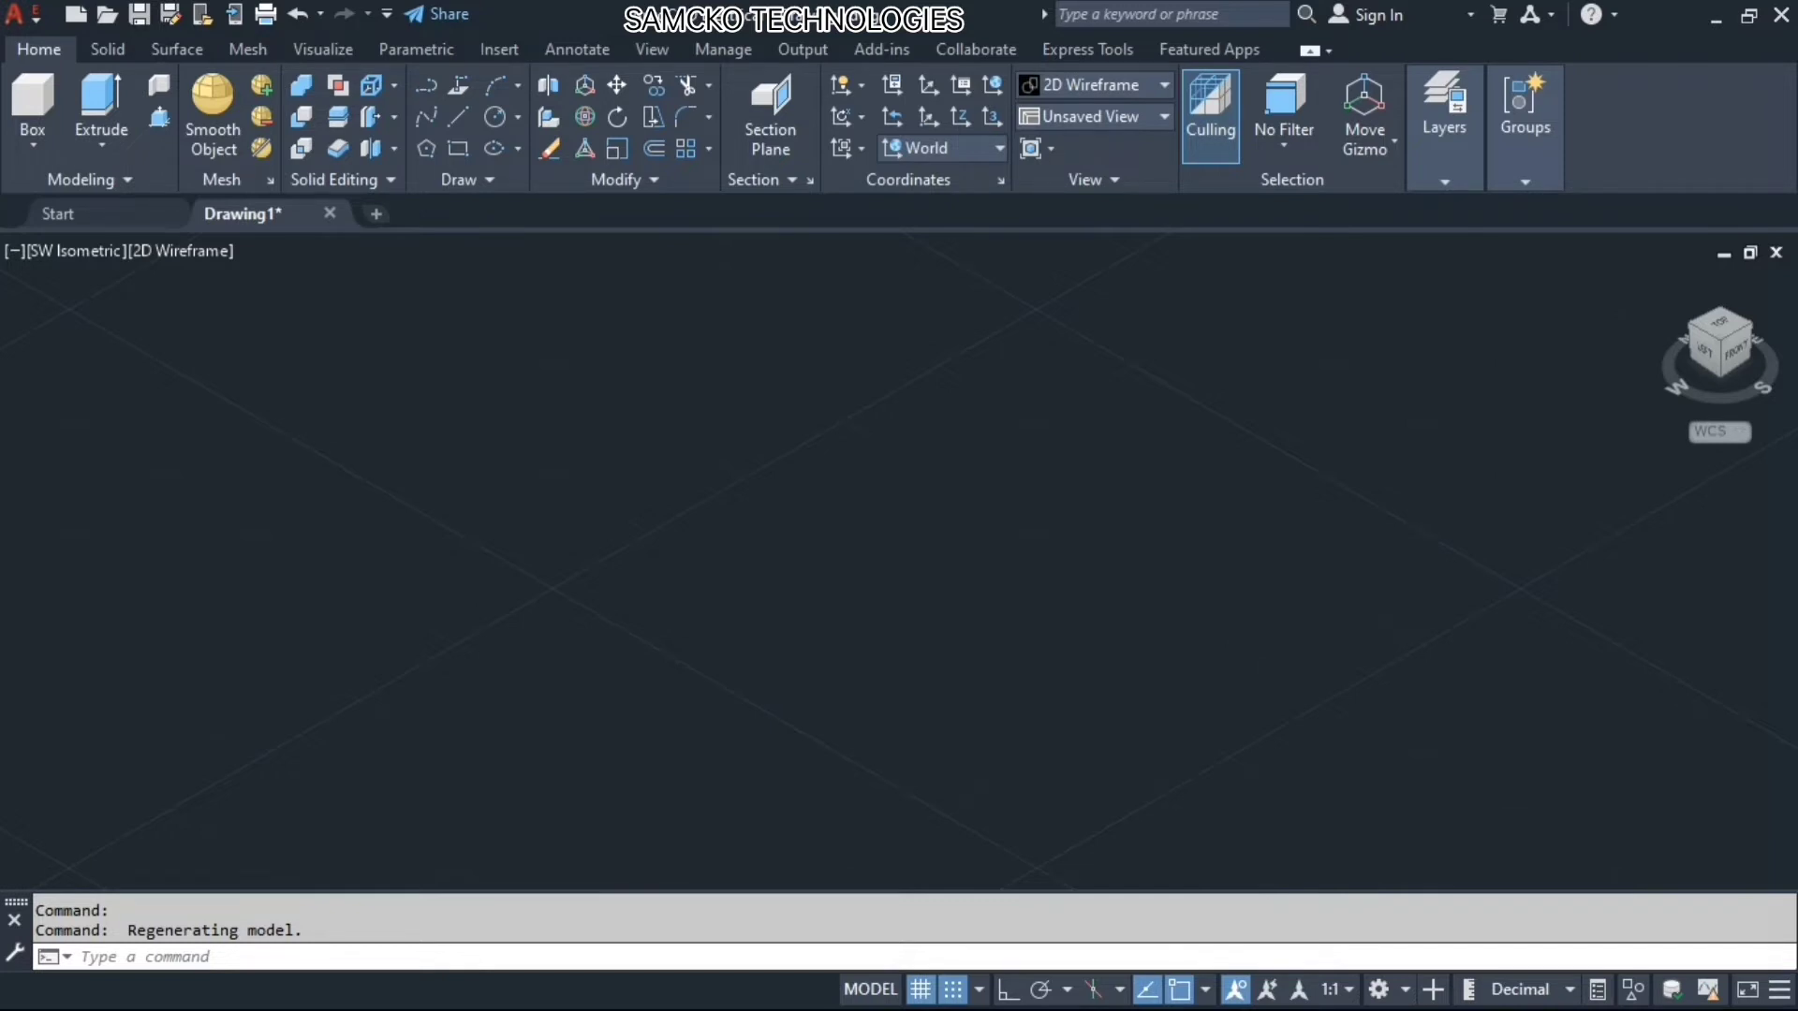
click(33, 103)
scroll(606, 480, down, 2)
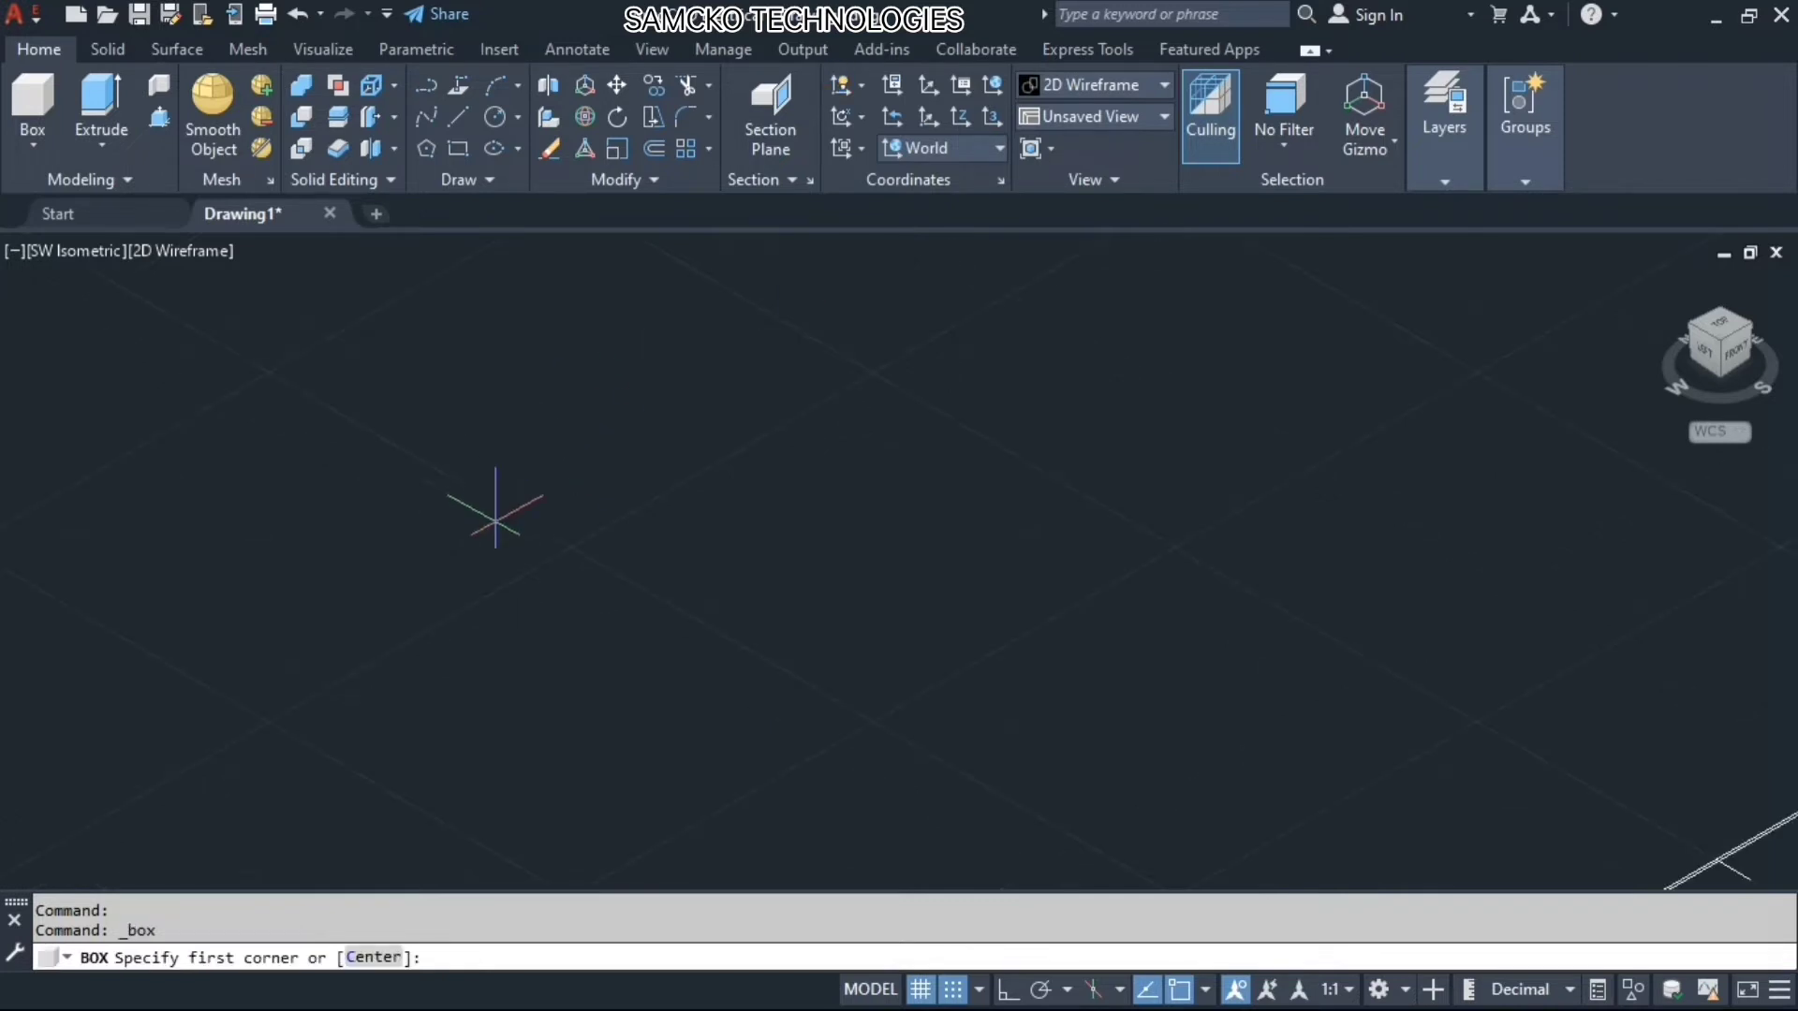
scroll(496, 512, down, 3)
scroll(502, 513, up, 2)
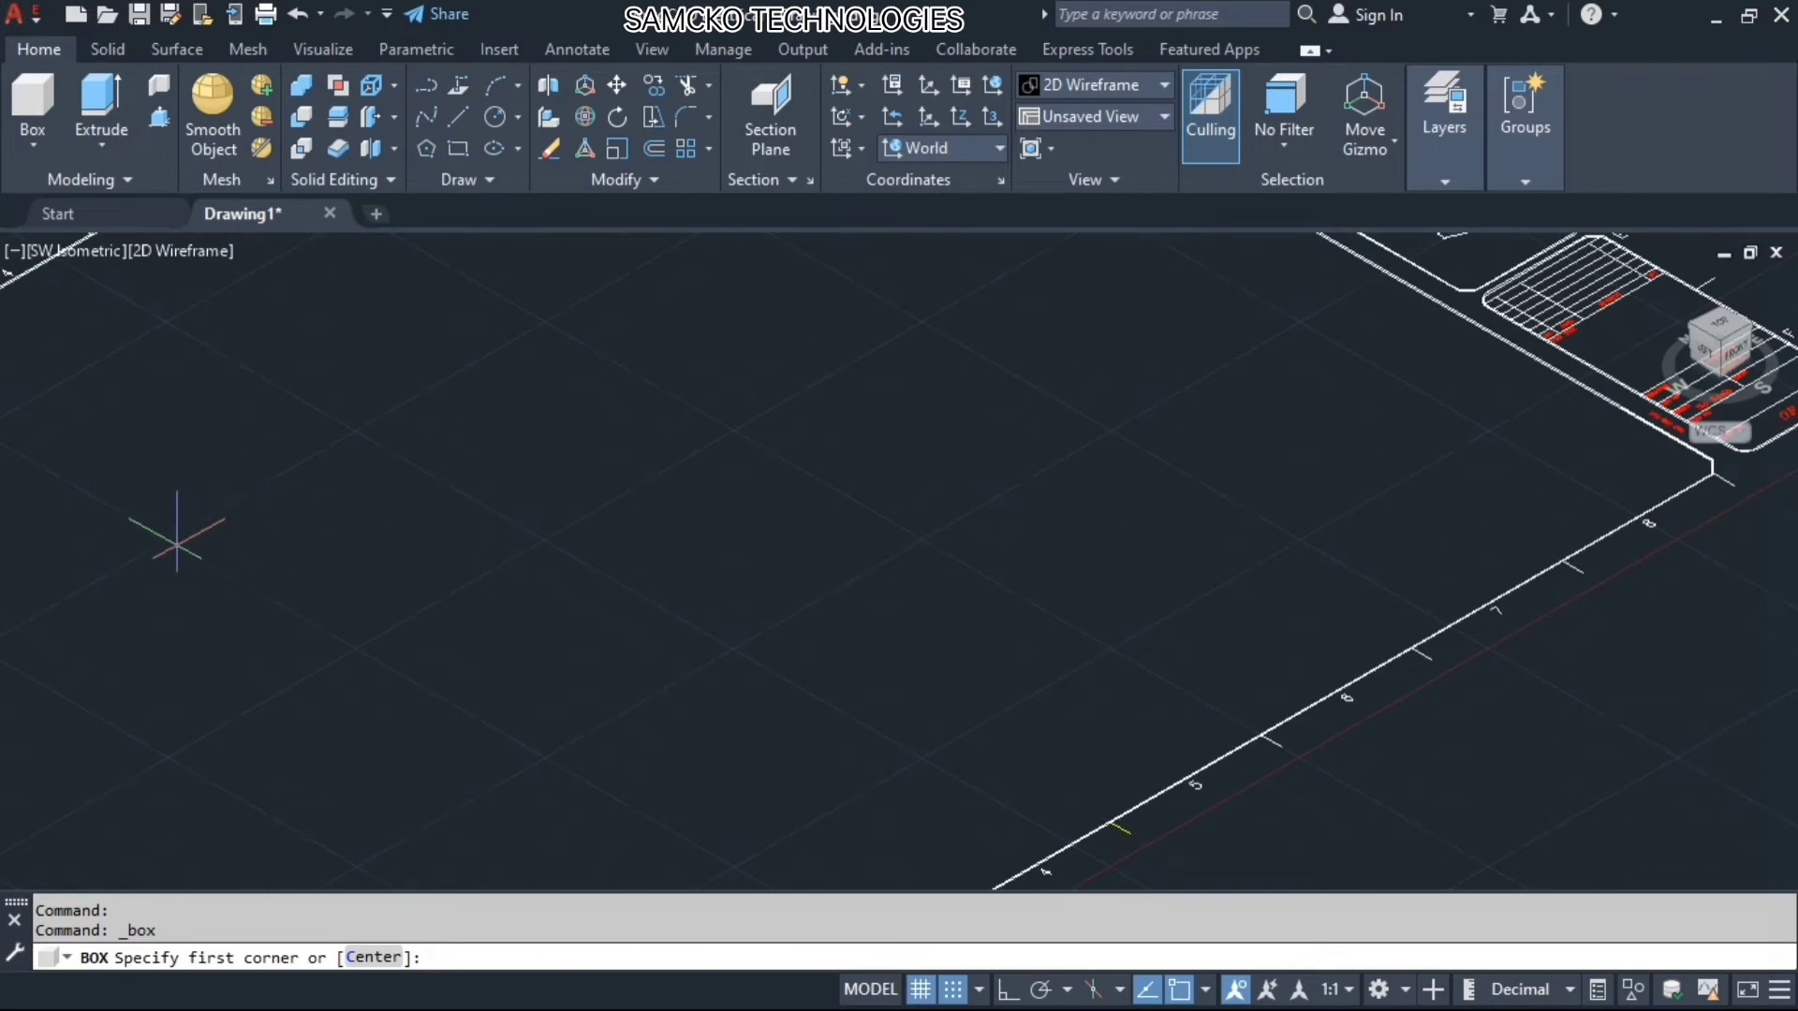
click(178, 536)
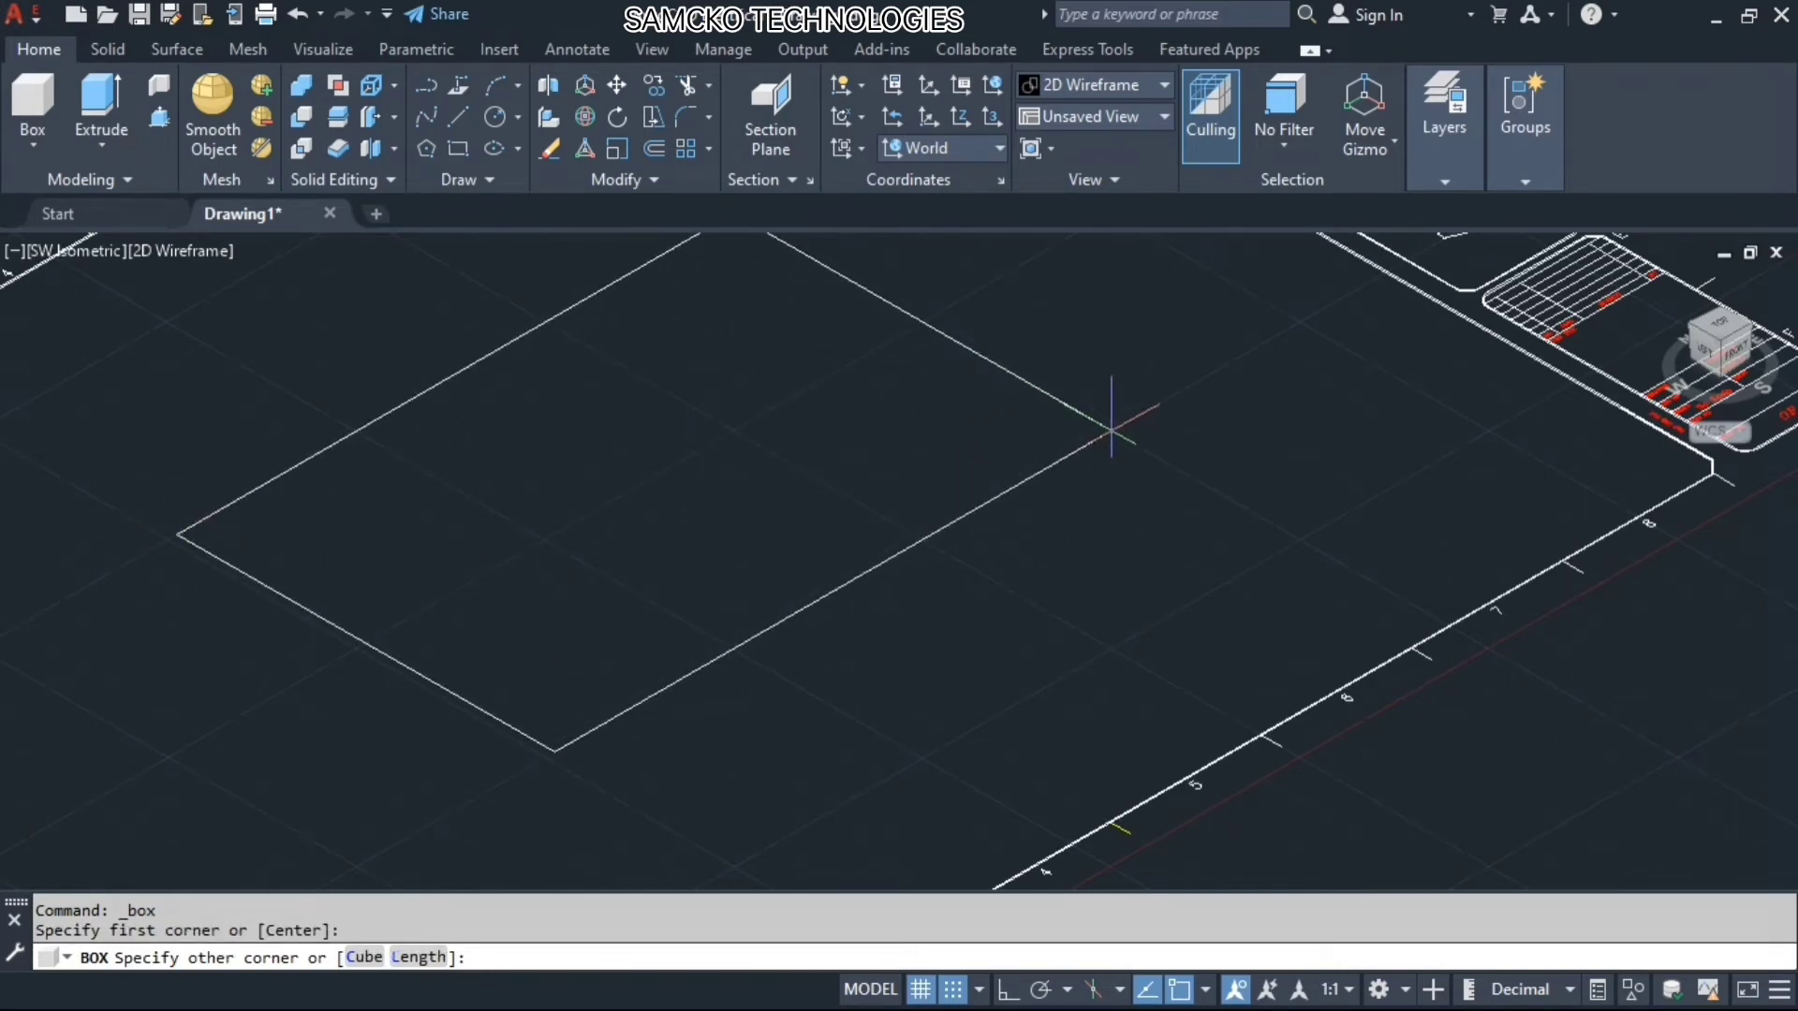
click(1112, 429)
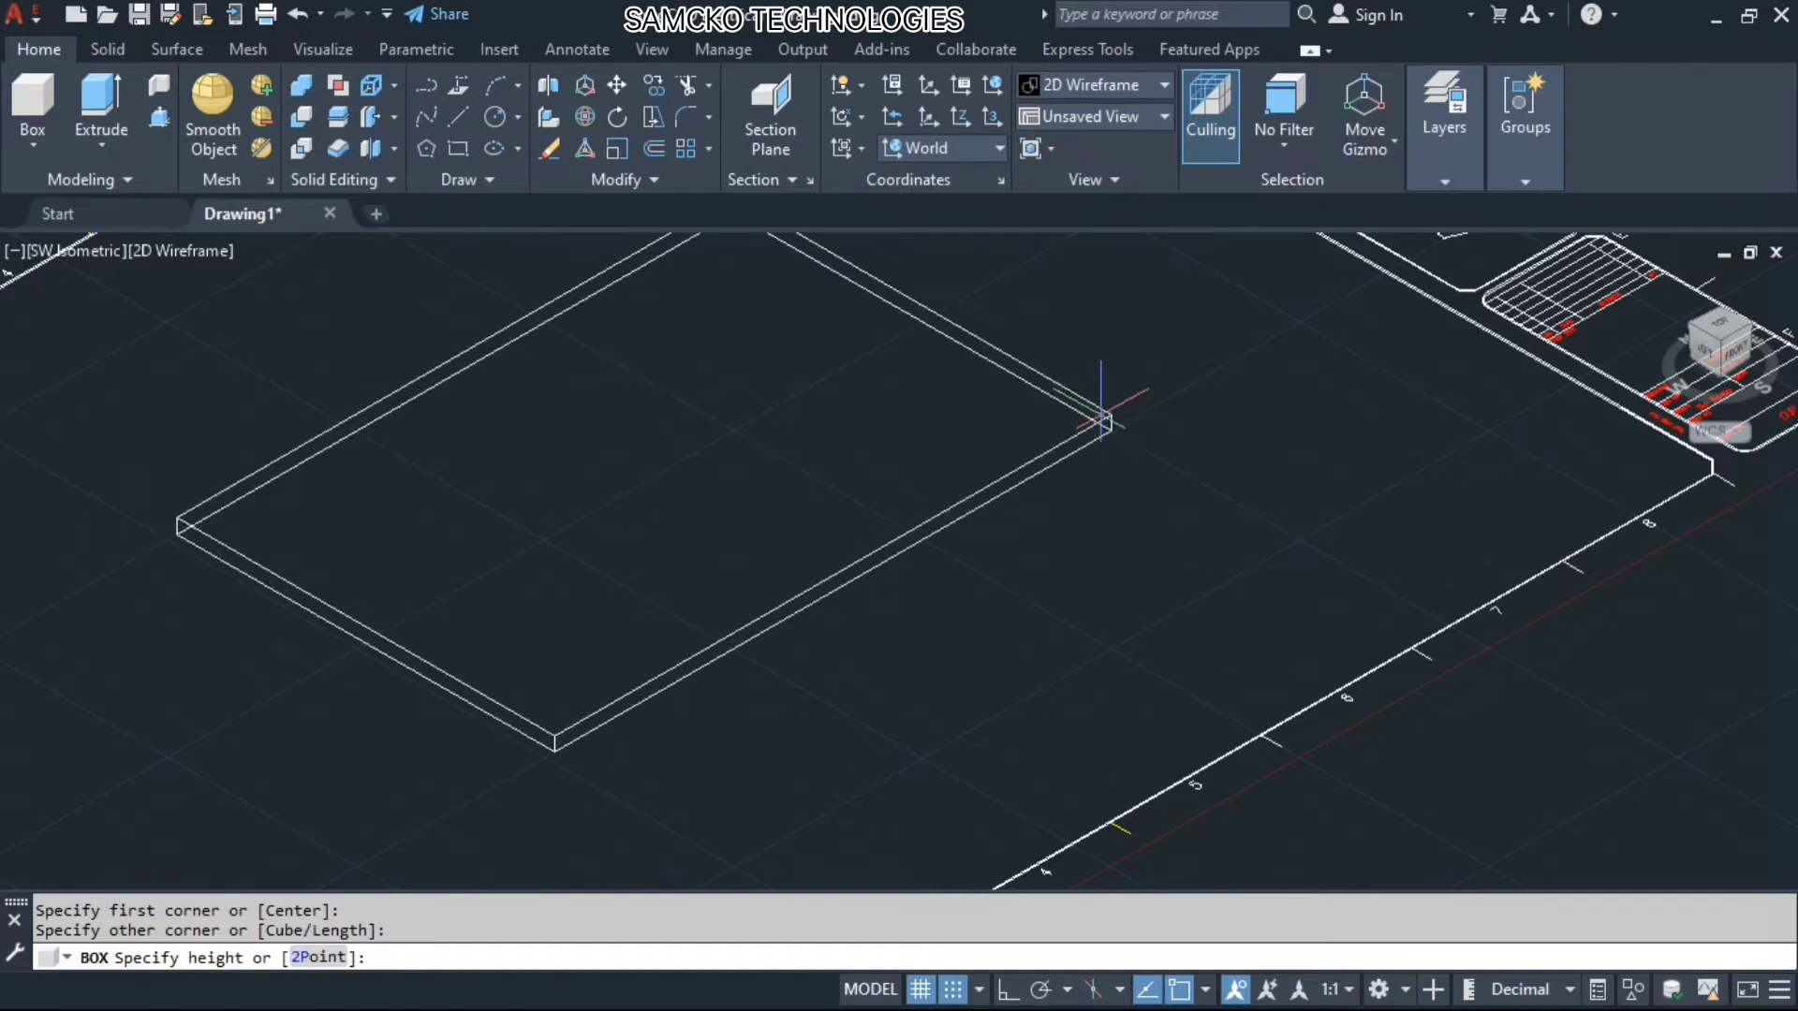
click(1102, 420)
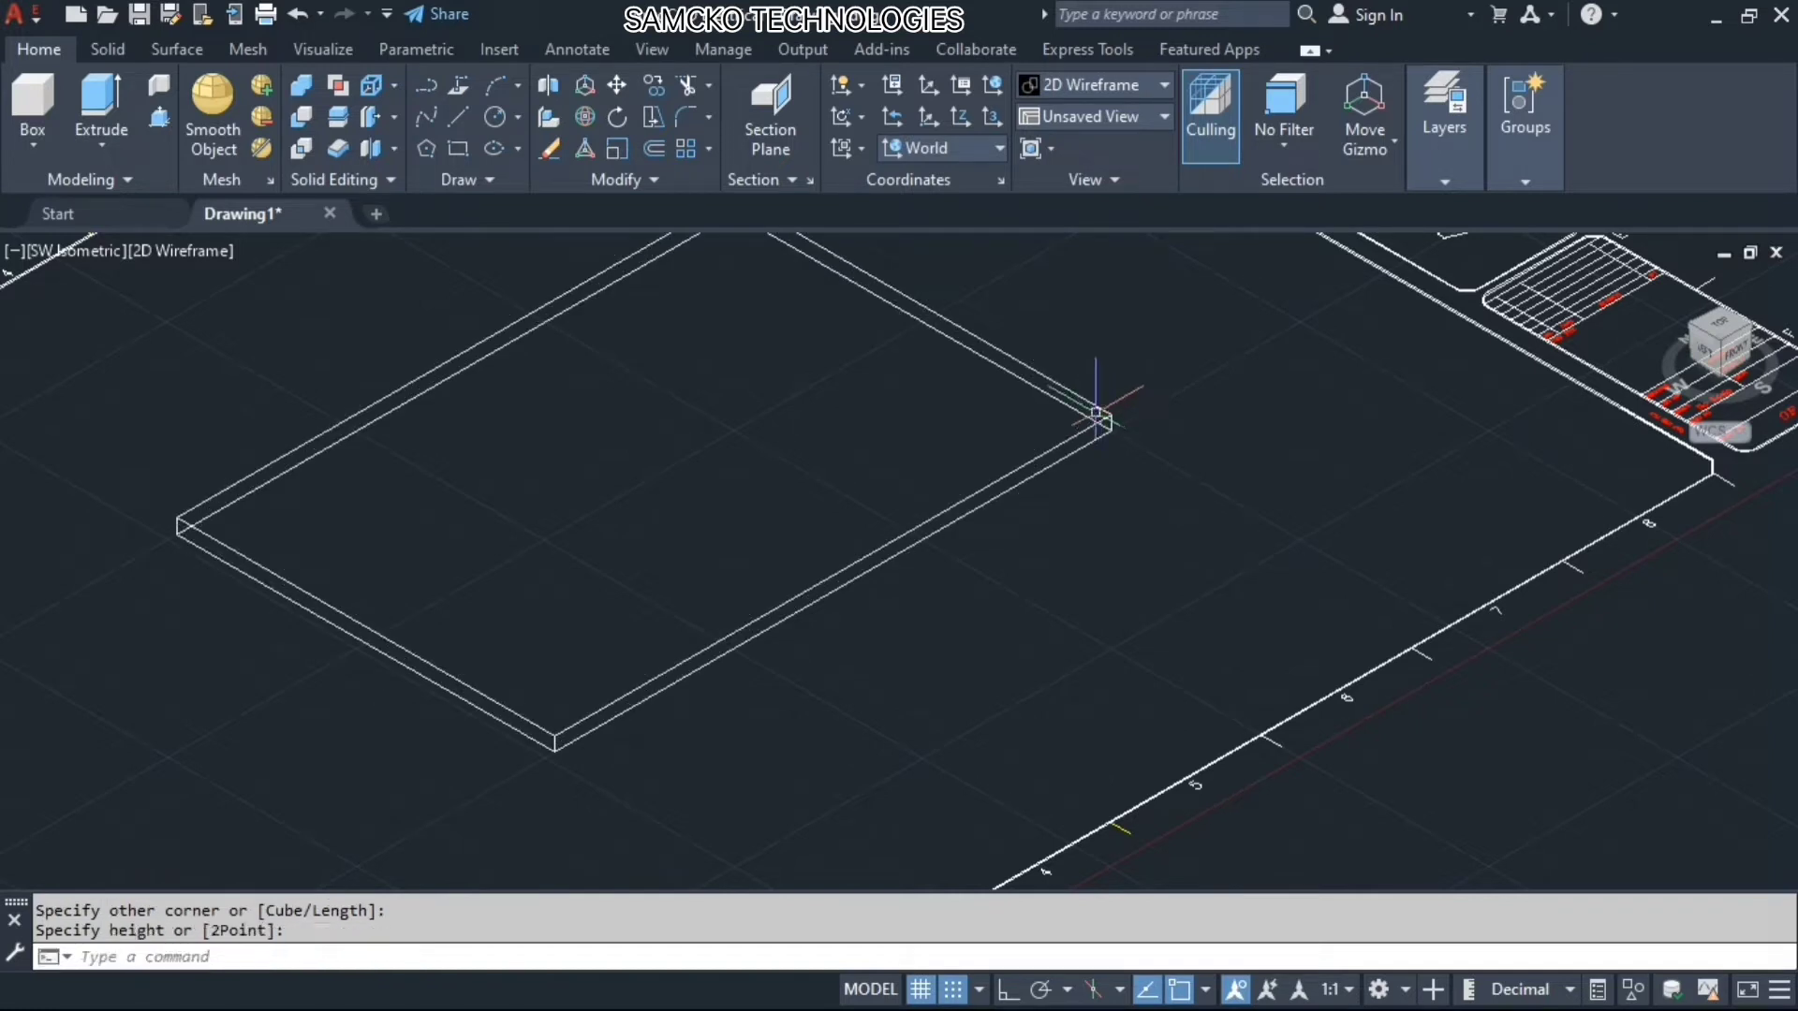
Set the viewport's visual style to Realistic
click(188, 251)
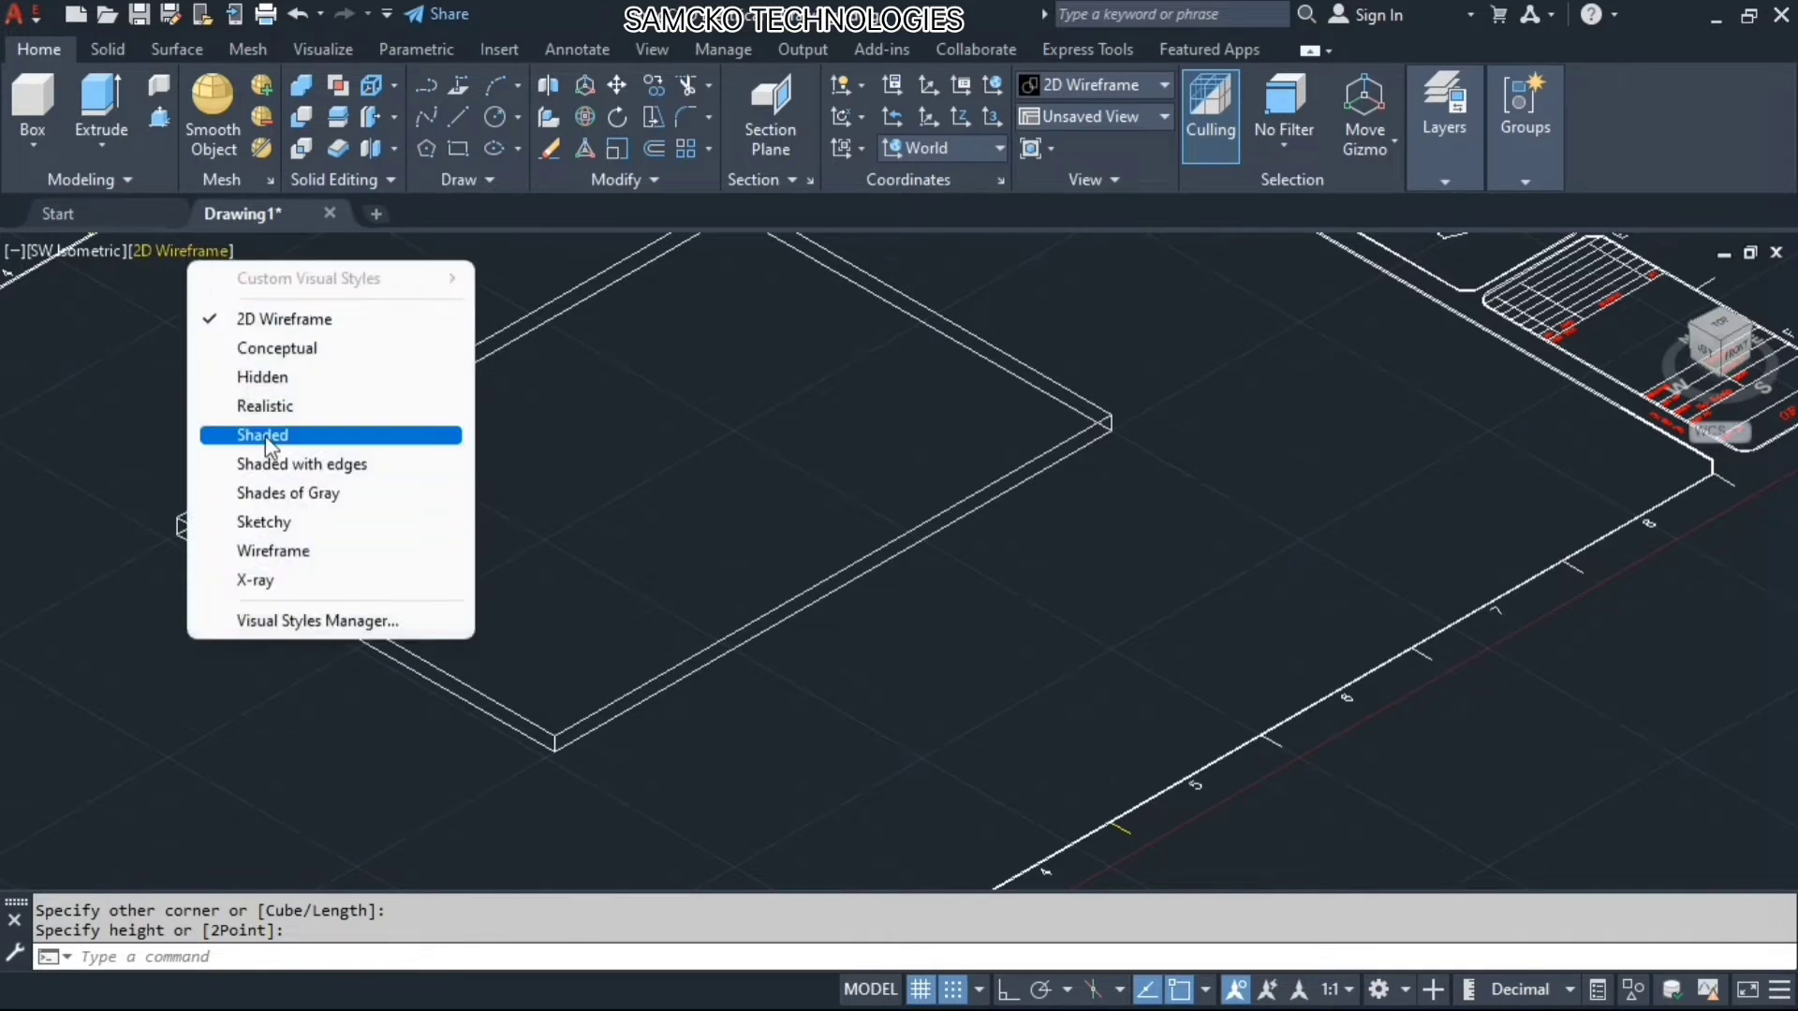
click(270, 408)
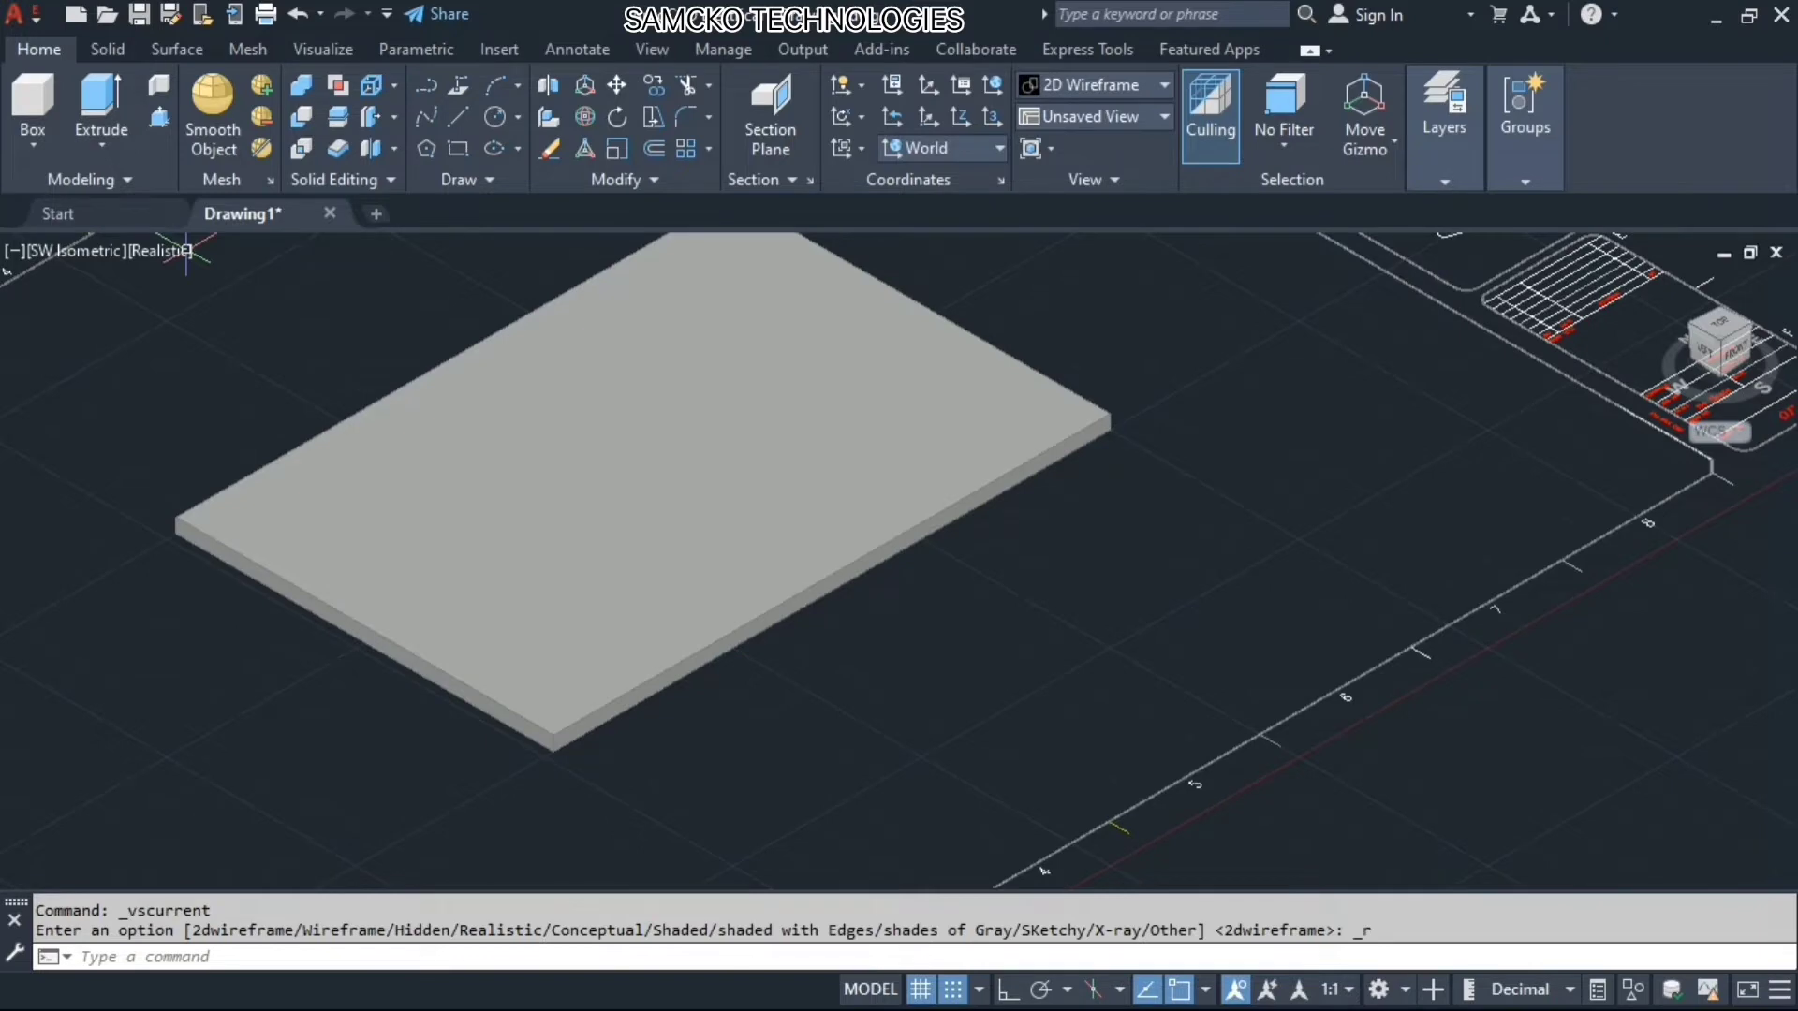
scroll(782, 506, up, 2)
middle_drag(781, 509, 967, 567)
scroll(969, 565, down, 2)
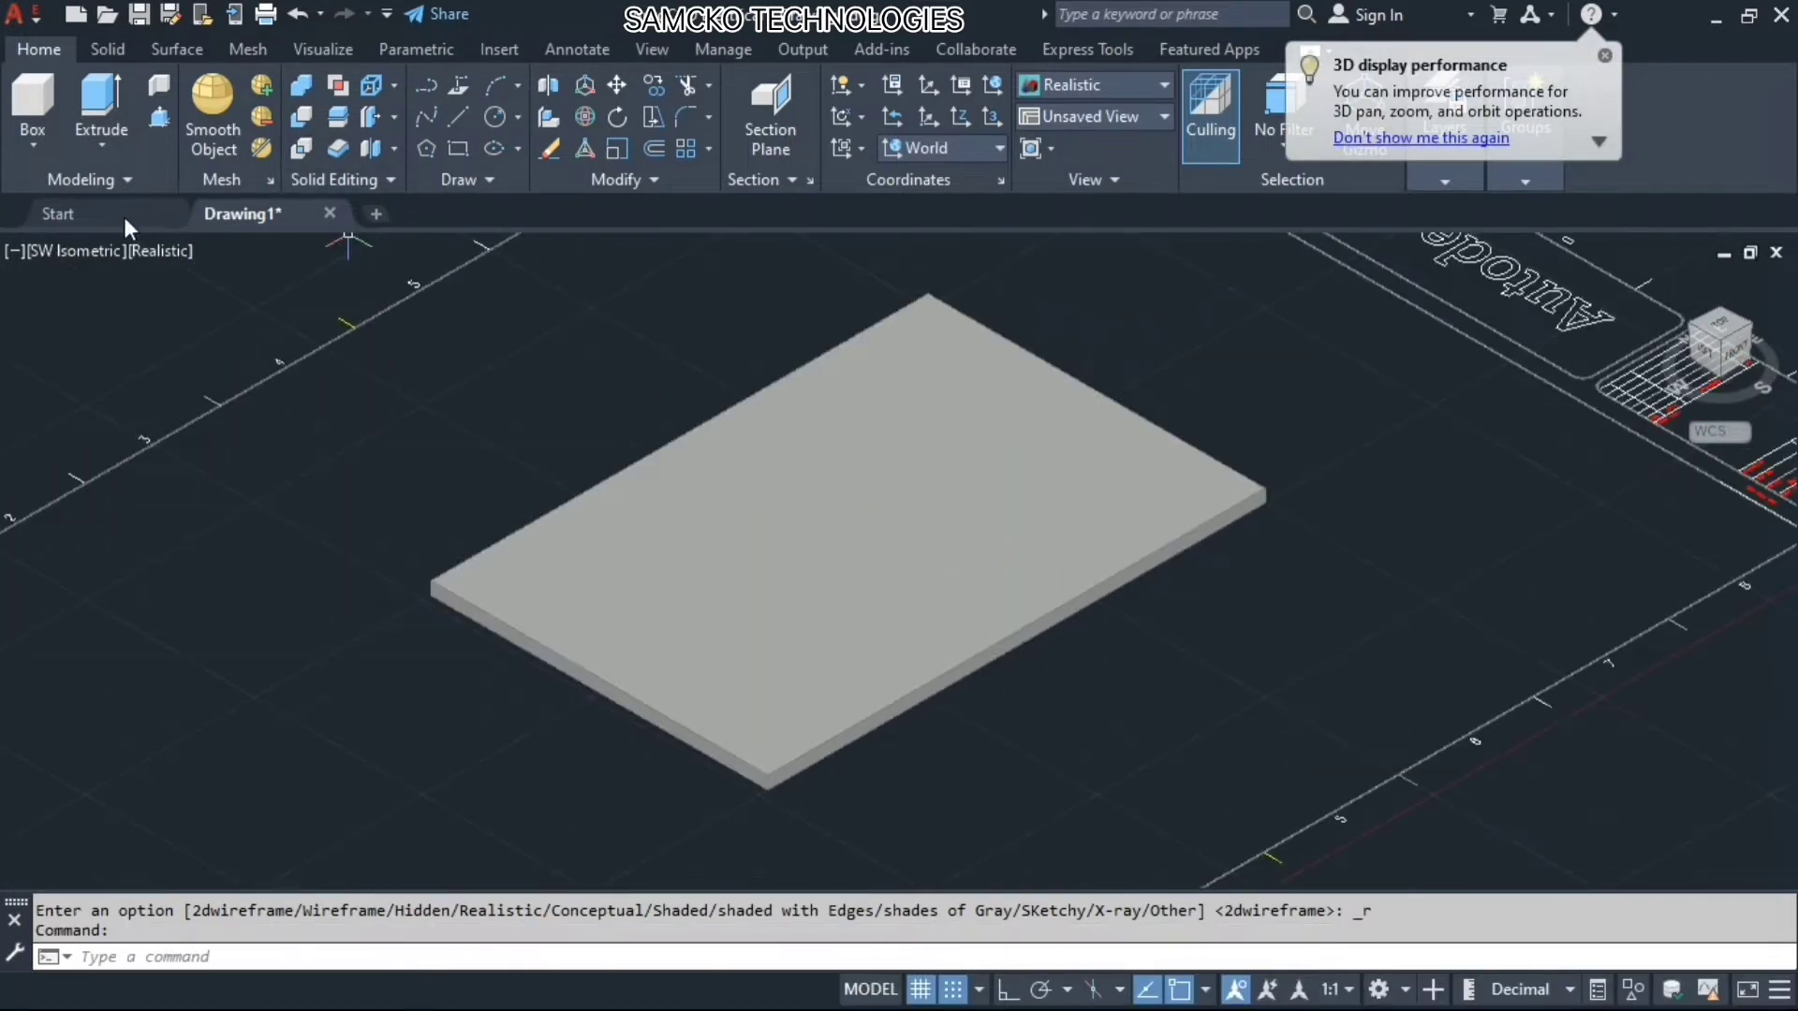
Start a polysolid with a height of 50 and Right justification
click(107, 50)
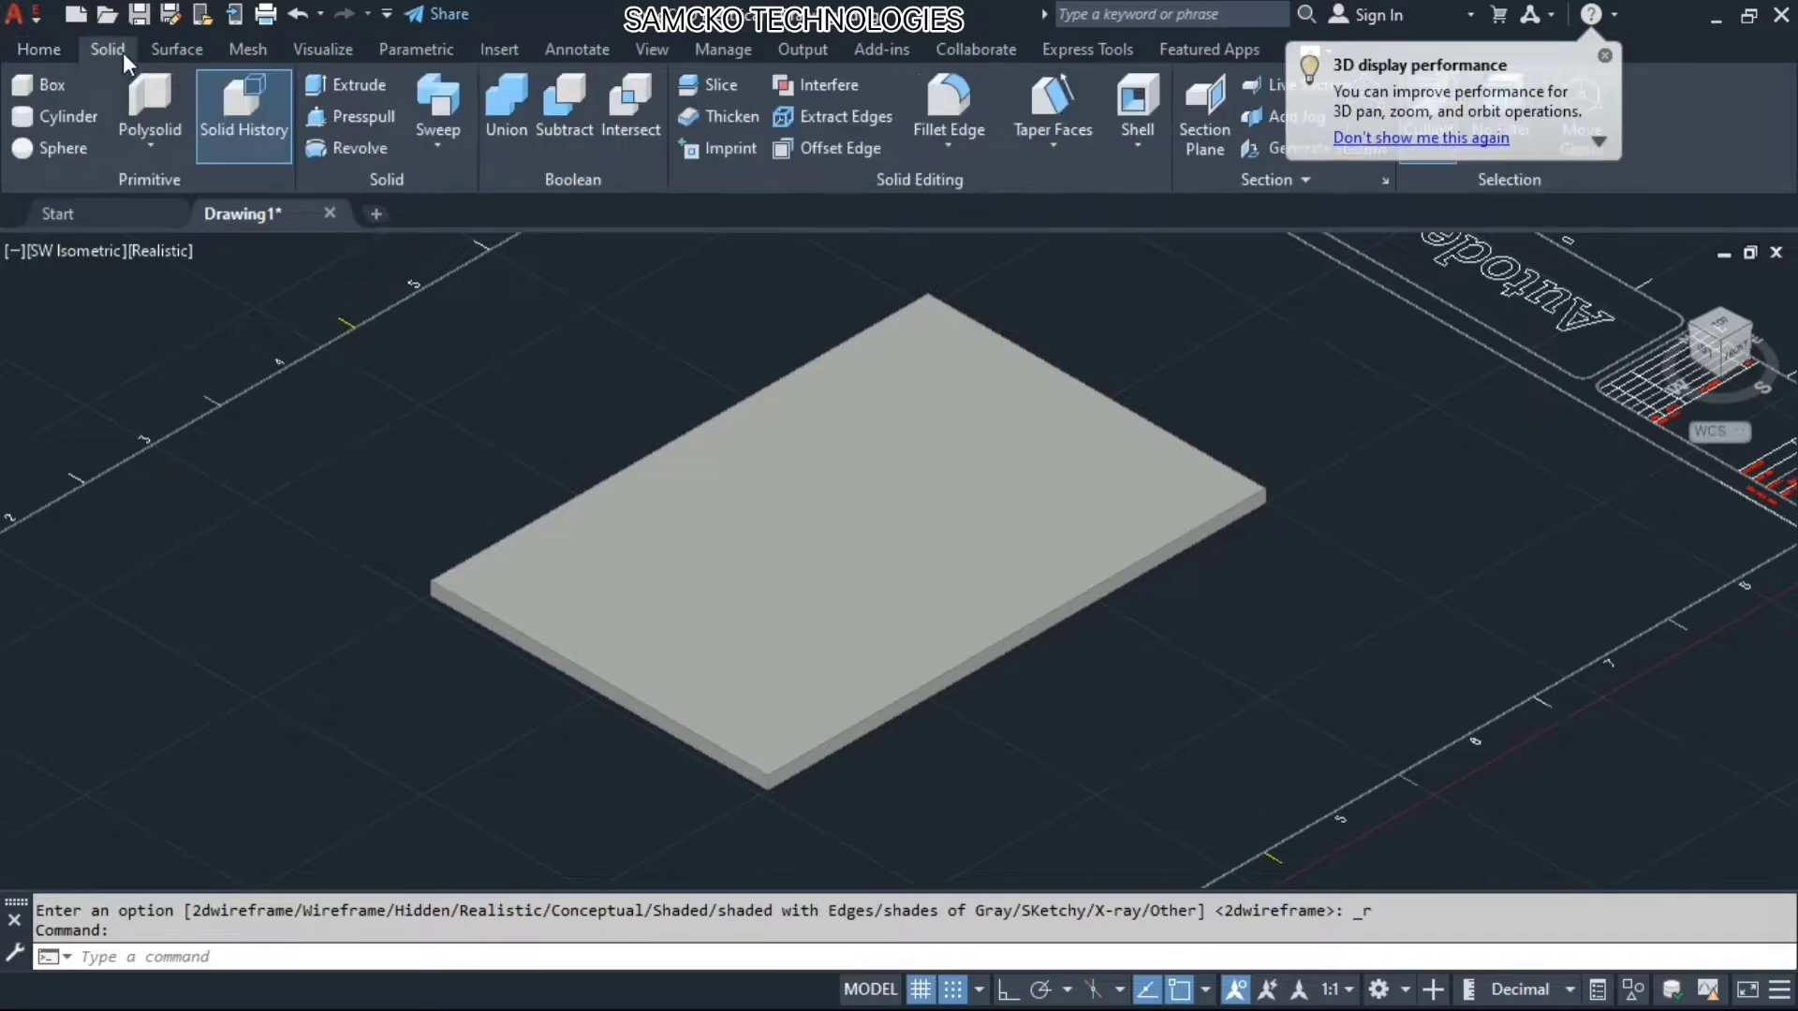
click(146, 105)
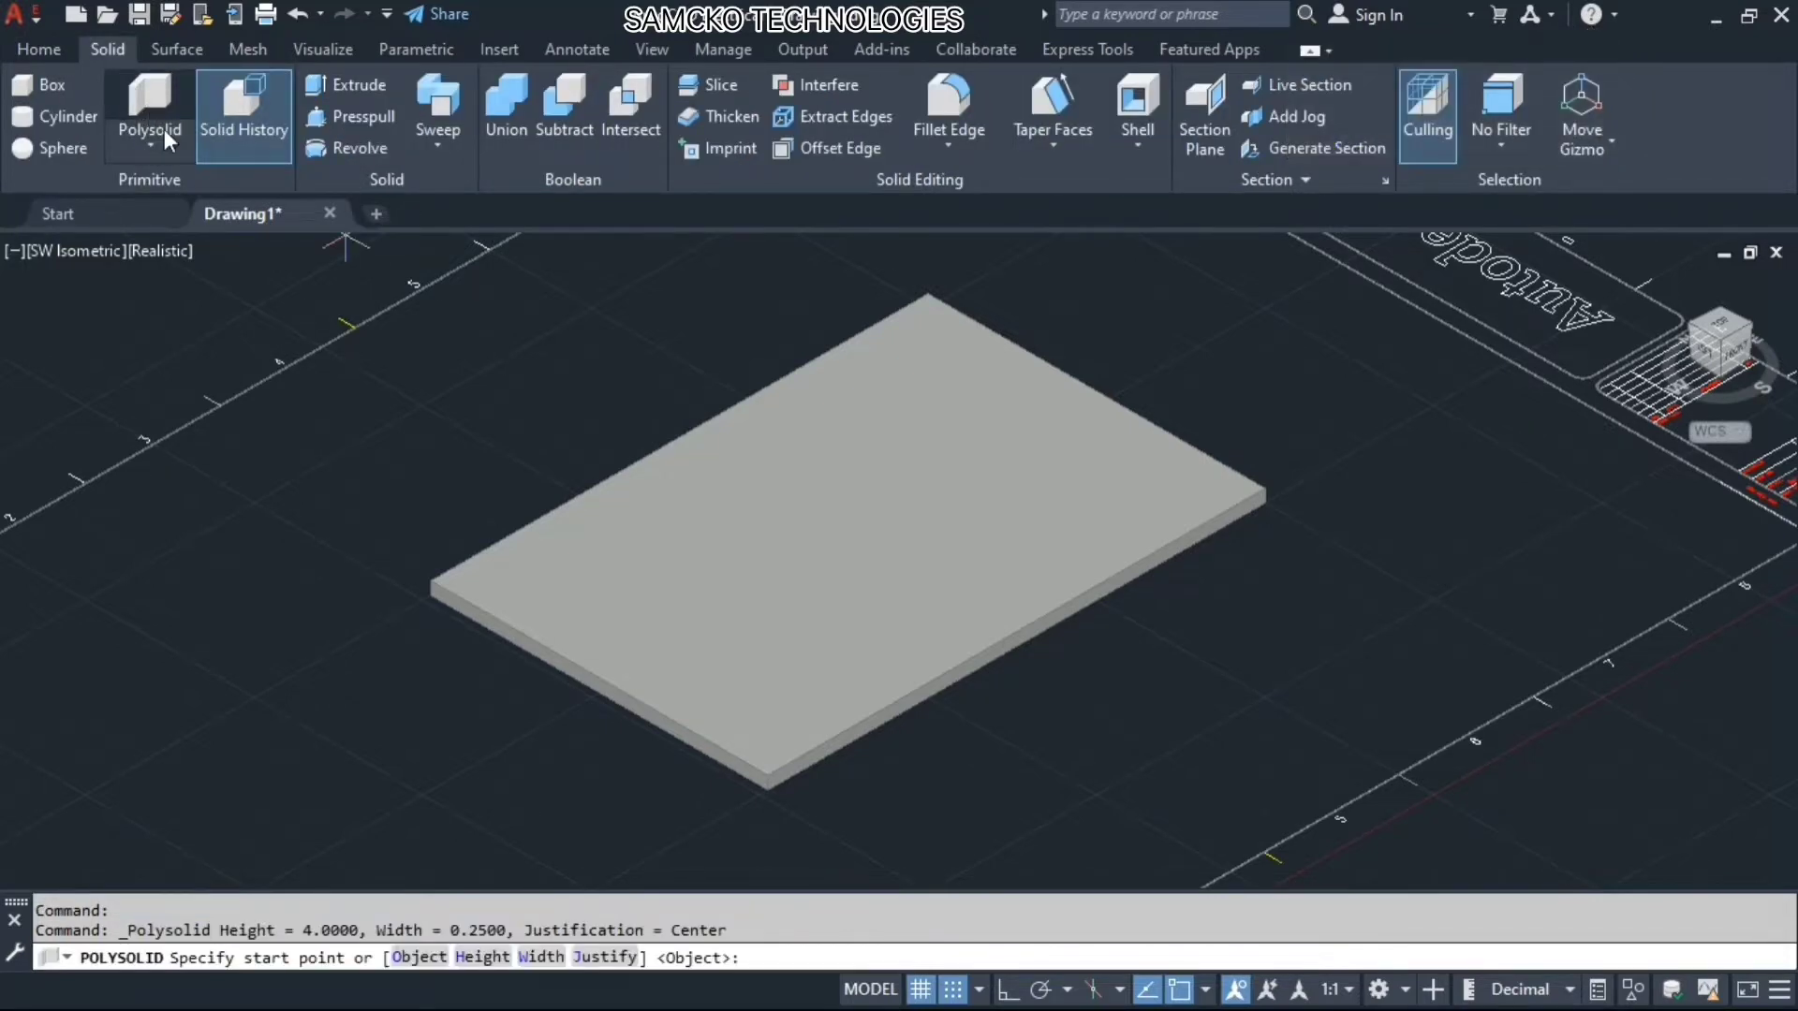
click(493, 957)
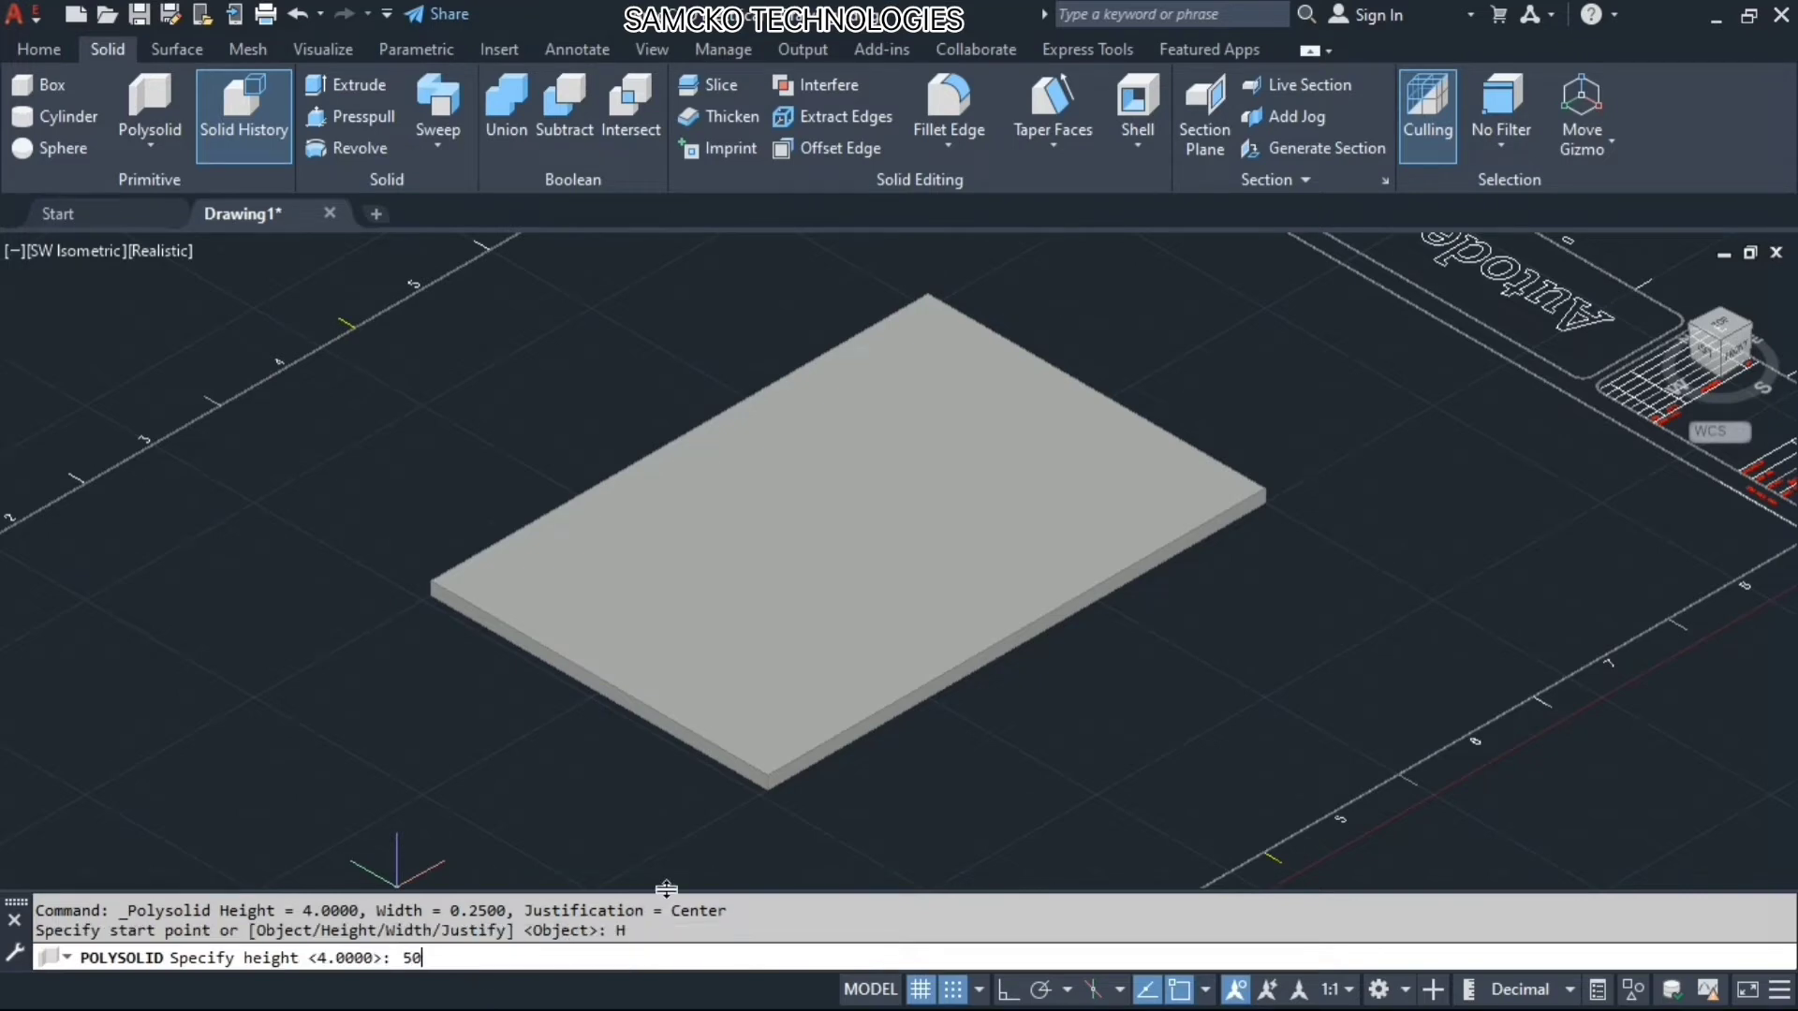
key(Return)
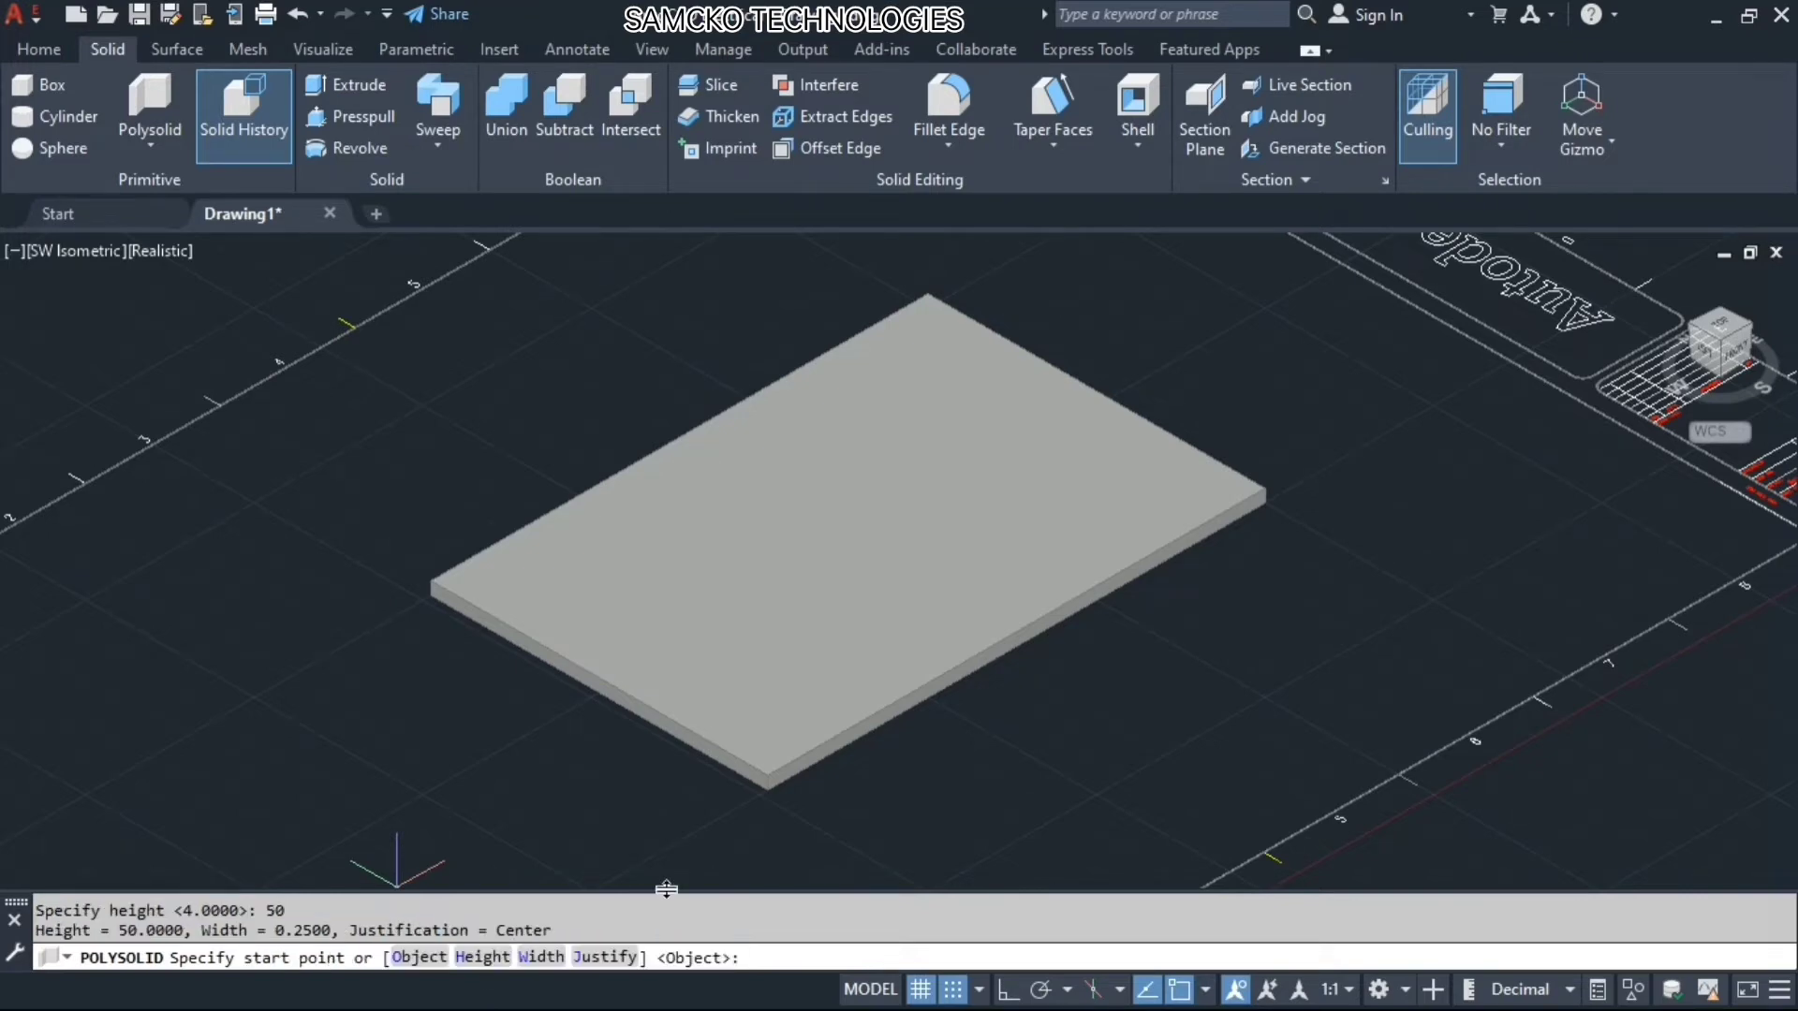
click(609, 957)
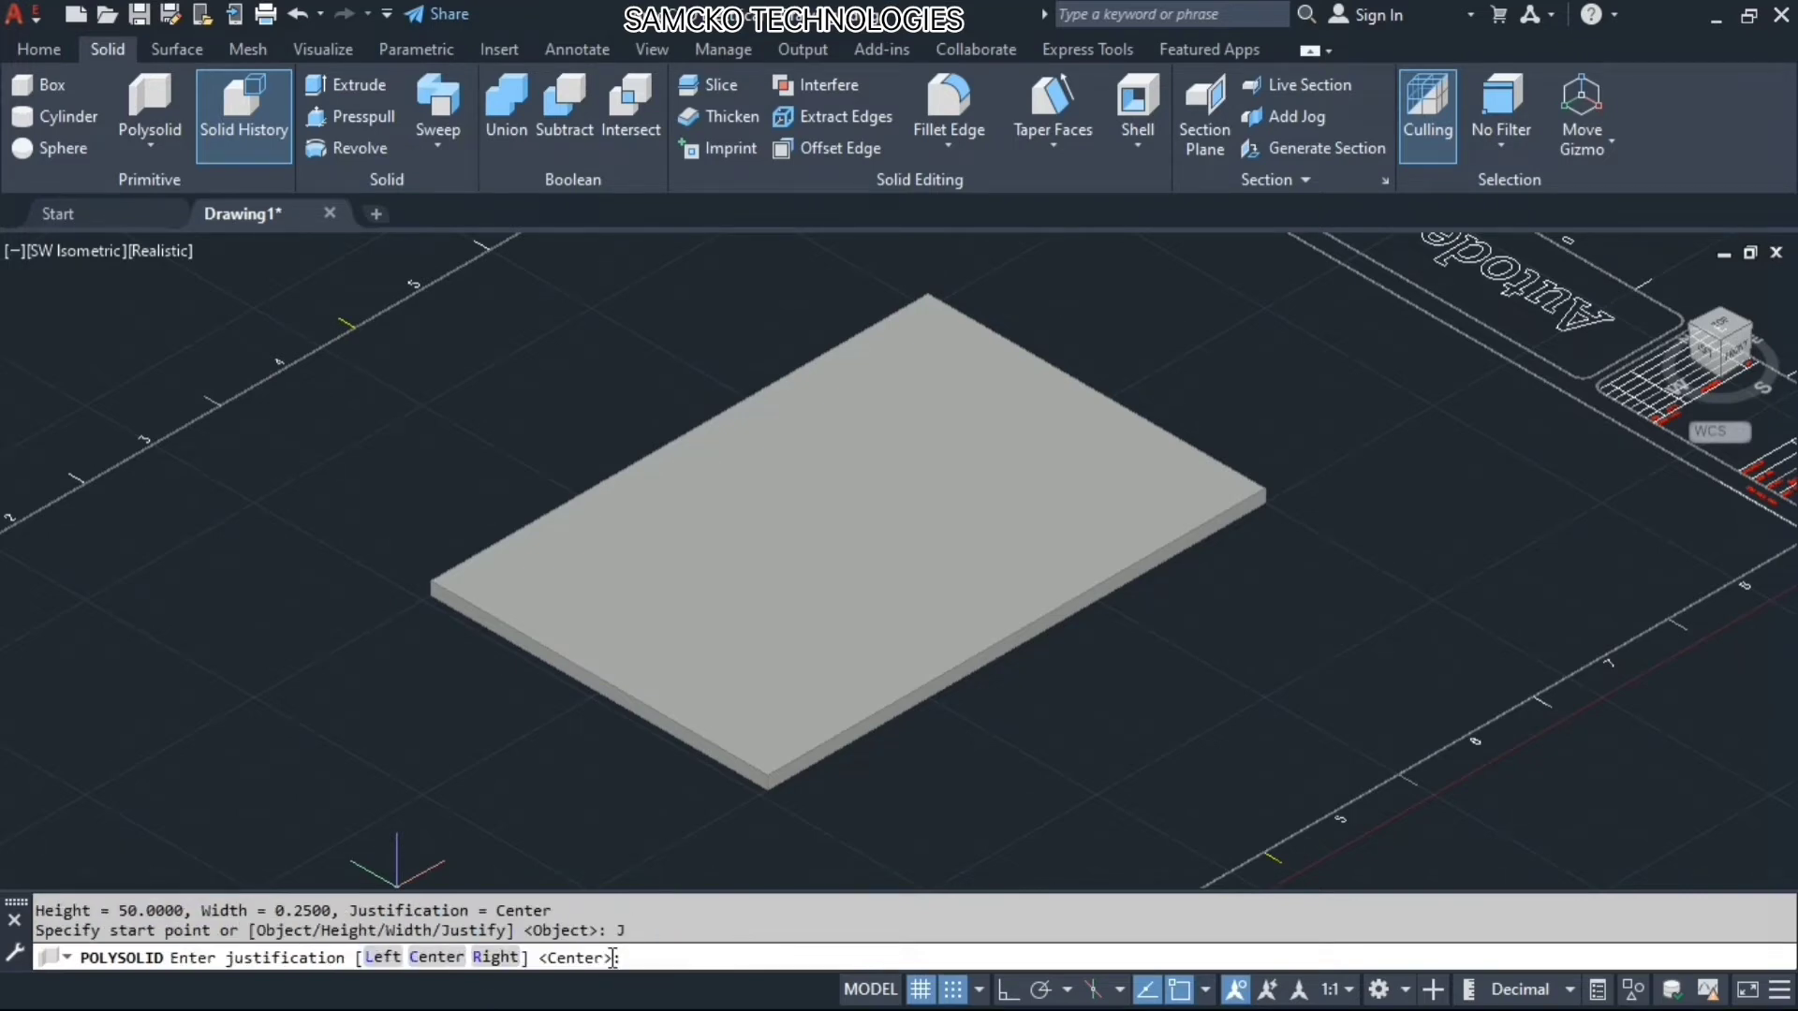
click(503, 958)
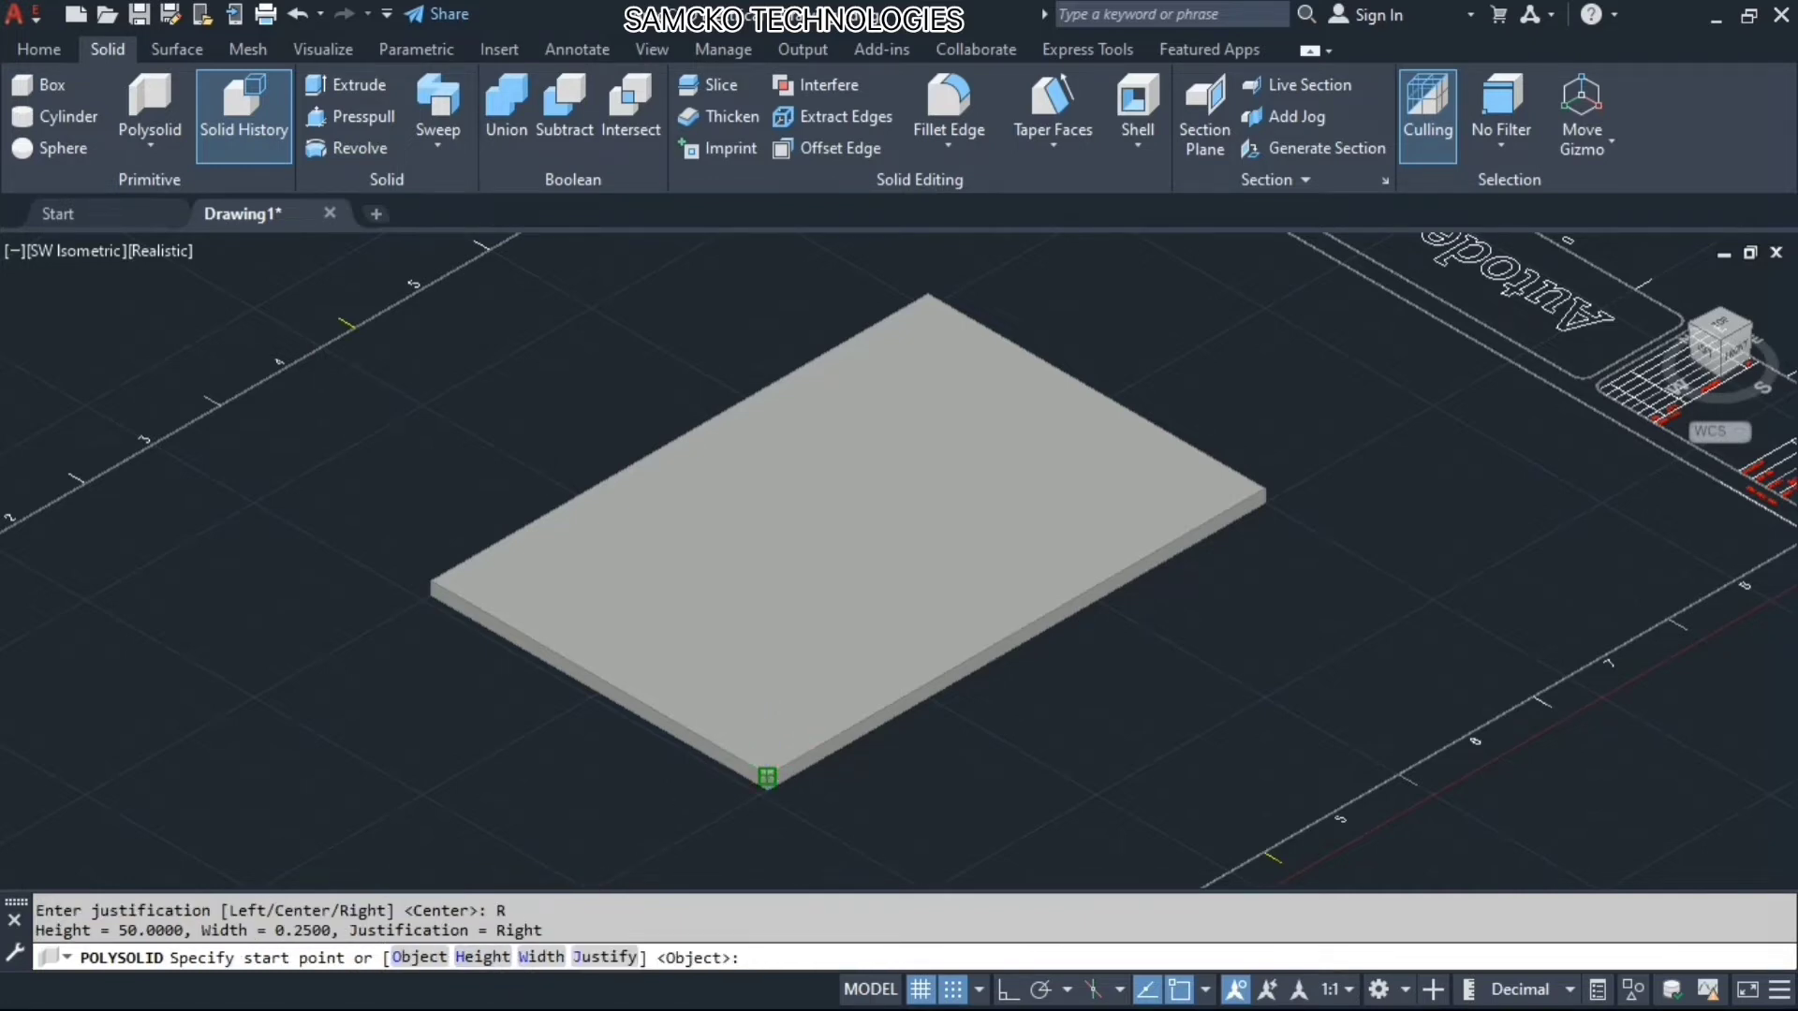
Run the polysolid wall through the slab's four upper corners, enclosing three sides and leaving the front long side open
click(767, 777)
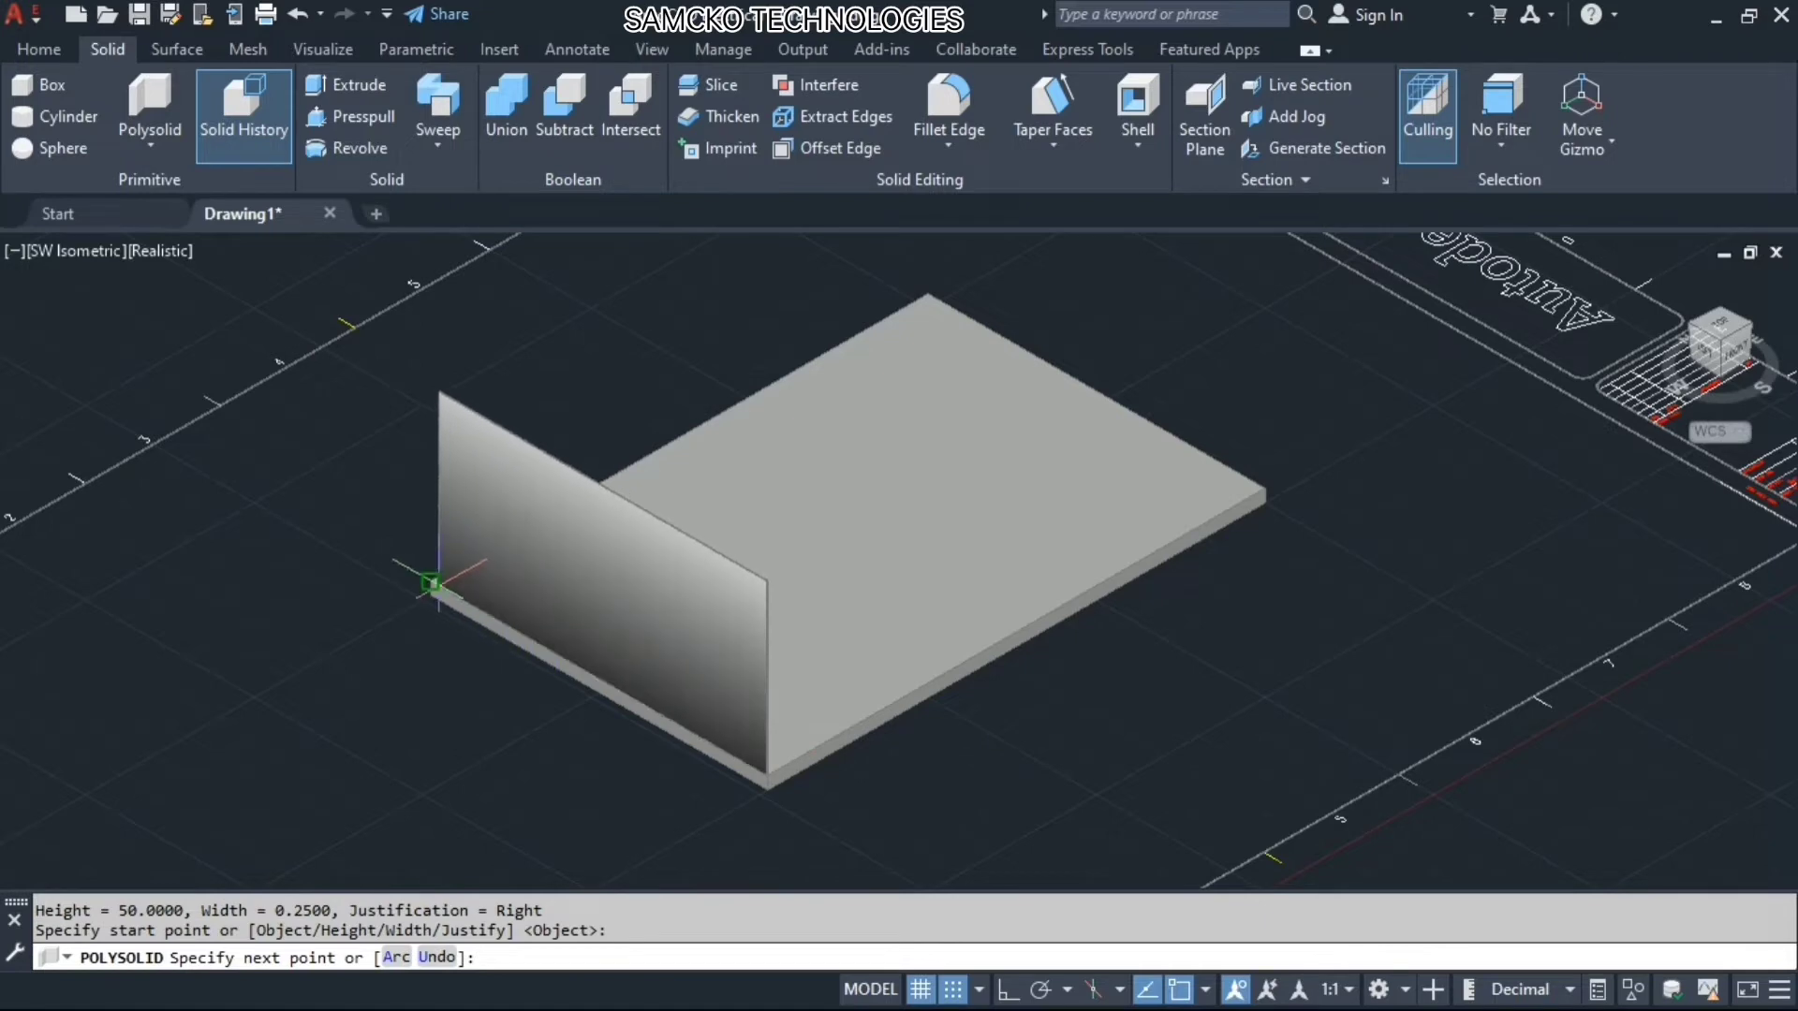
click(430, 582)
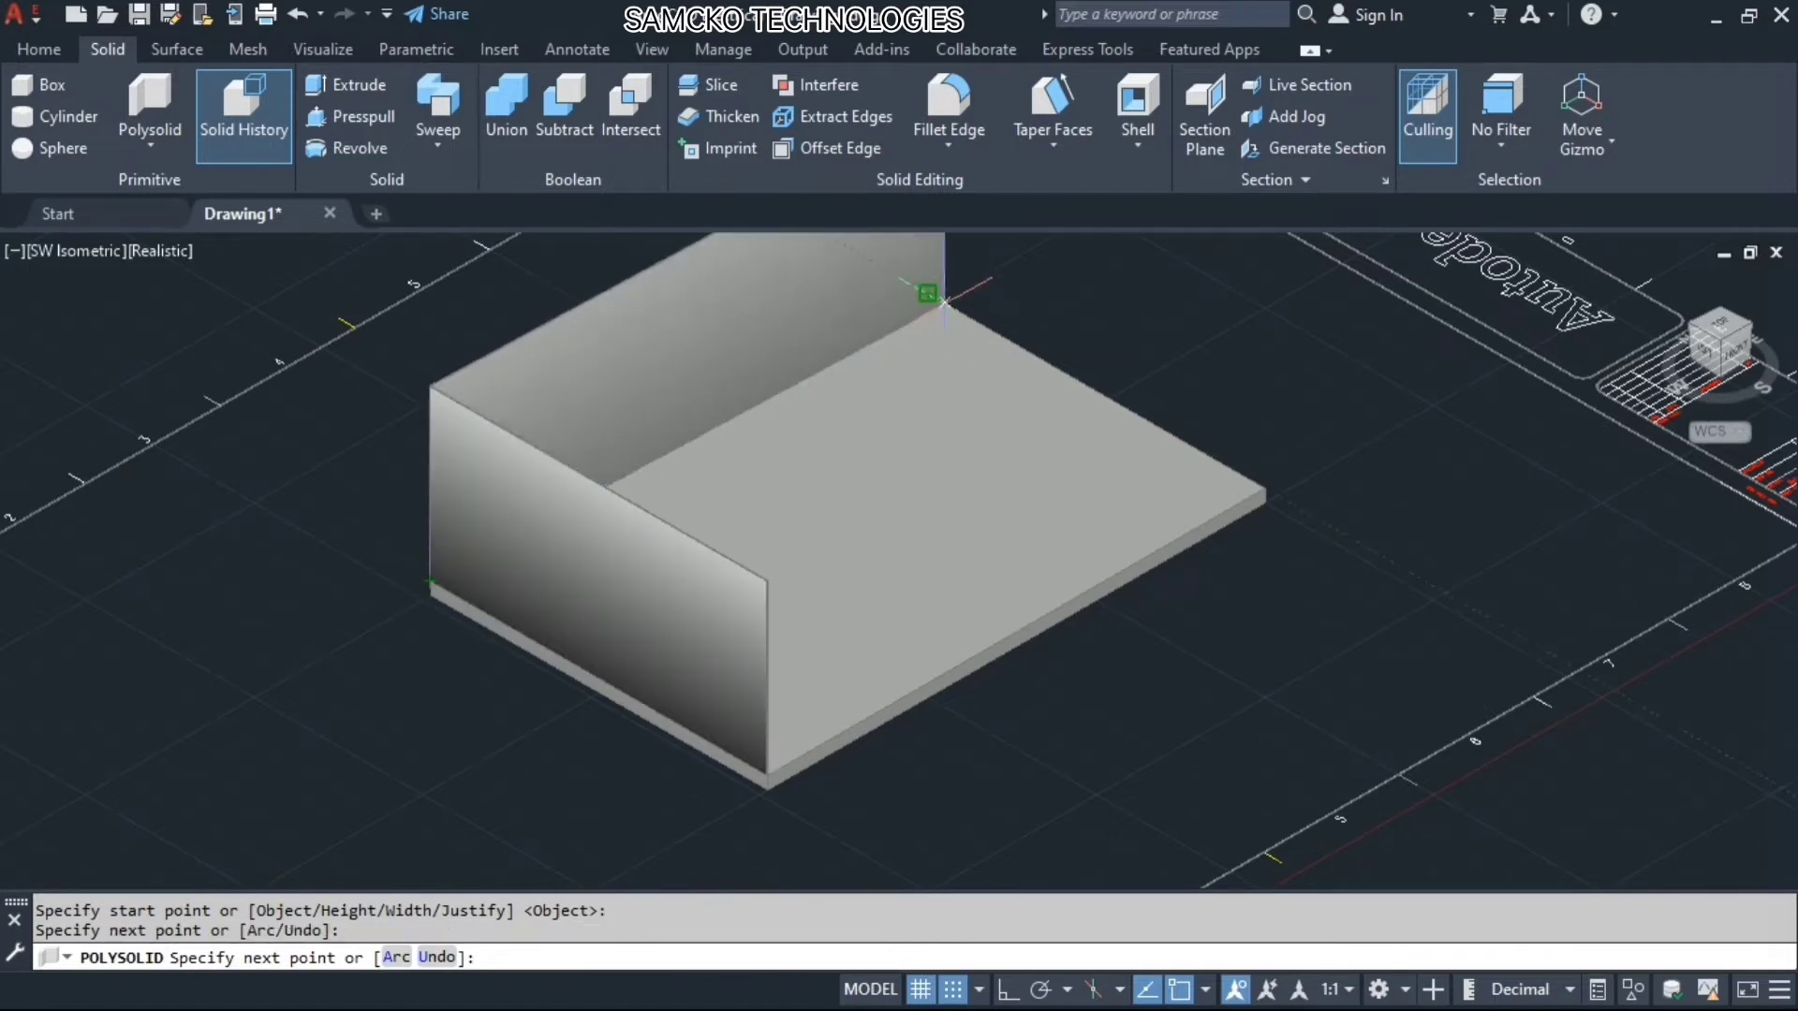
click(927, 293)
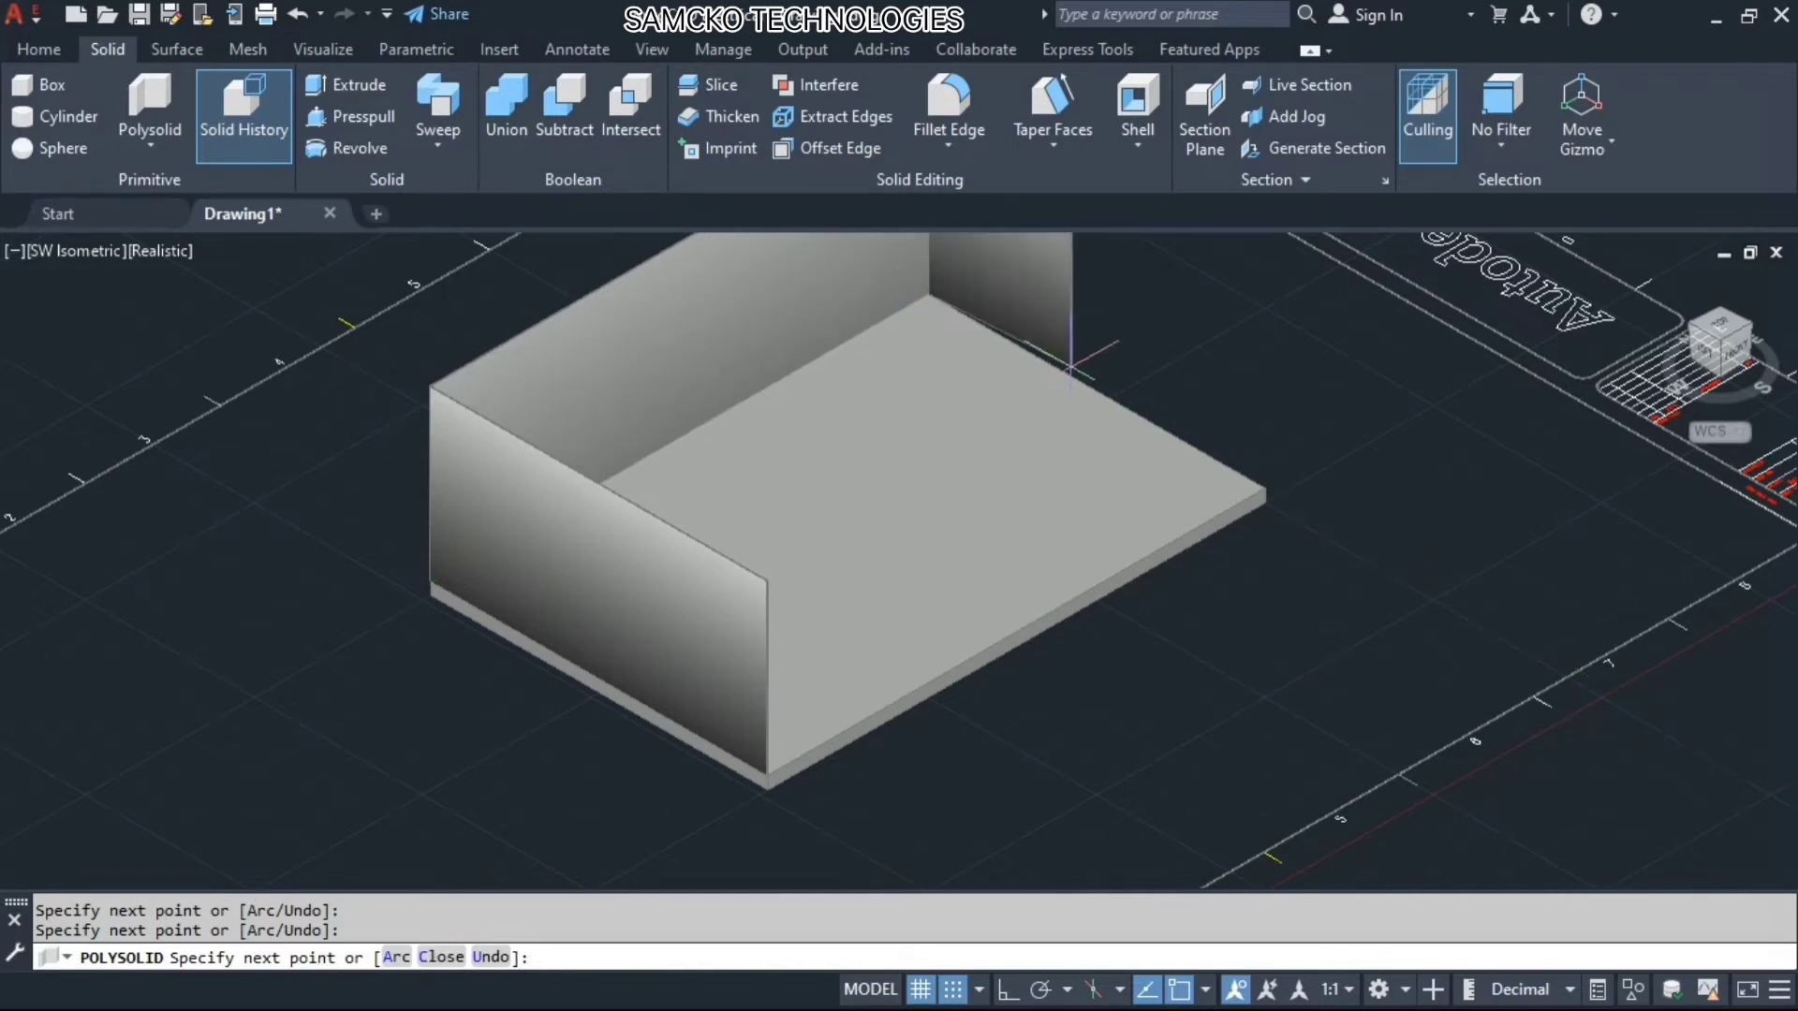
click(1264, 488)
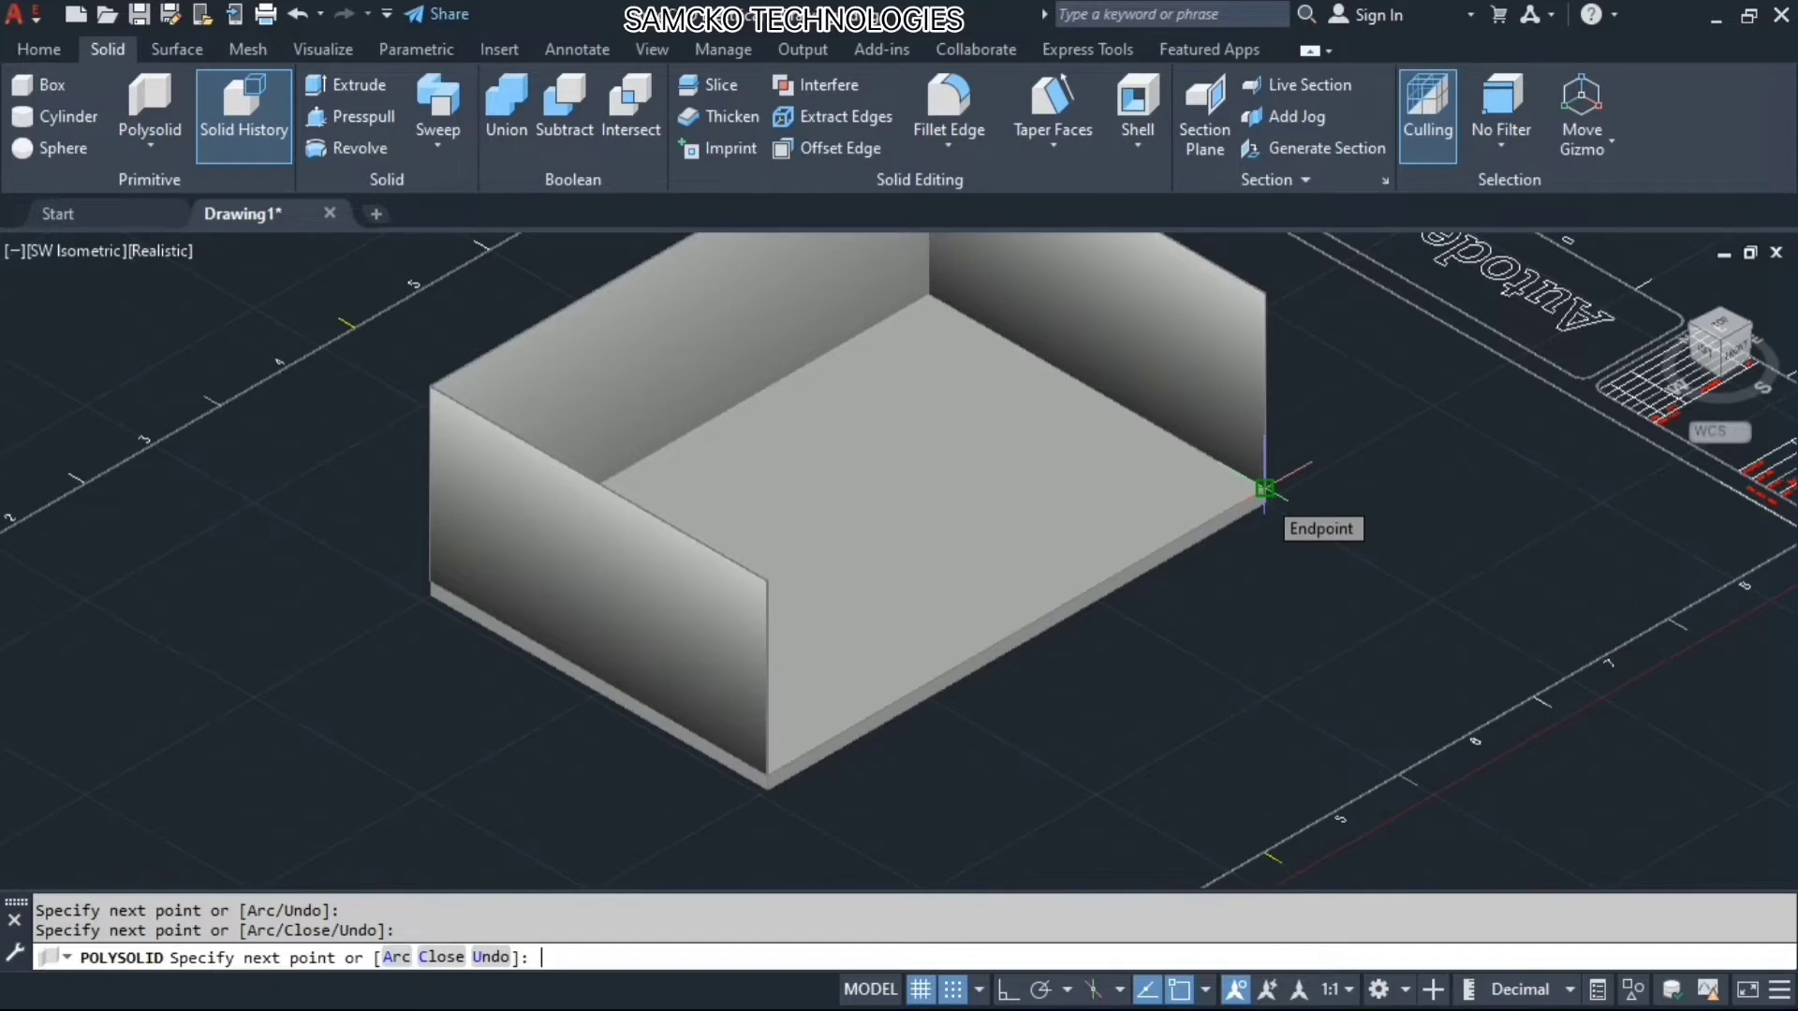
key(Return)
Examine the three-walled enclosure and its floor from several angles
middle_drag(1057, 478, 951, 631)
scroll(811, 715, down, 3)
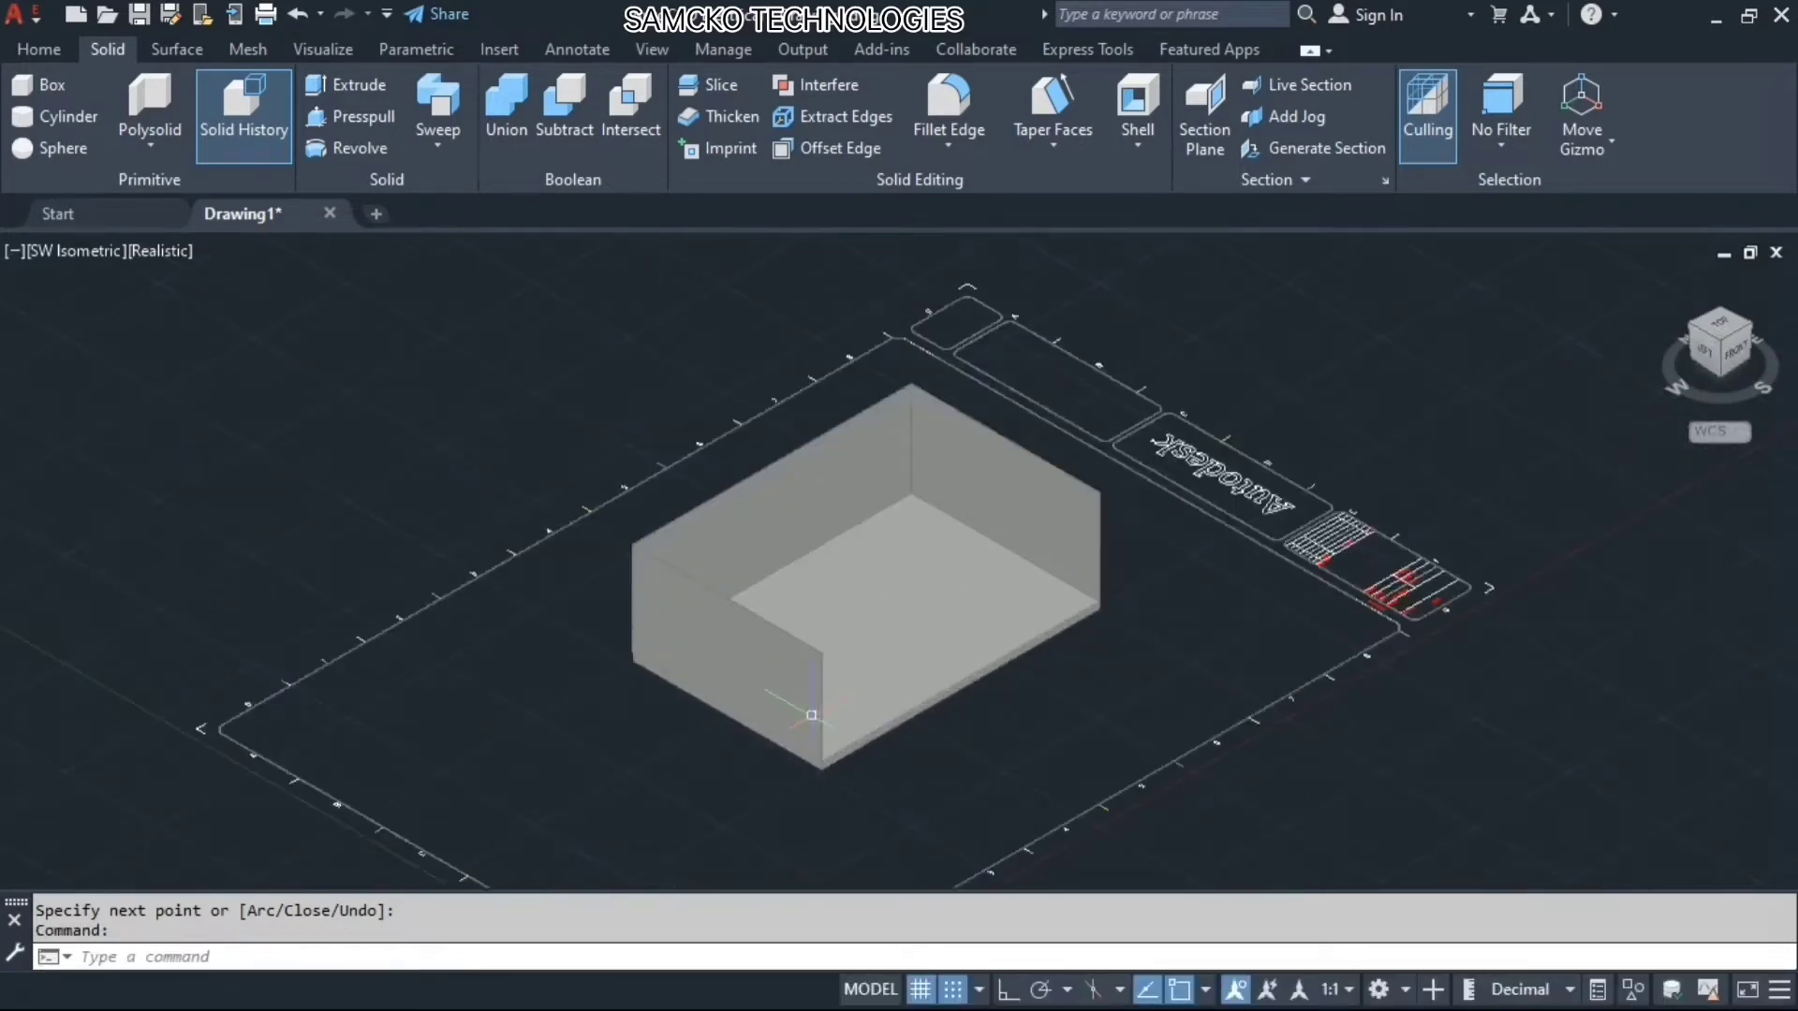
scroll(904, 693, up, 2)
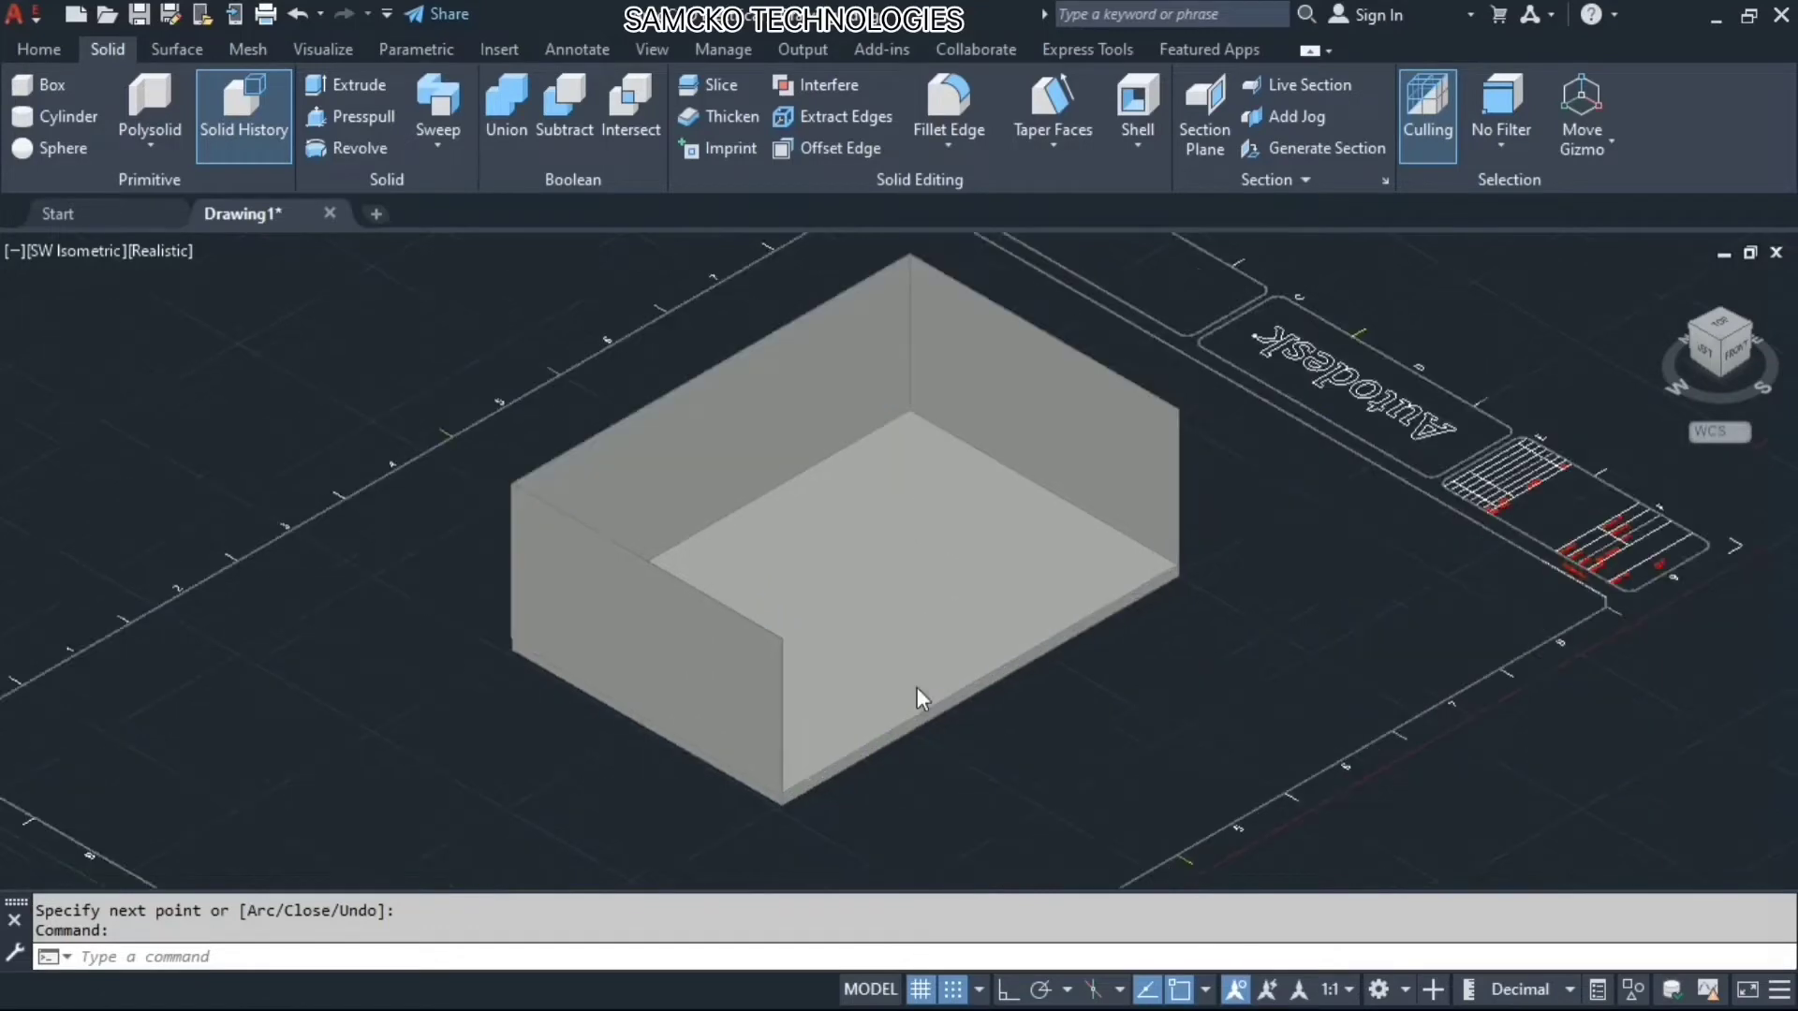
shift+right_click(918, 688)
click(879, 693)
shift+middle_drag(914, 668, 805, 646)
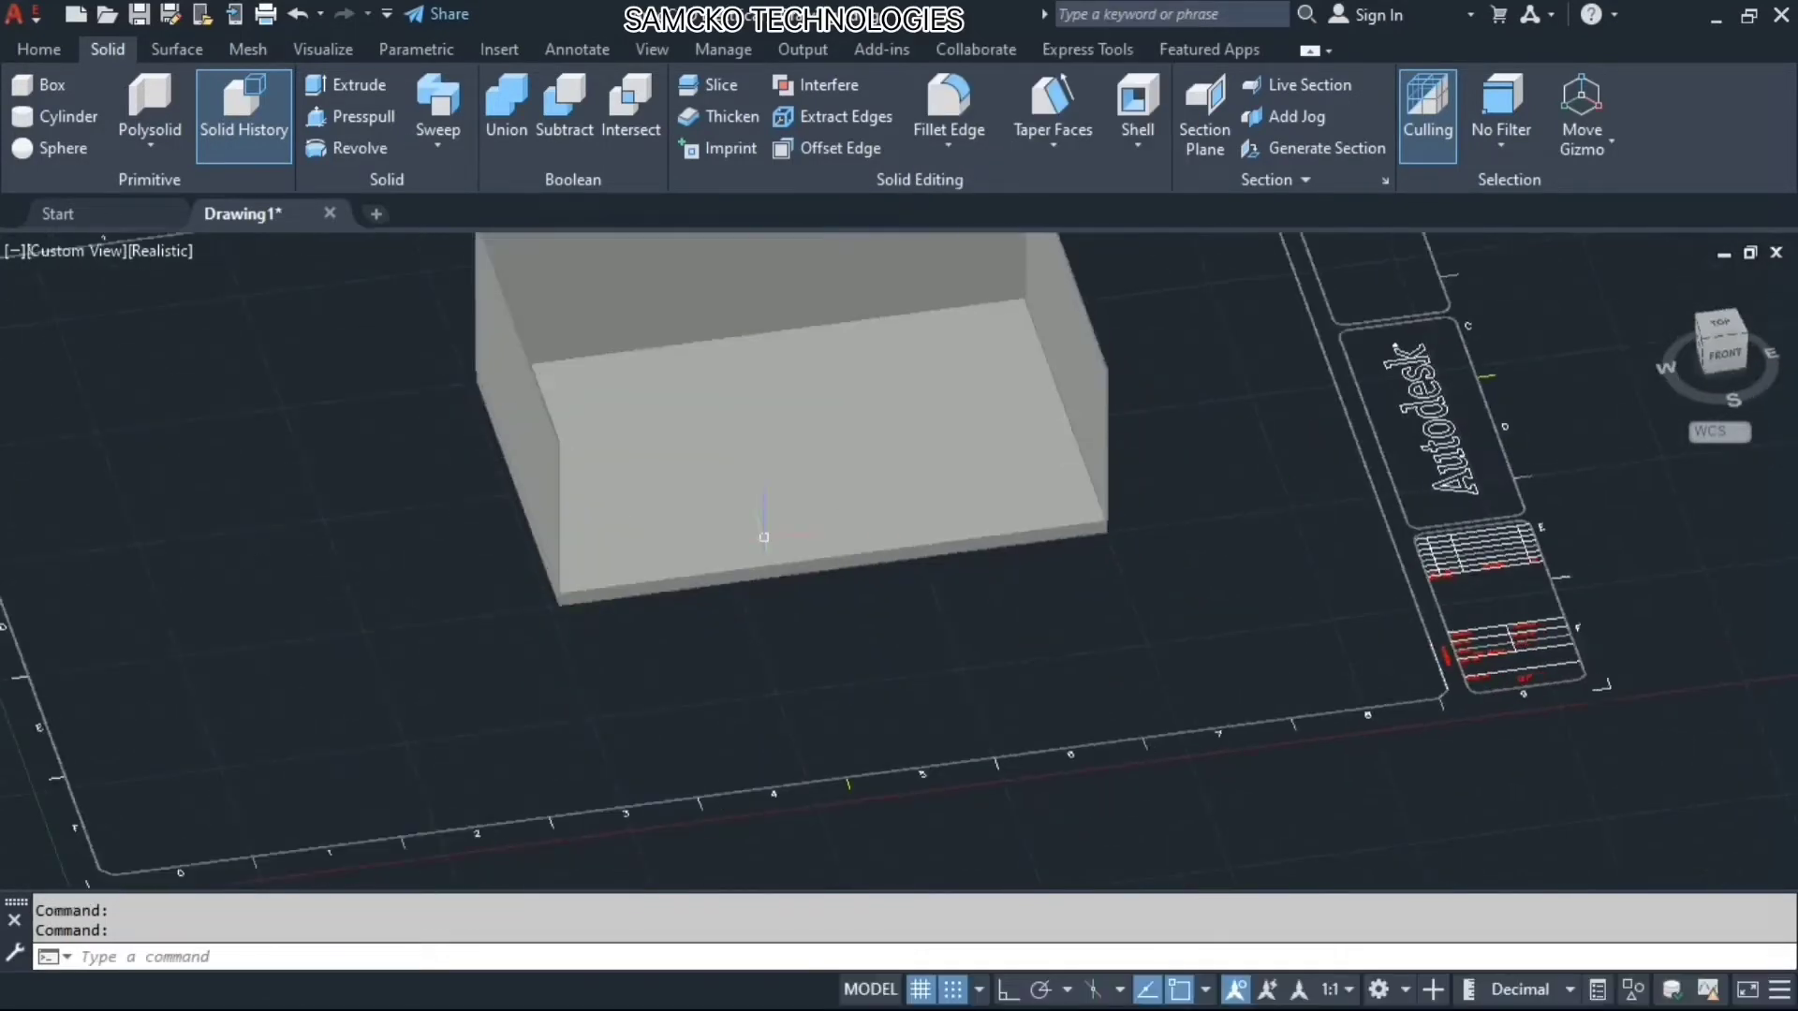
shift+middle_drag(698, 505, 746, 533)
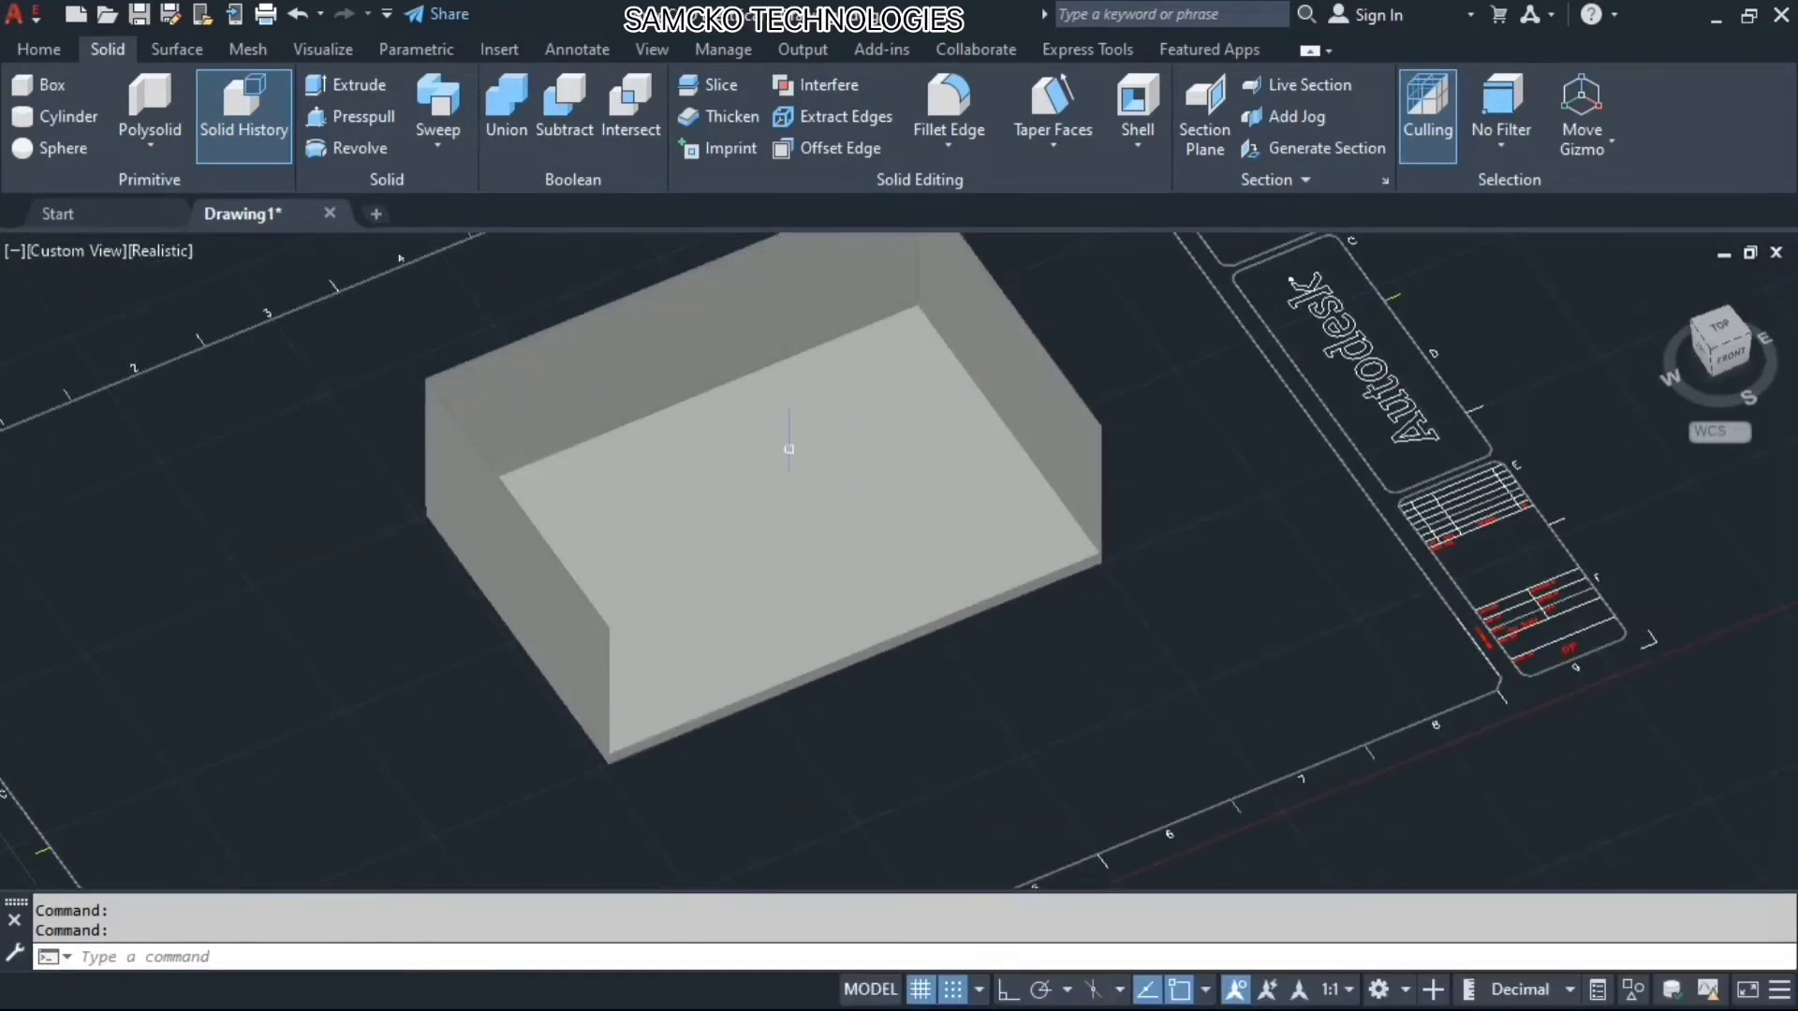
middle_drag(787, 446, 799, 549)
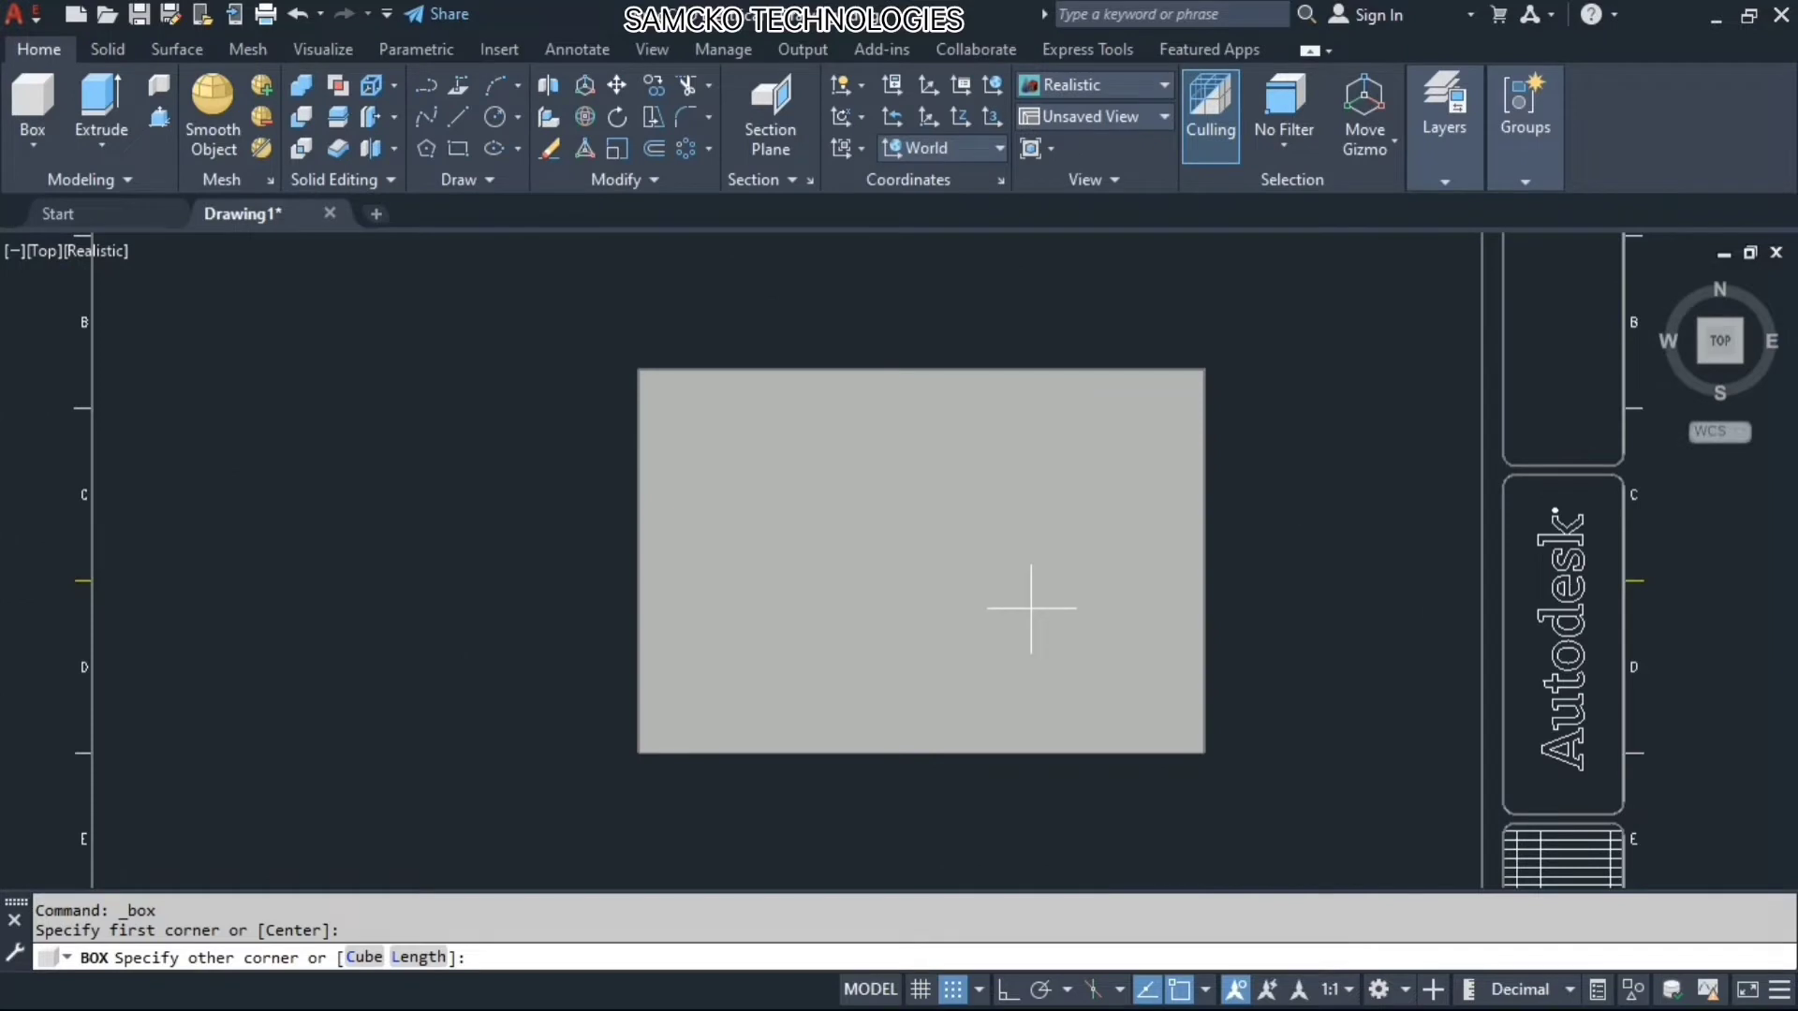
Cancel the pending box and draw a small, thin square box over the enclosure's floor in the SW Isometric view
key(Escape)
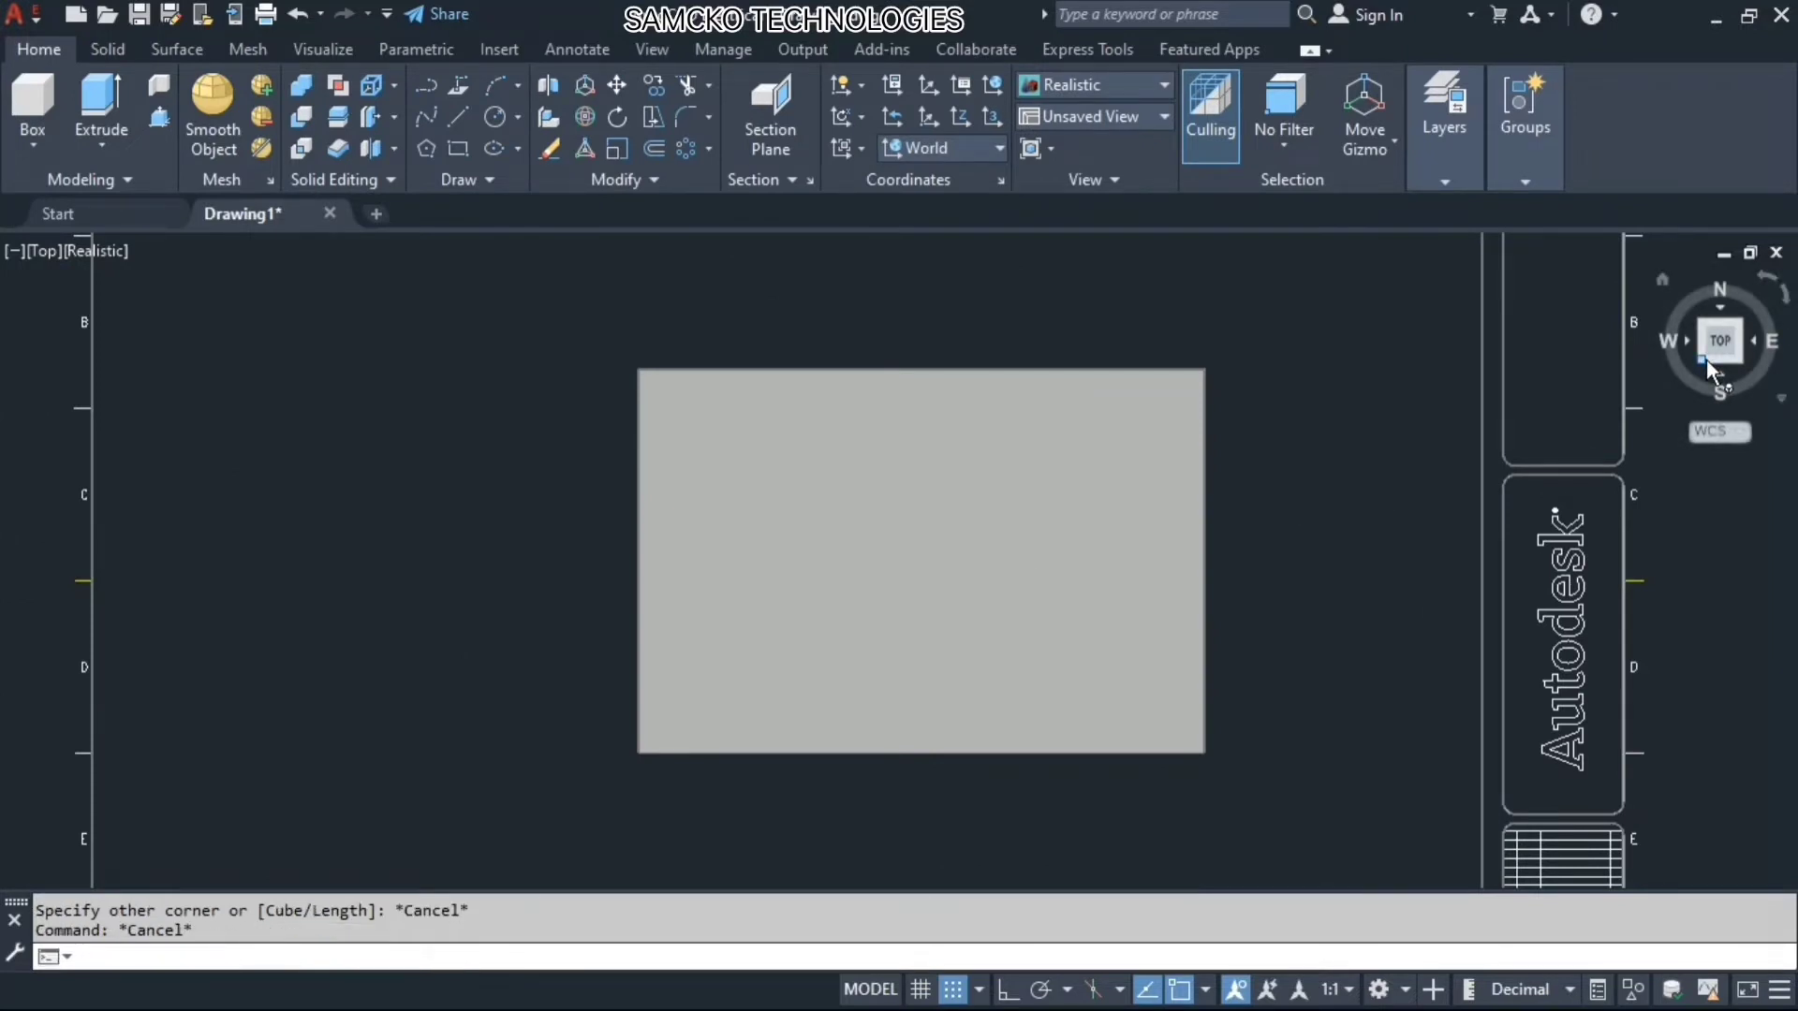
click(1706, 358)
scroll(852, 567, up, 2)
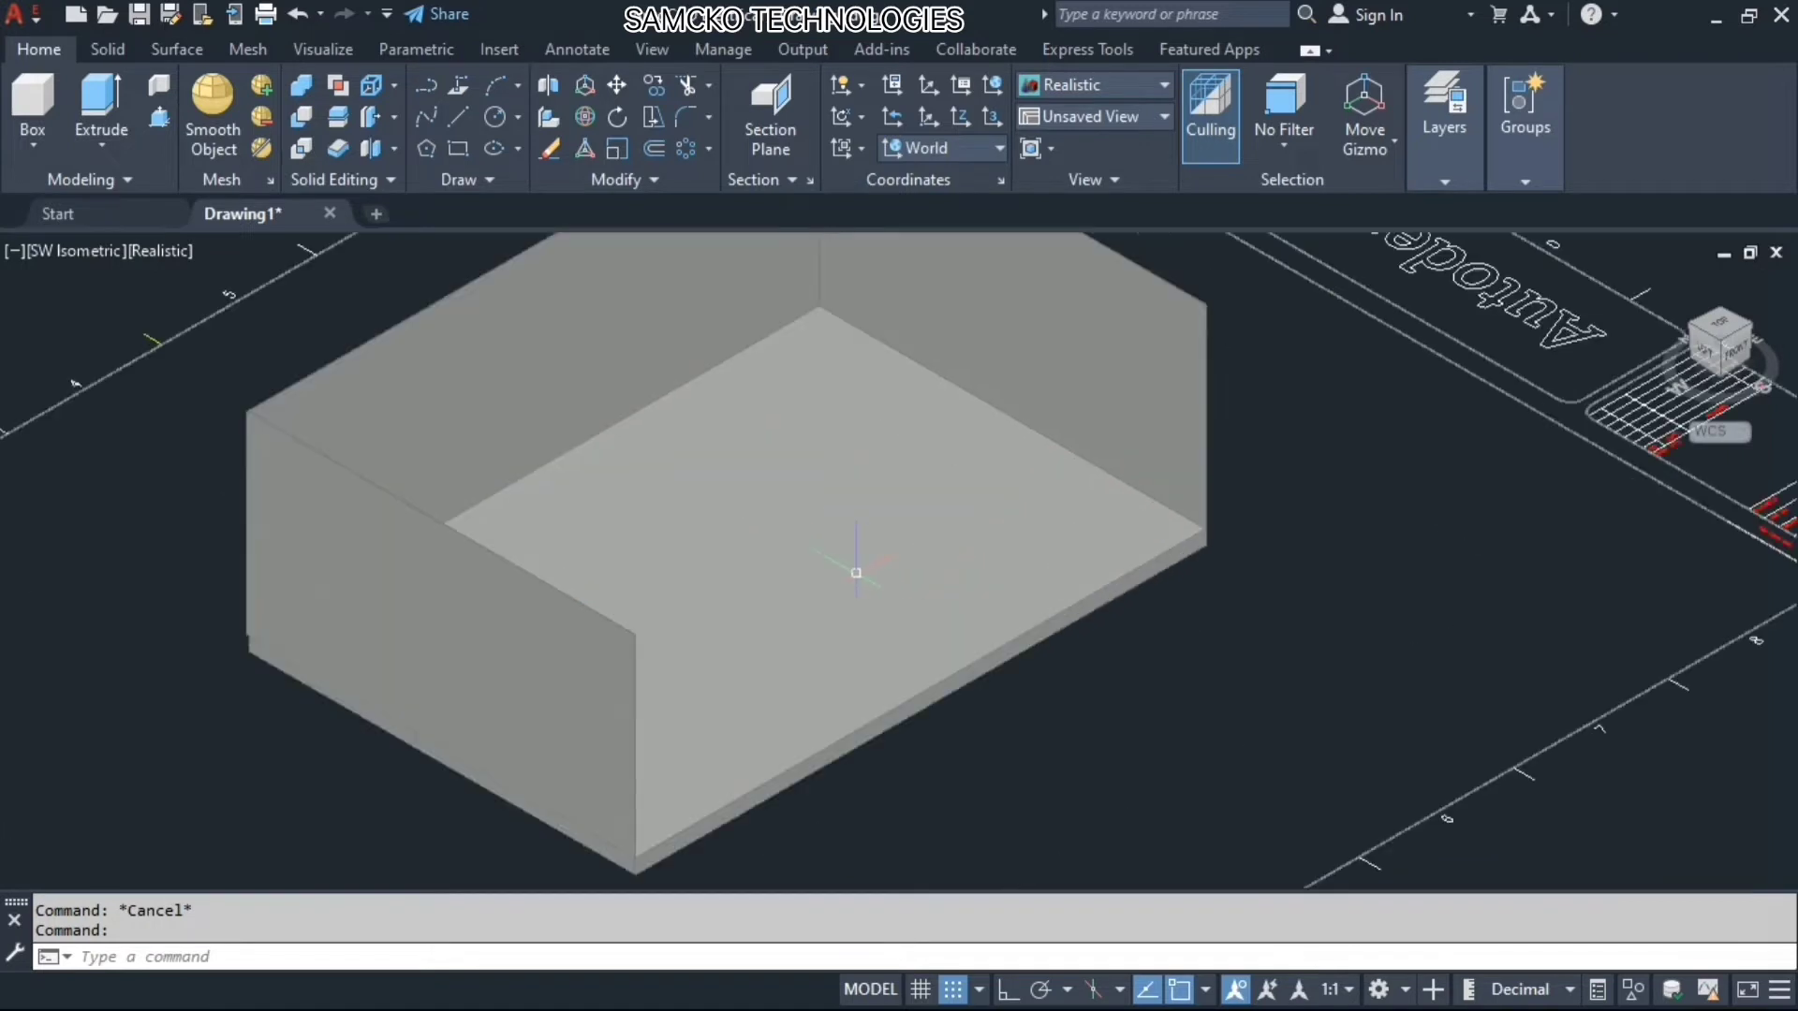
click(34, 98)
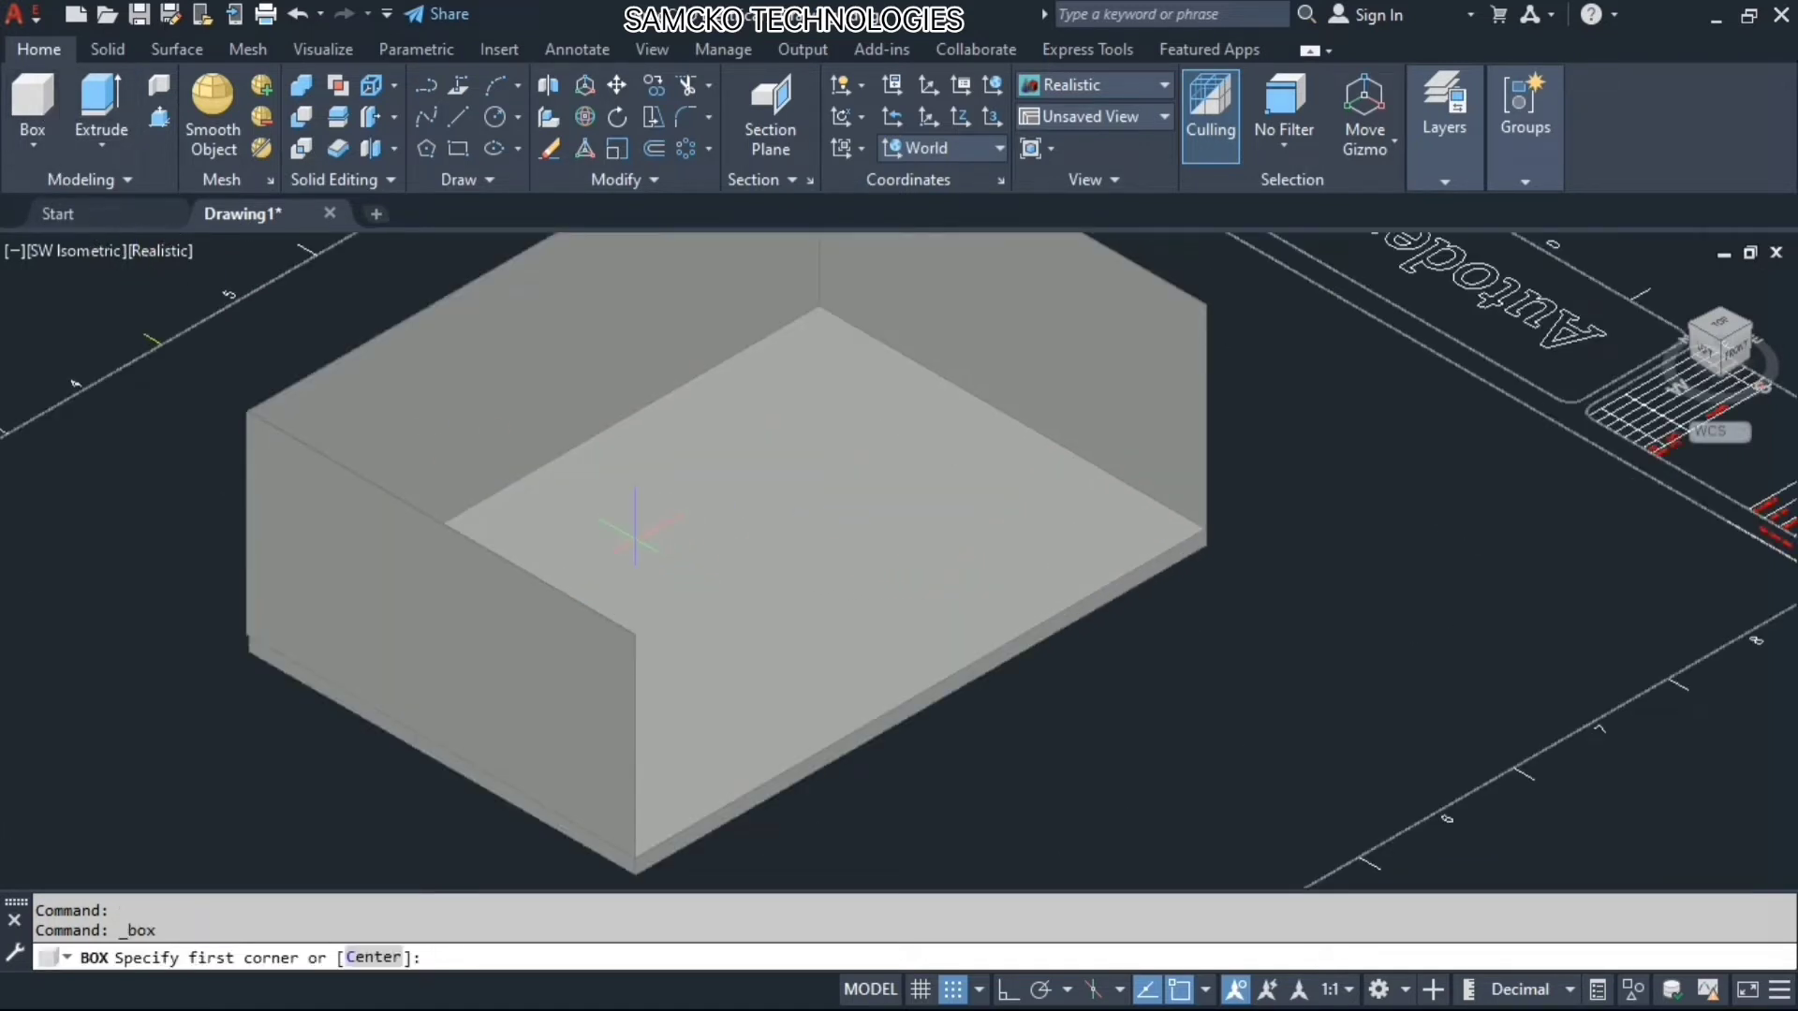
click(838, 496)
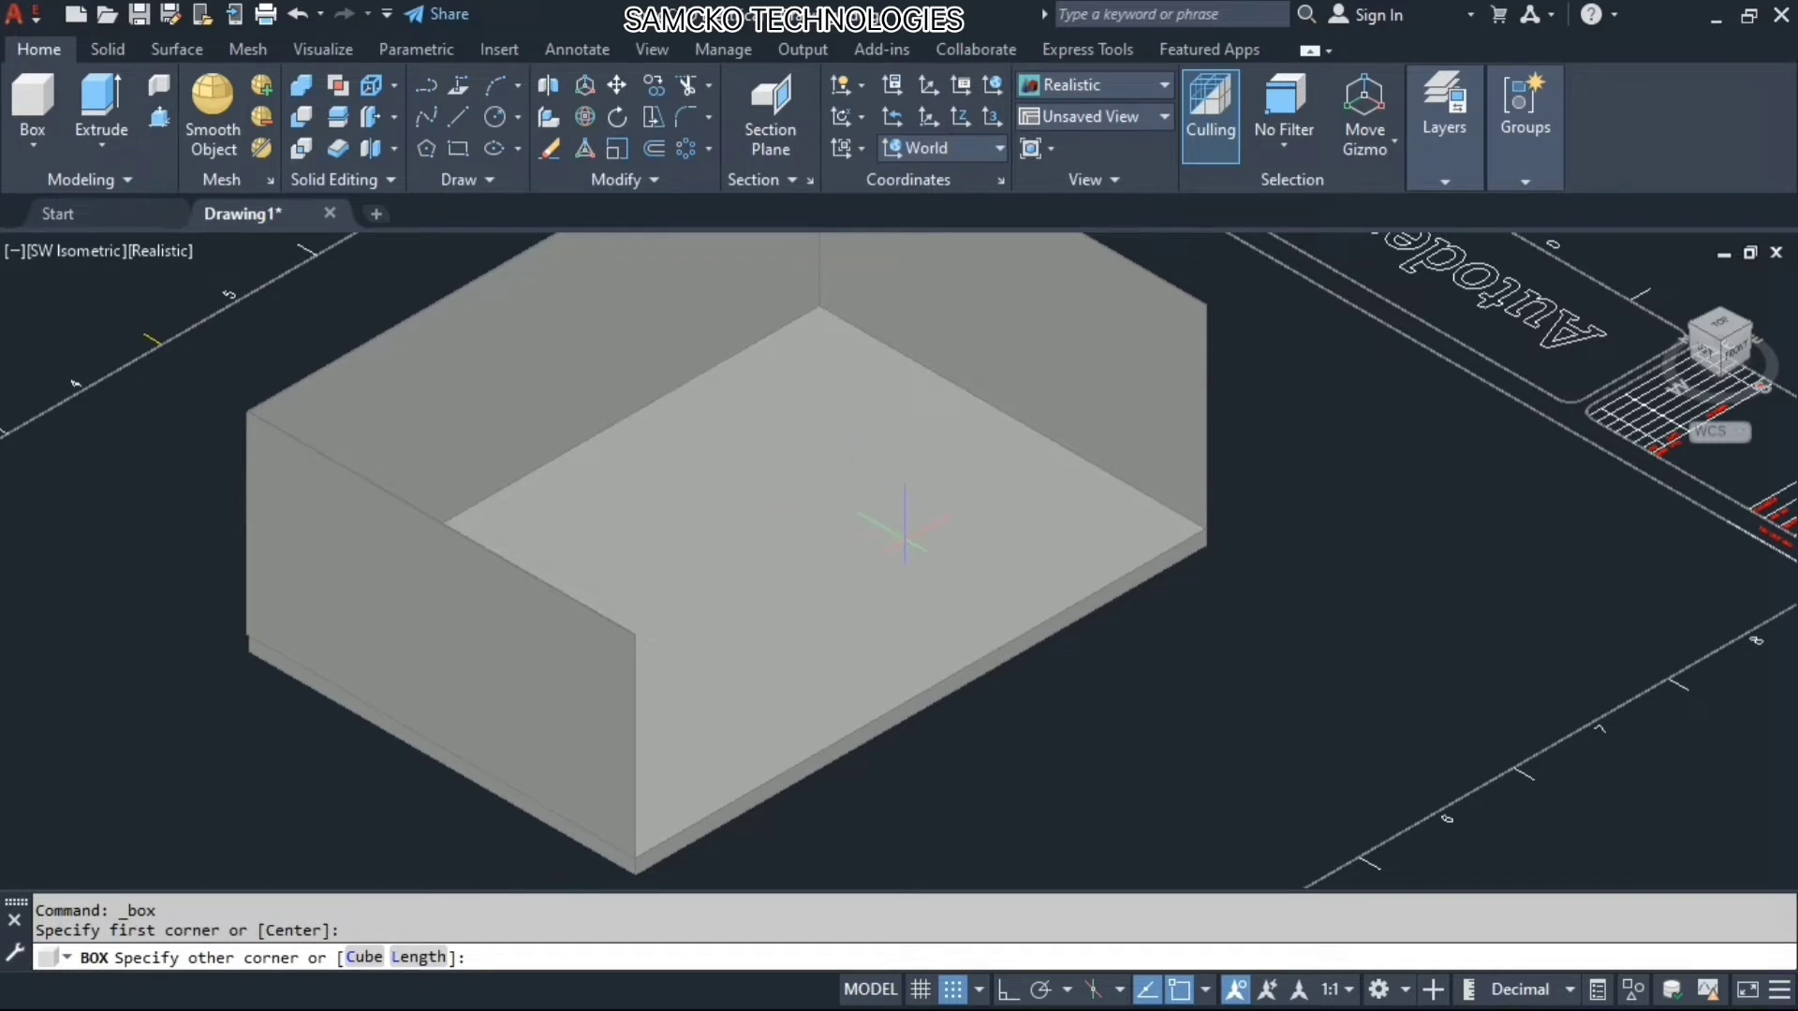
click(902, 517)
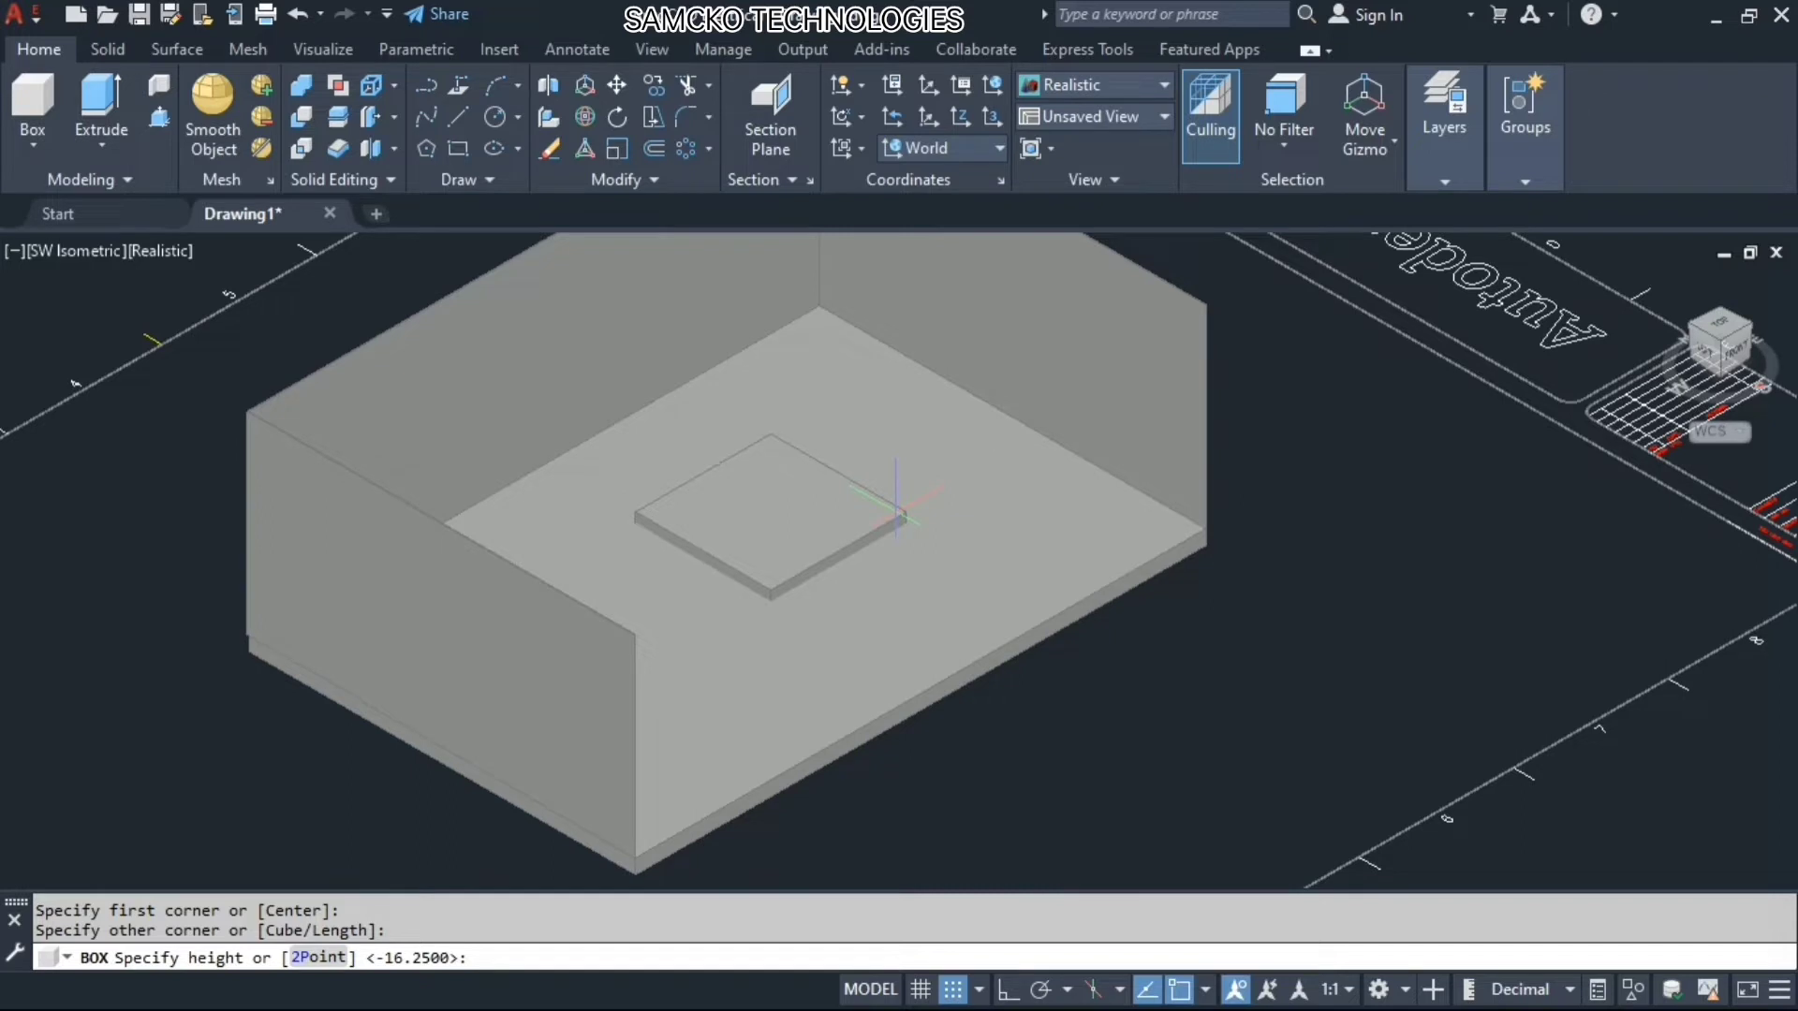
click(897, 515)
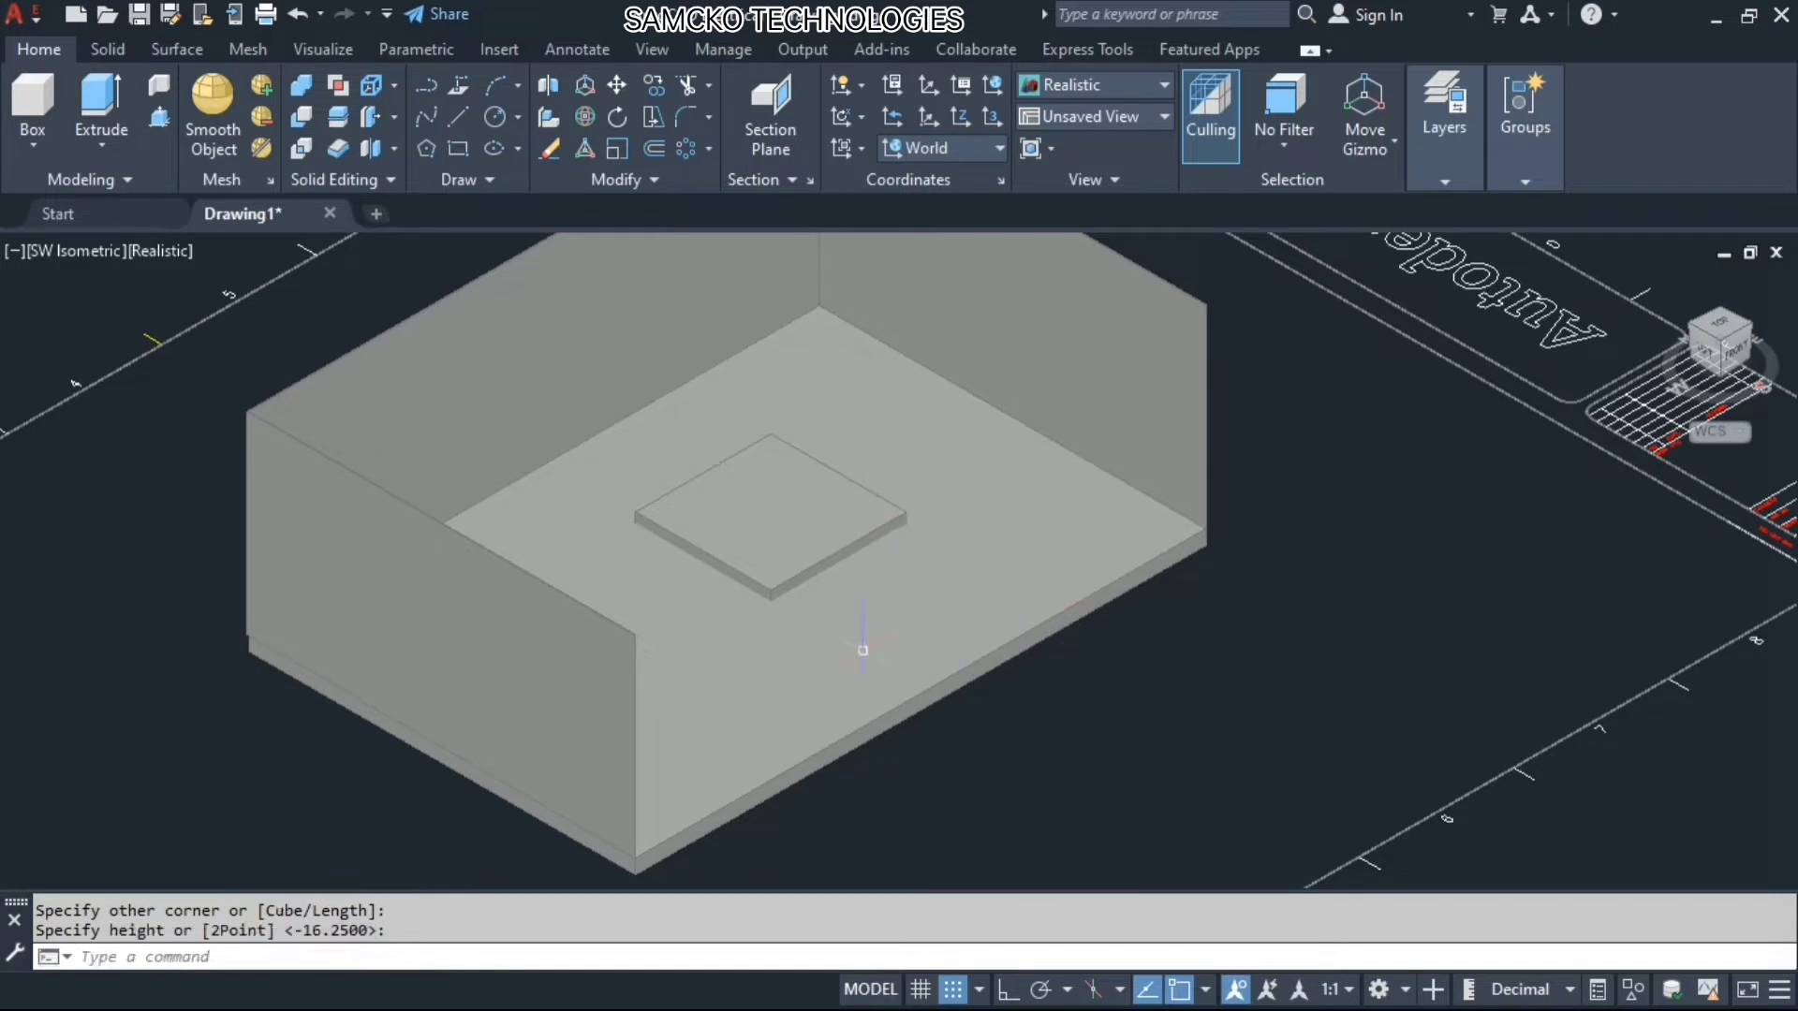
Check the small box's placement relative to the floor from an orbited angle and in the Top view
shift+middle_drag(734, 747, 678, 736)
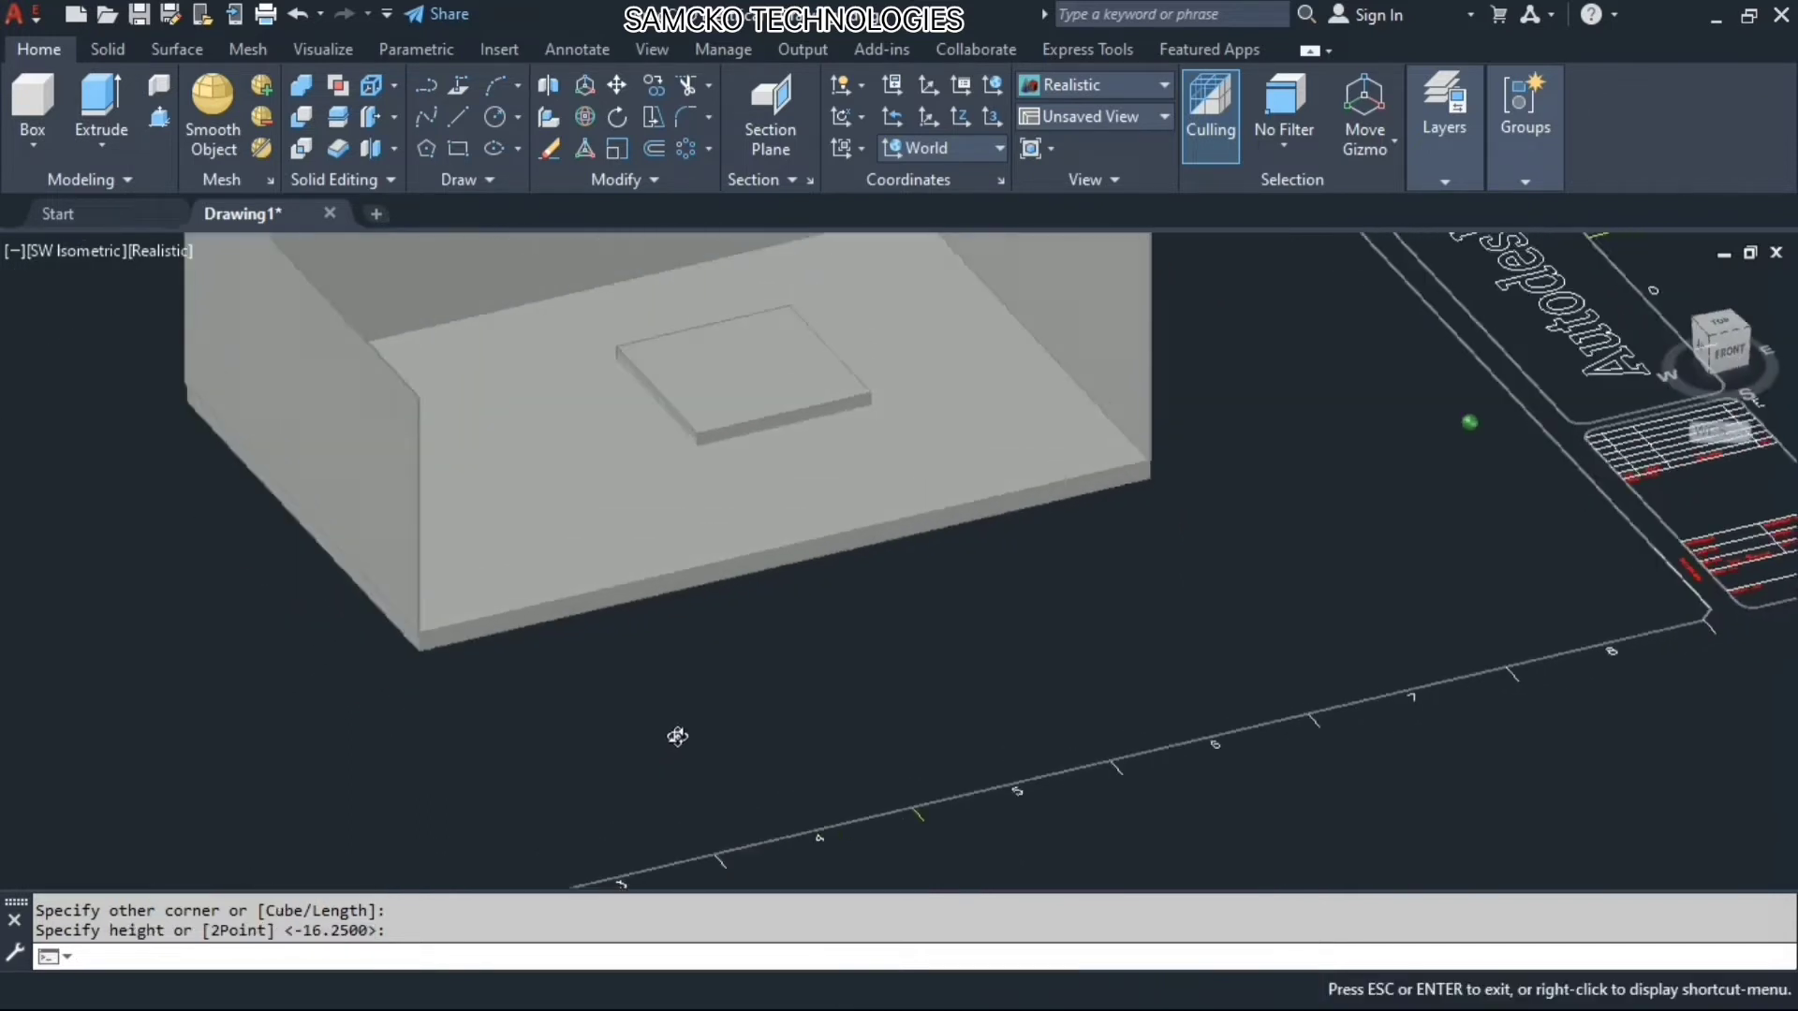
shift+middle_drag(759, 530, 582, 851)
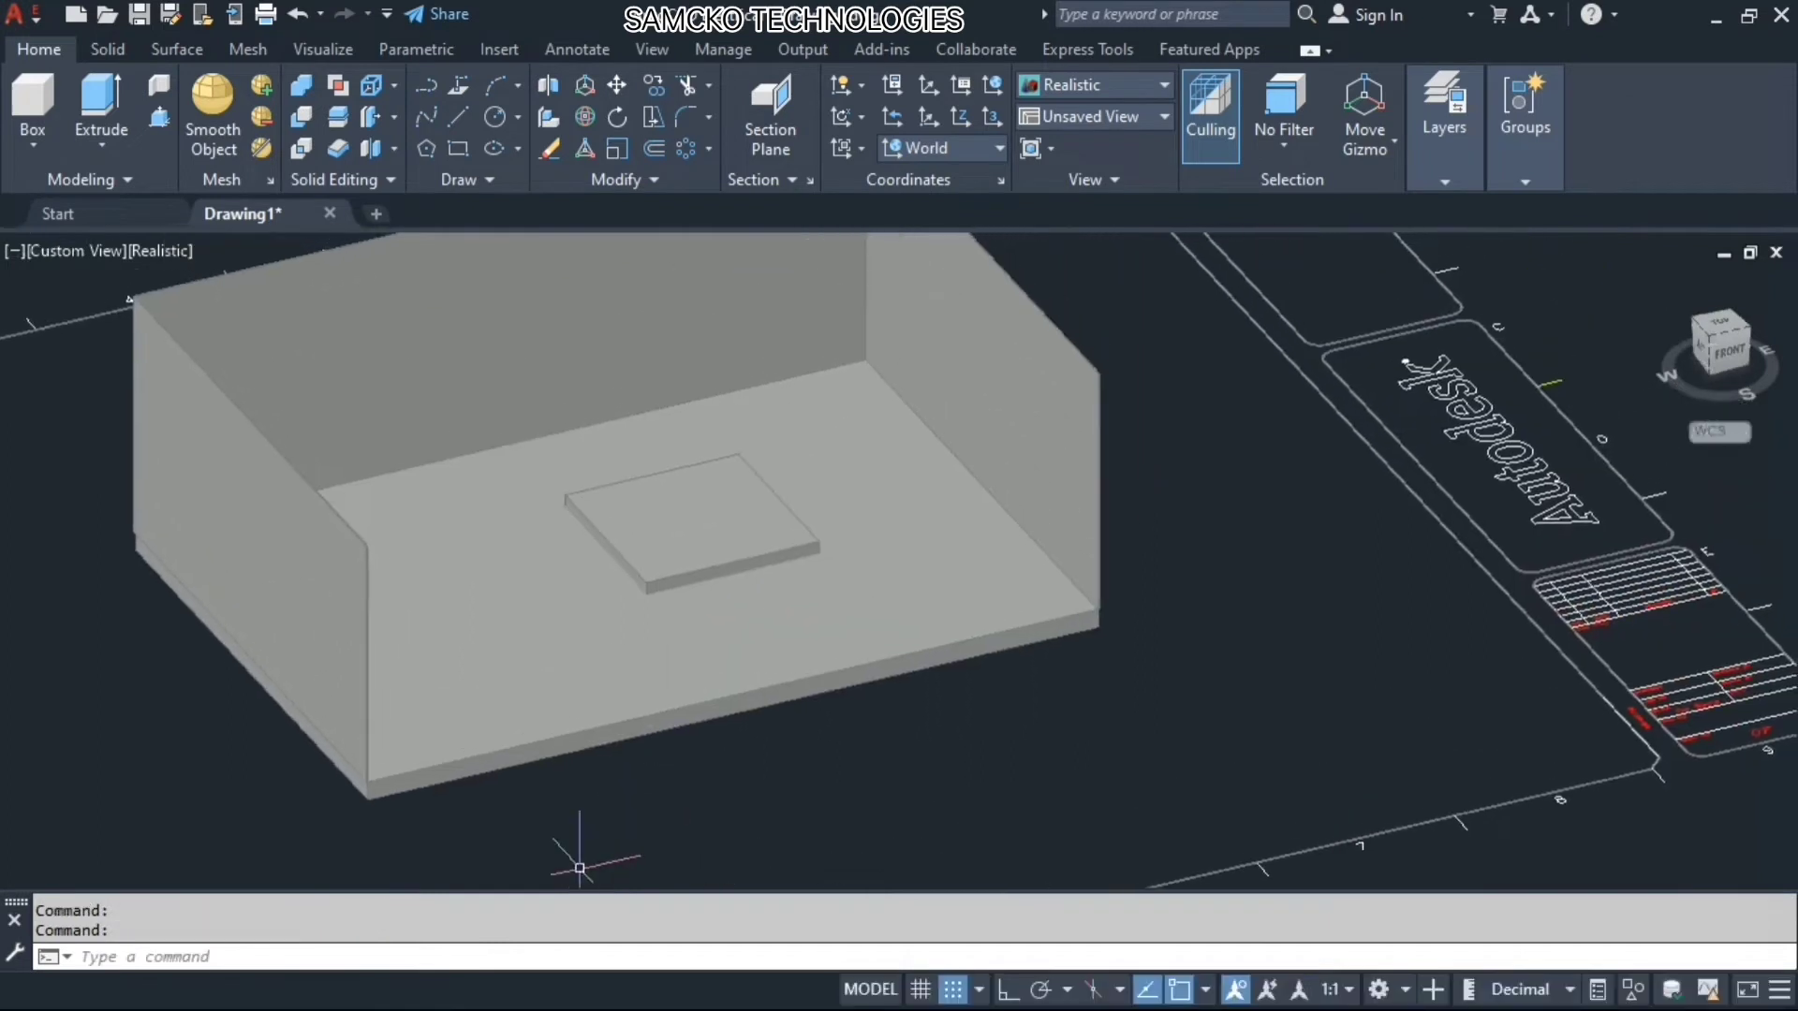
click(562, 956)
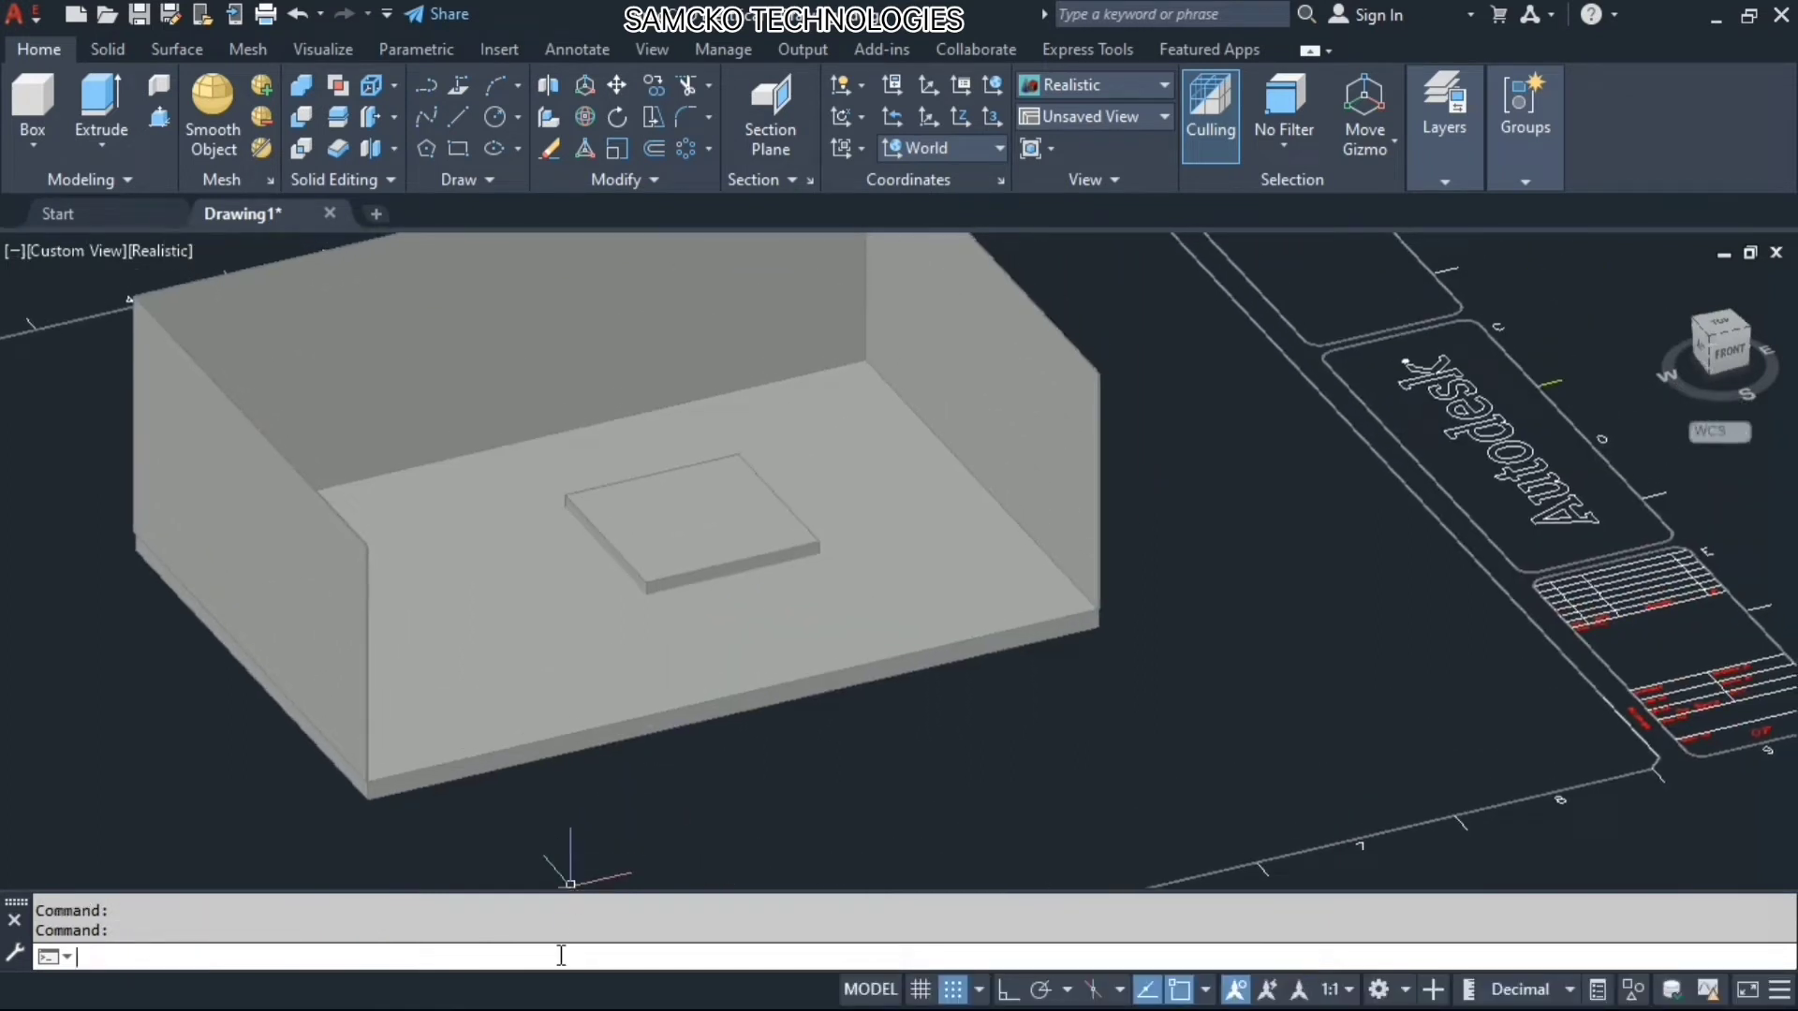
click(1732, 329)
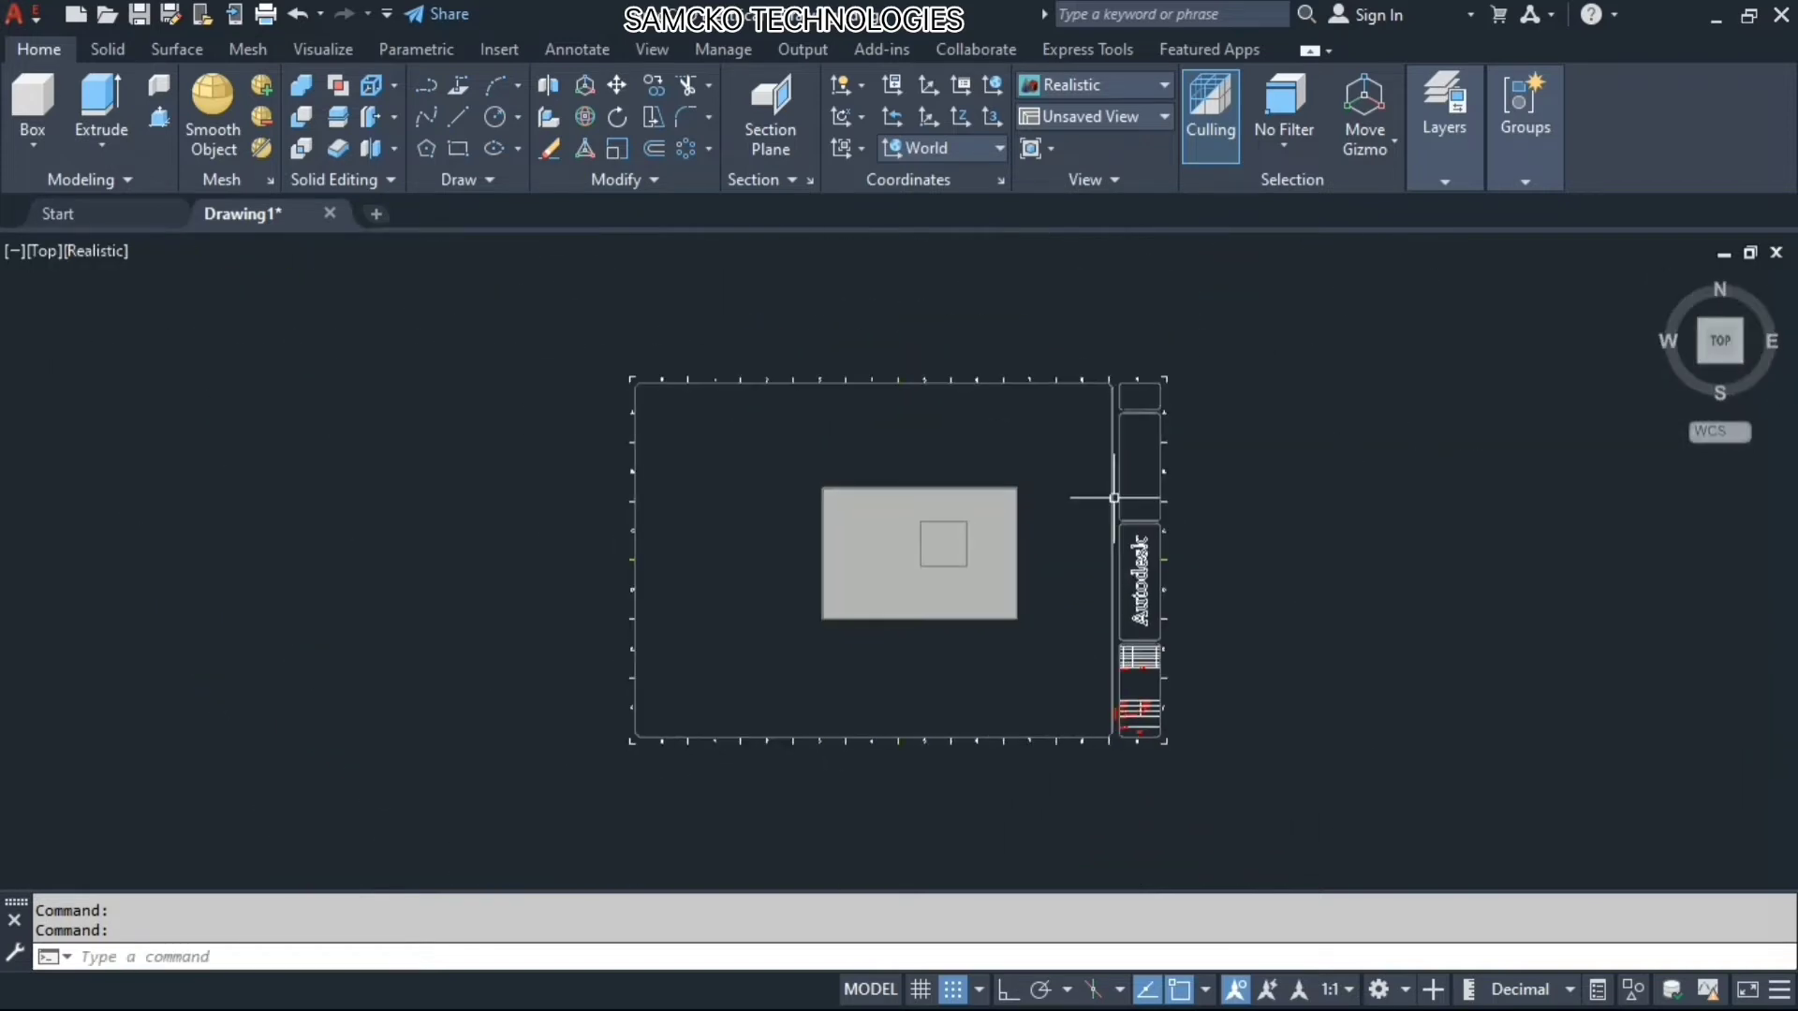
Try to draw a small rectangle inside the square box near its north-west corner in the Top view
scroll(981, 556, up, 3)
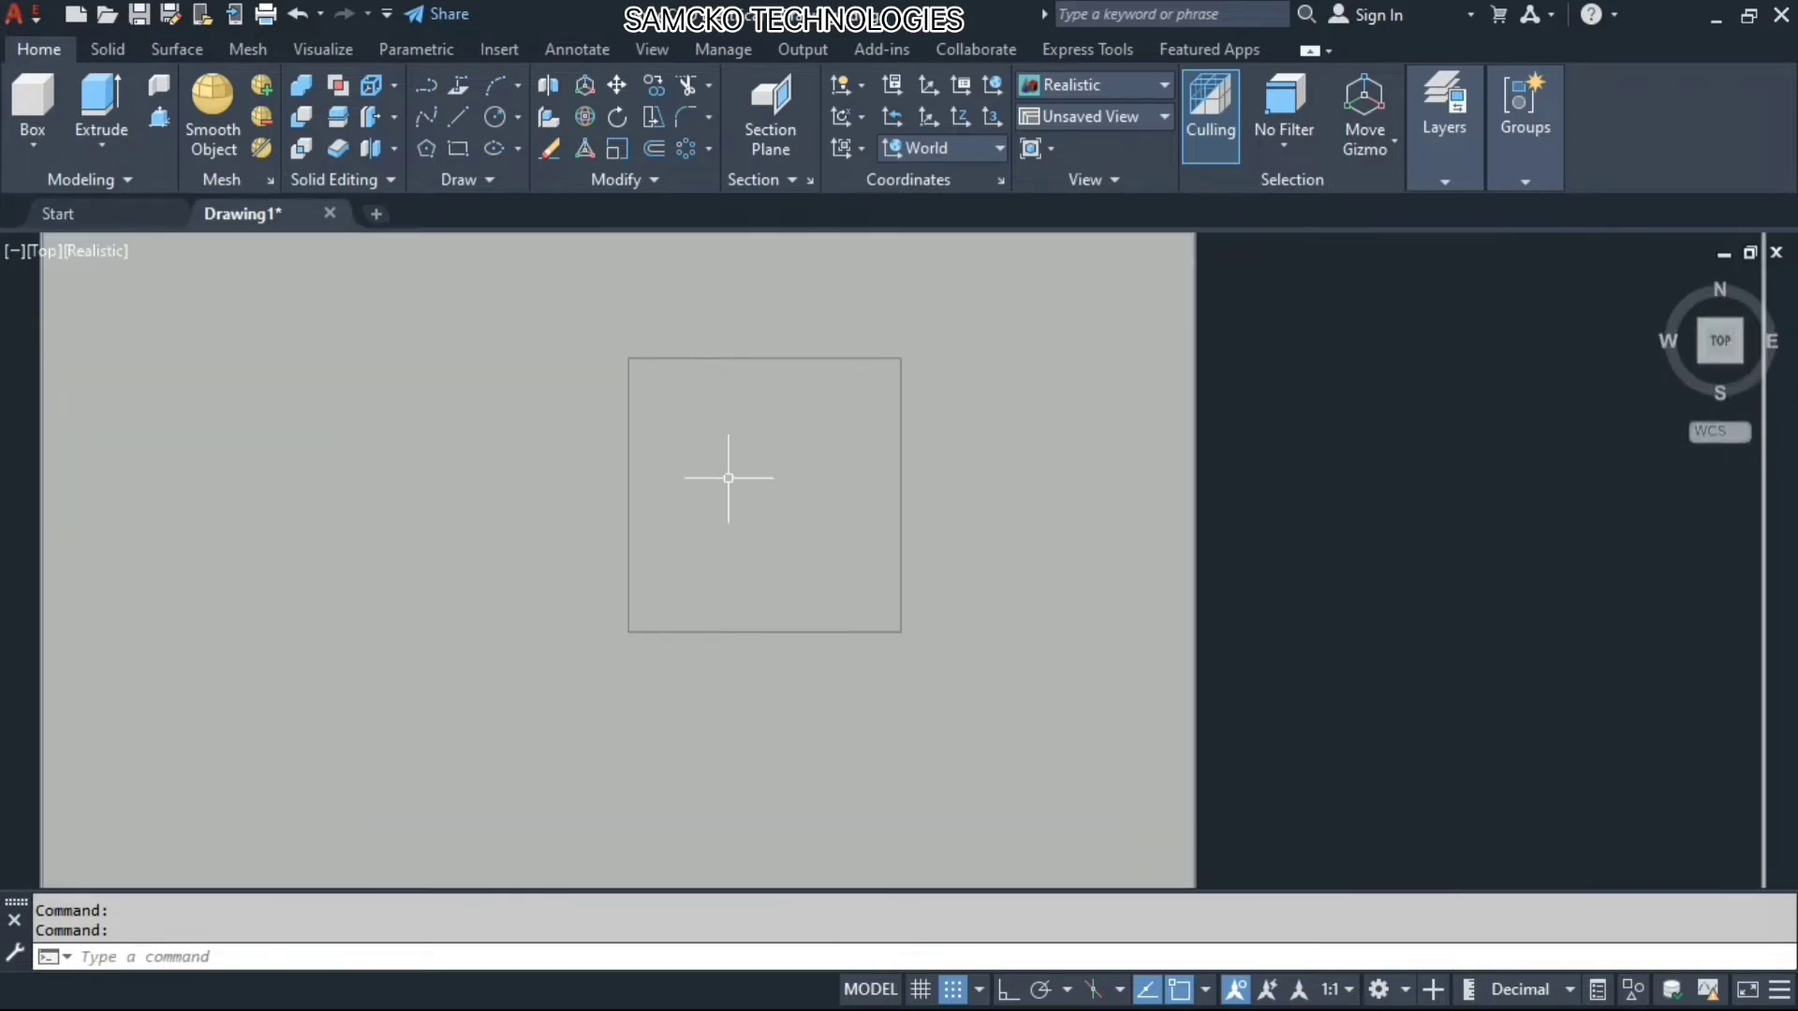
click(48, 103)
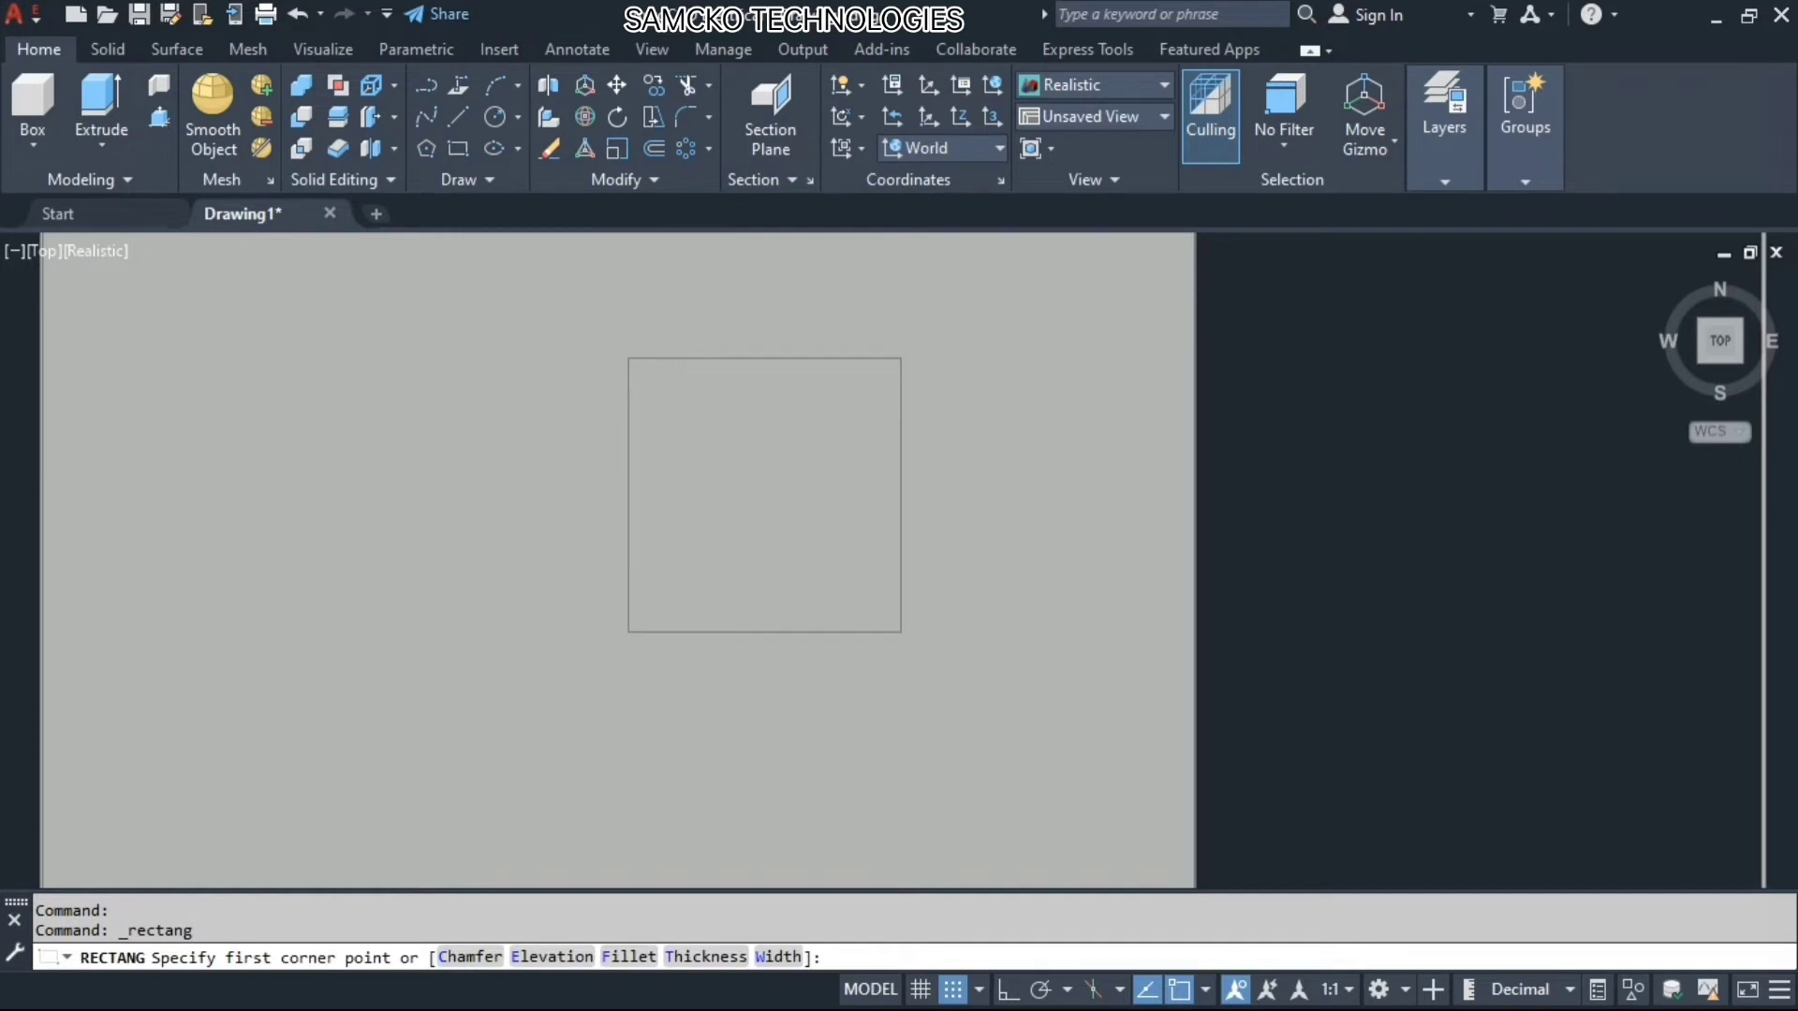
click(686, 415)
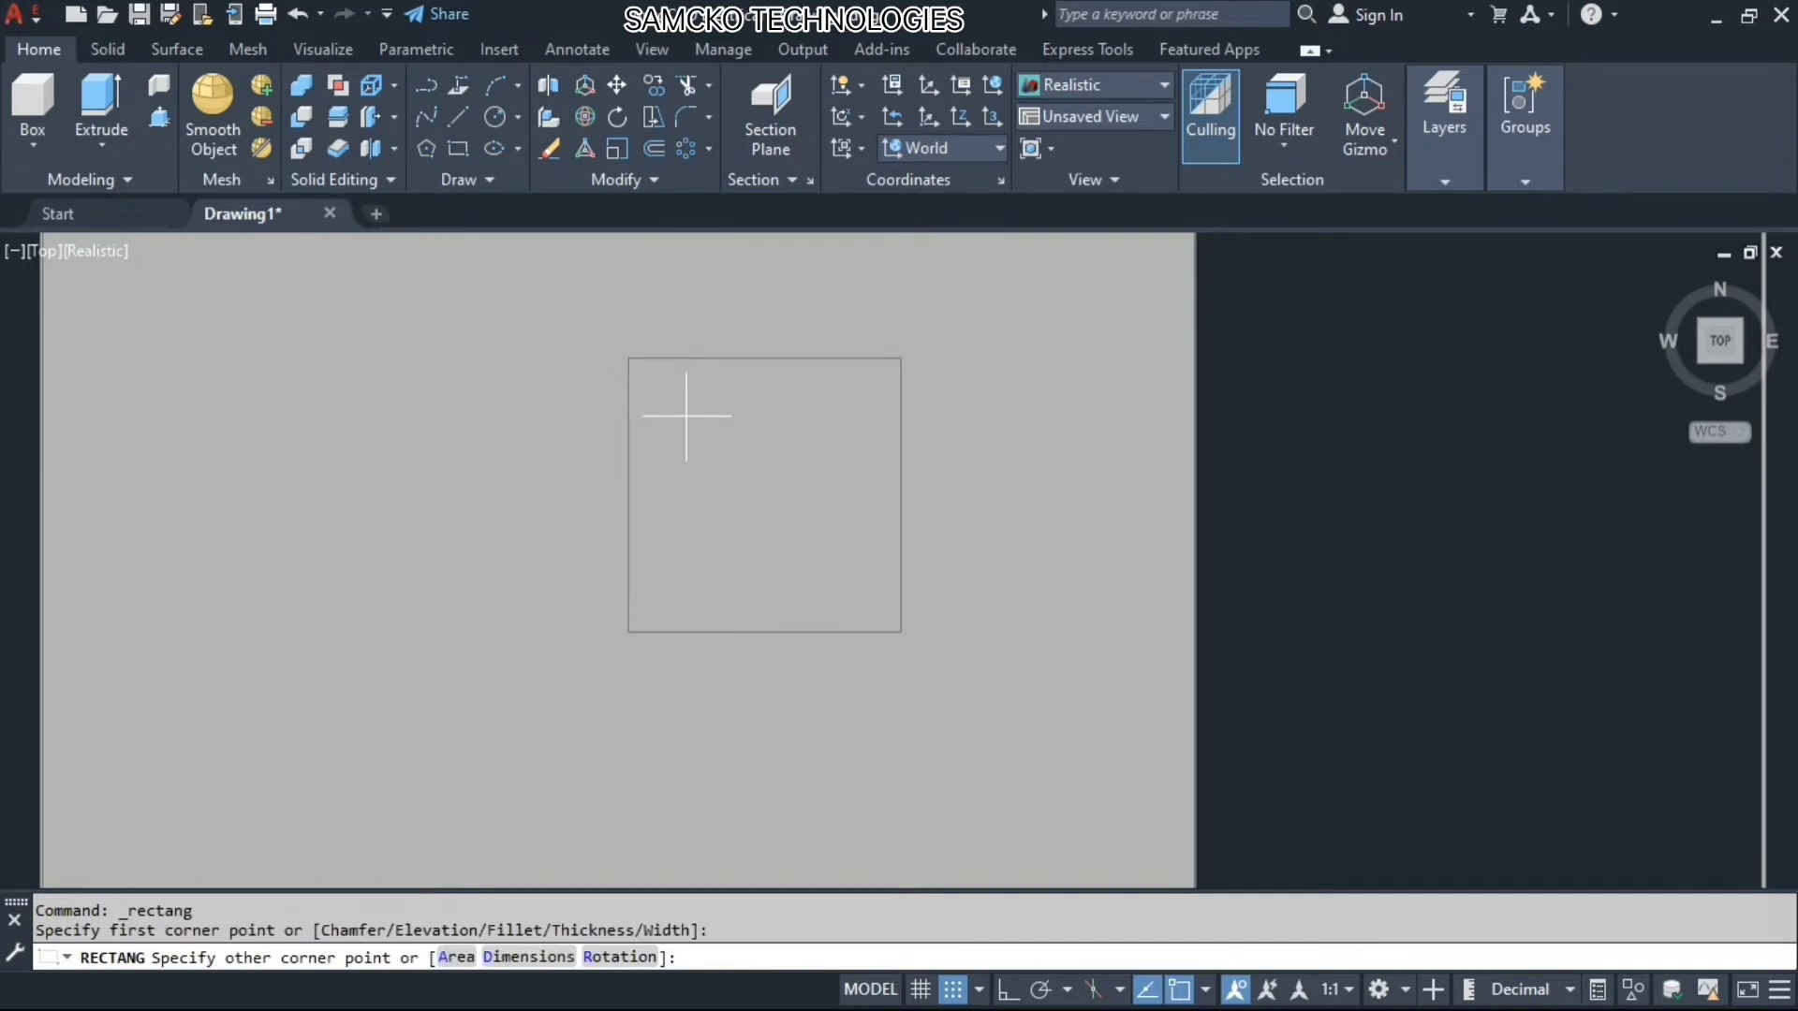
click(689, 415)
Set the visual style to 2D Wireframe and erase the small rectangle drawn inside the square box
click(107, 249)
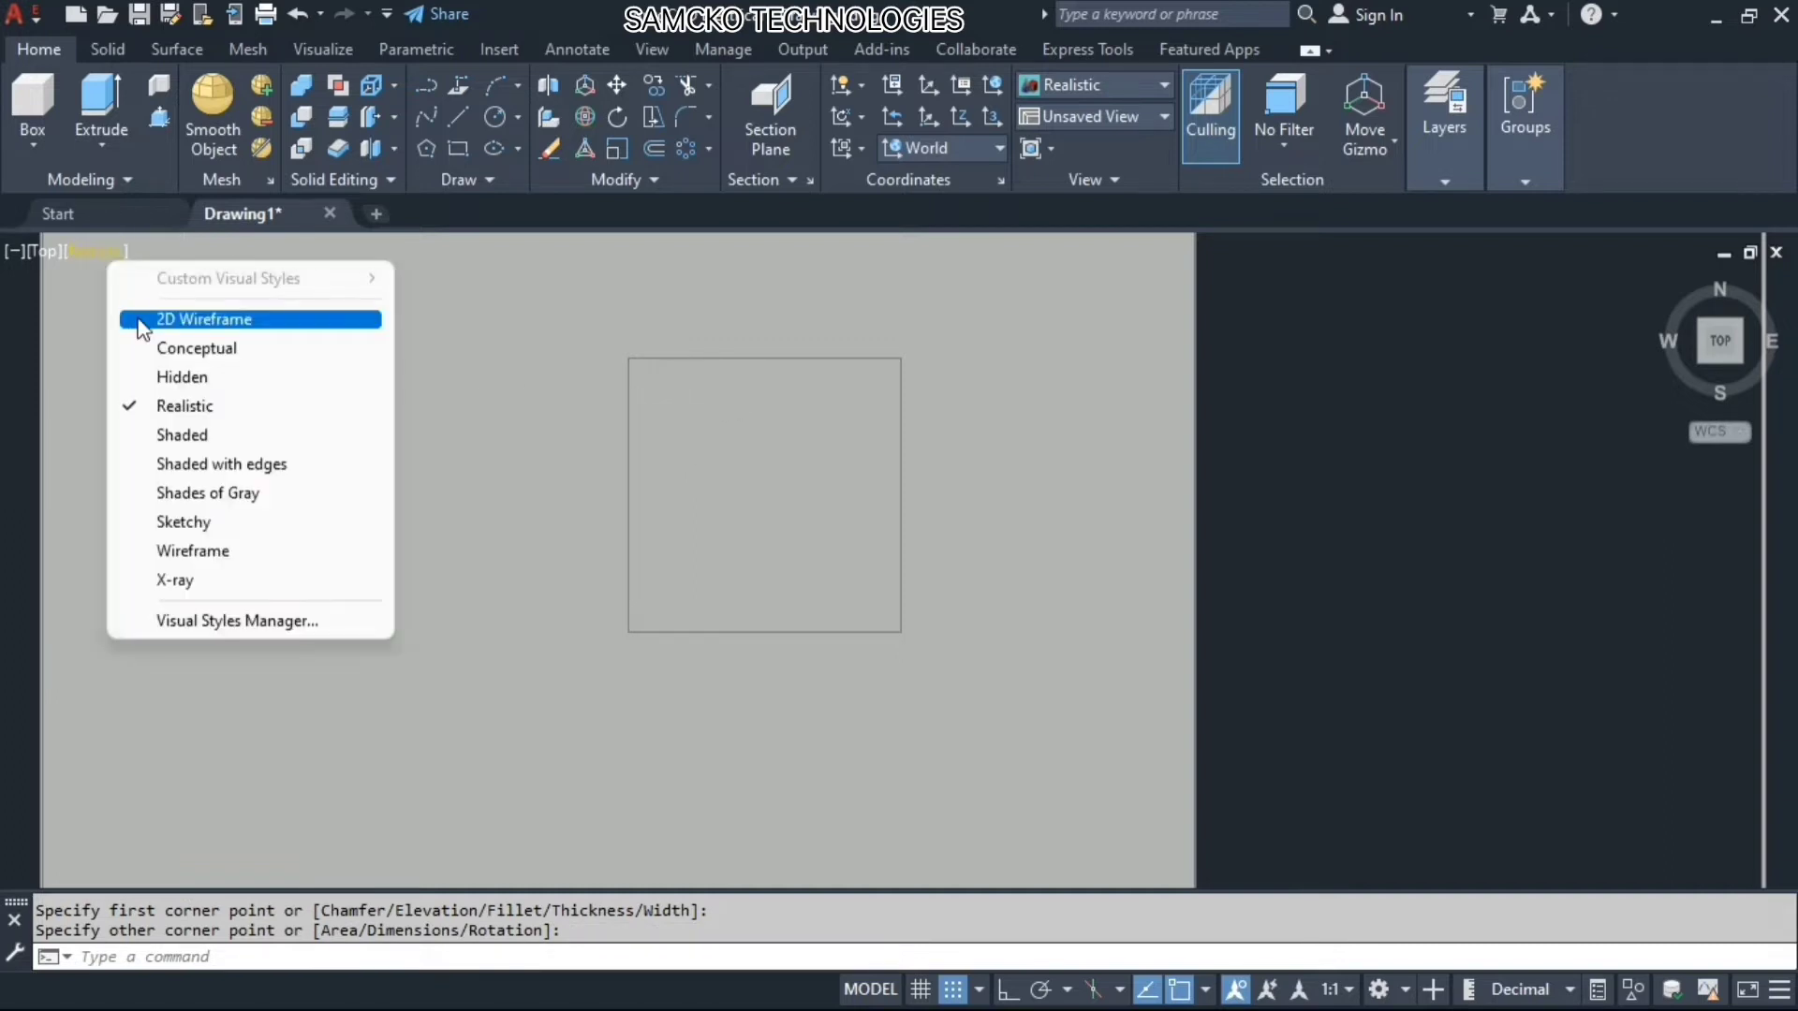
click(145, 321)
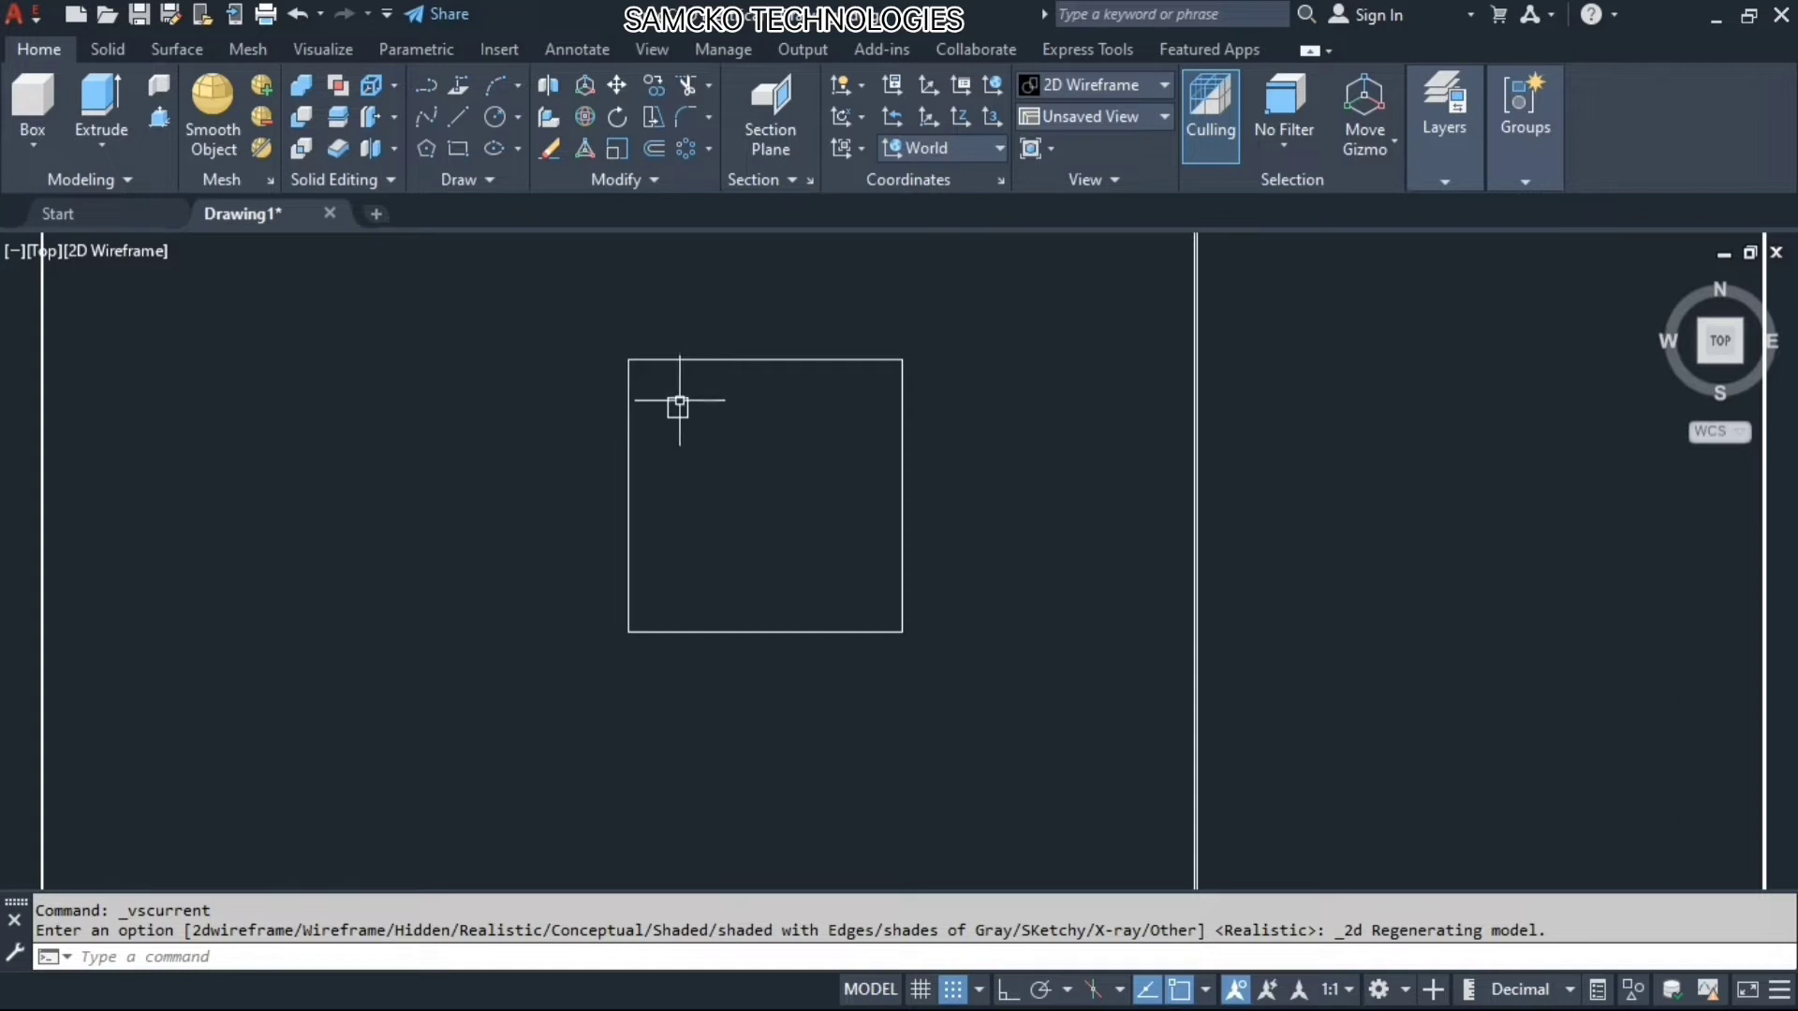
click(679, 403)
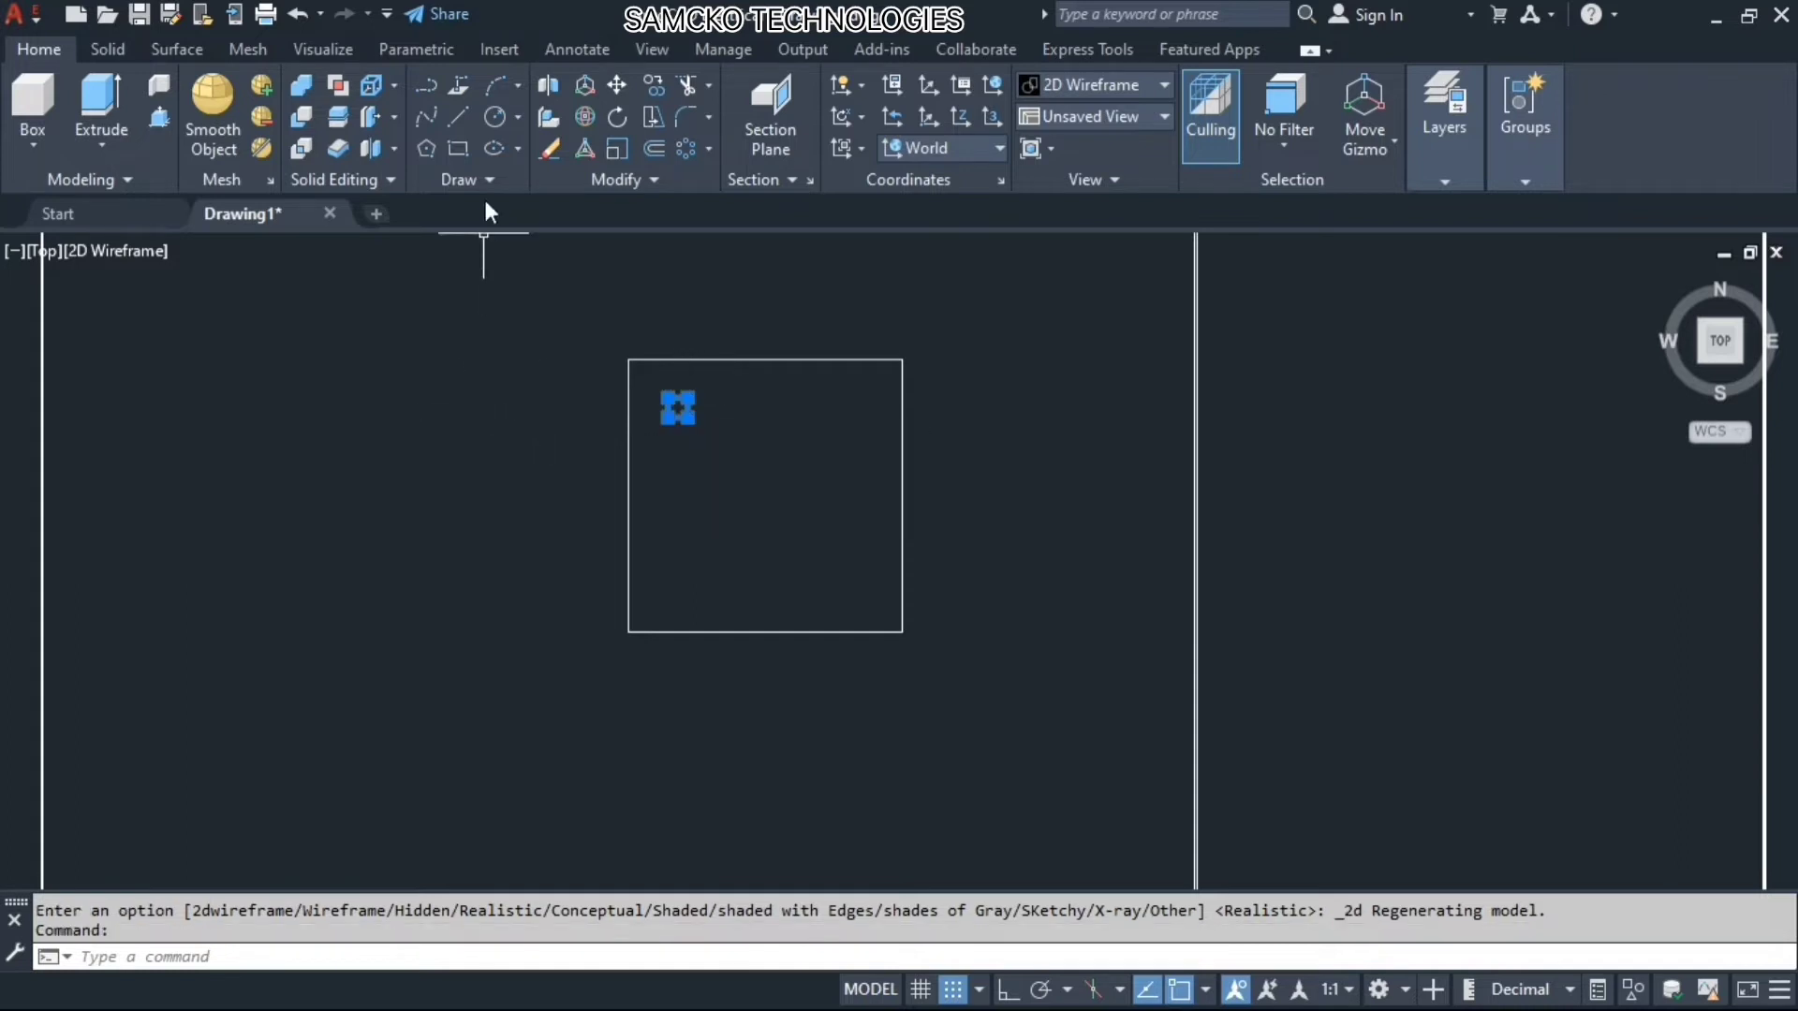
key(Delete)
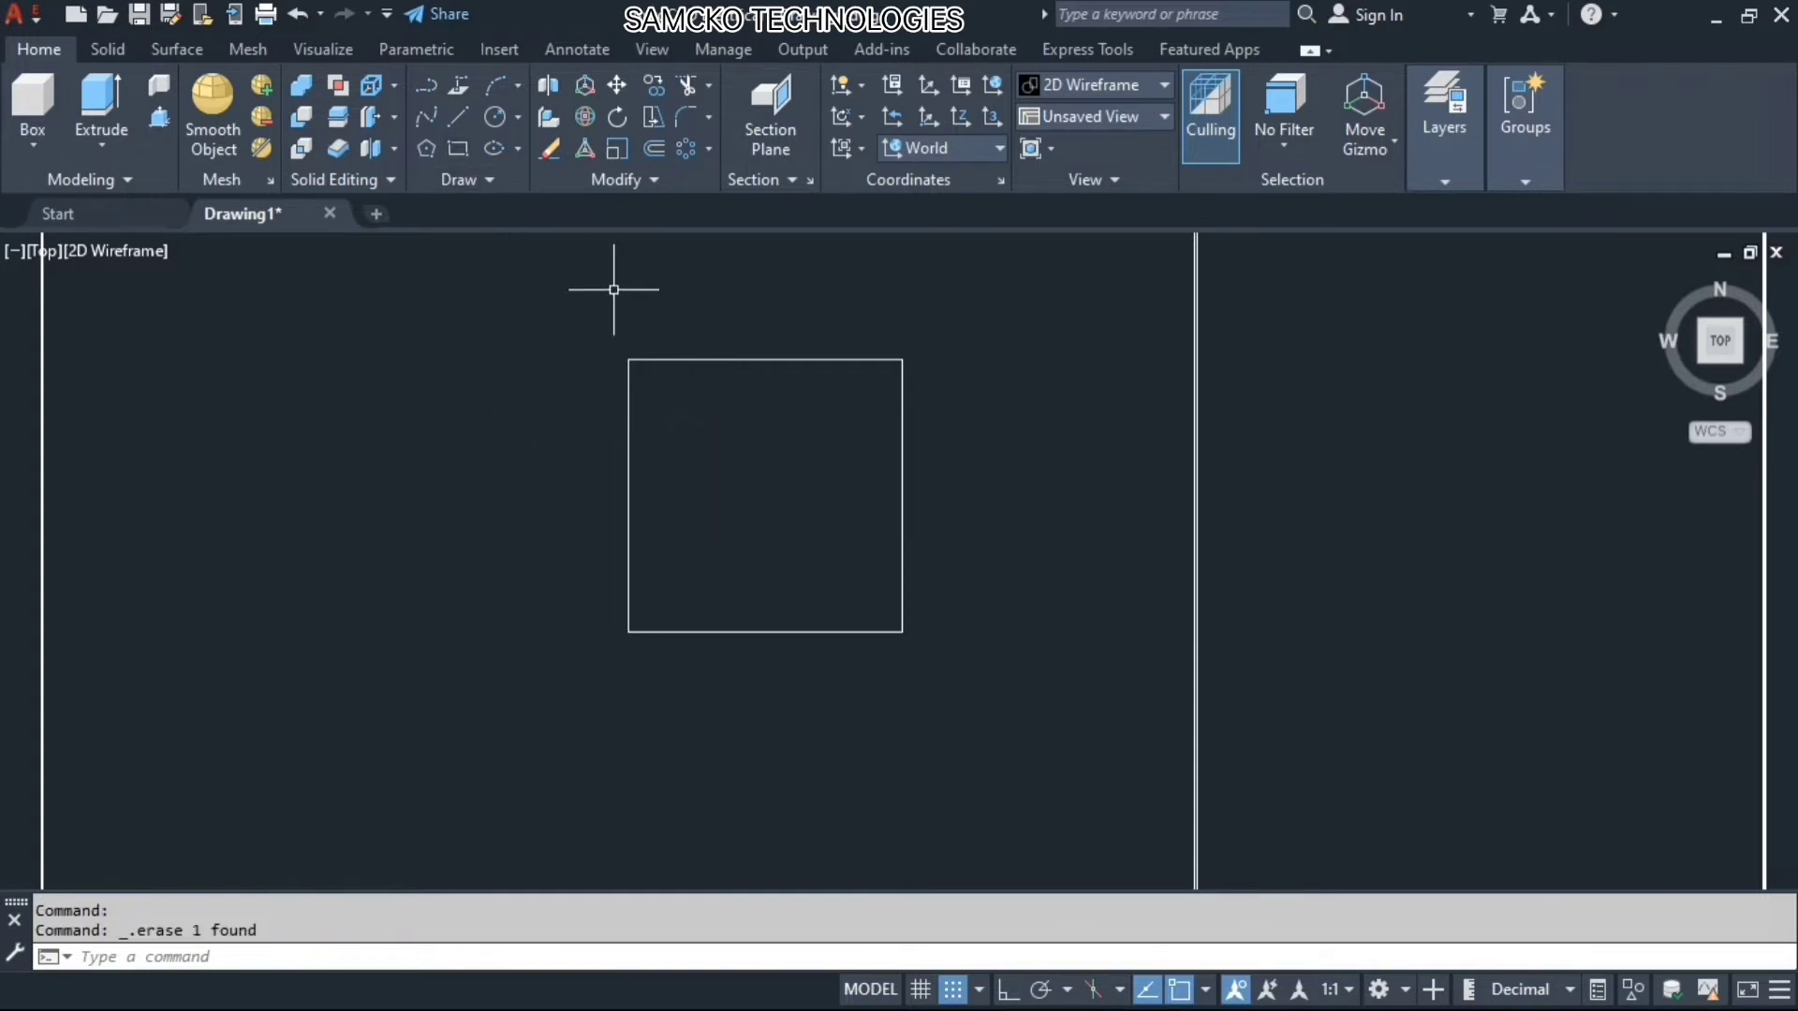
Draw a small square rectangle just inside the north-west corner of the square box, slightly offset from both edges
click(458, 148)
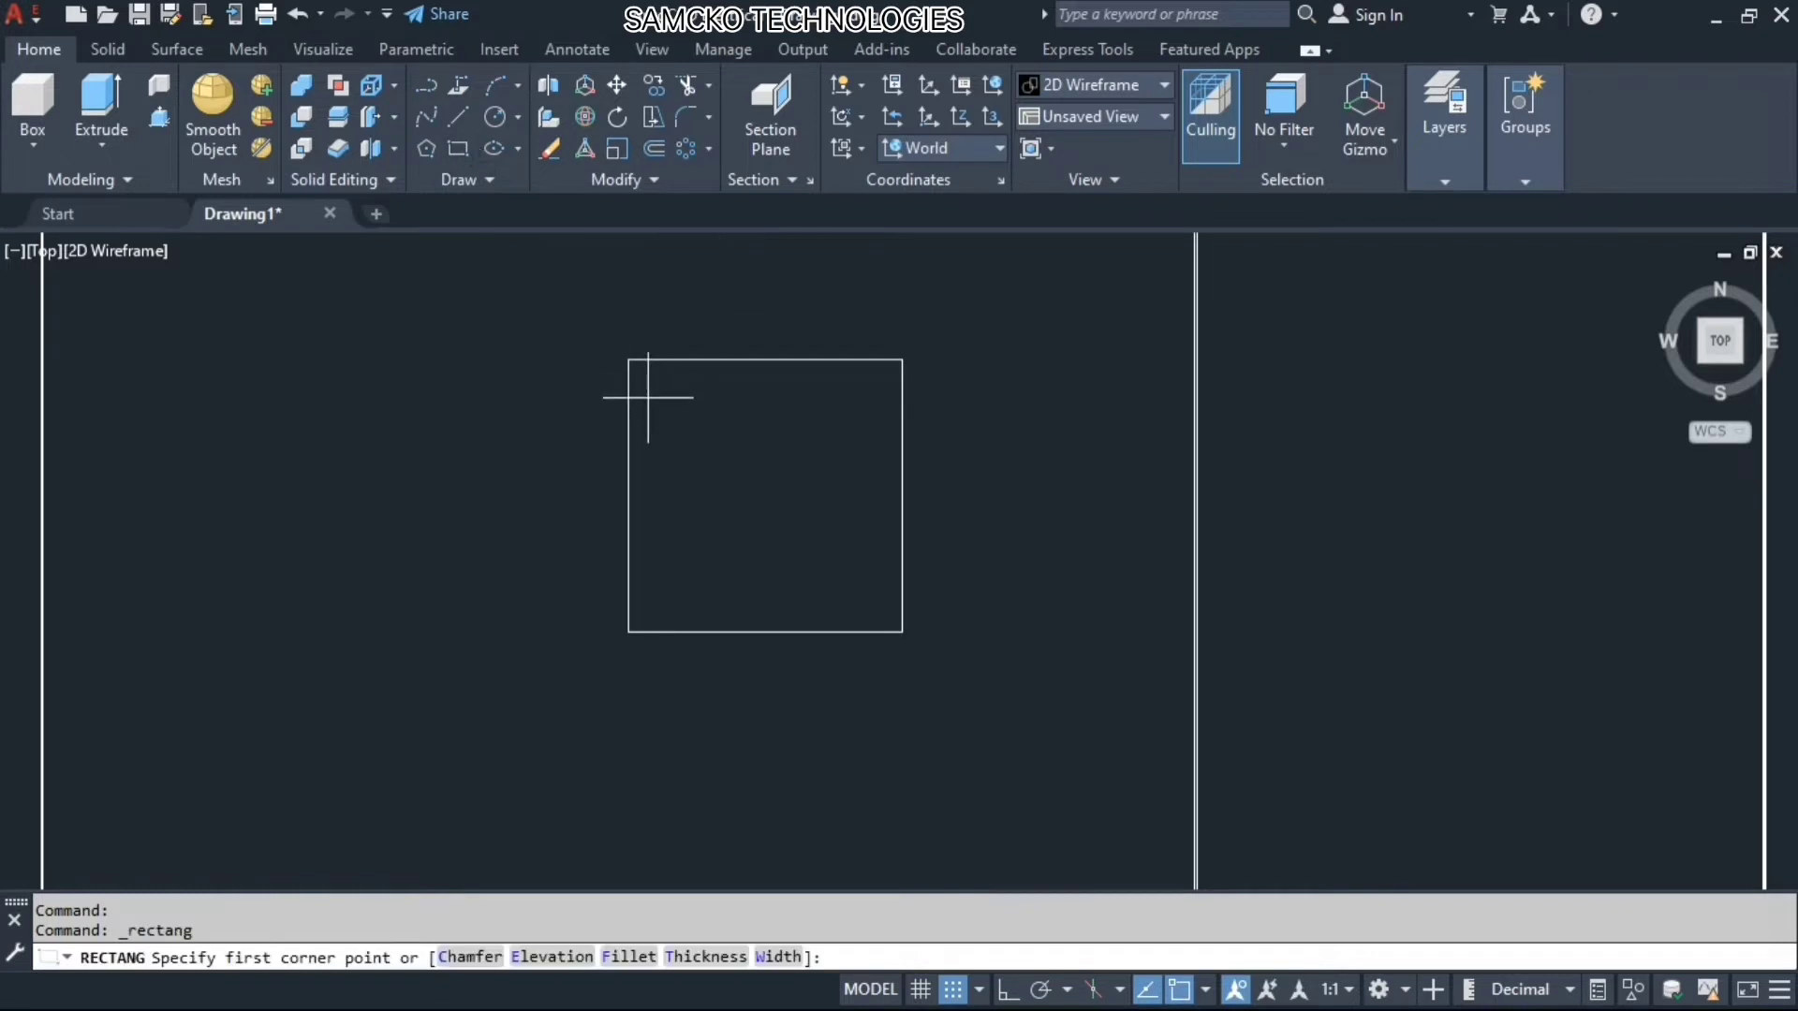
click(668, 379)
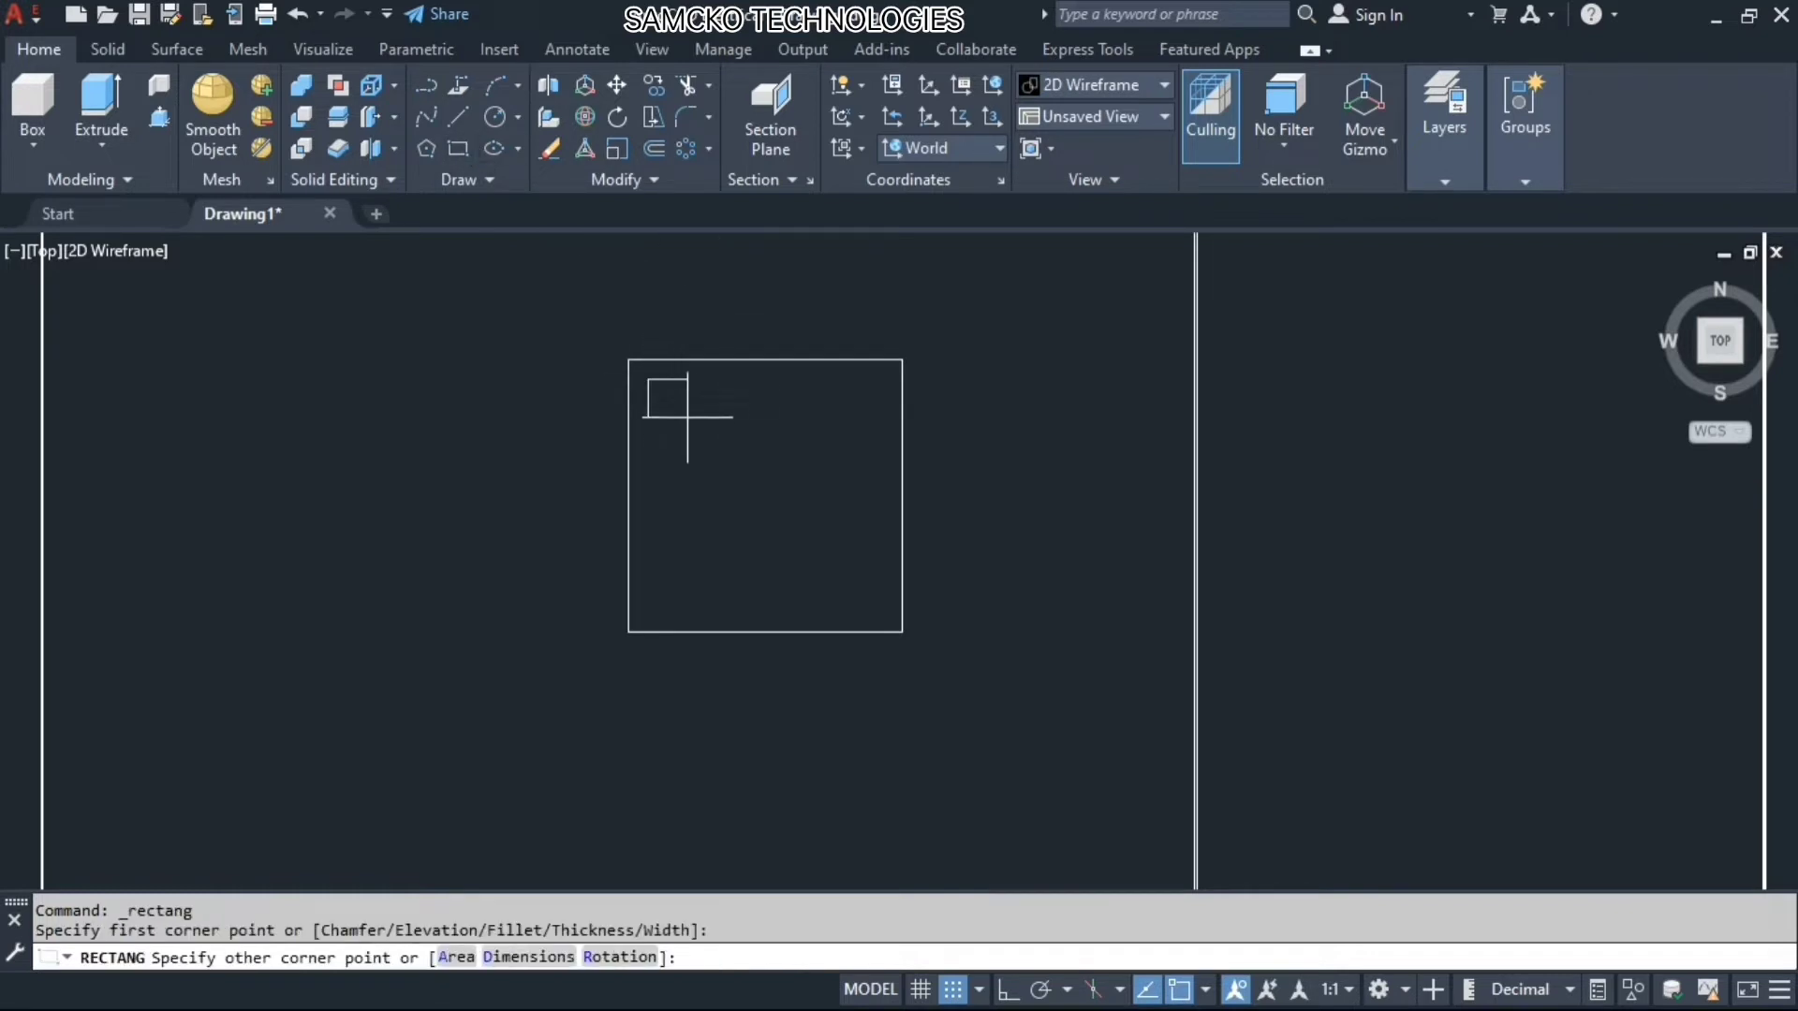
click(687, 417)
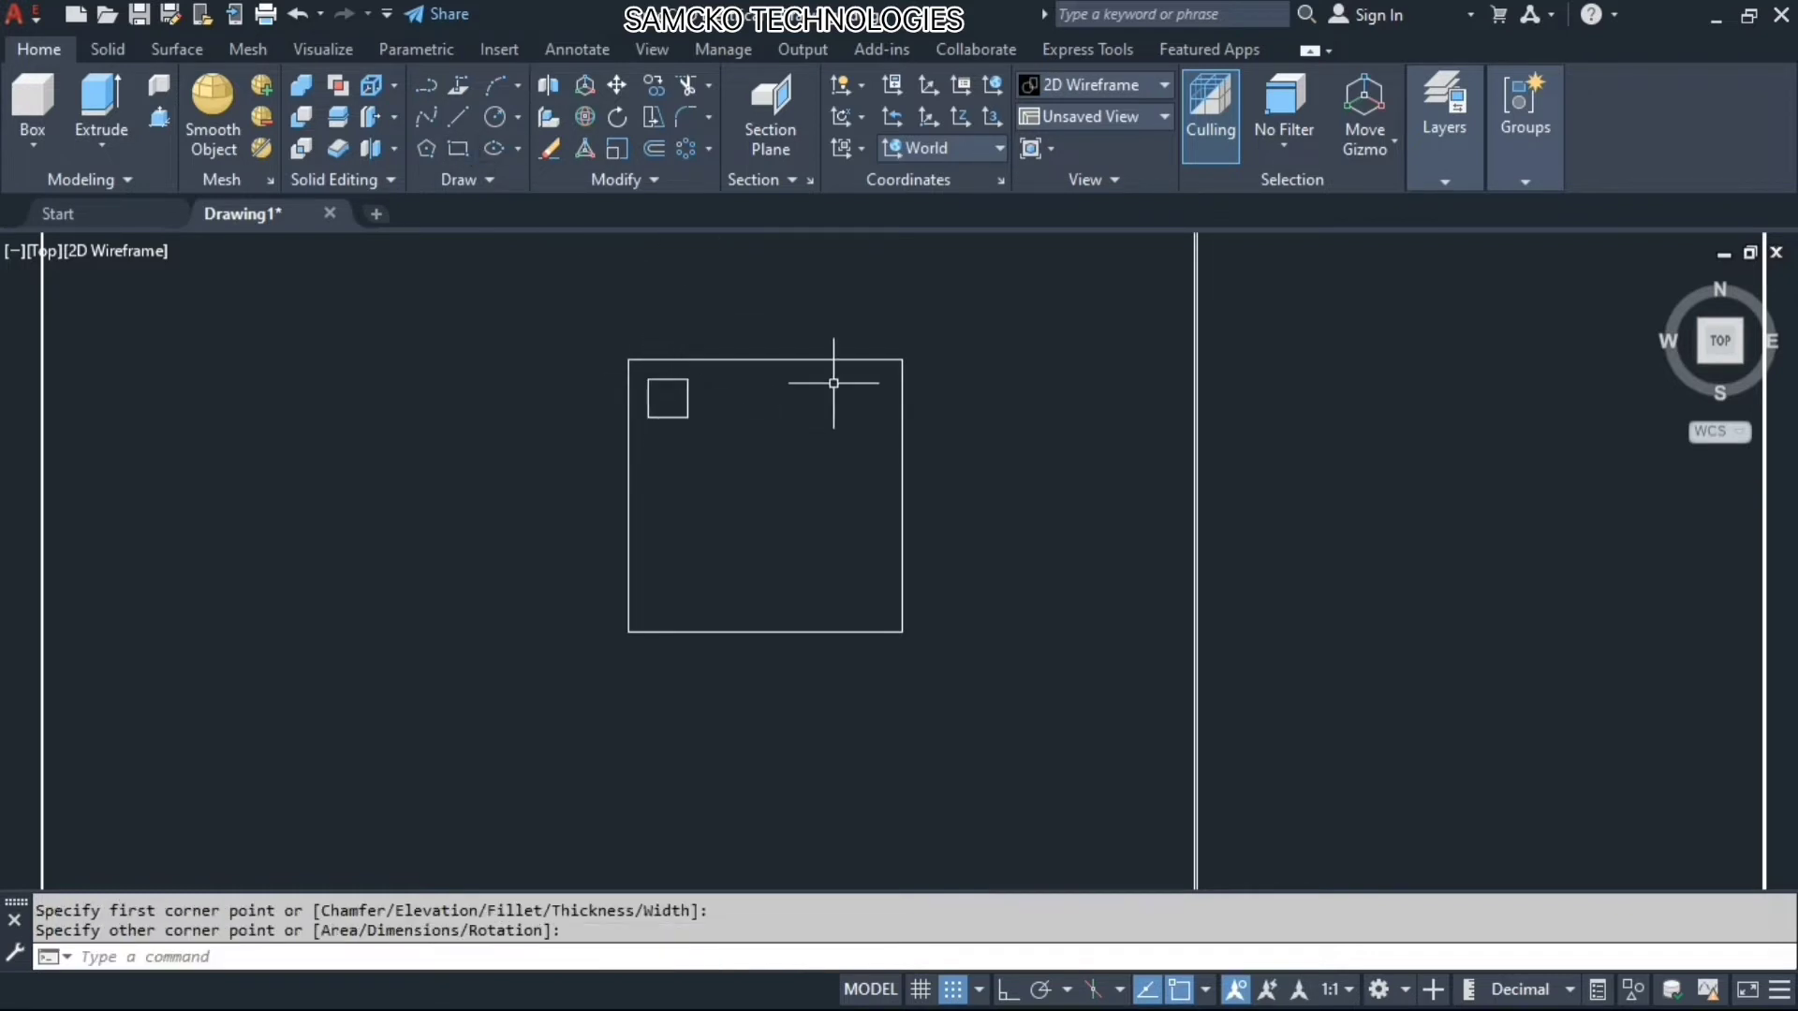
Copy the small square to the box's other three corners, spacing the copies 25 units apart horizontally and vertically
click(659, 89)
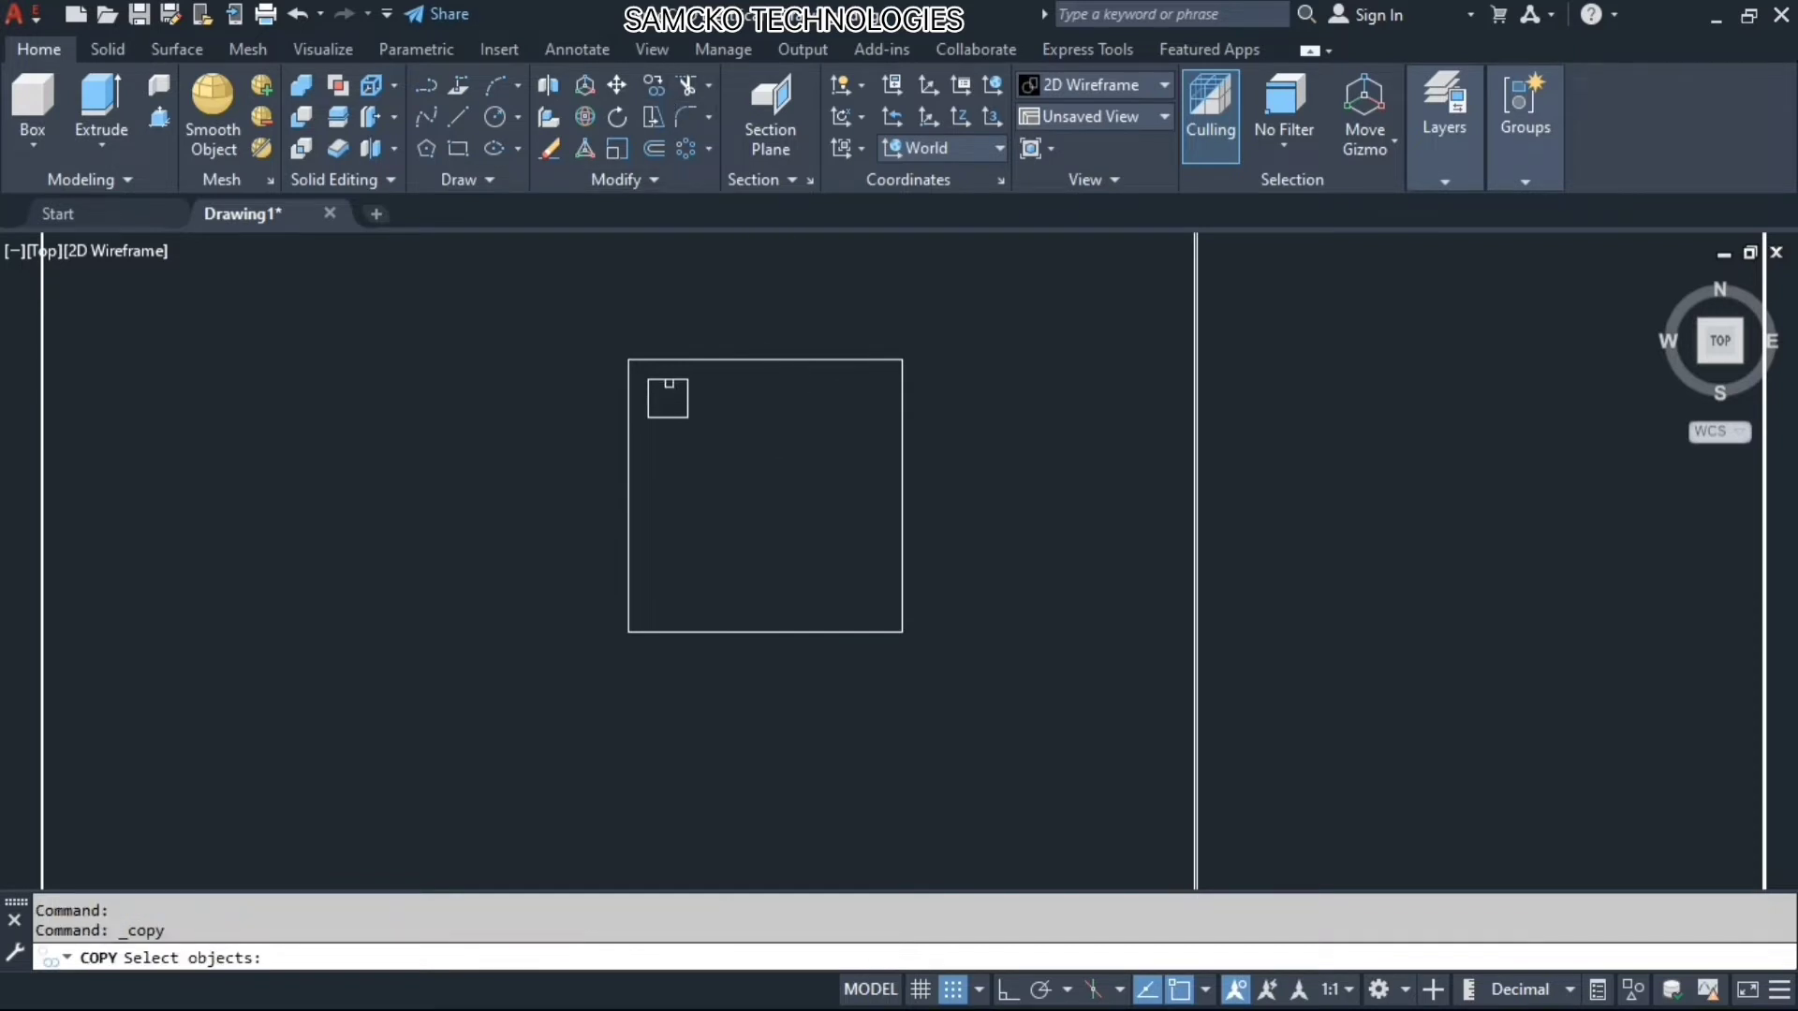
click(669, 382)
key(Return)
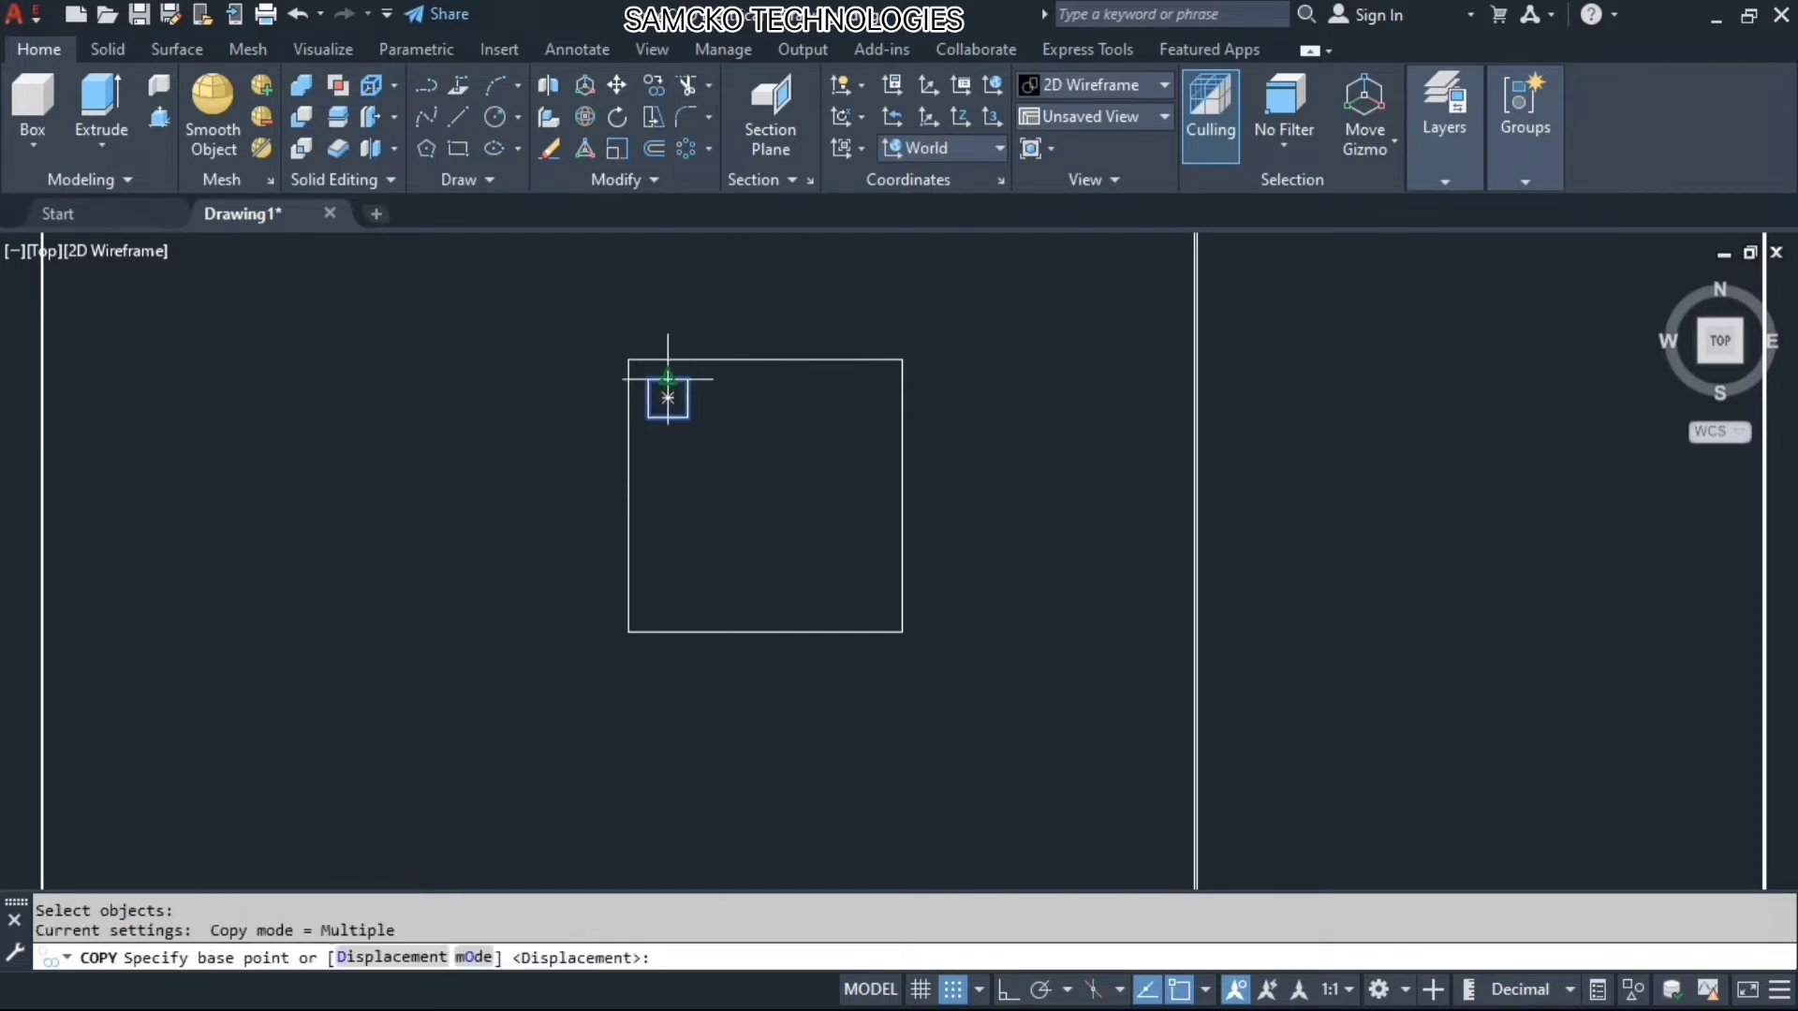
click(688, 379)
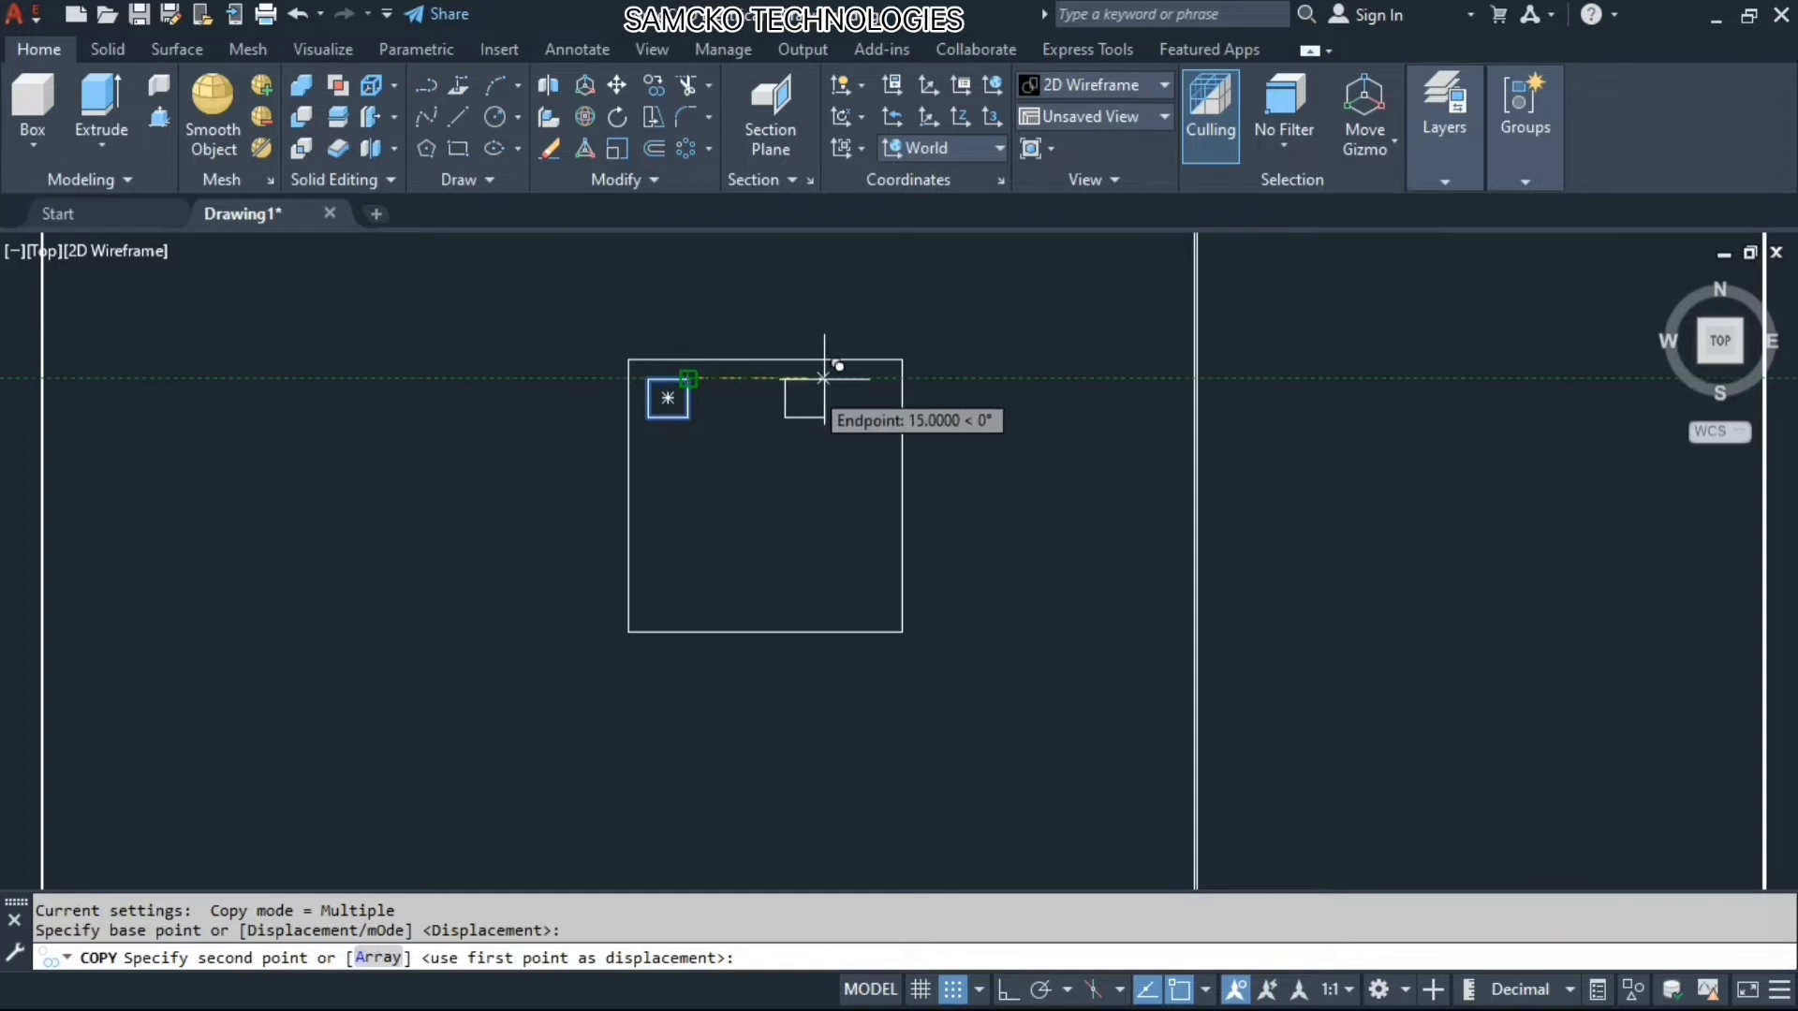
click(882, 378)
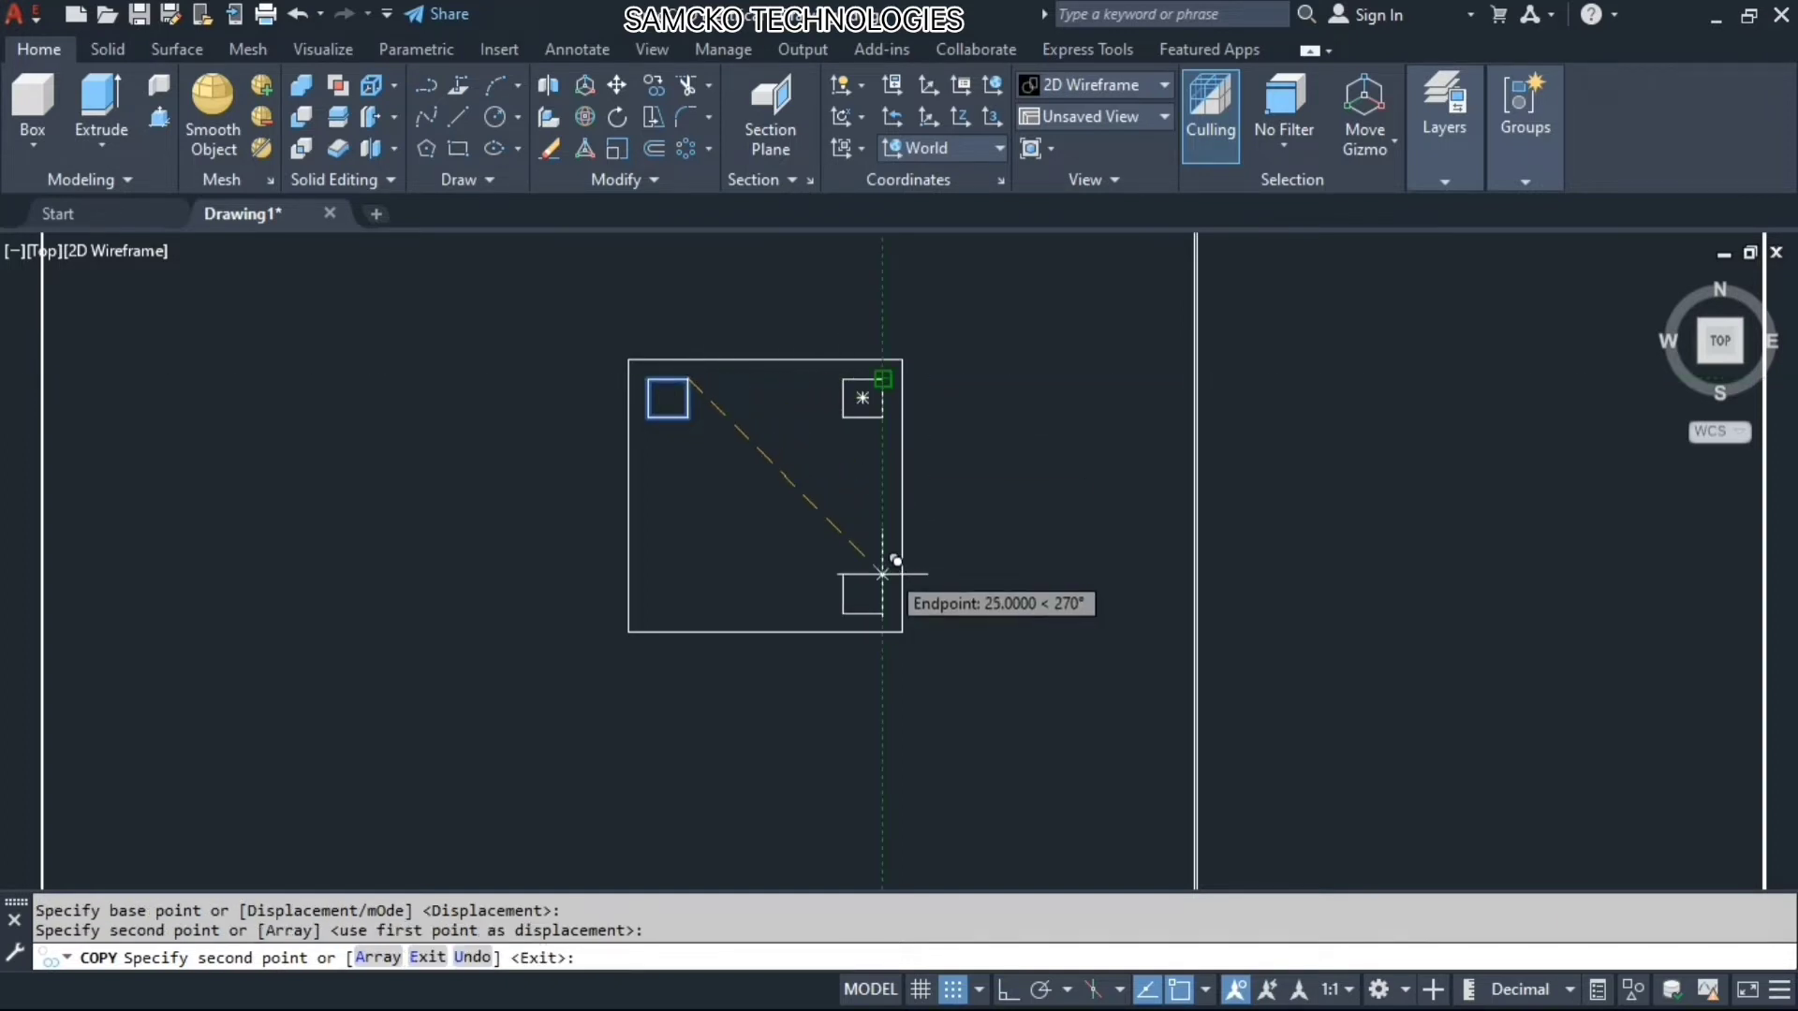
click(882, 574)
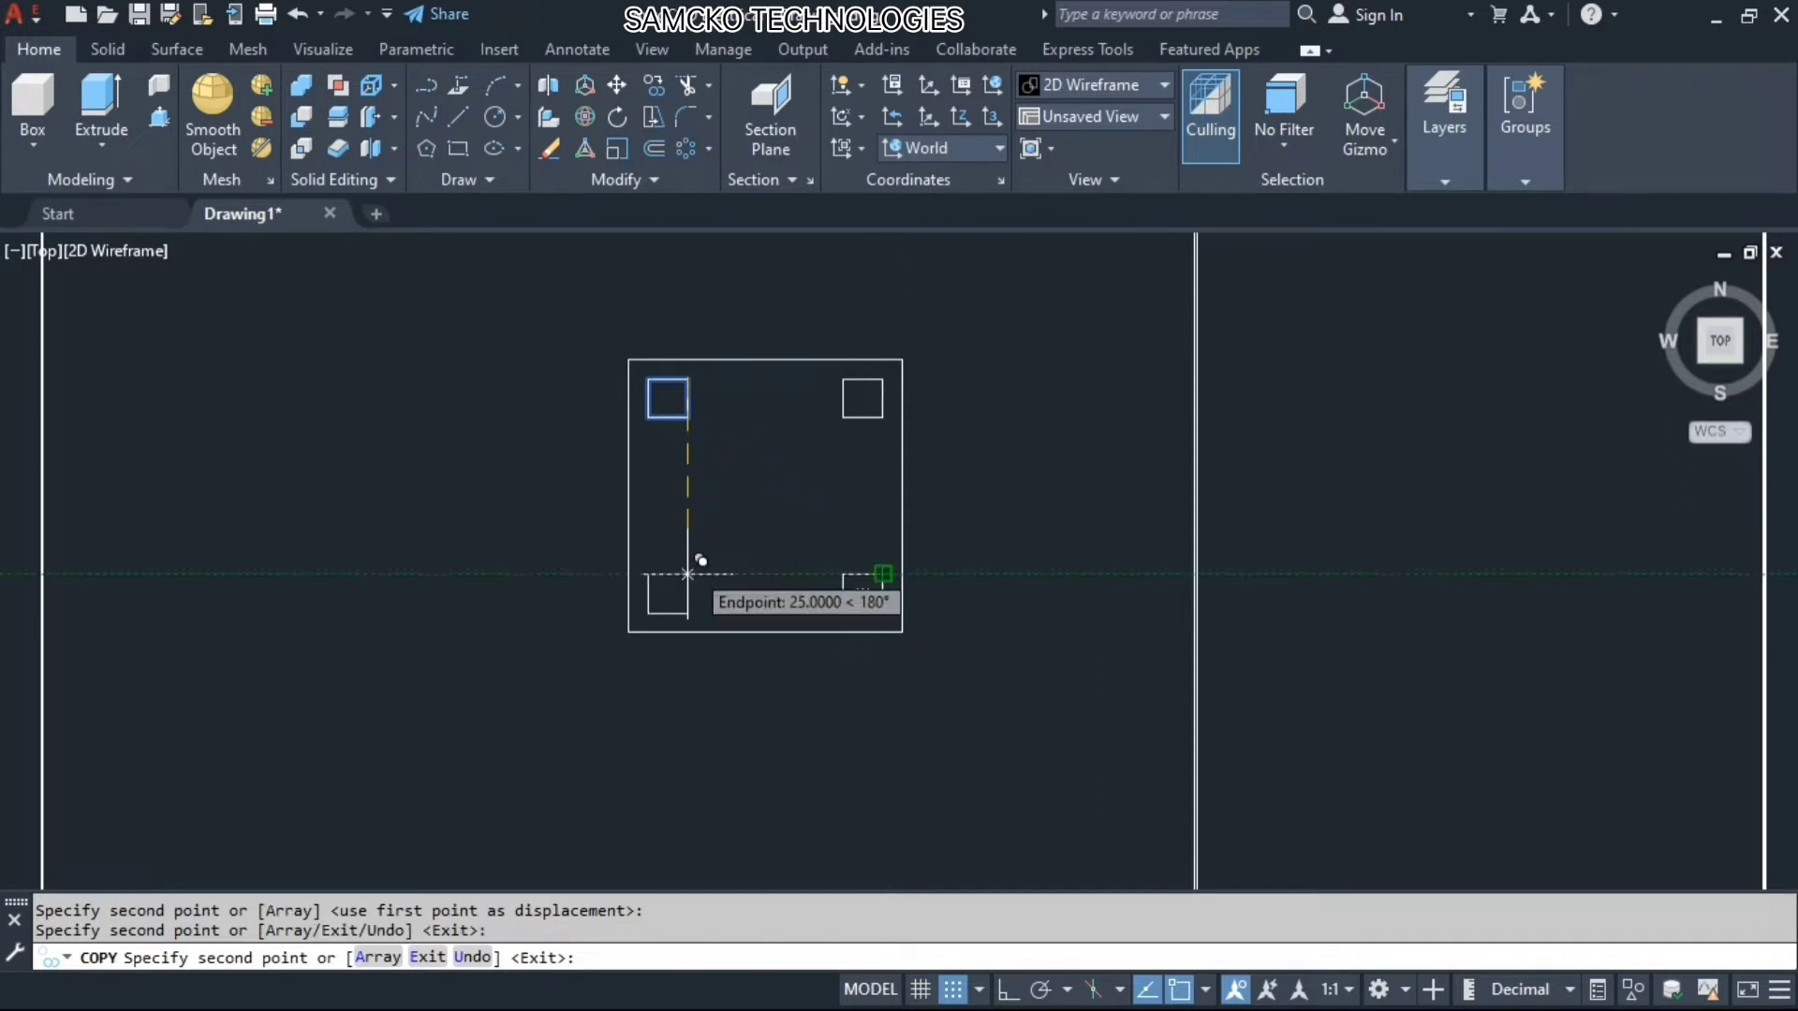
click(688, 574)
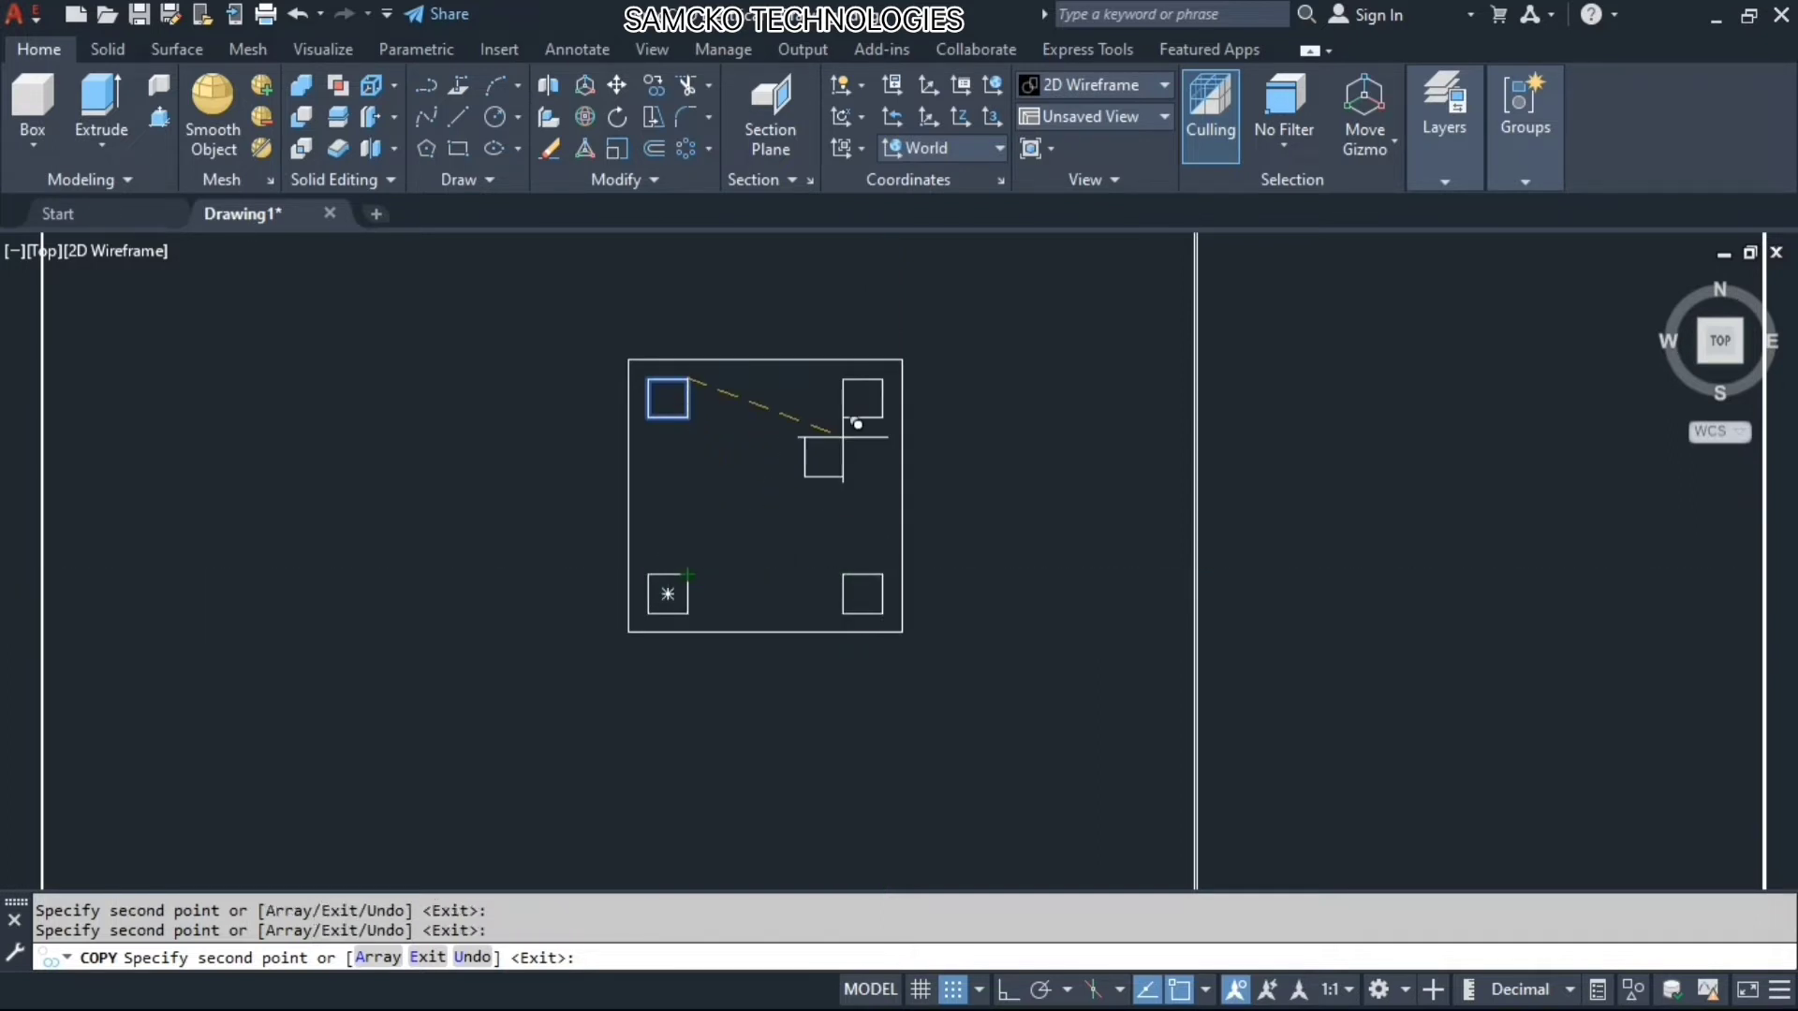
key(Escape)
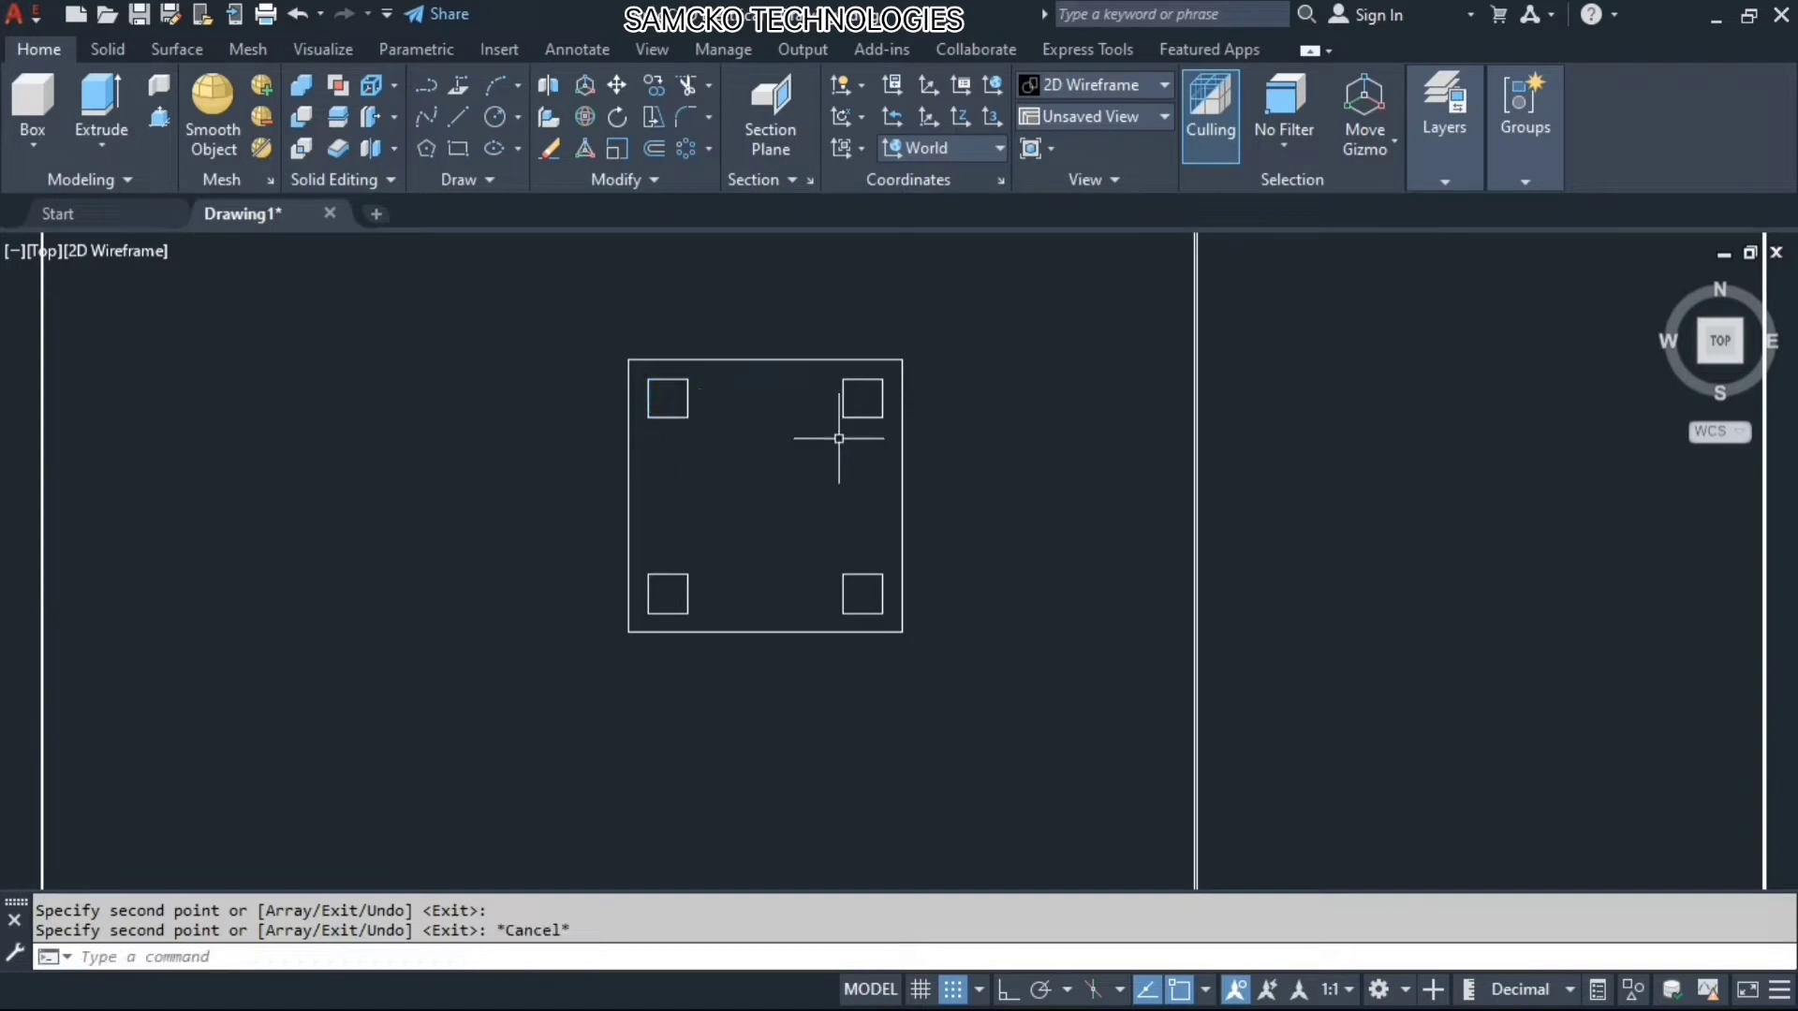
click(1705, 362)
scroll(921, 557, up, 5)
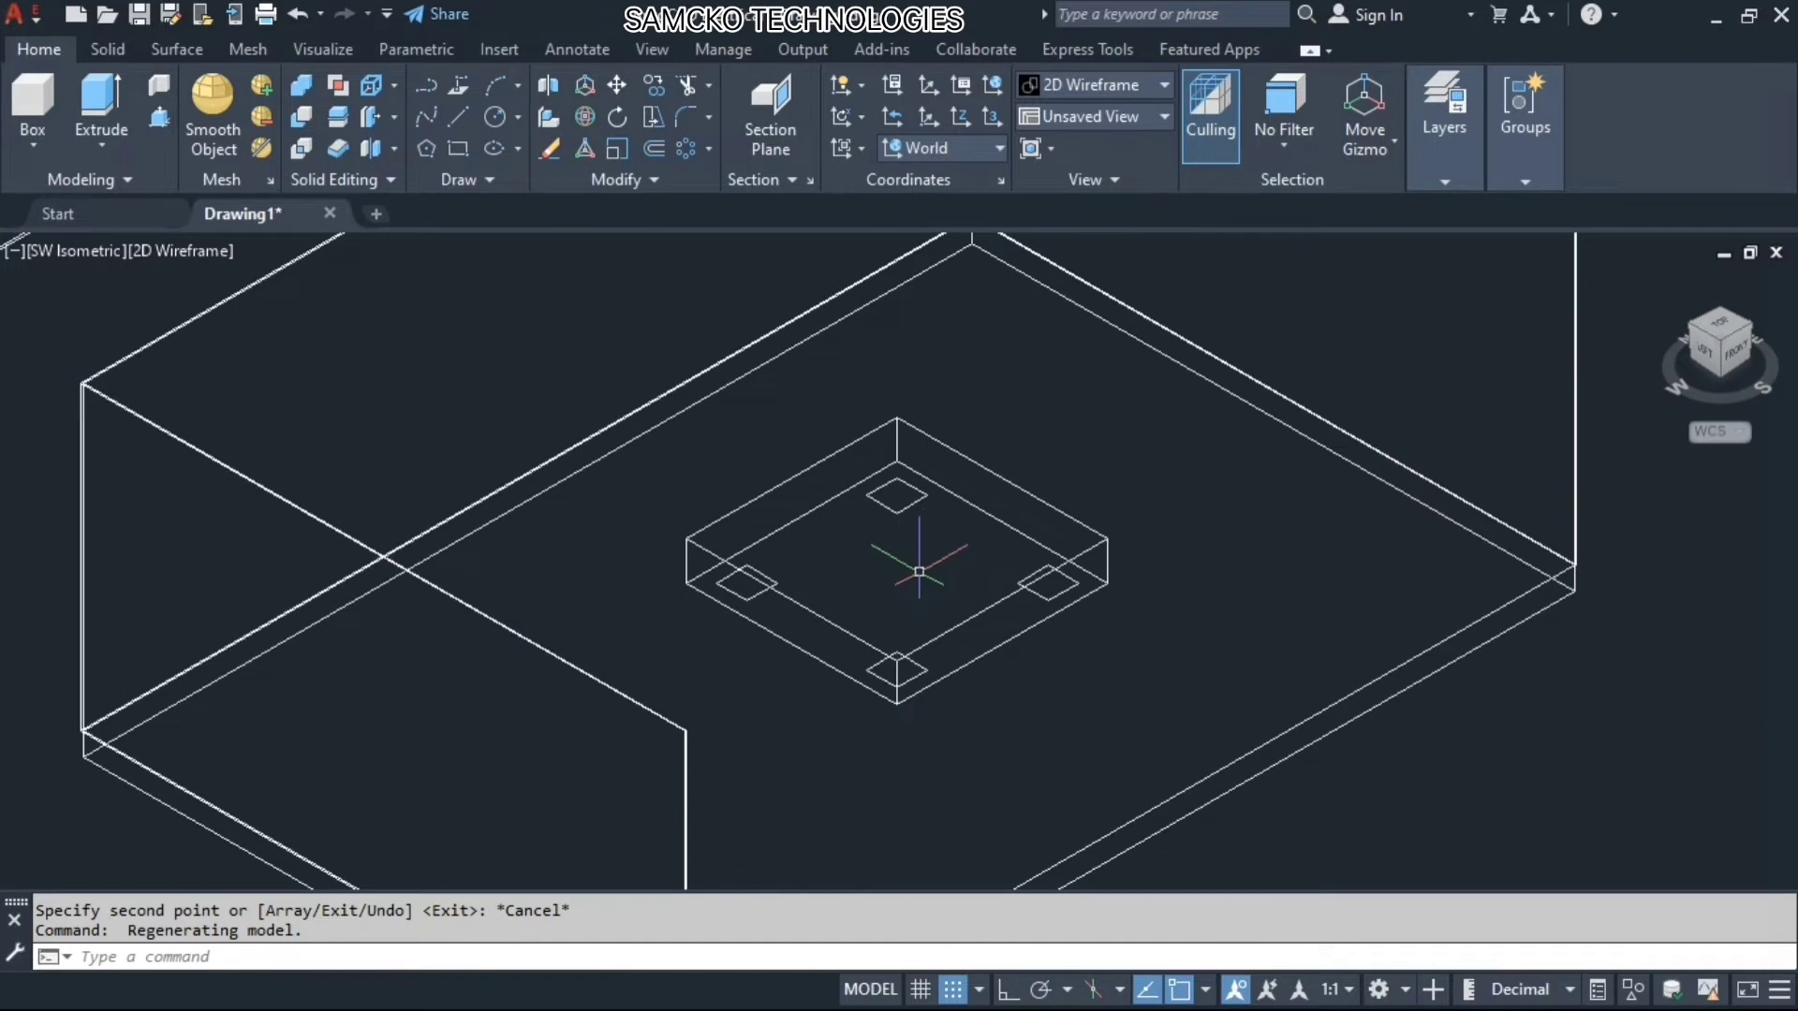
middle_drag(928, 715, 833, 626)
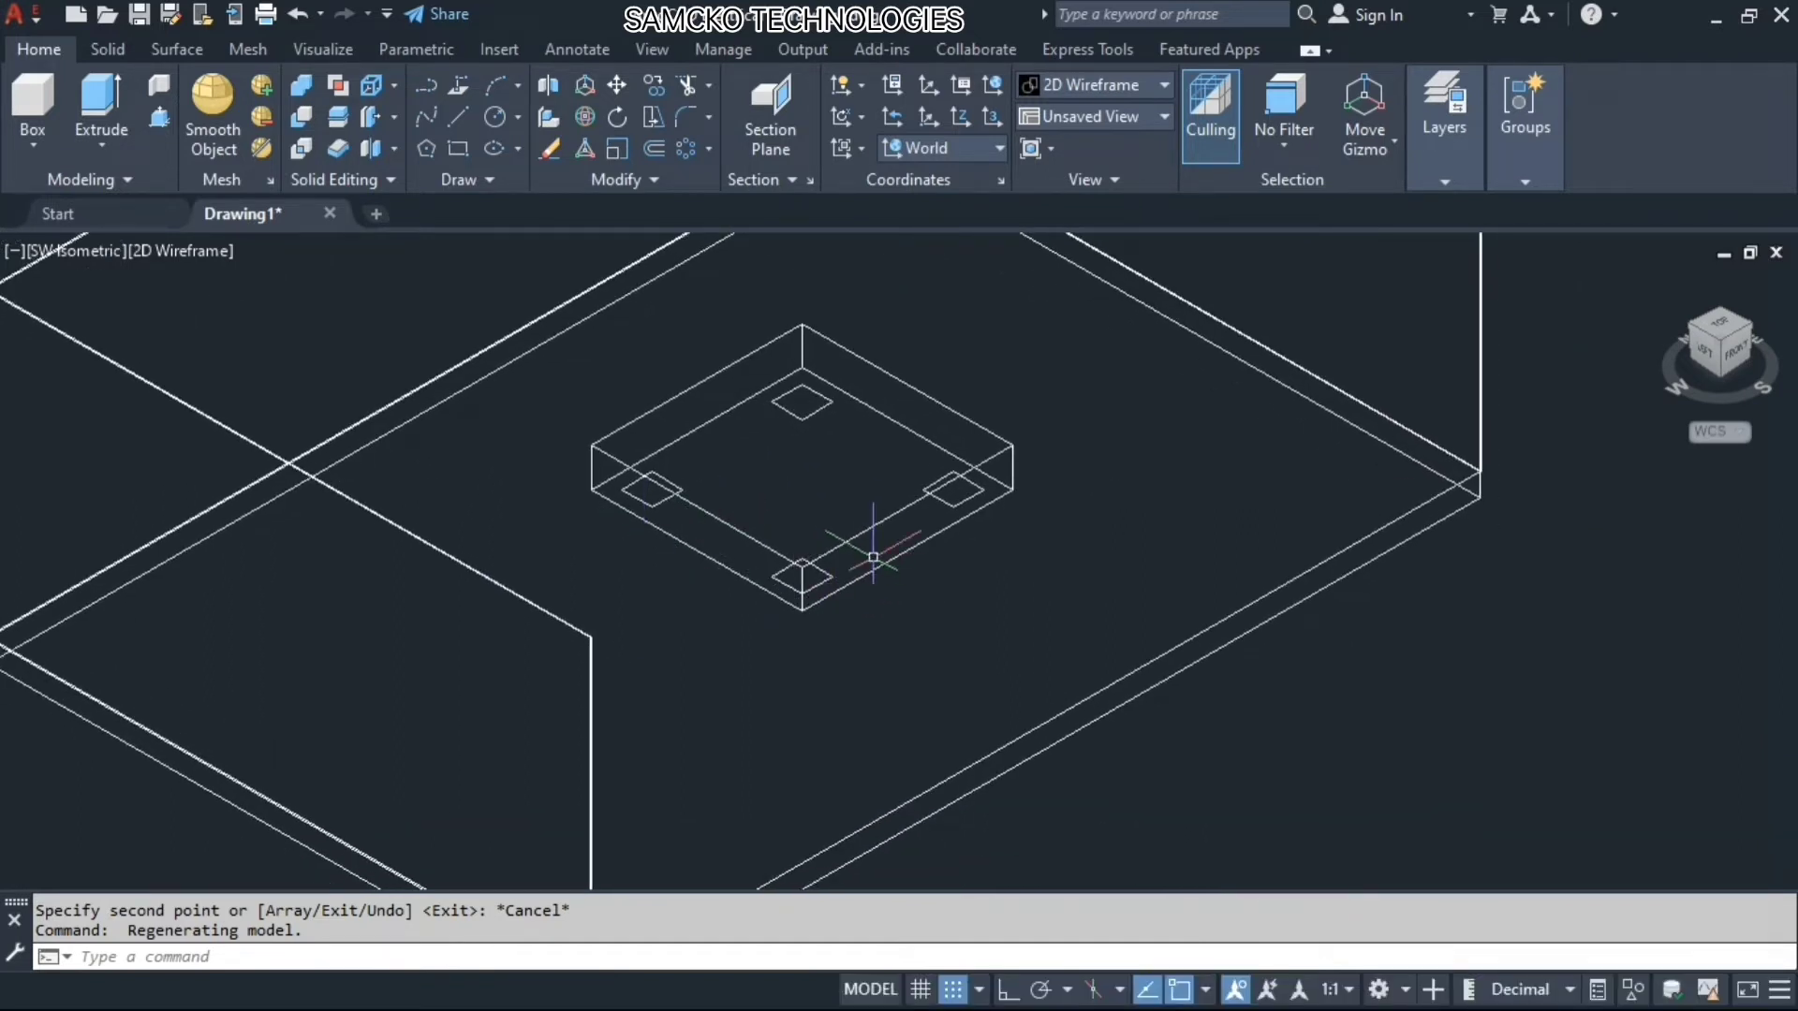
click(810, 414)
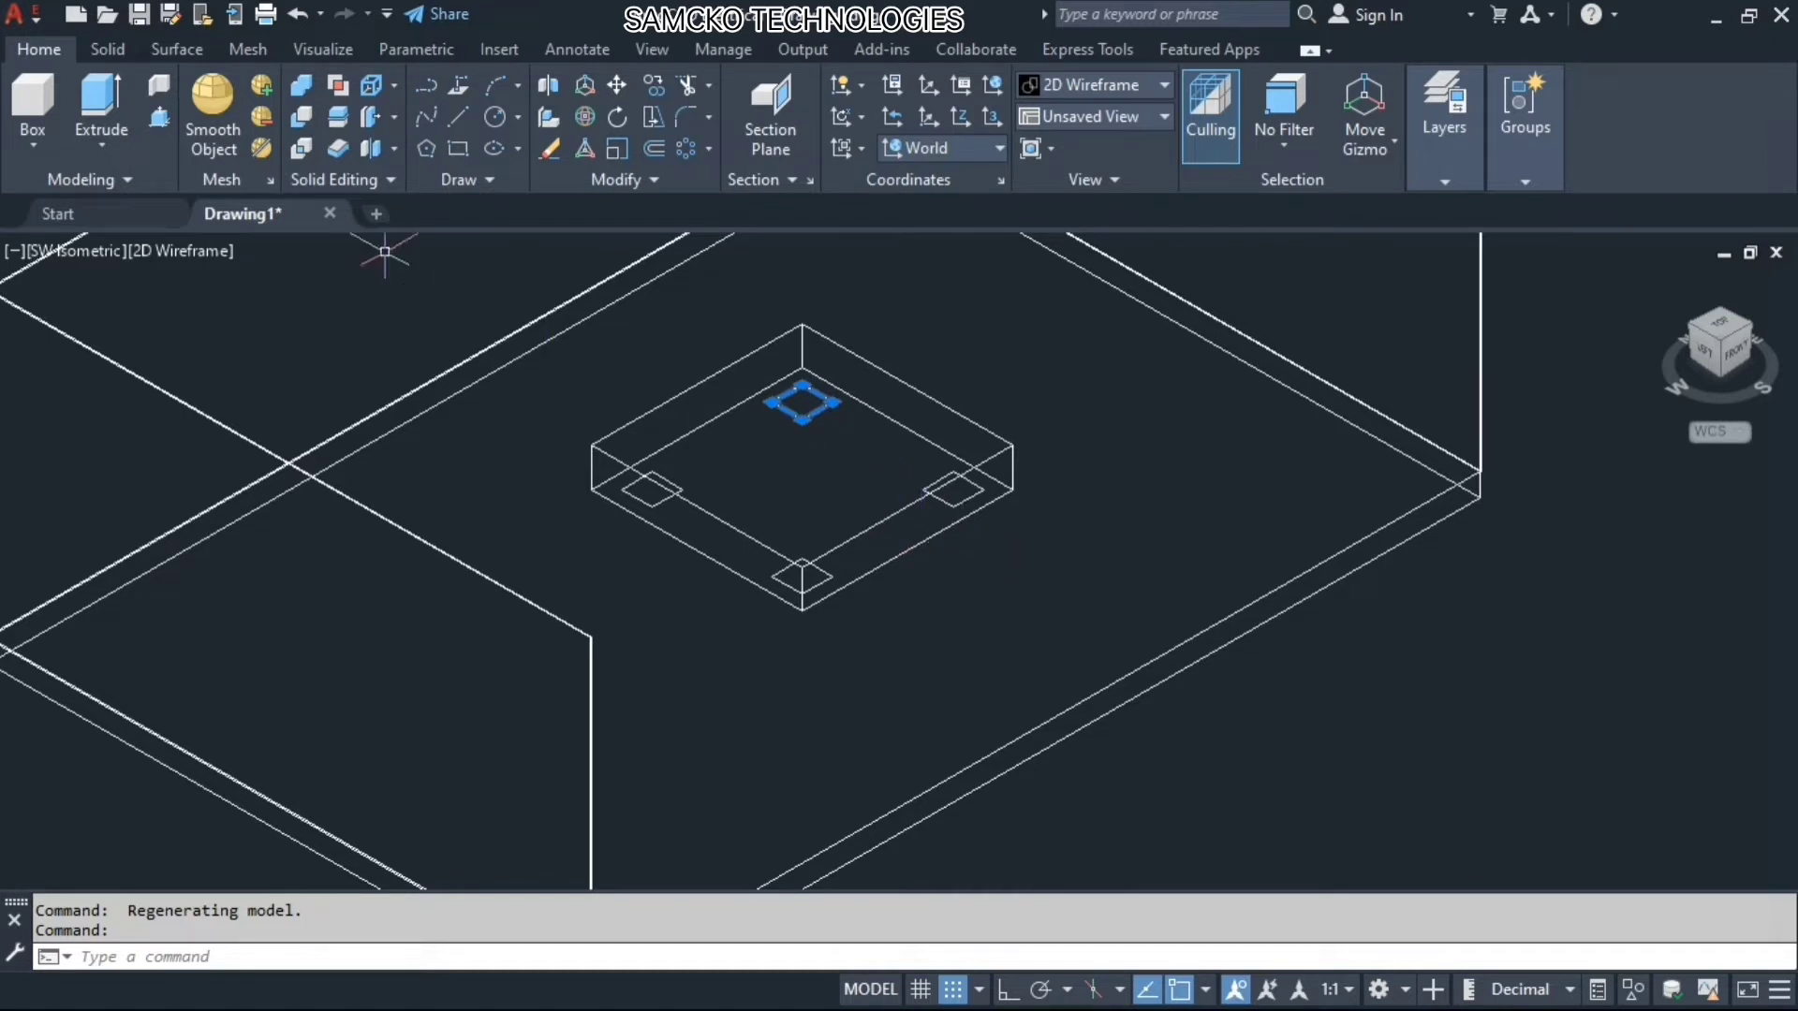
click(107, 50)
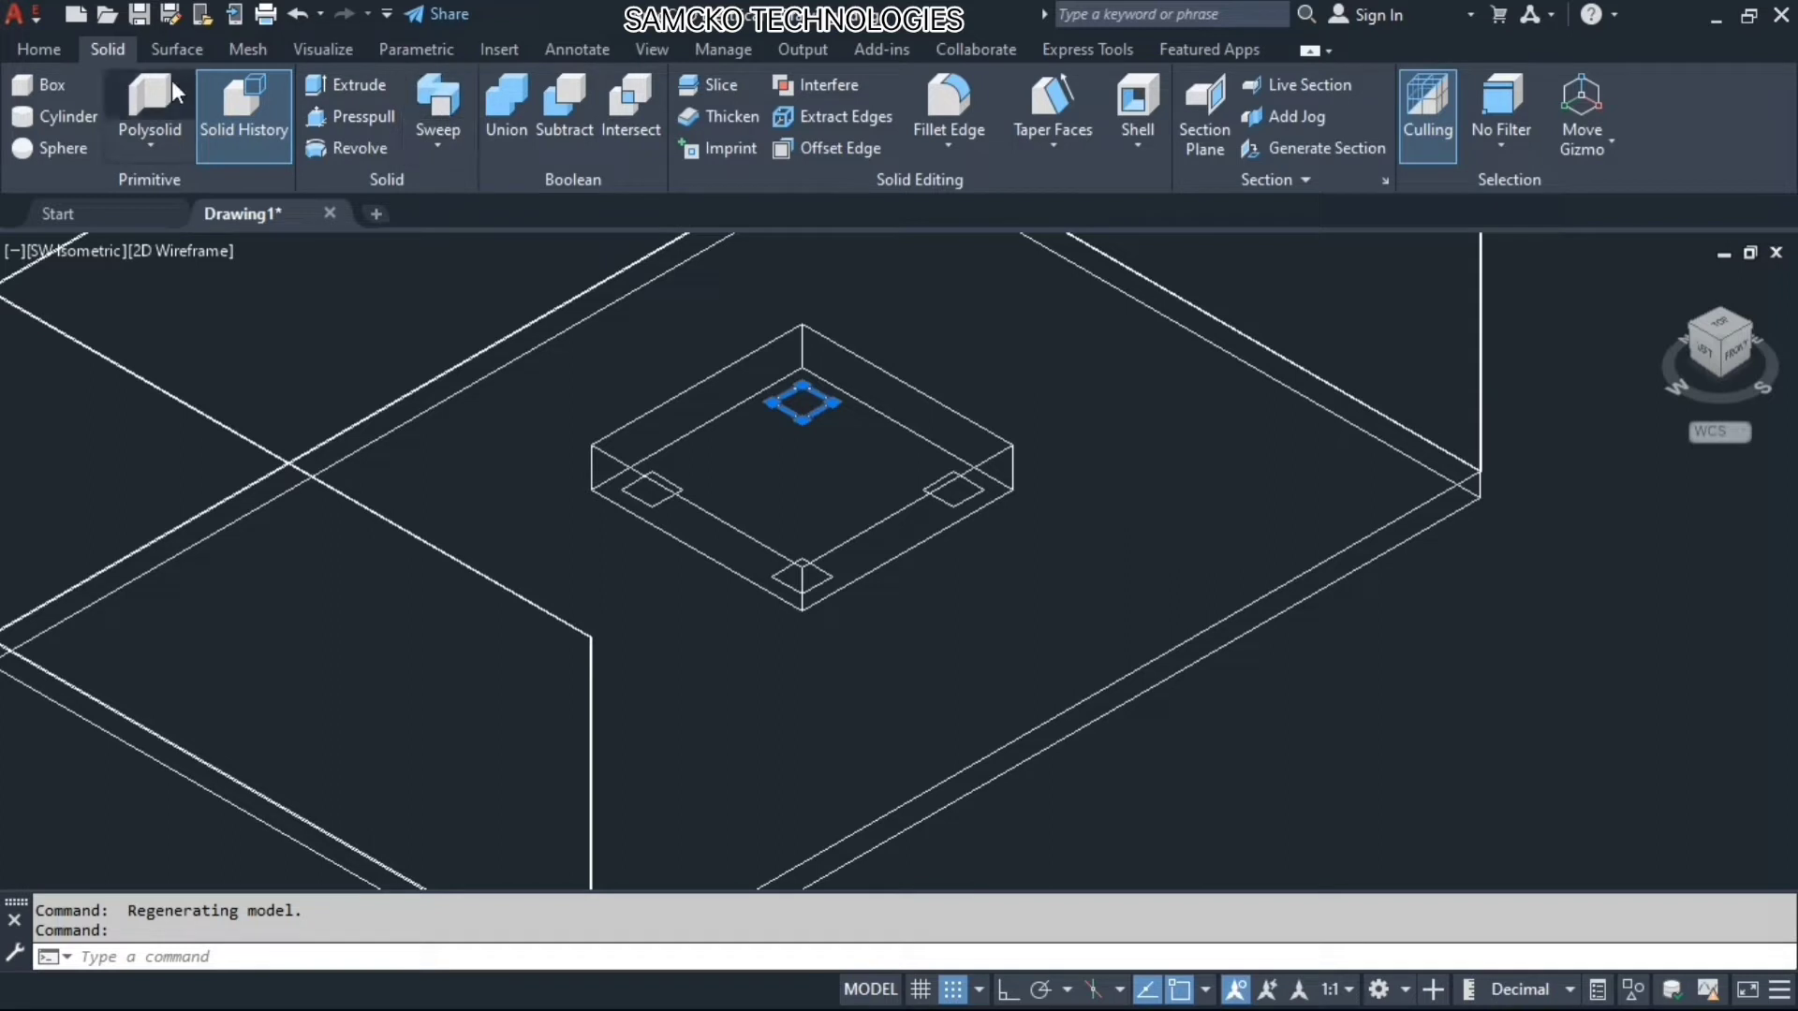
click(331, 82)
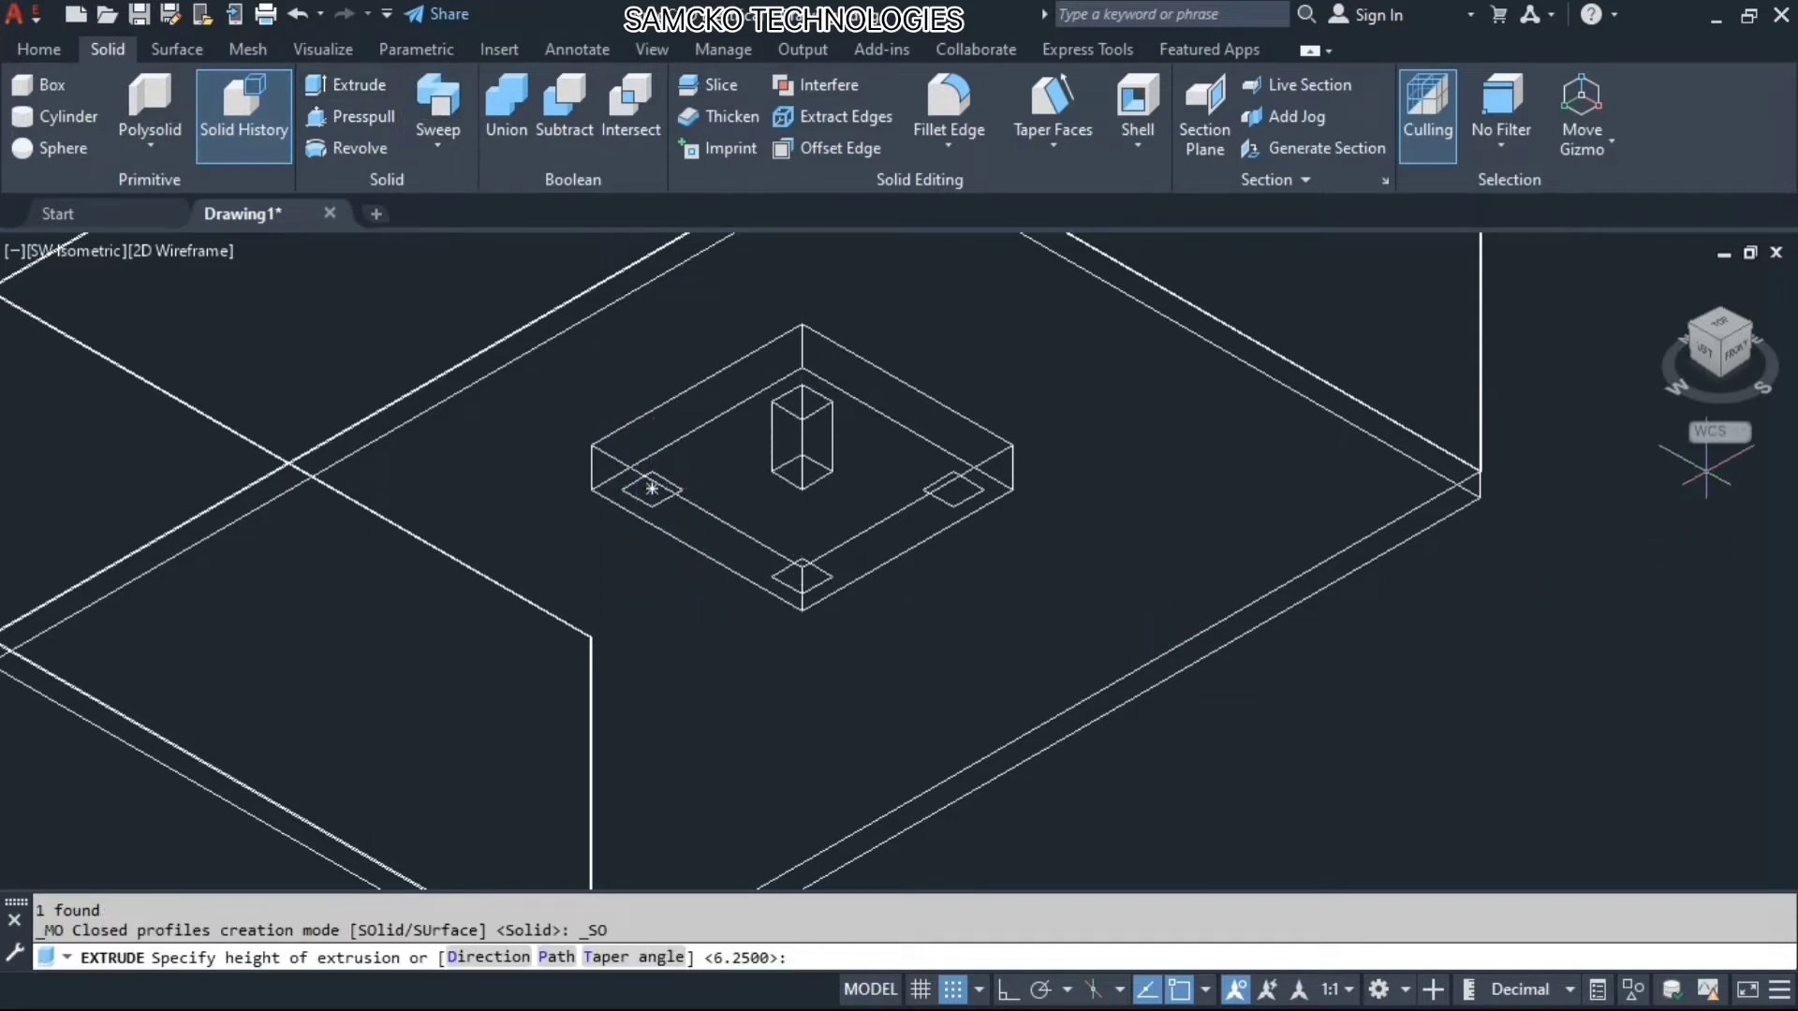
click(1731, 351)
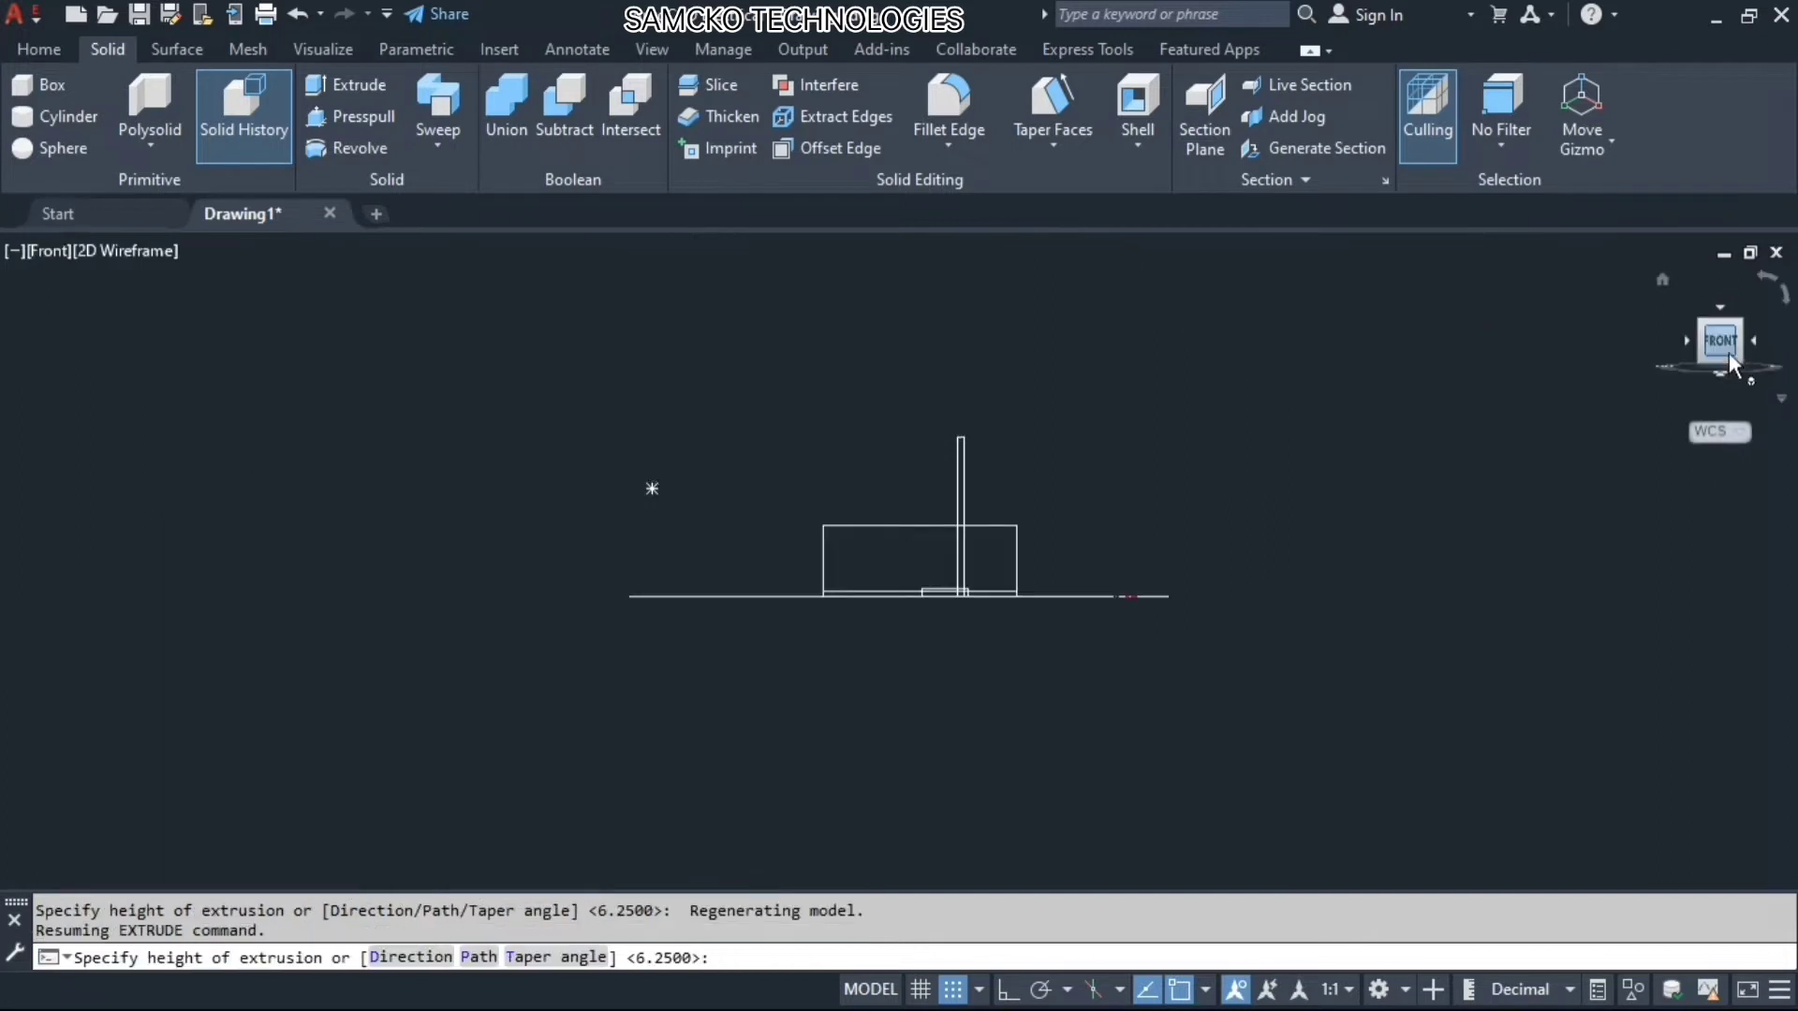
scroll(981, 590, up, 6)
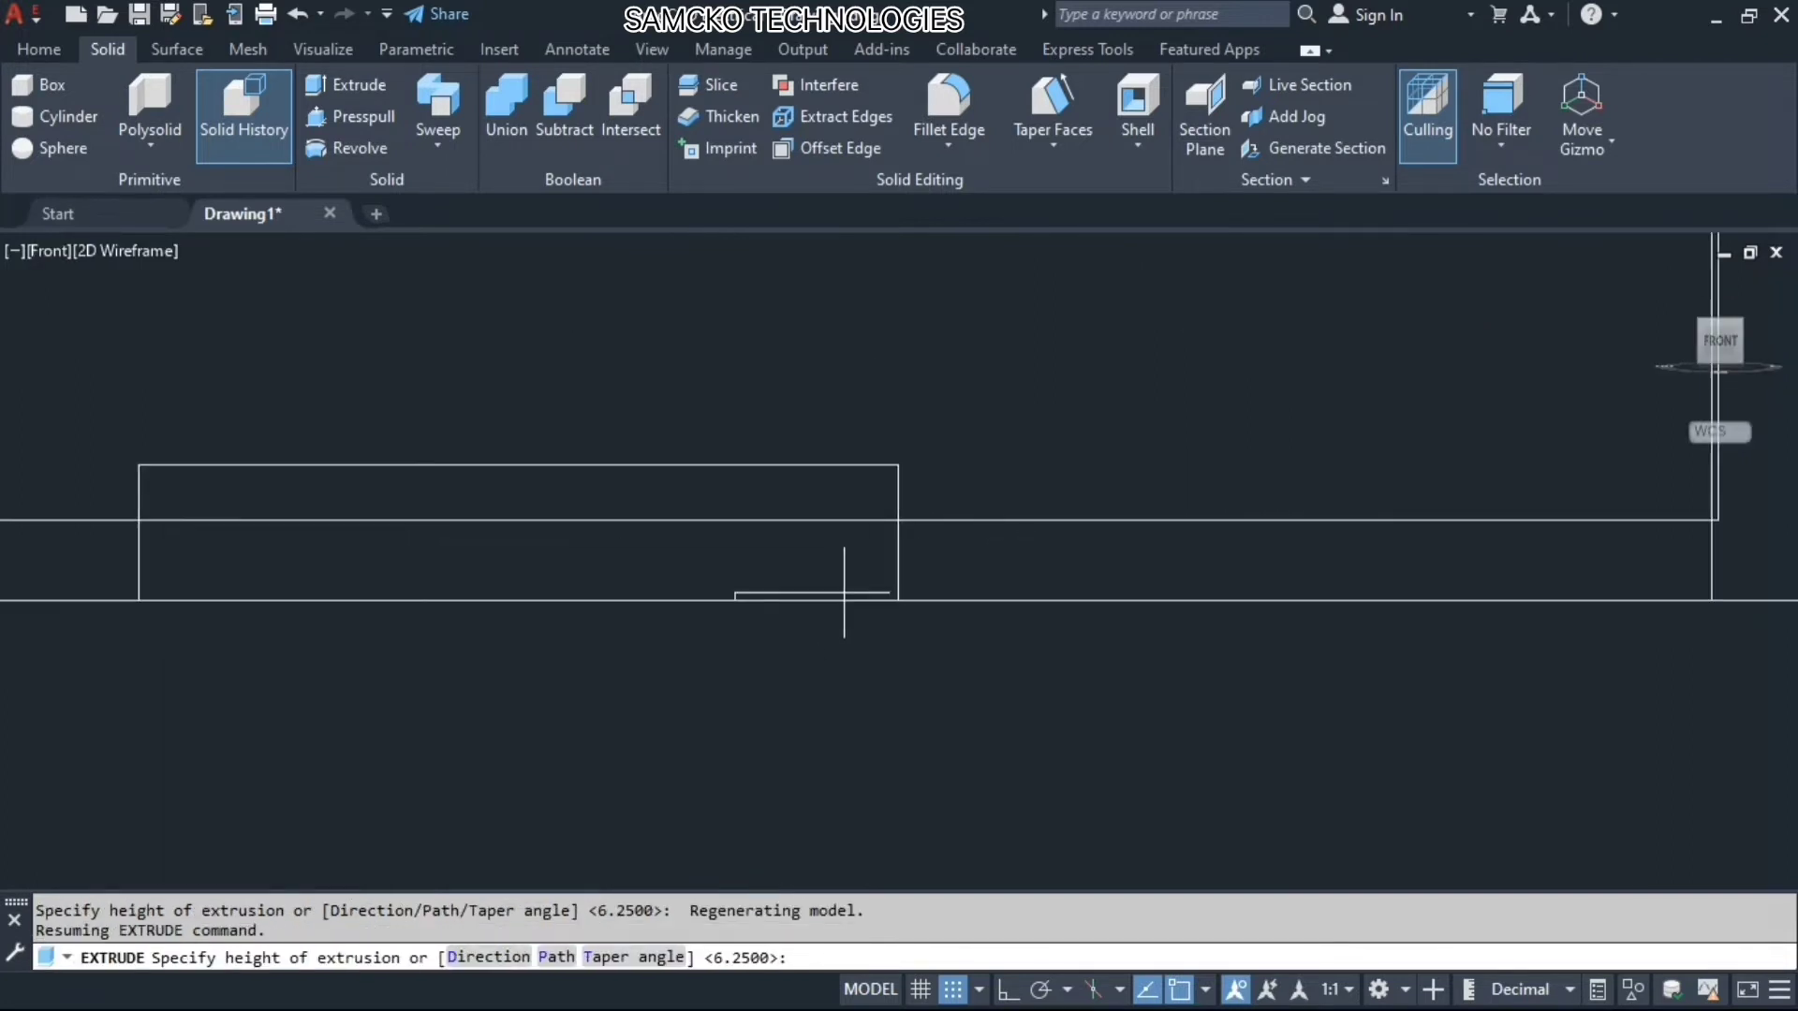
scroll(842, 602, down, 2)
key(Escape)
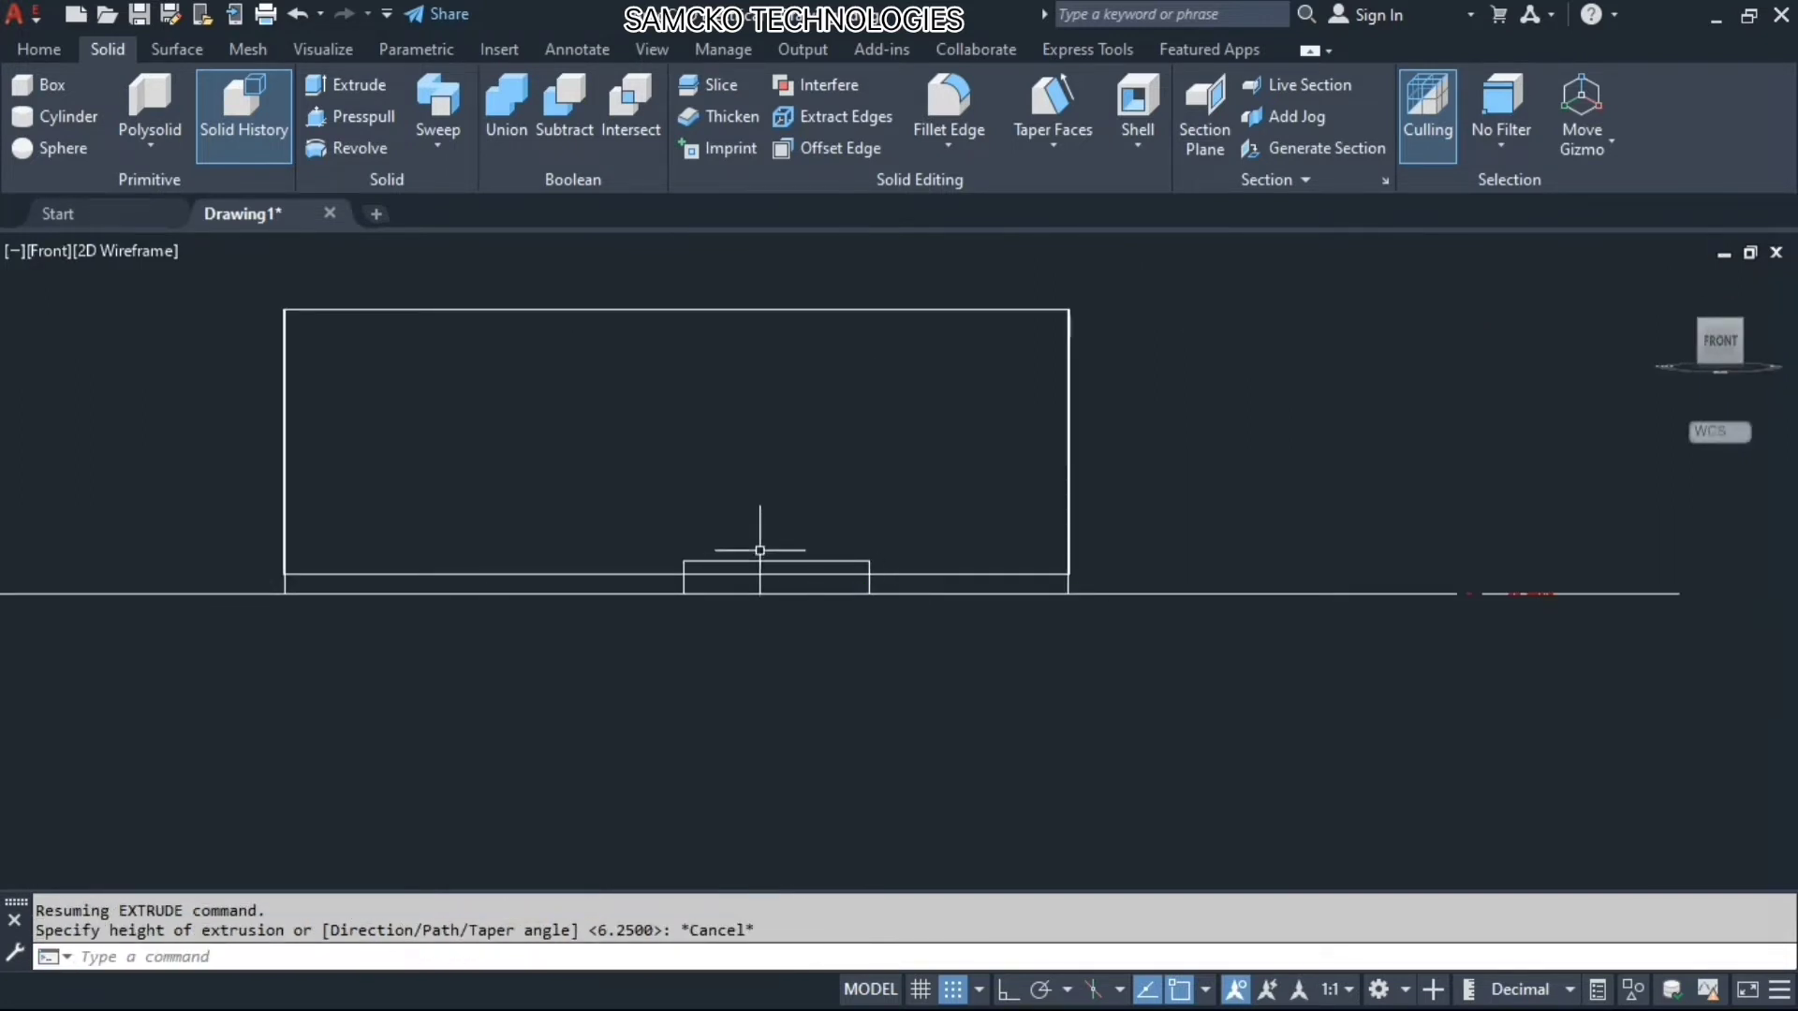
In the SW Isometric view, move the square box 20 units straight up from the small squares with Ortho on
click(1720, 307)
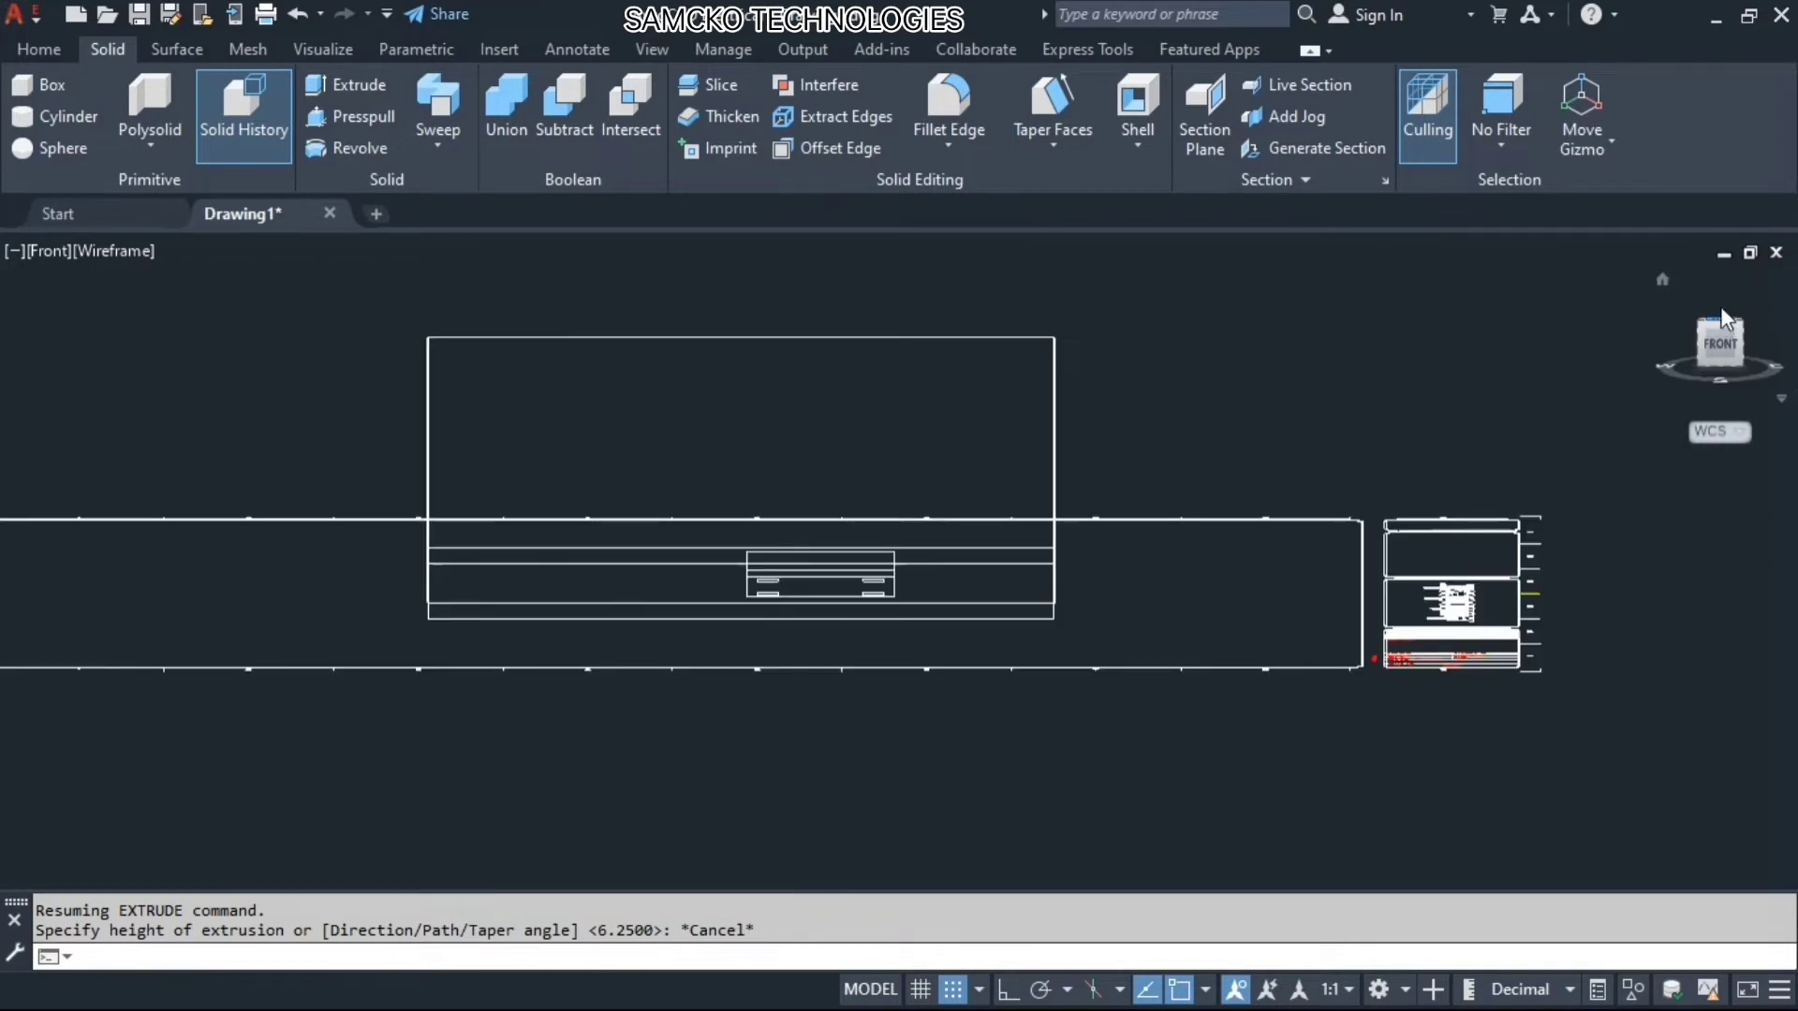
click(1701, 360)
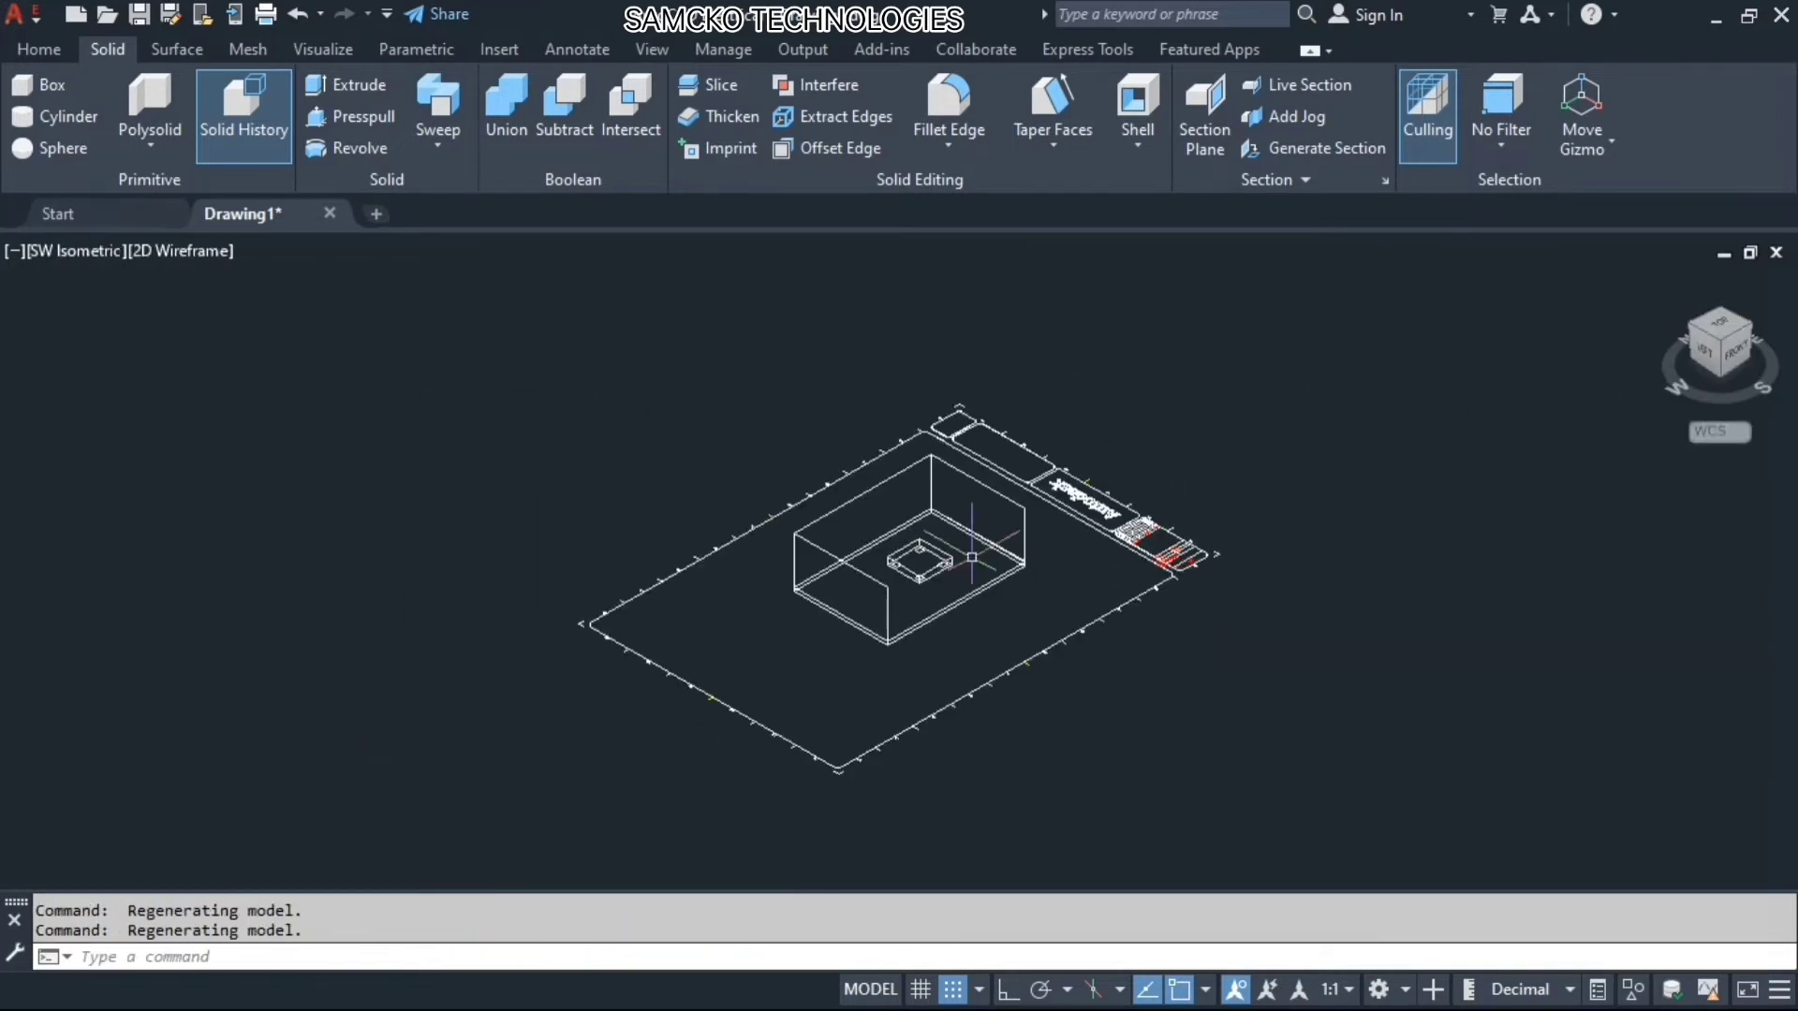
scroll(860, 609, up, 5)
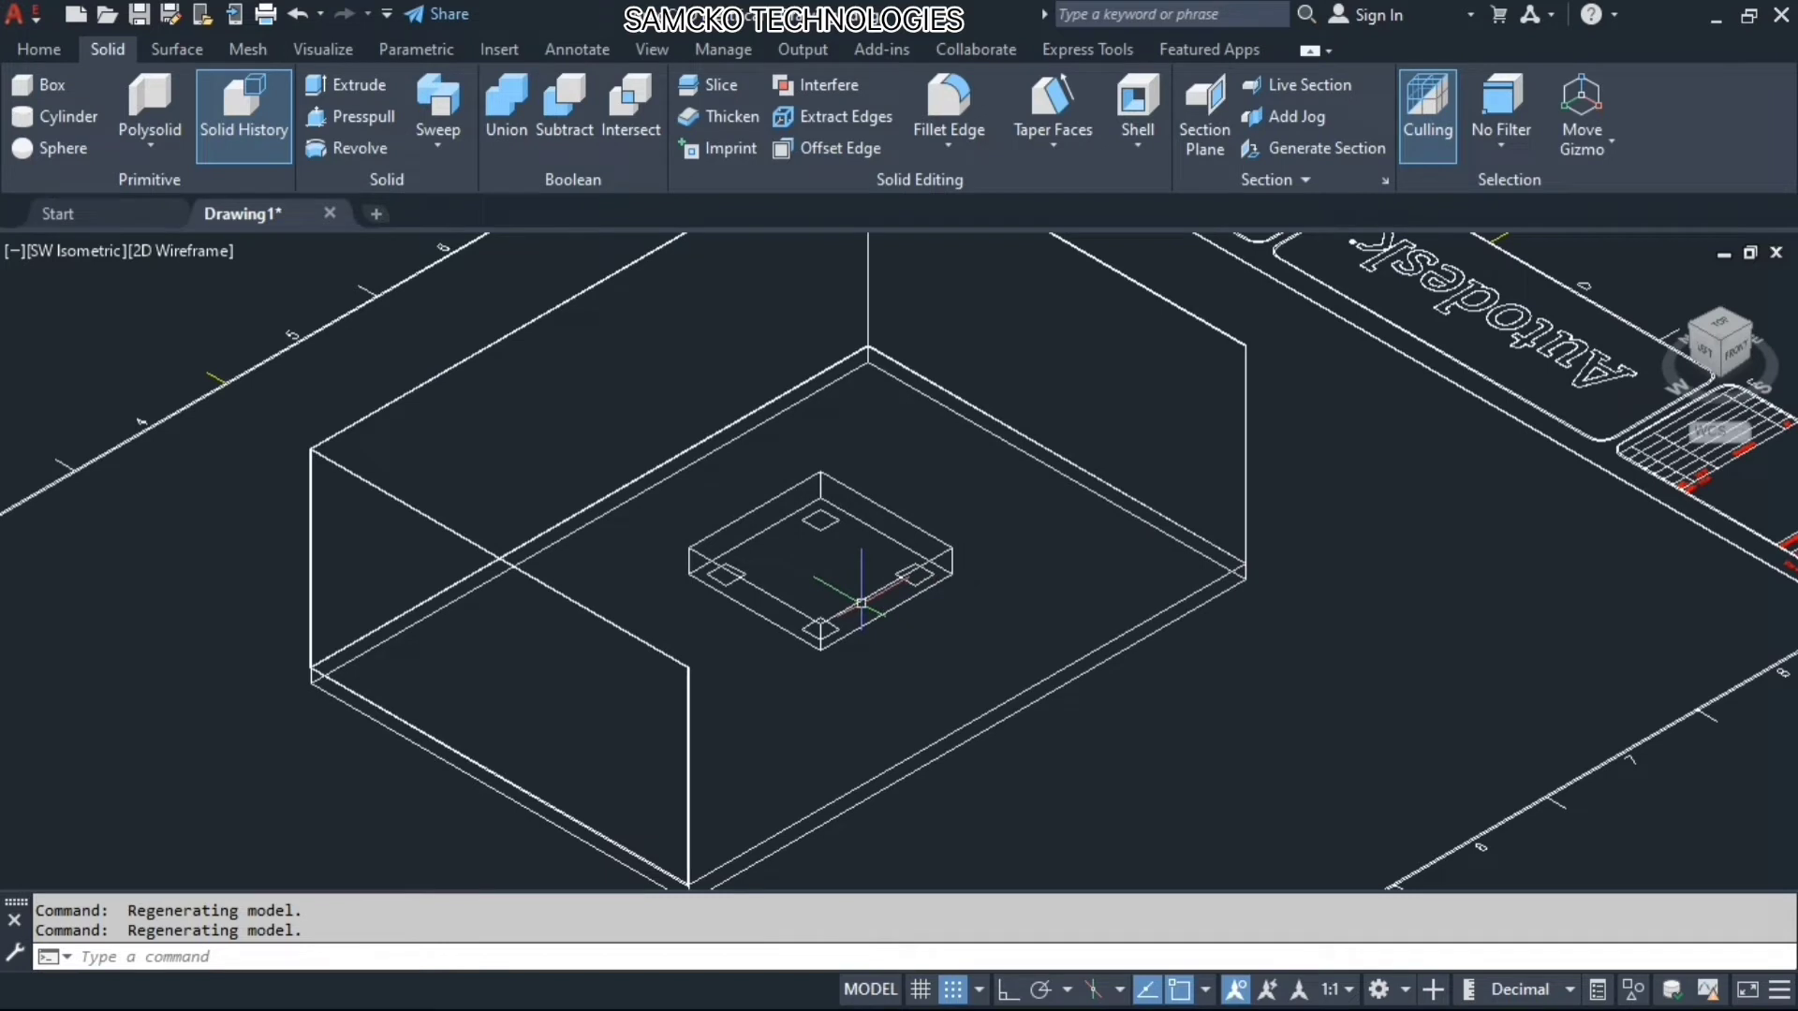
text(m)
key(Return)
click(861, 604)
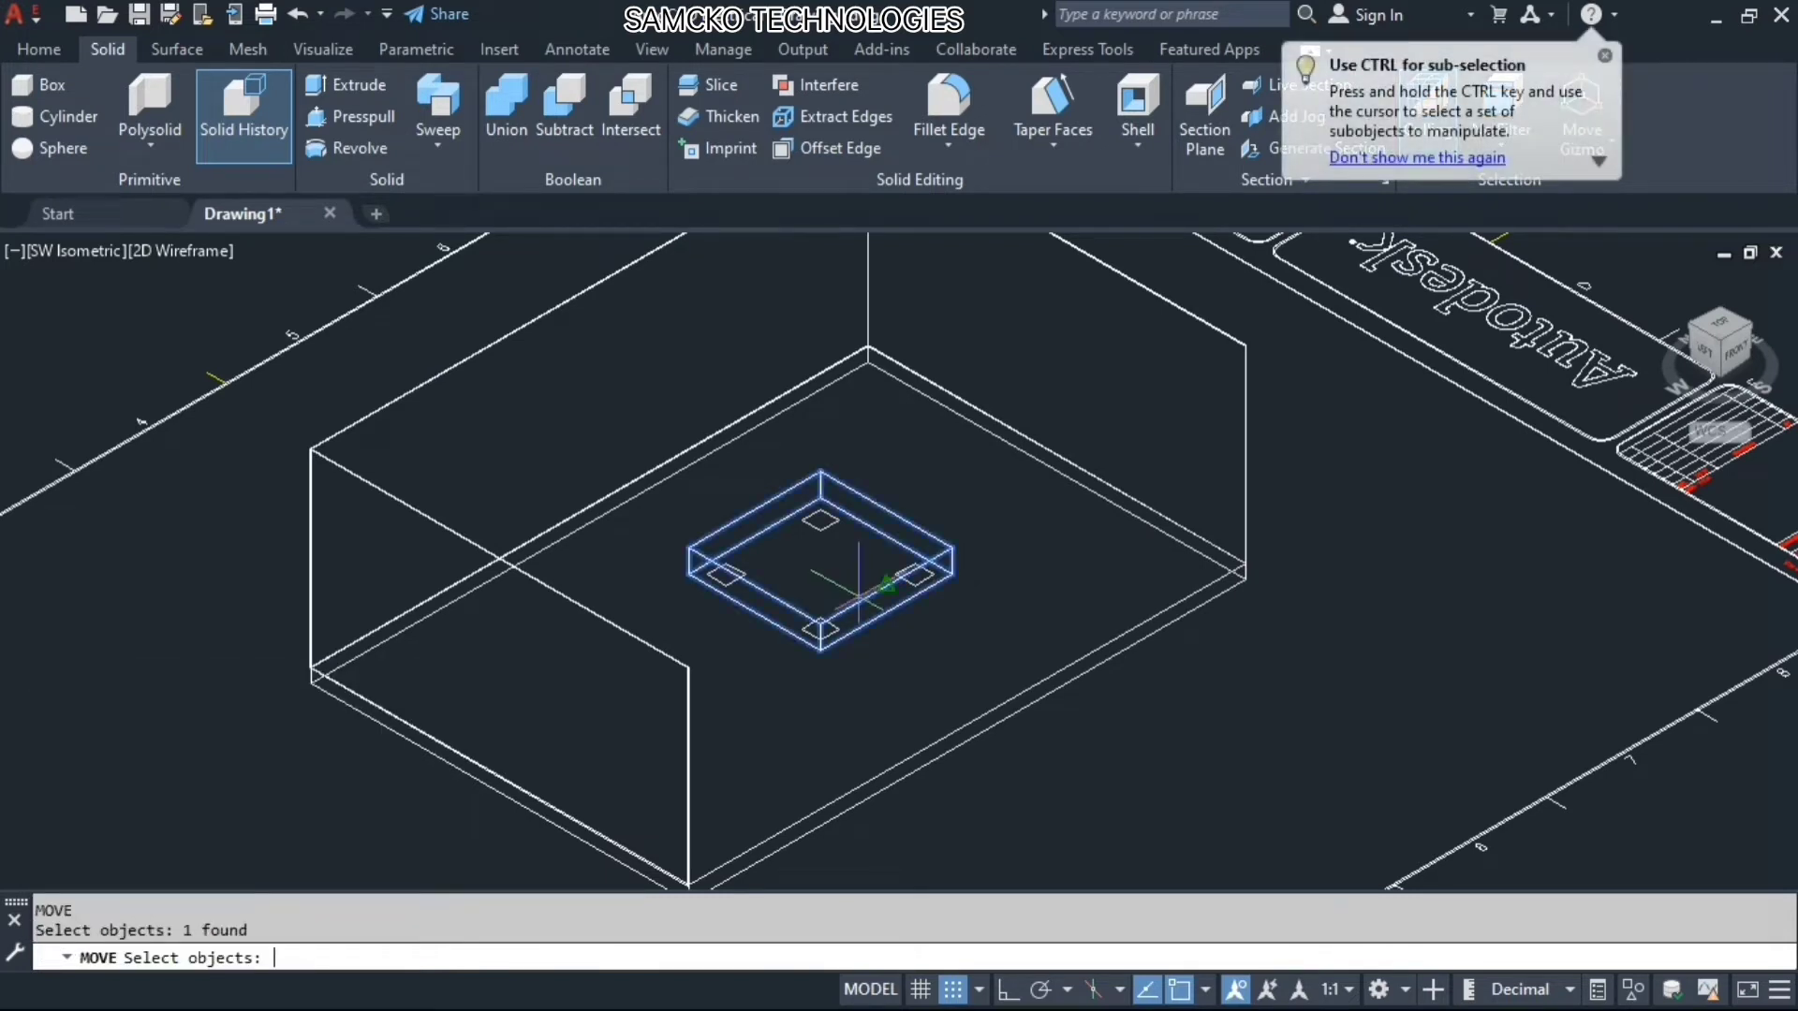
key(Return)
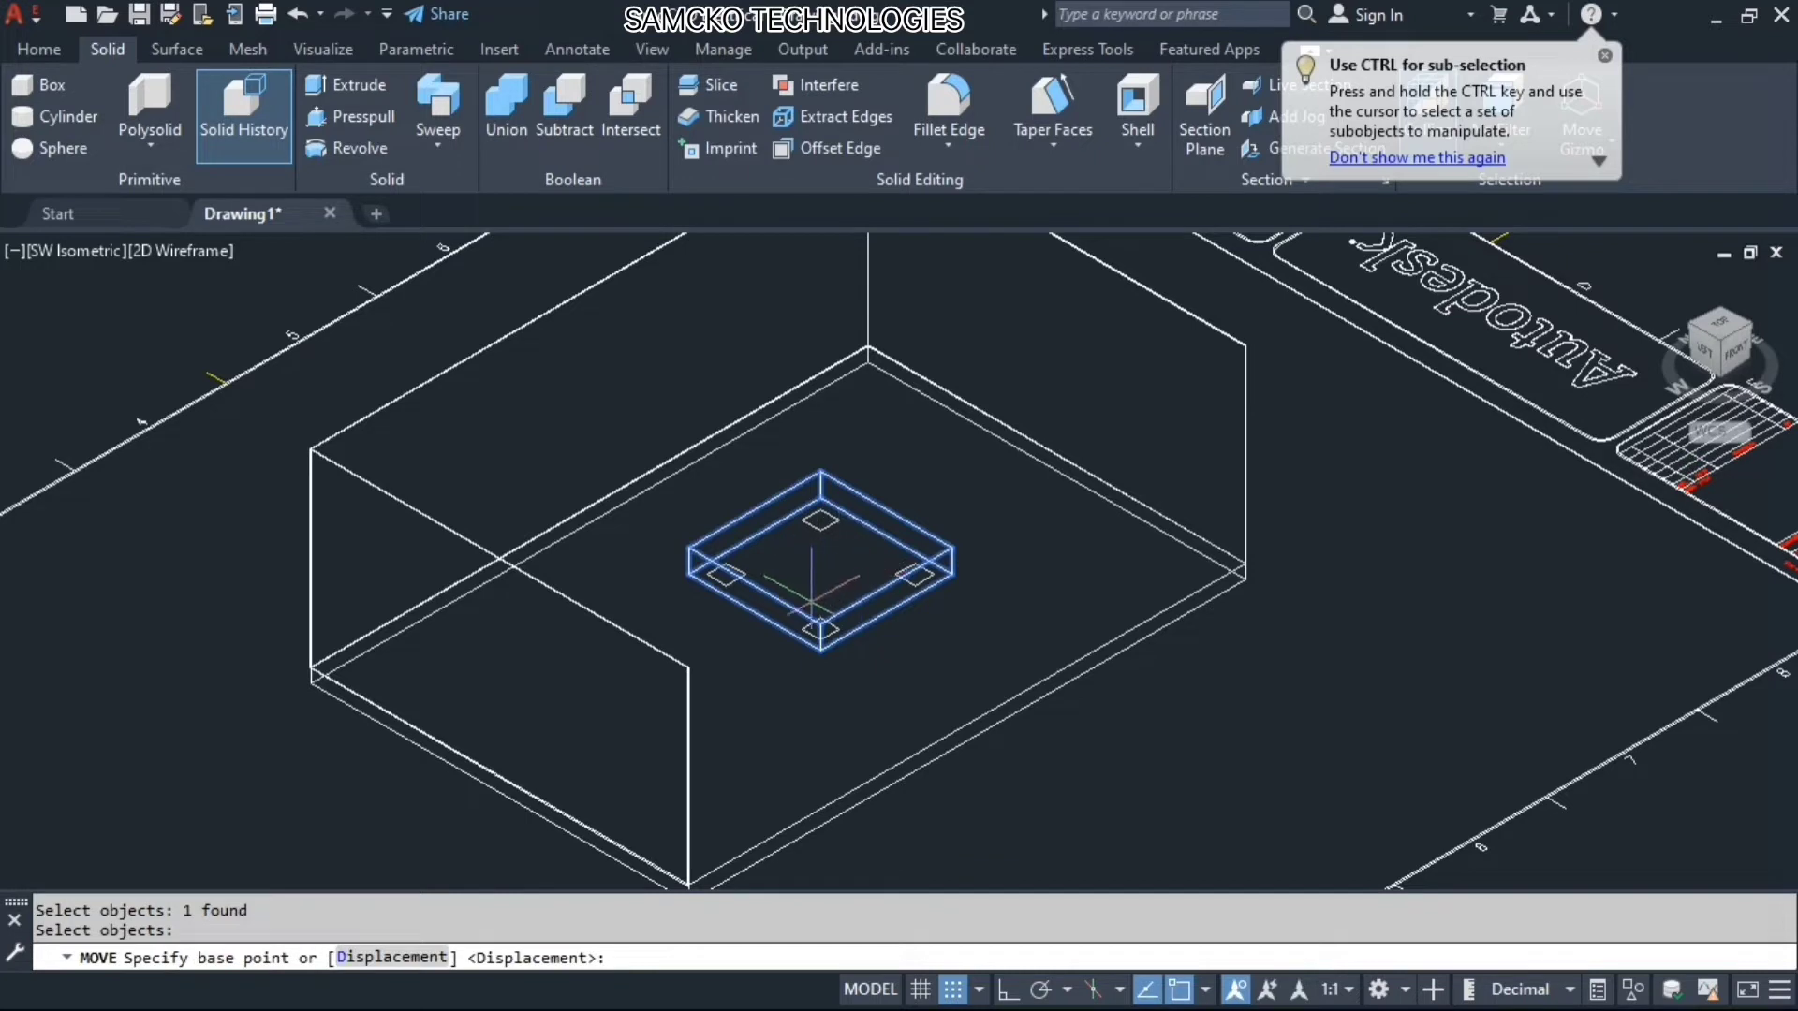
click(815, 626)
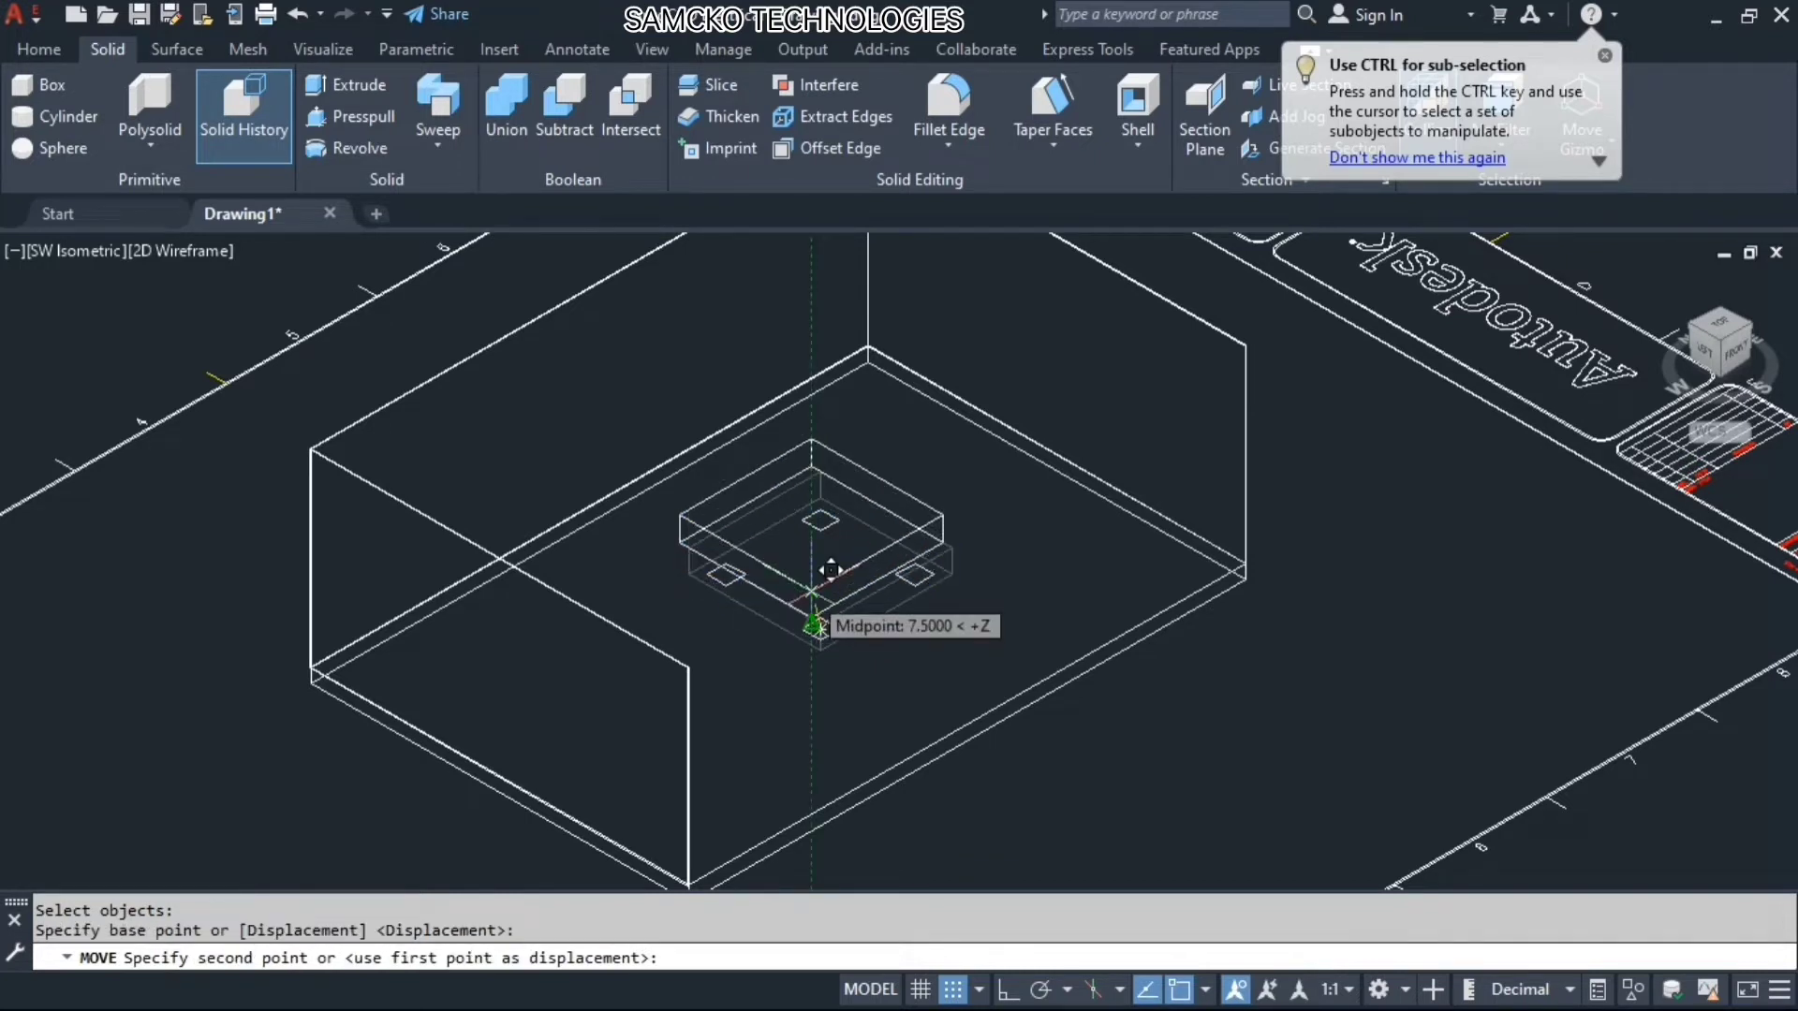
key(F8)
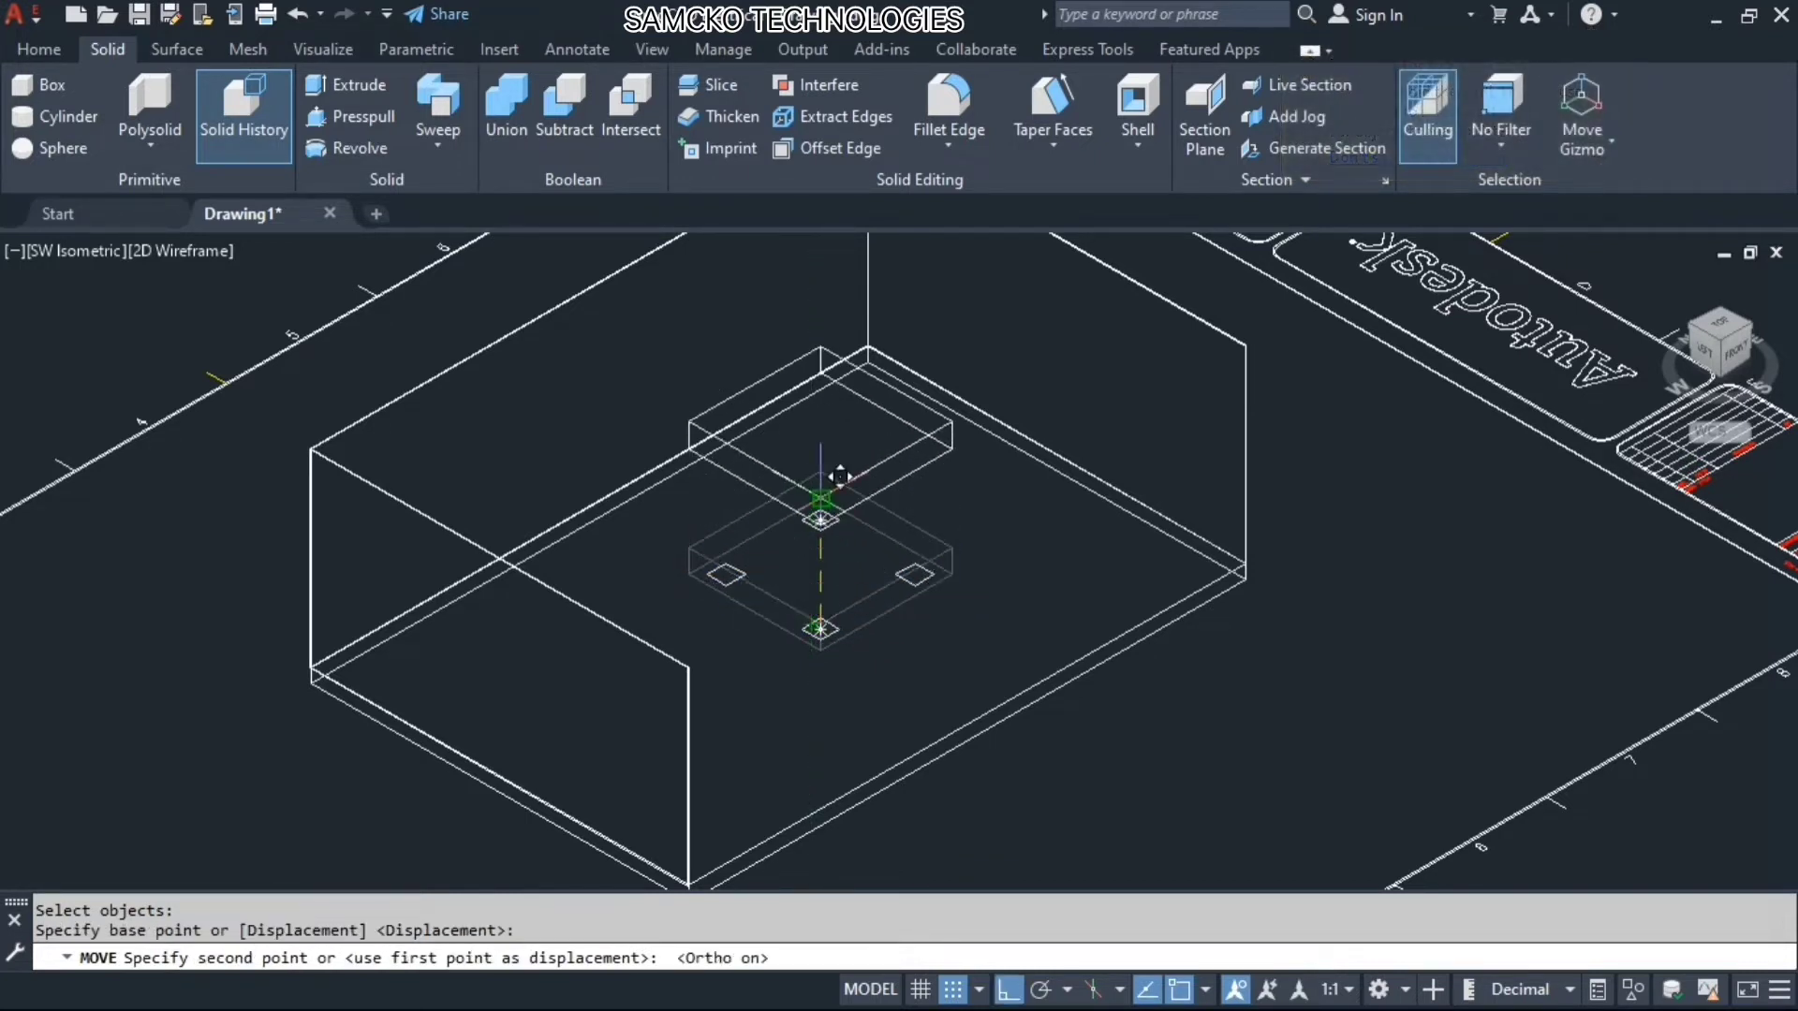
text(20)
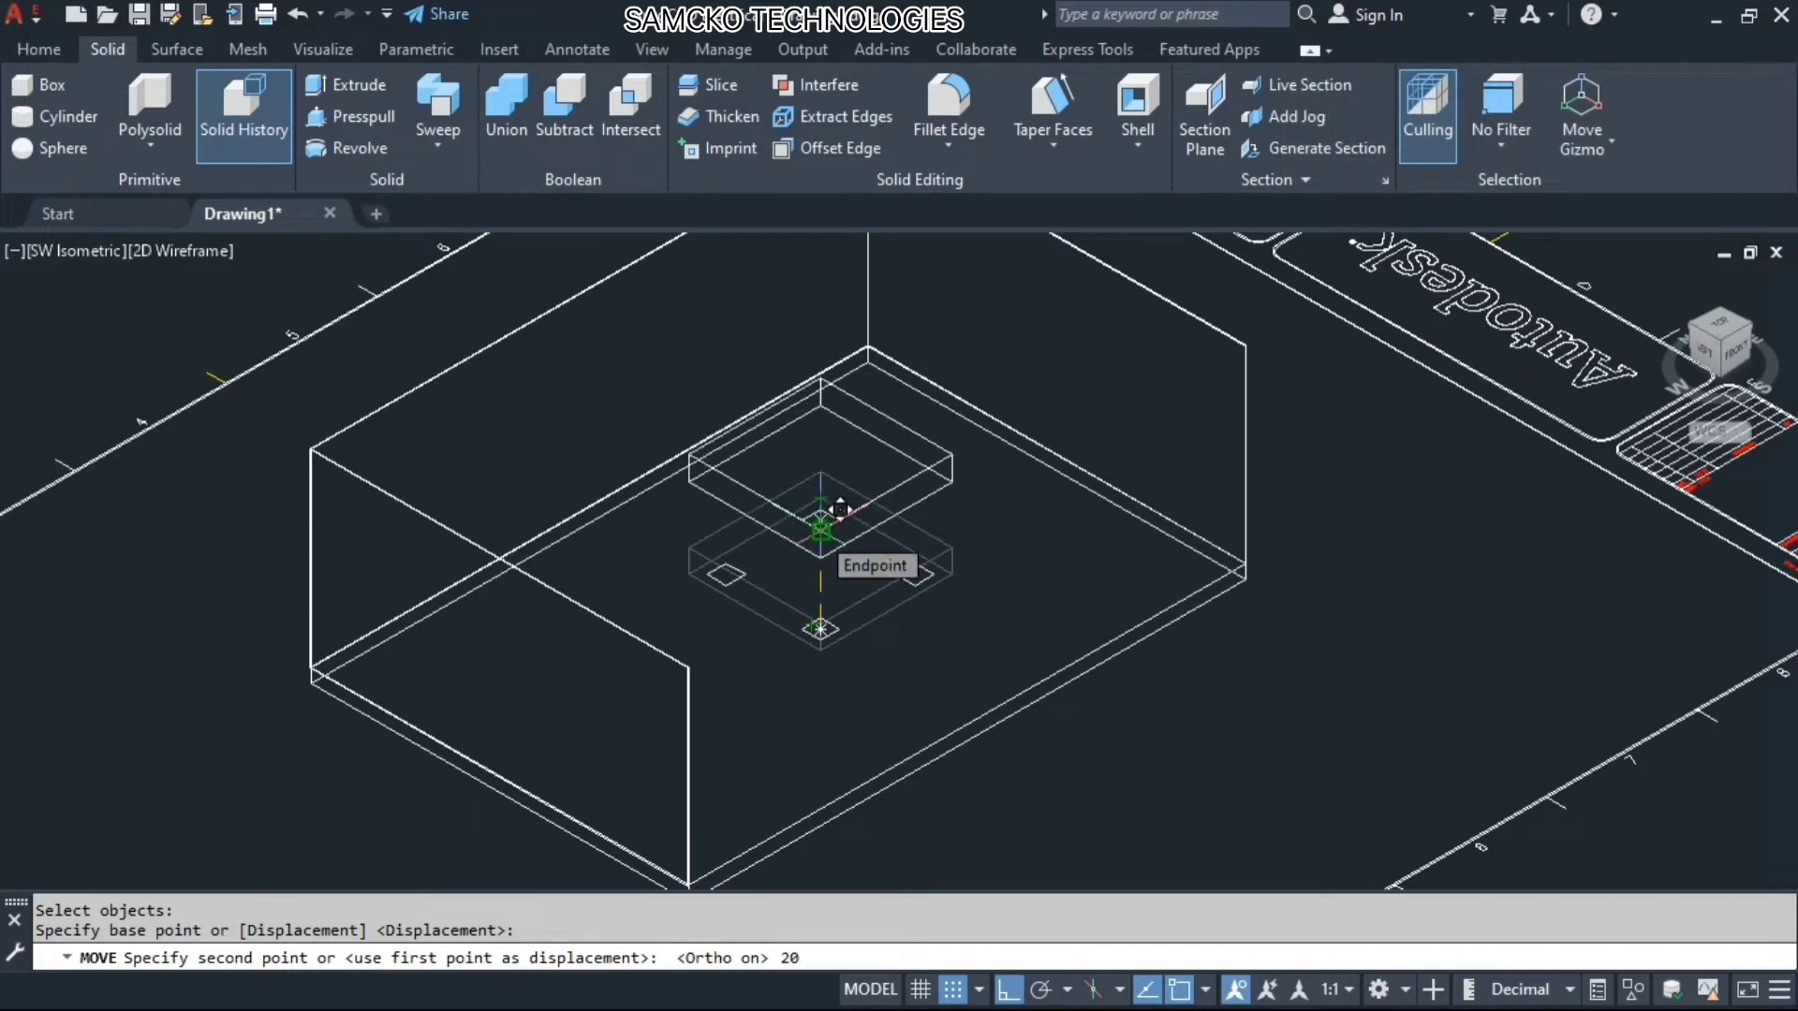
key(Return)
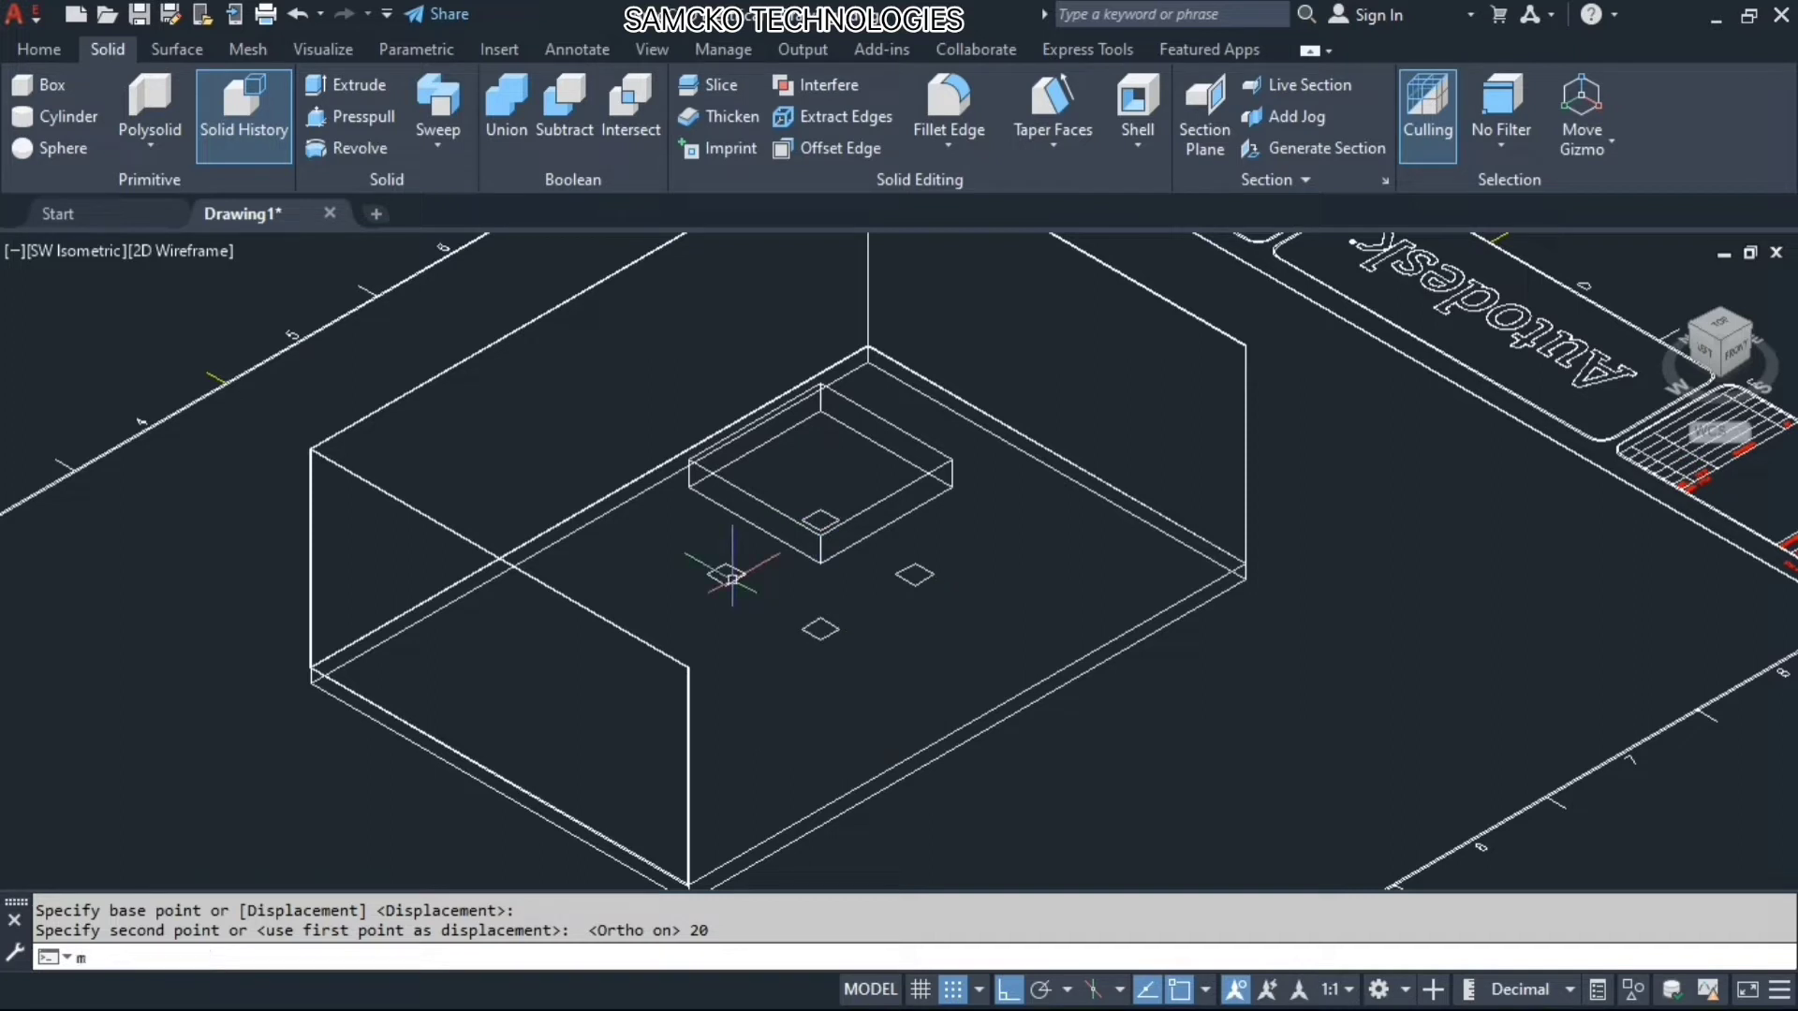
Move the four small squares 20 units straight up to the underside of the square box
text(m)
key(Return)
click(735, 576)
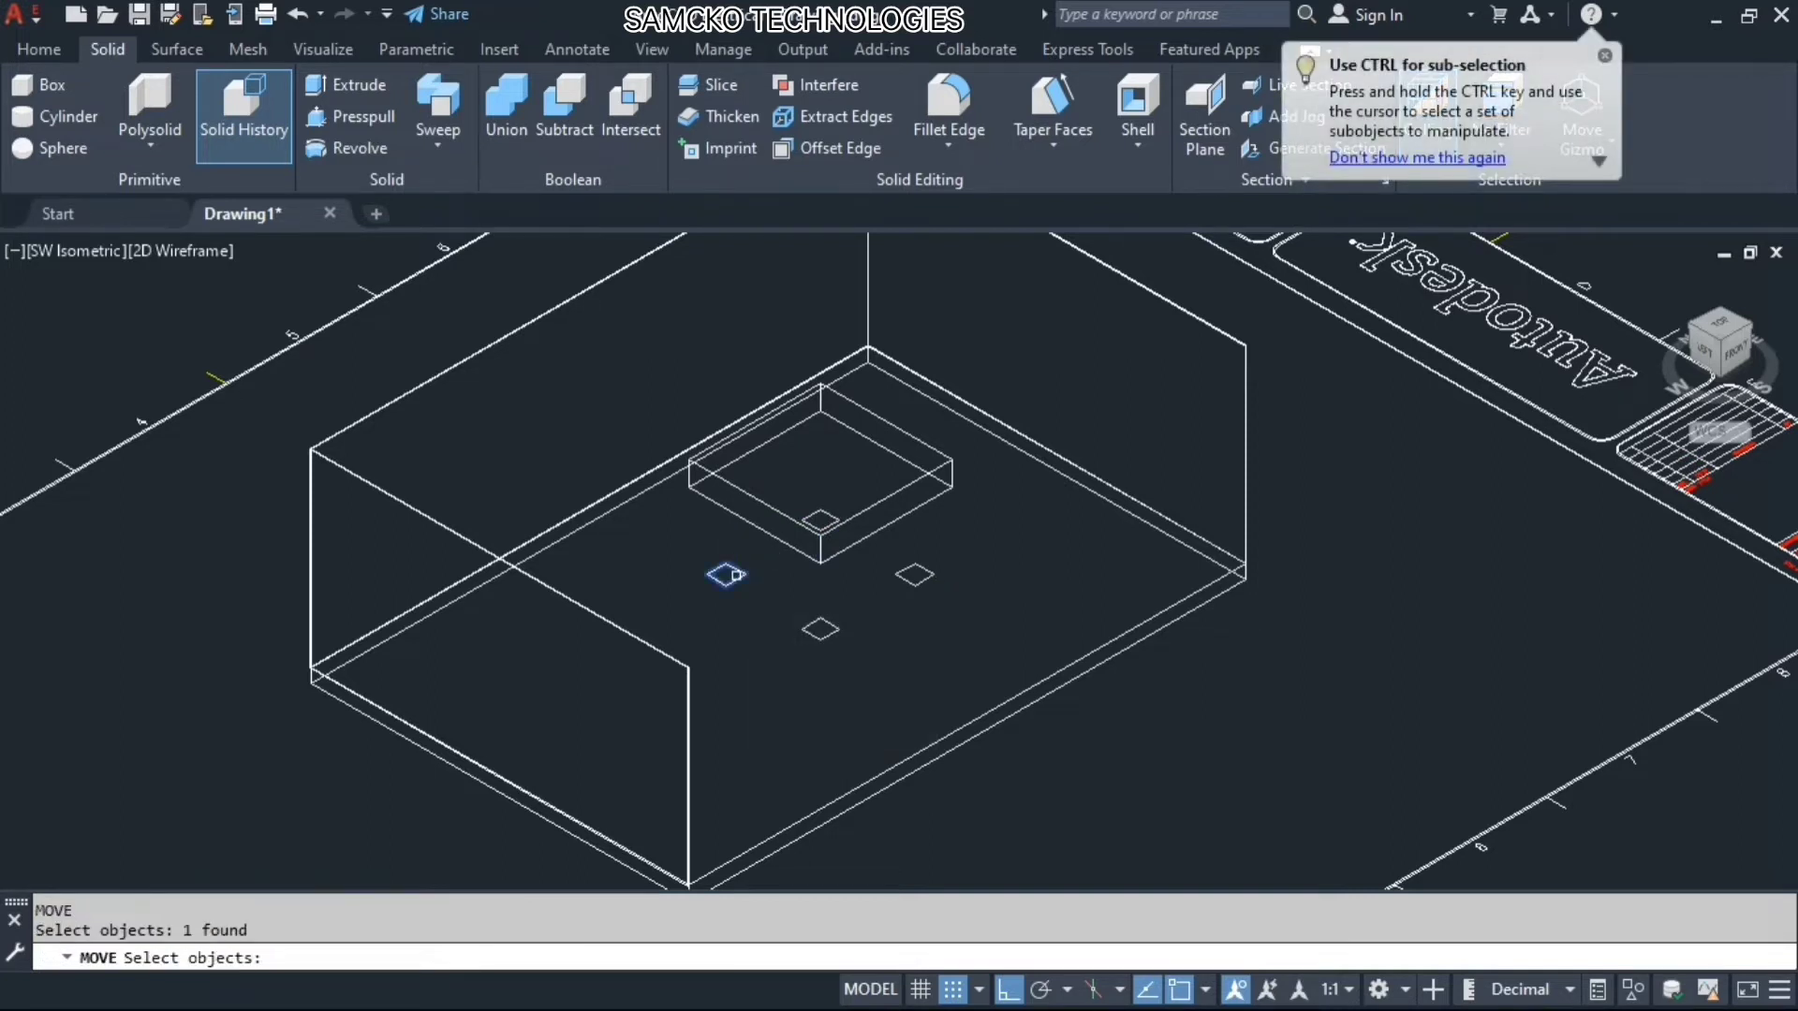
click(817, 514)
click(911, 568)
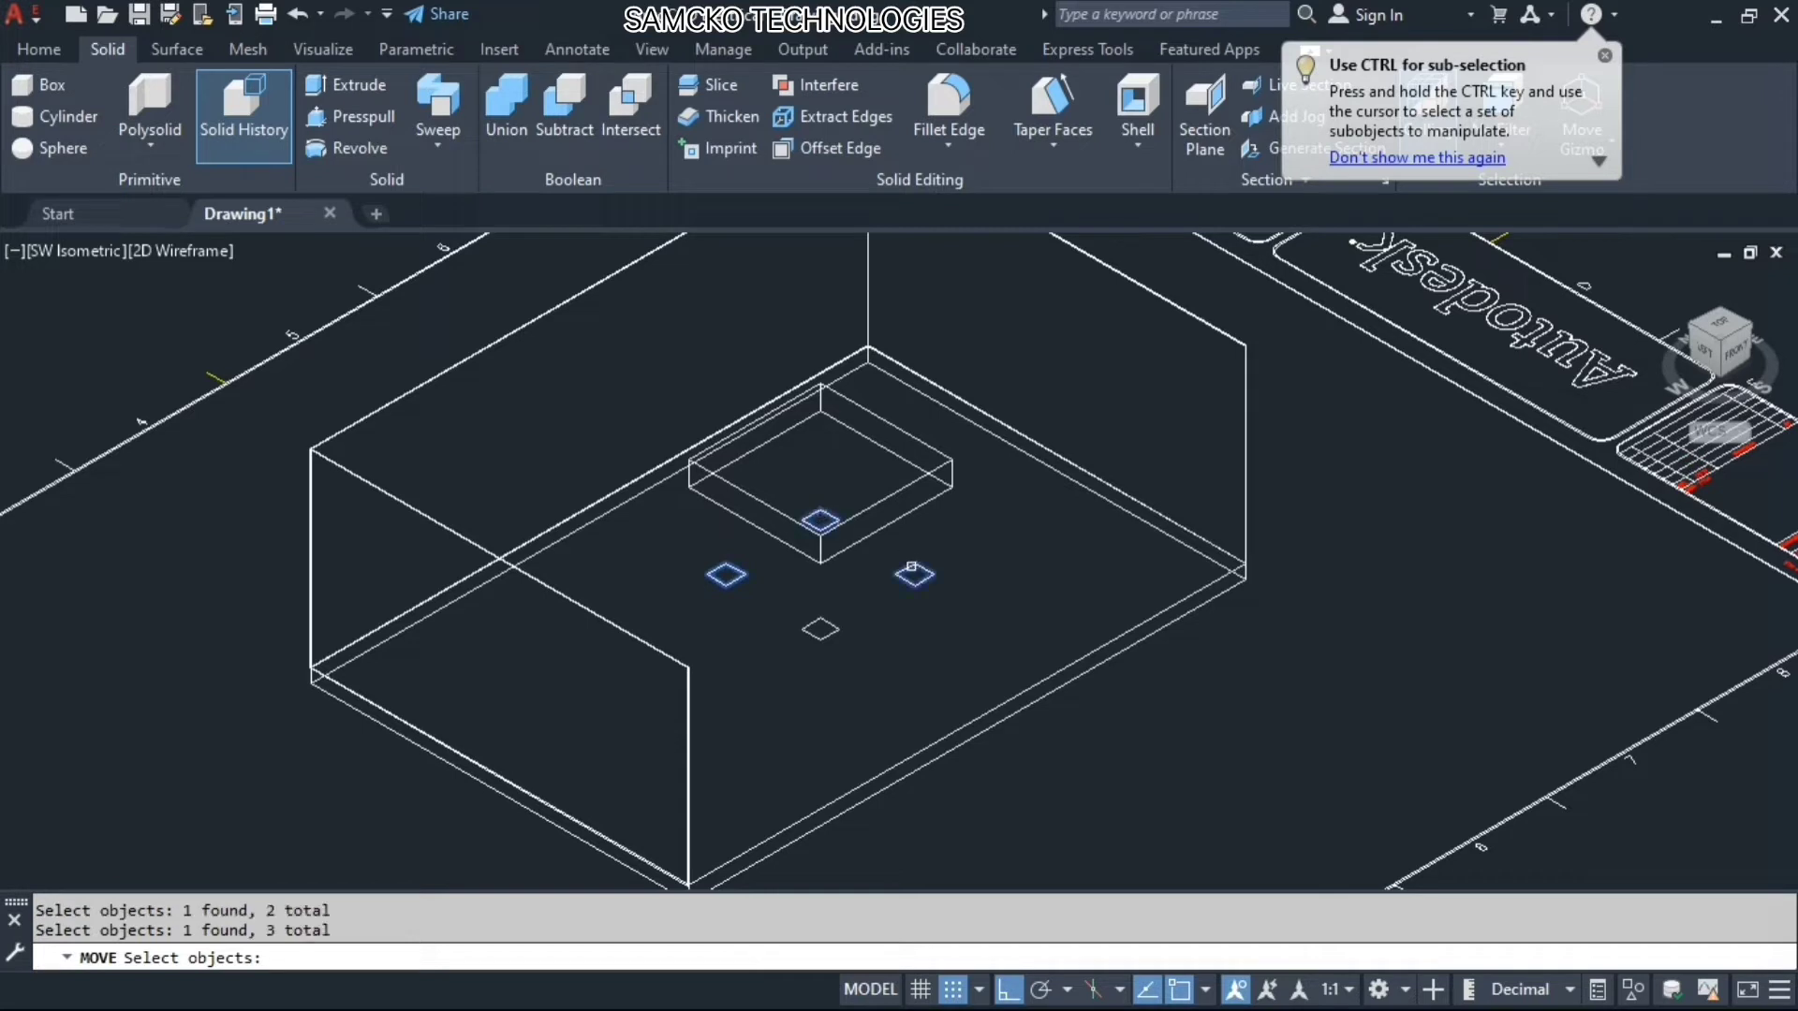
key(Return)
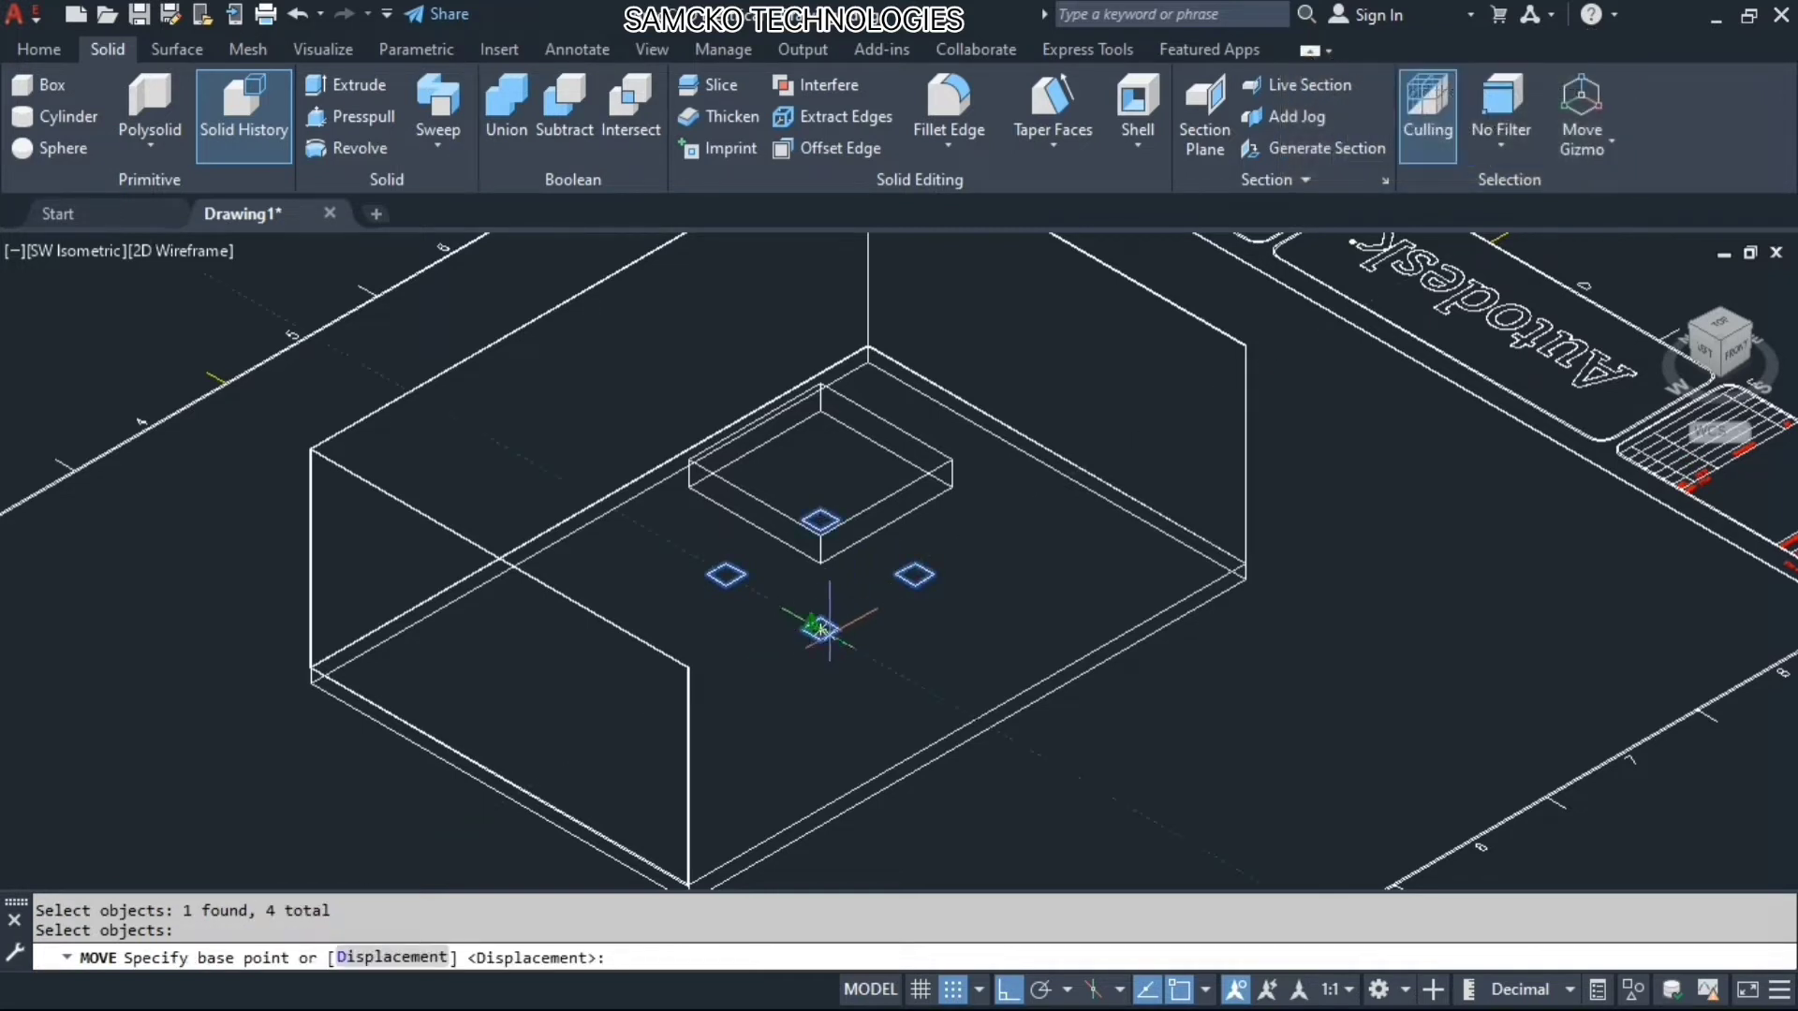
click(820, 633)
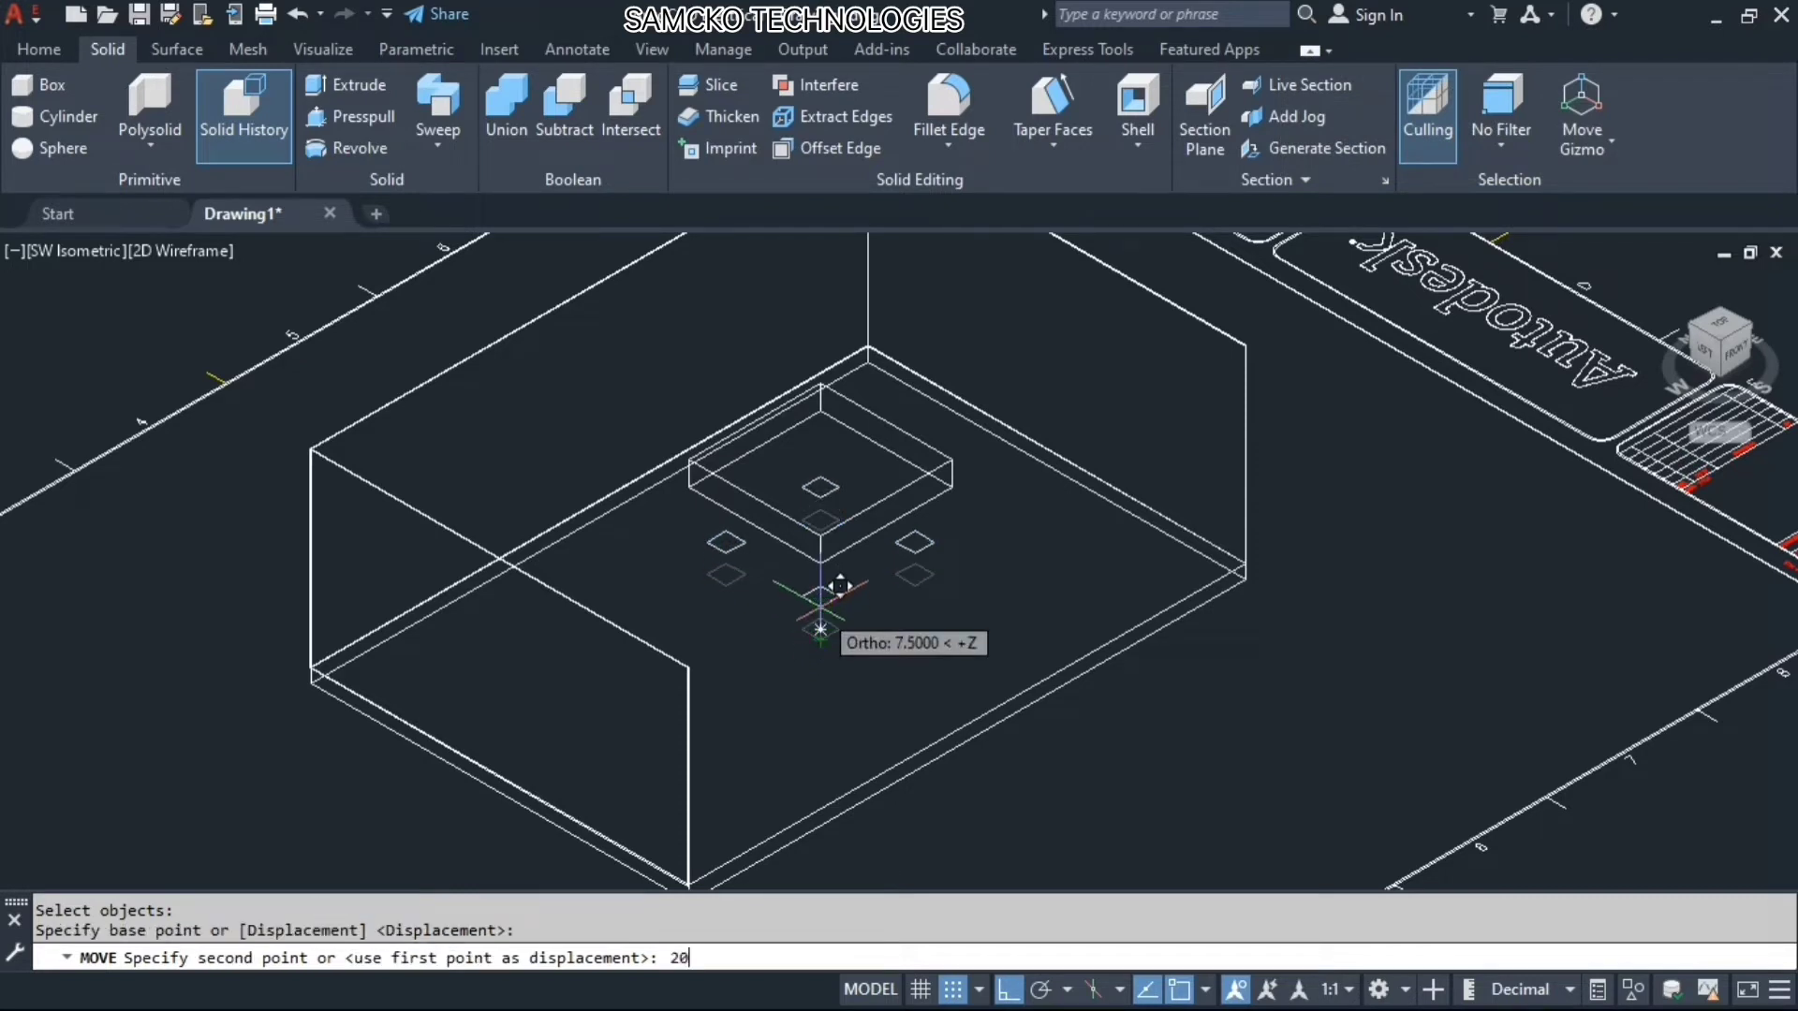
key(Return)
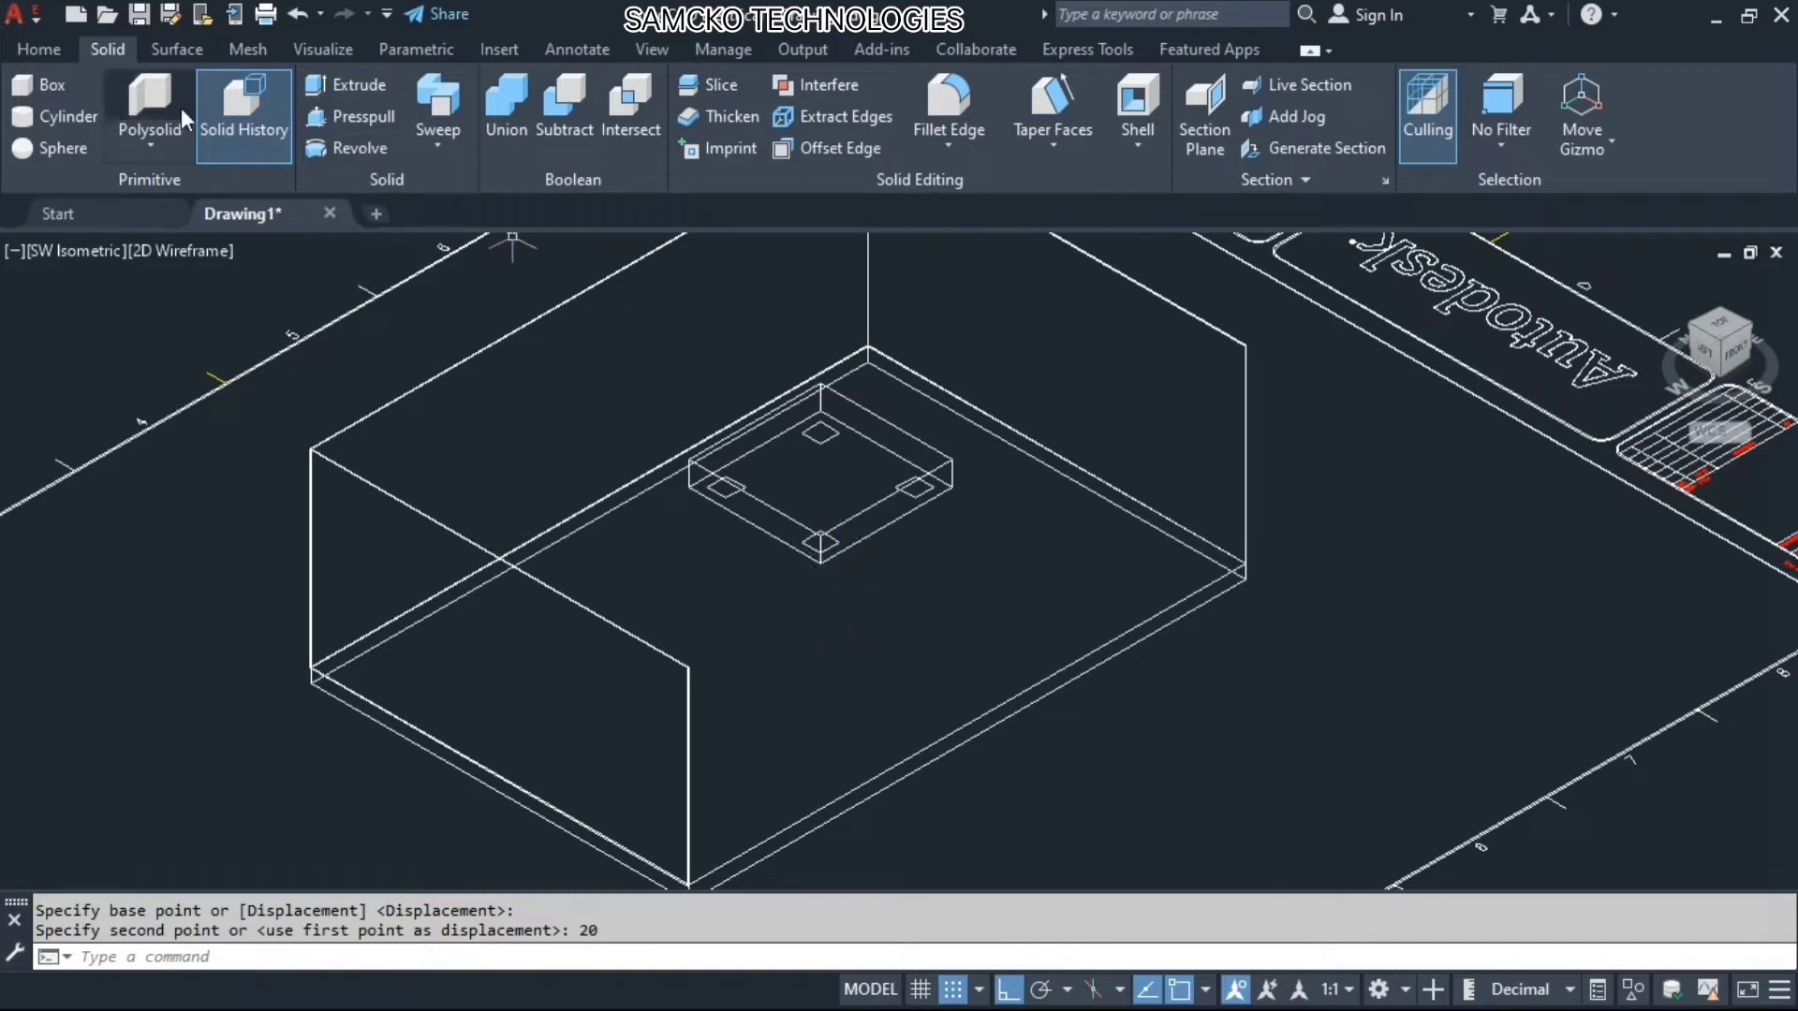
Extrude the south-west small square 16.25 units down to the slab's top face, picking the end level in the Front view
click(337, 86)
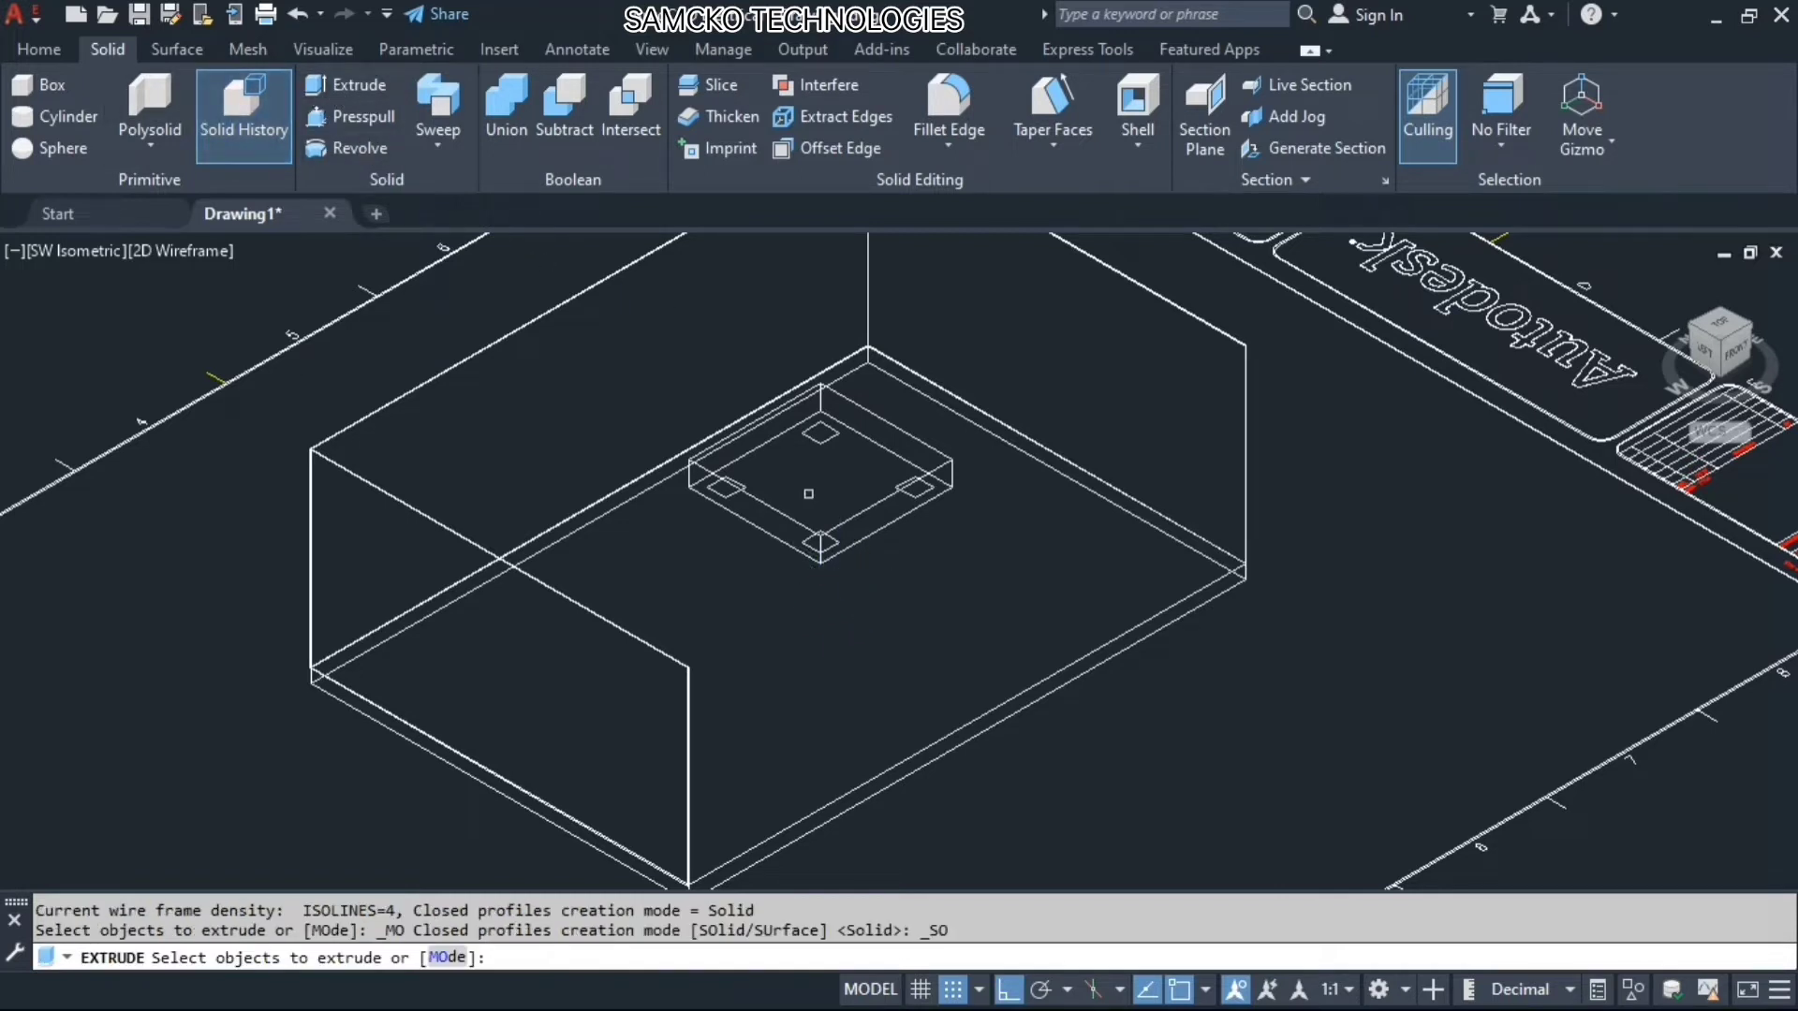
click(836, 543)
key(Return)
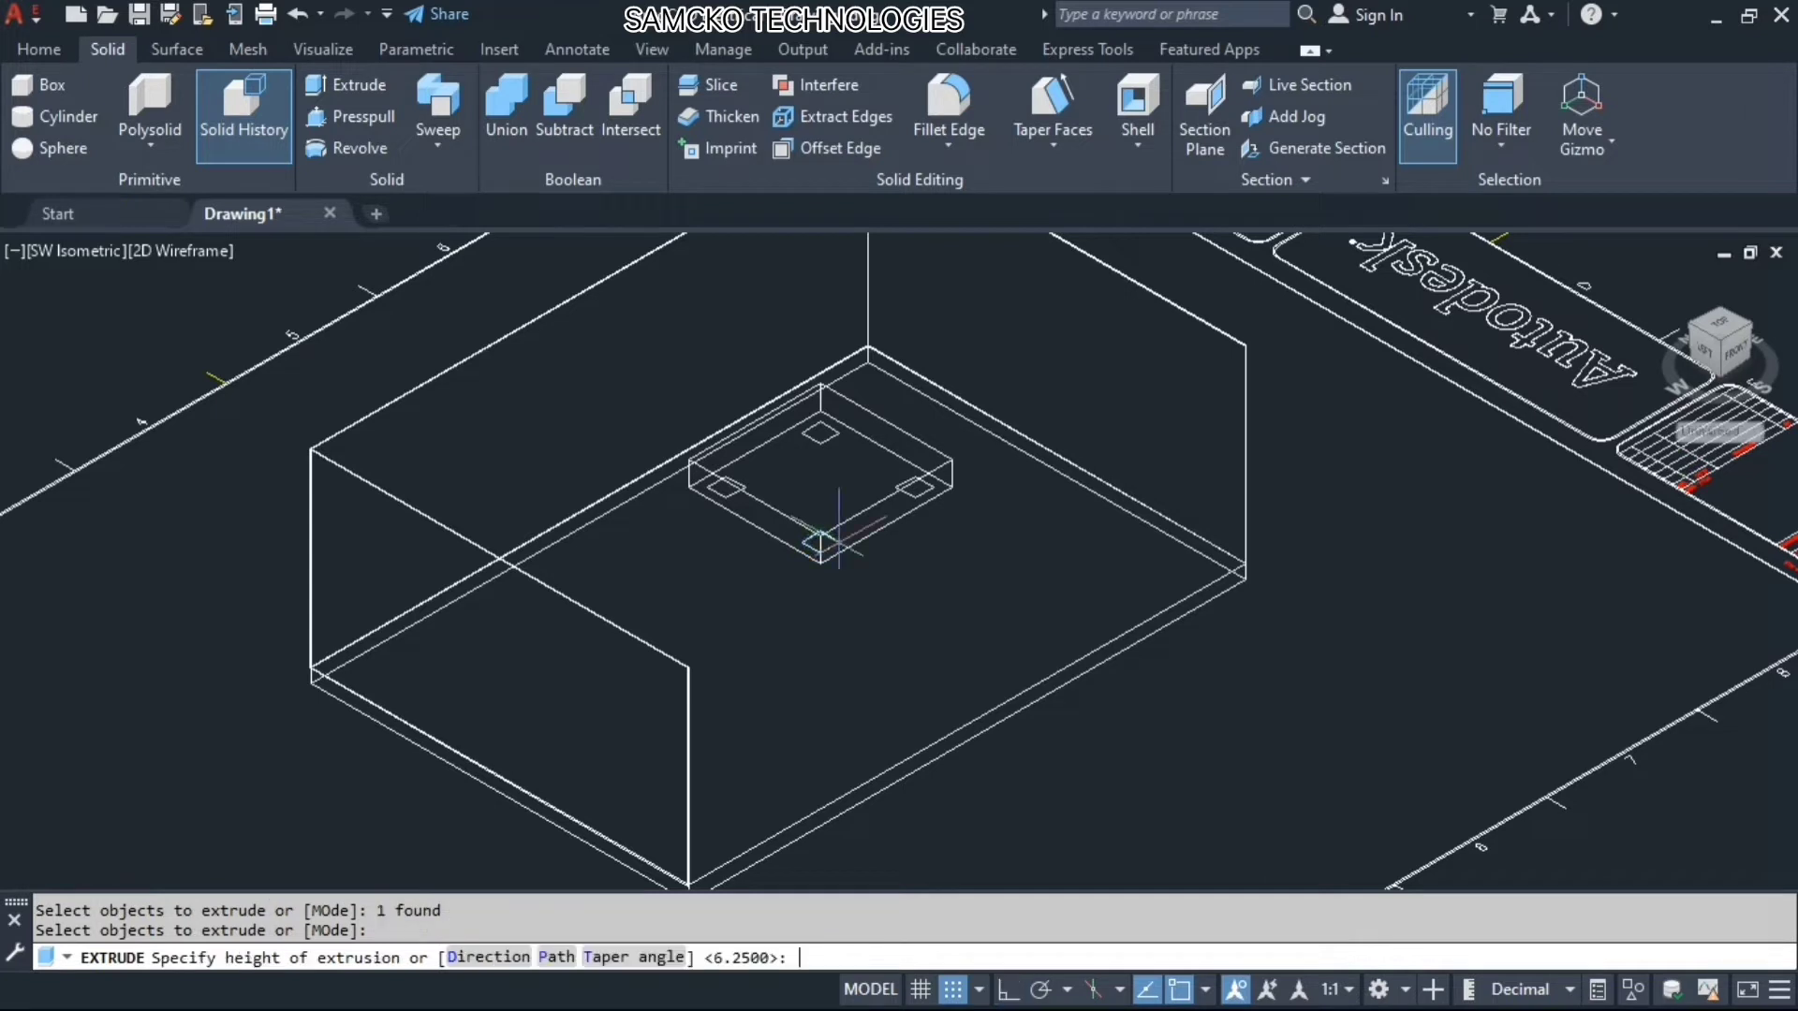
click(1739, 348)
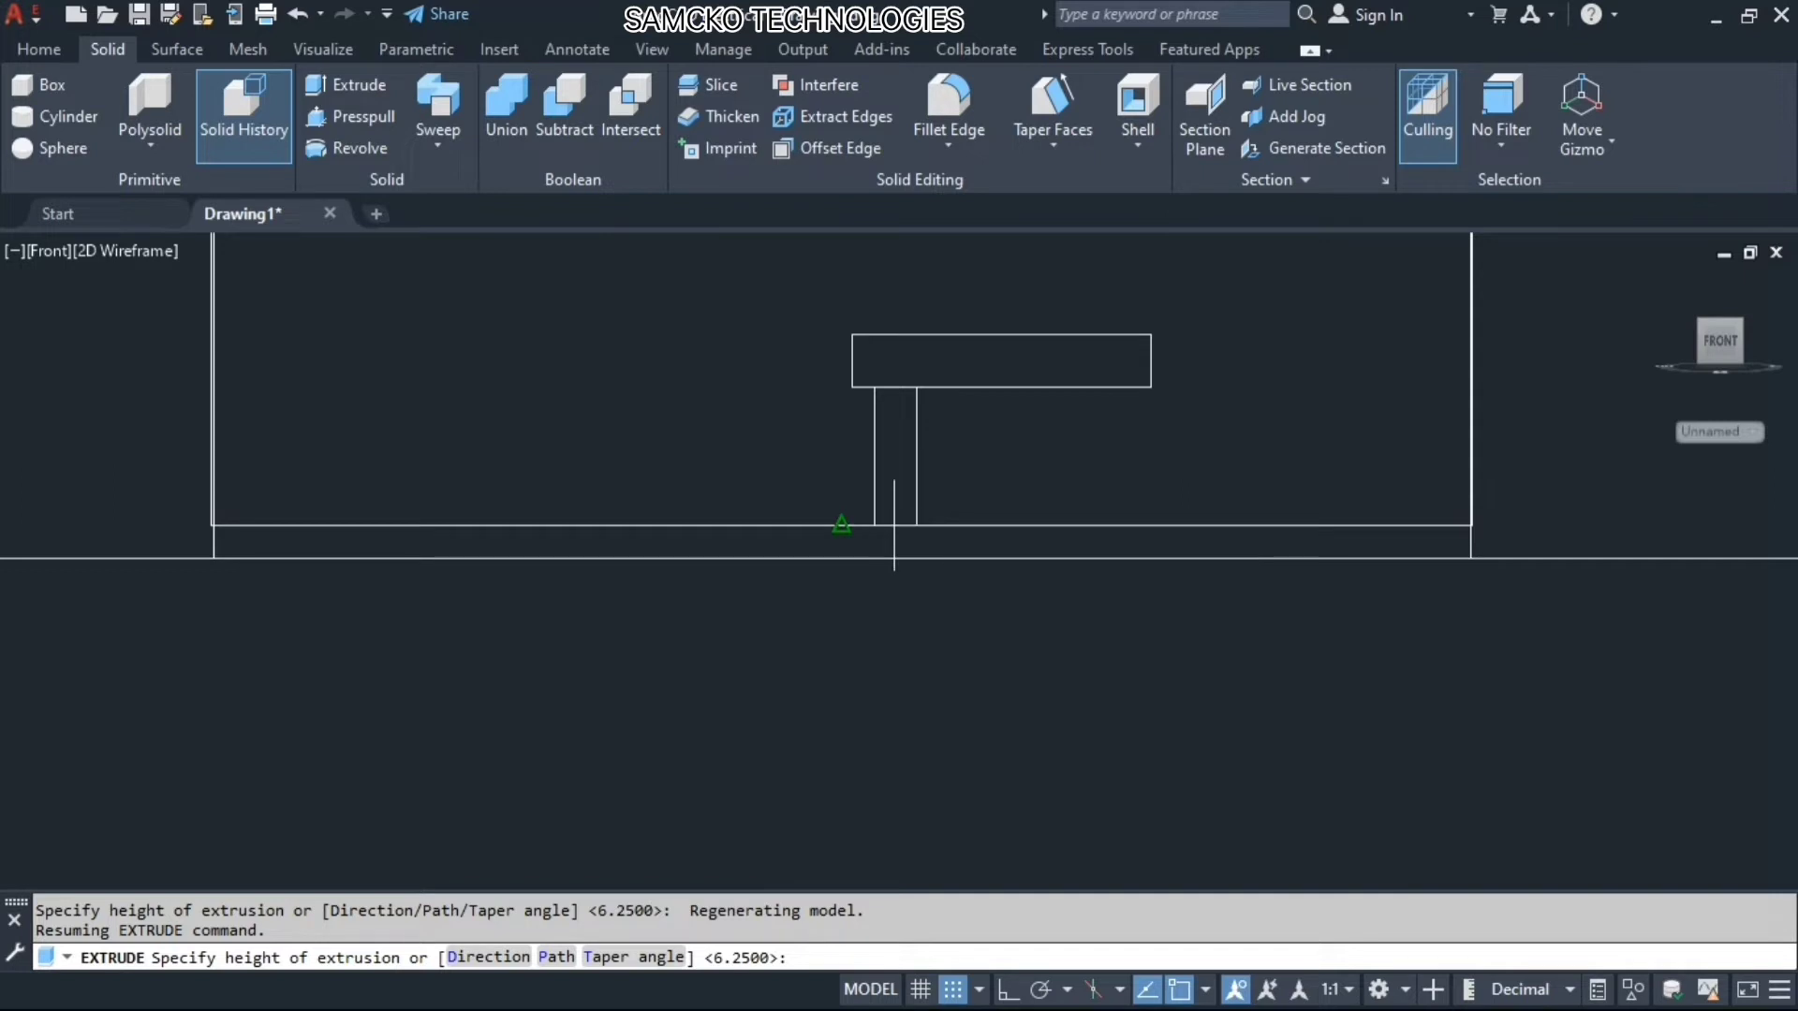
click(895, 527)
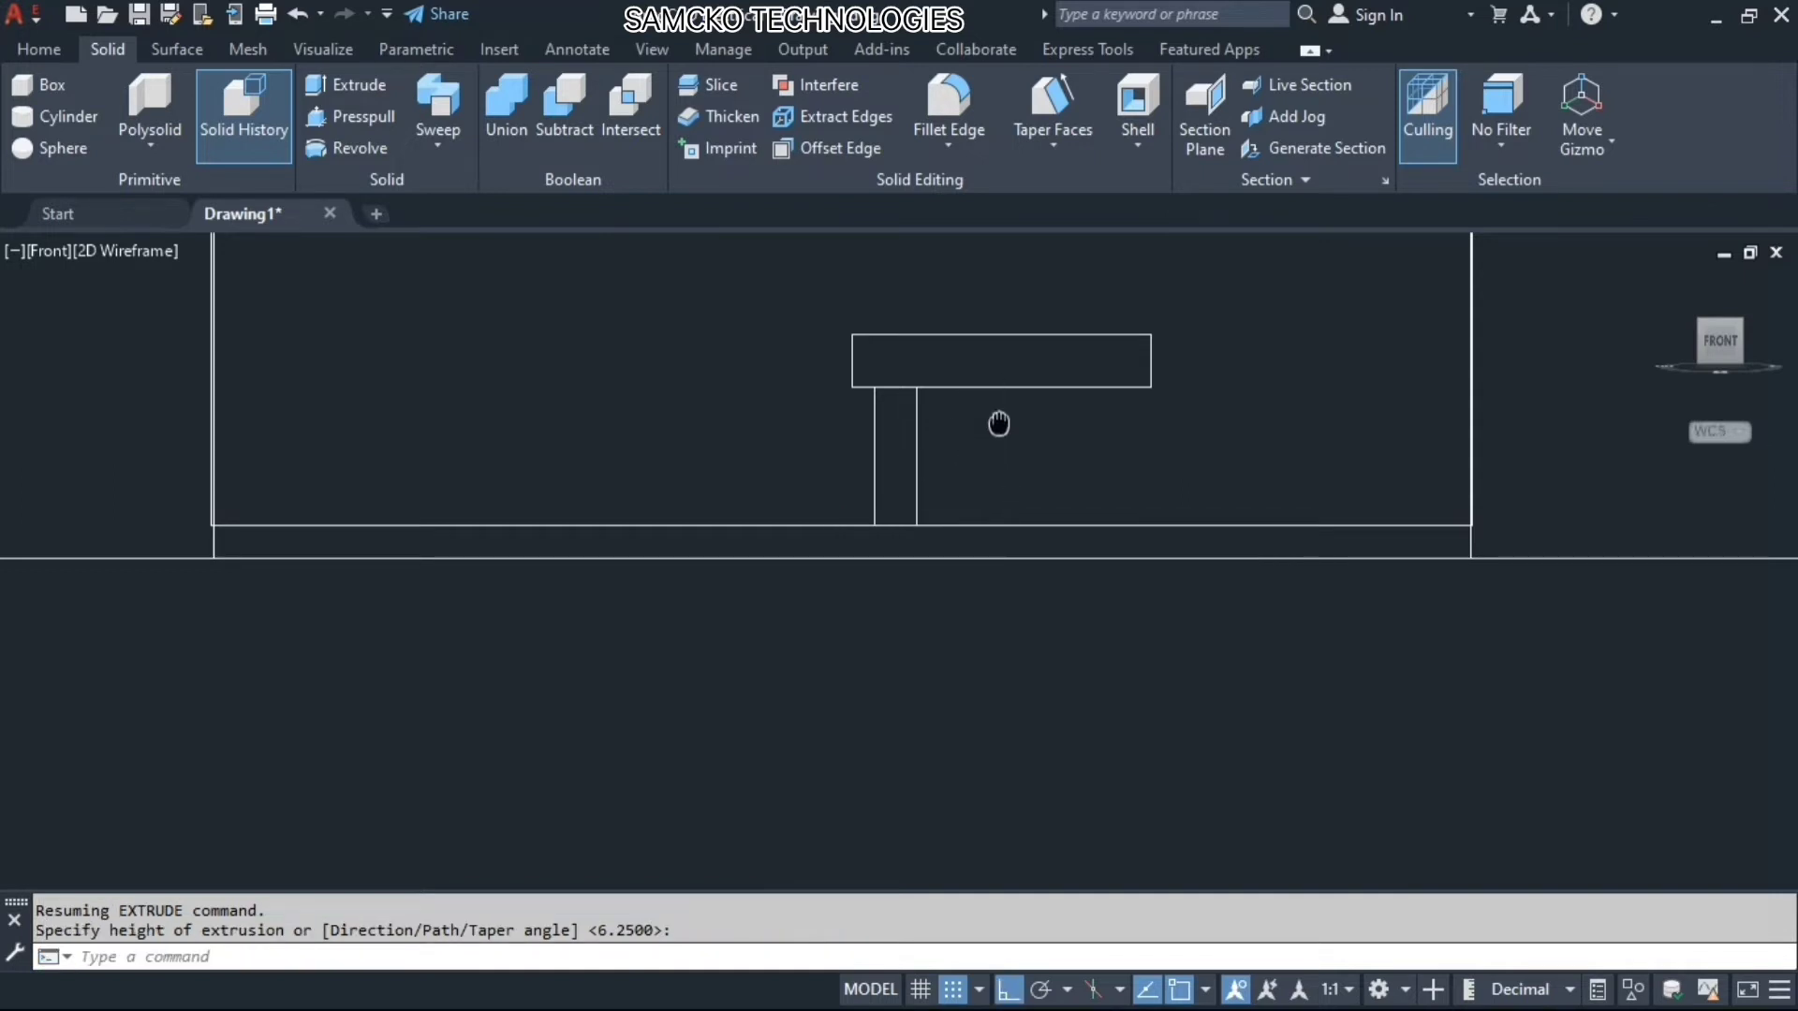
middle_drag(999, 425, 789, 554)
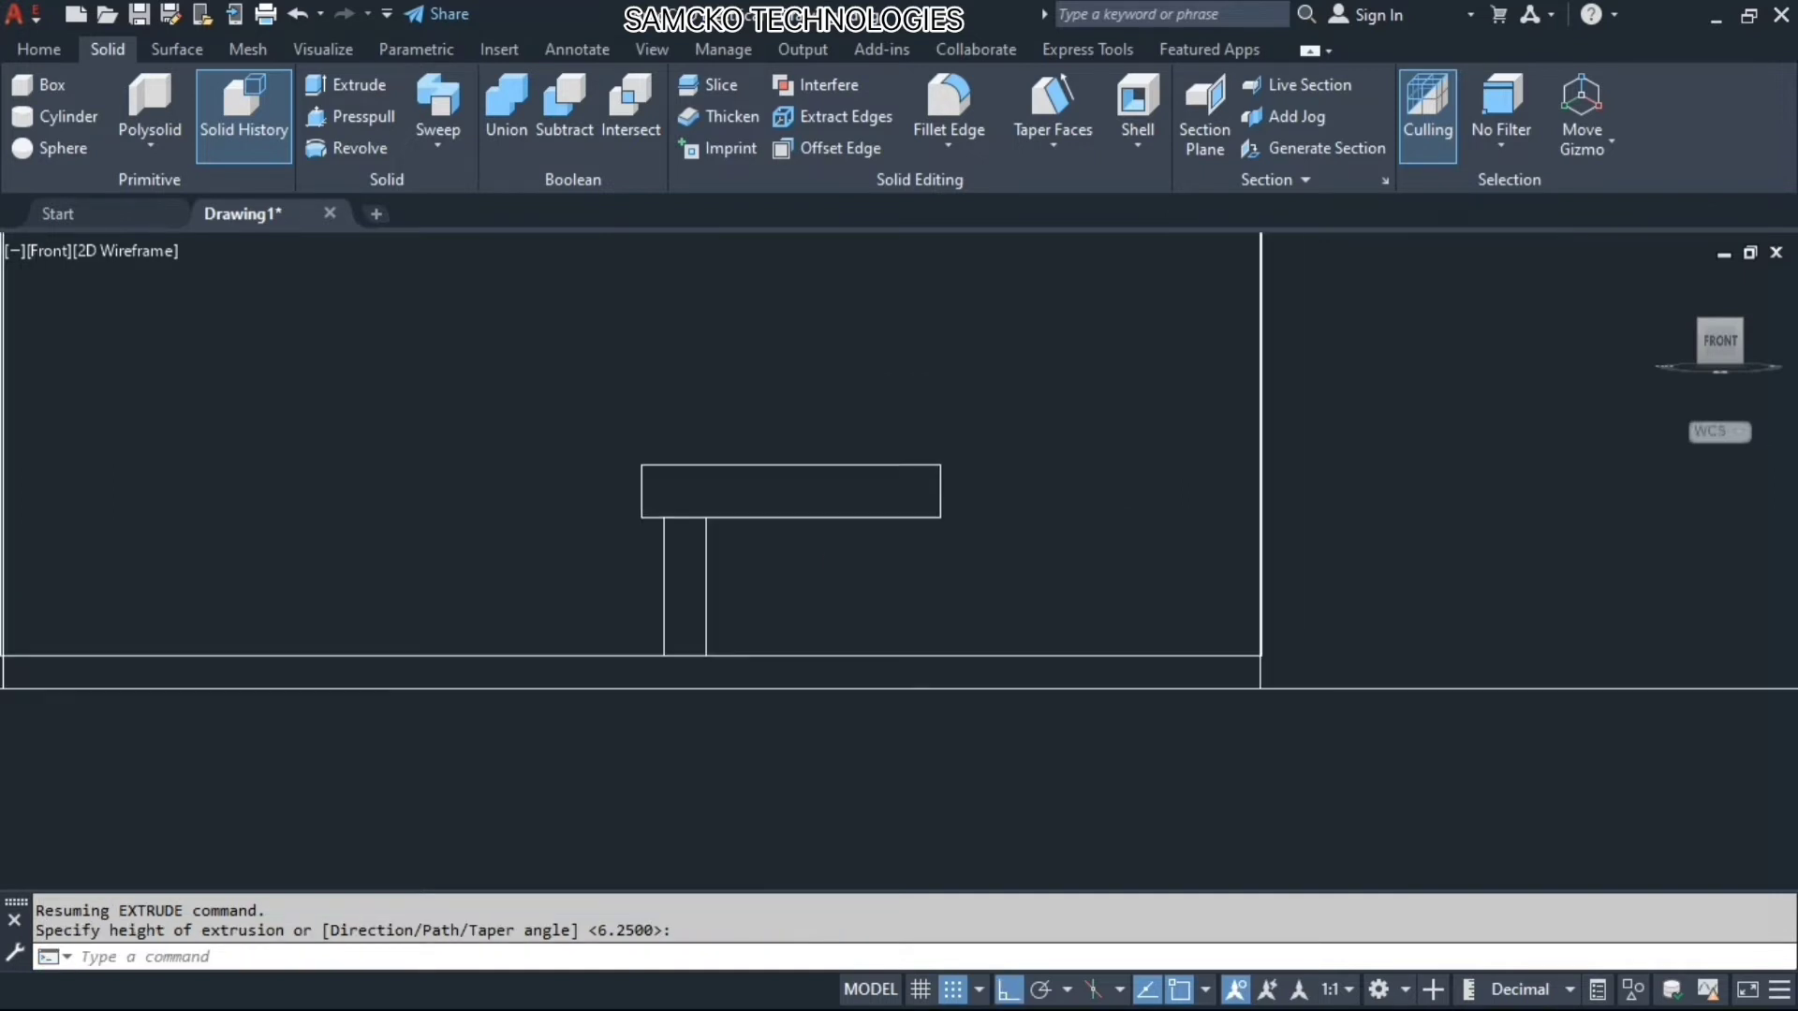
Extrude the north-west small square 16.25 units down to the slab, selecting it in the Top view and picking the height in the Front view
click(1719, 314)
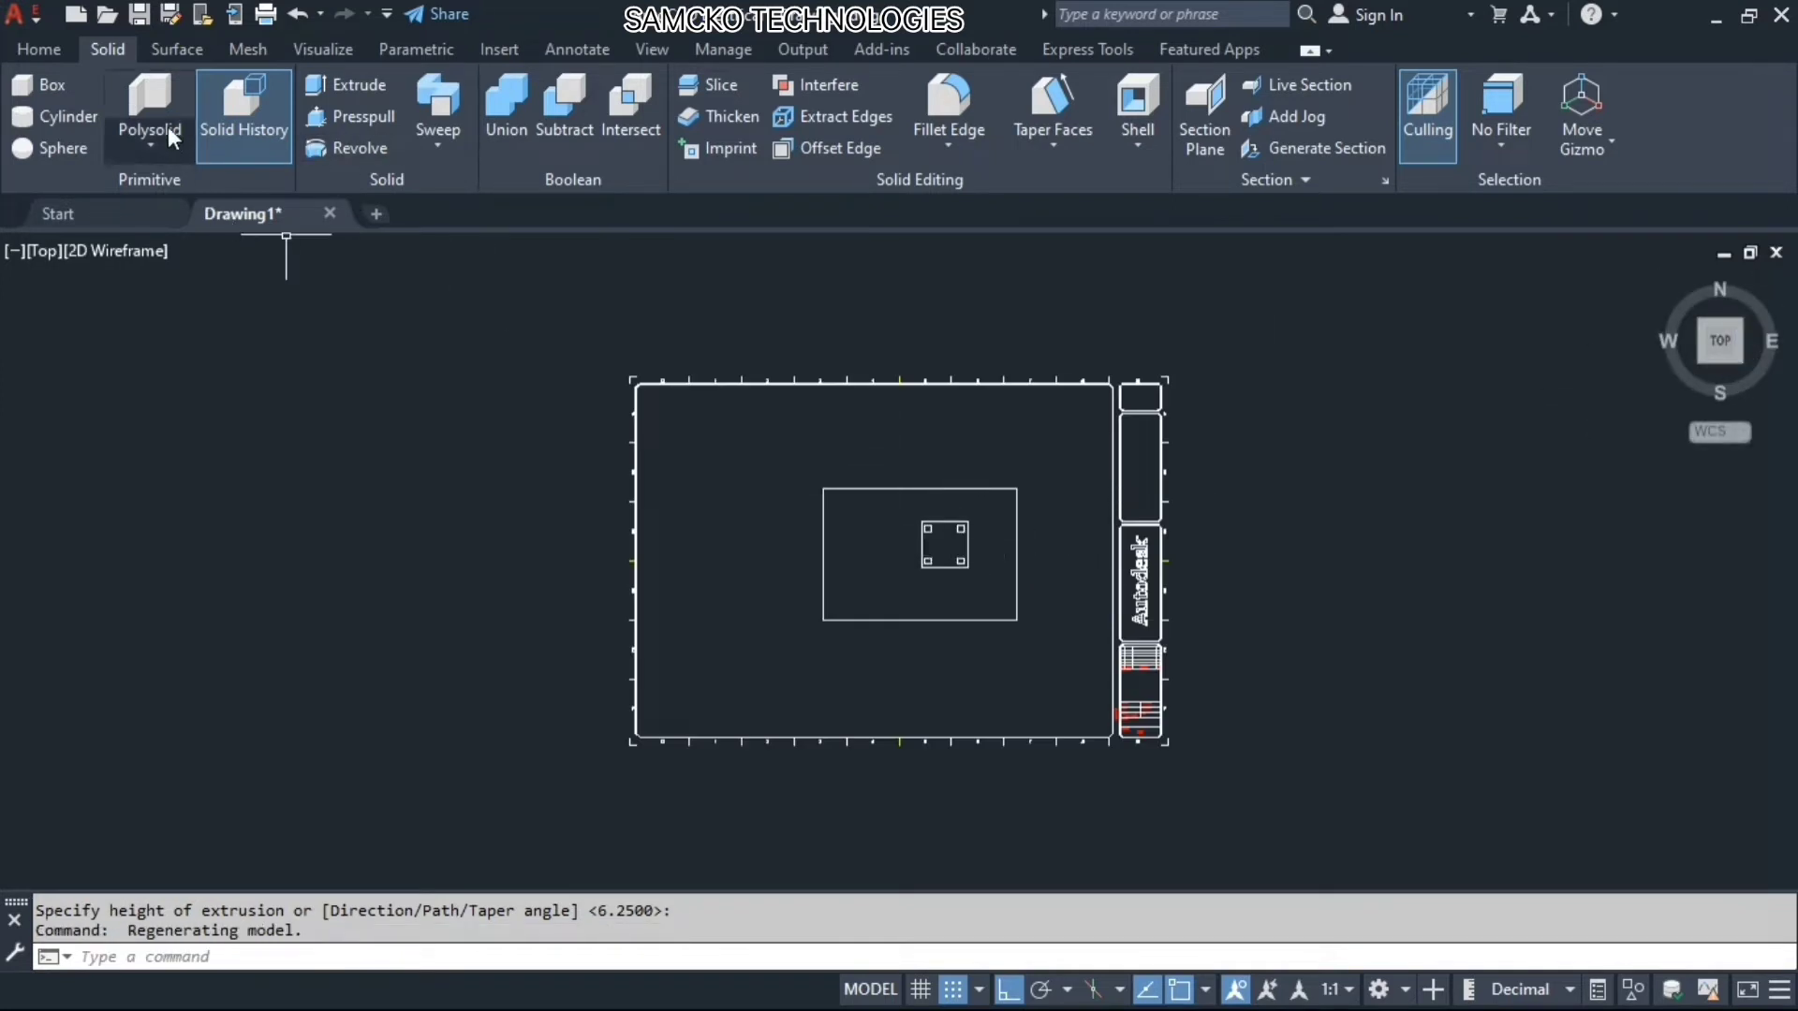
click(346, 85)
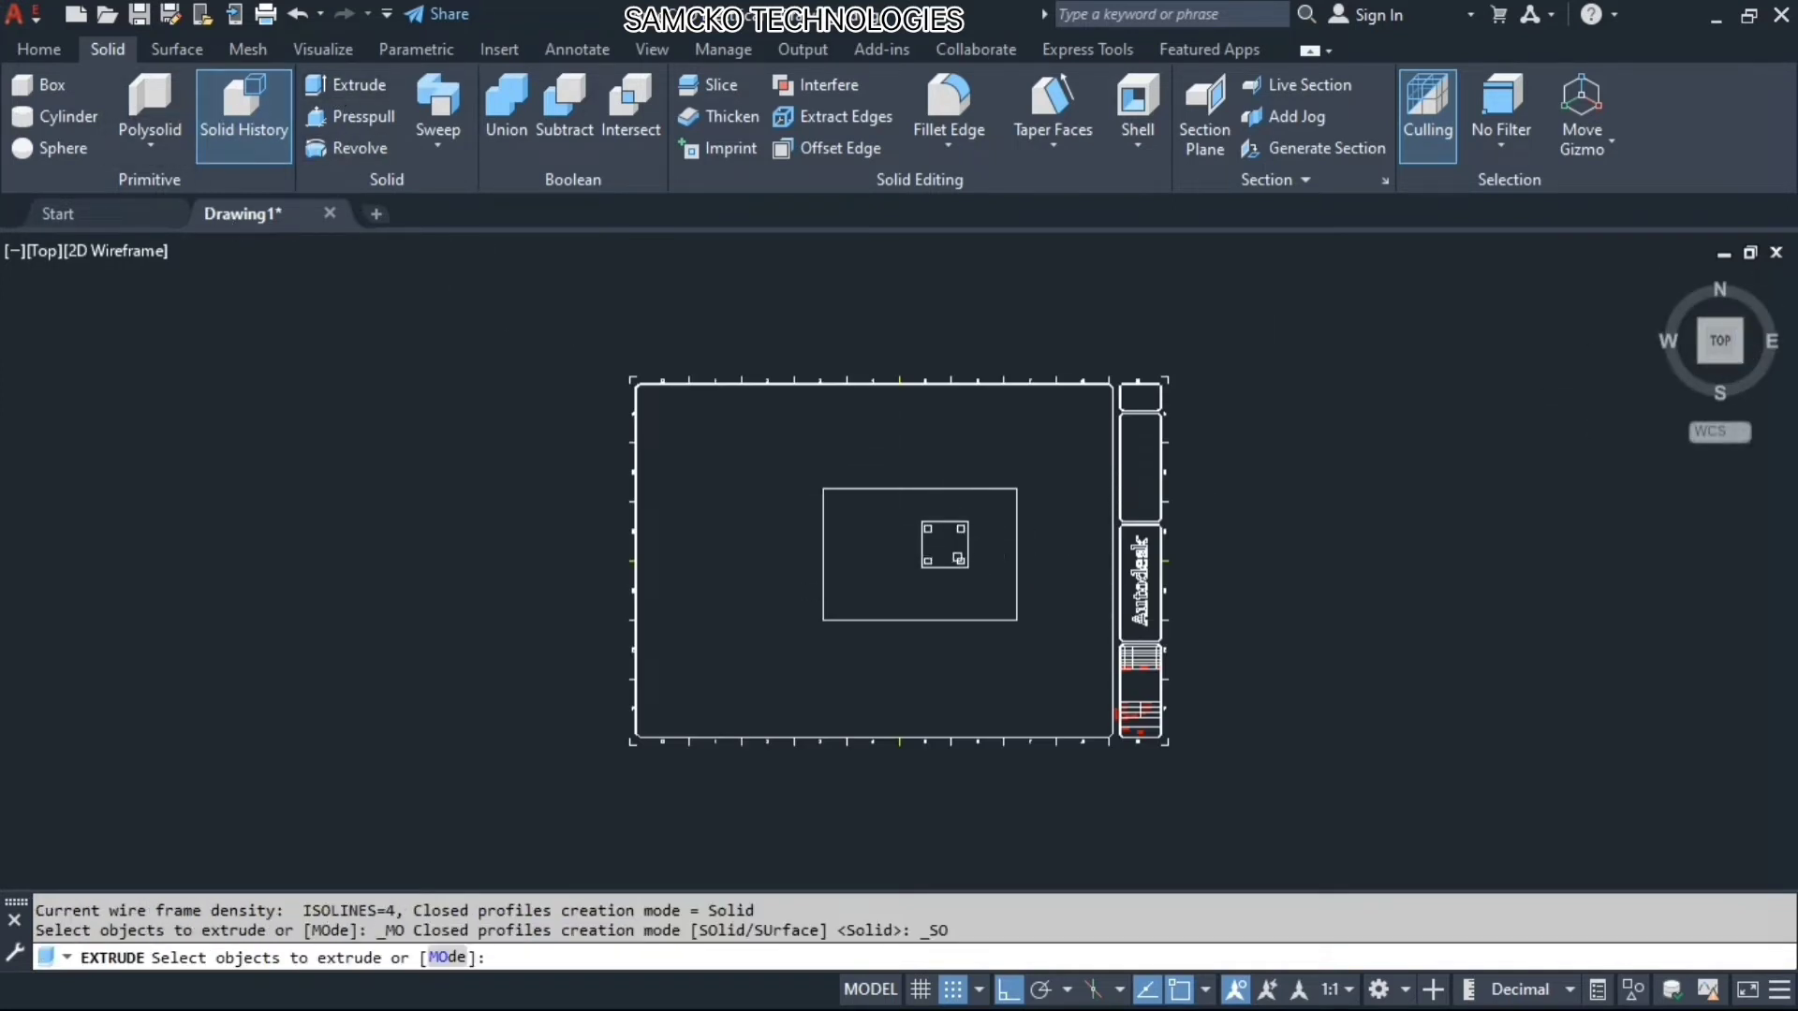
click(930, 531)
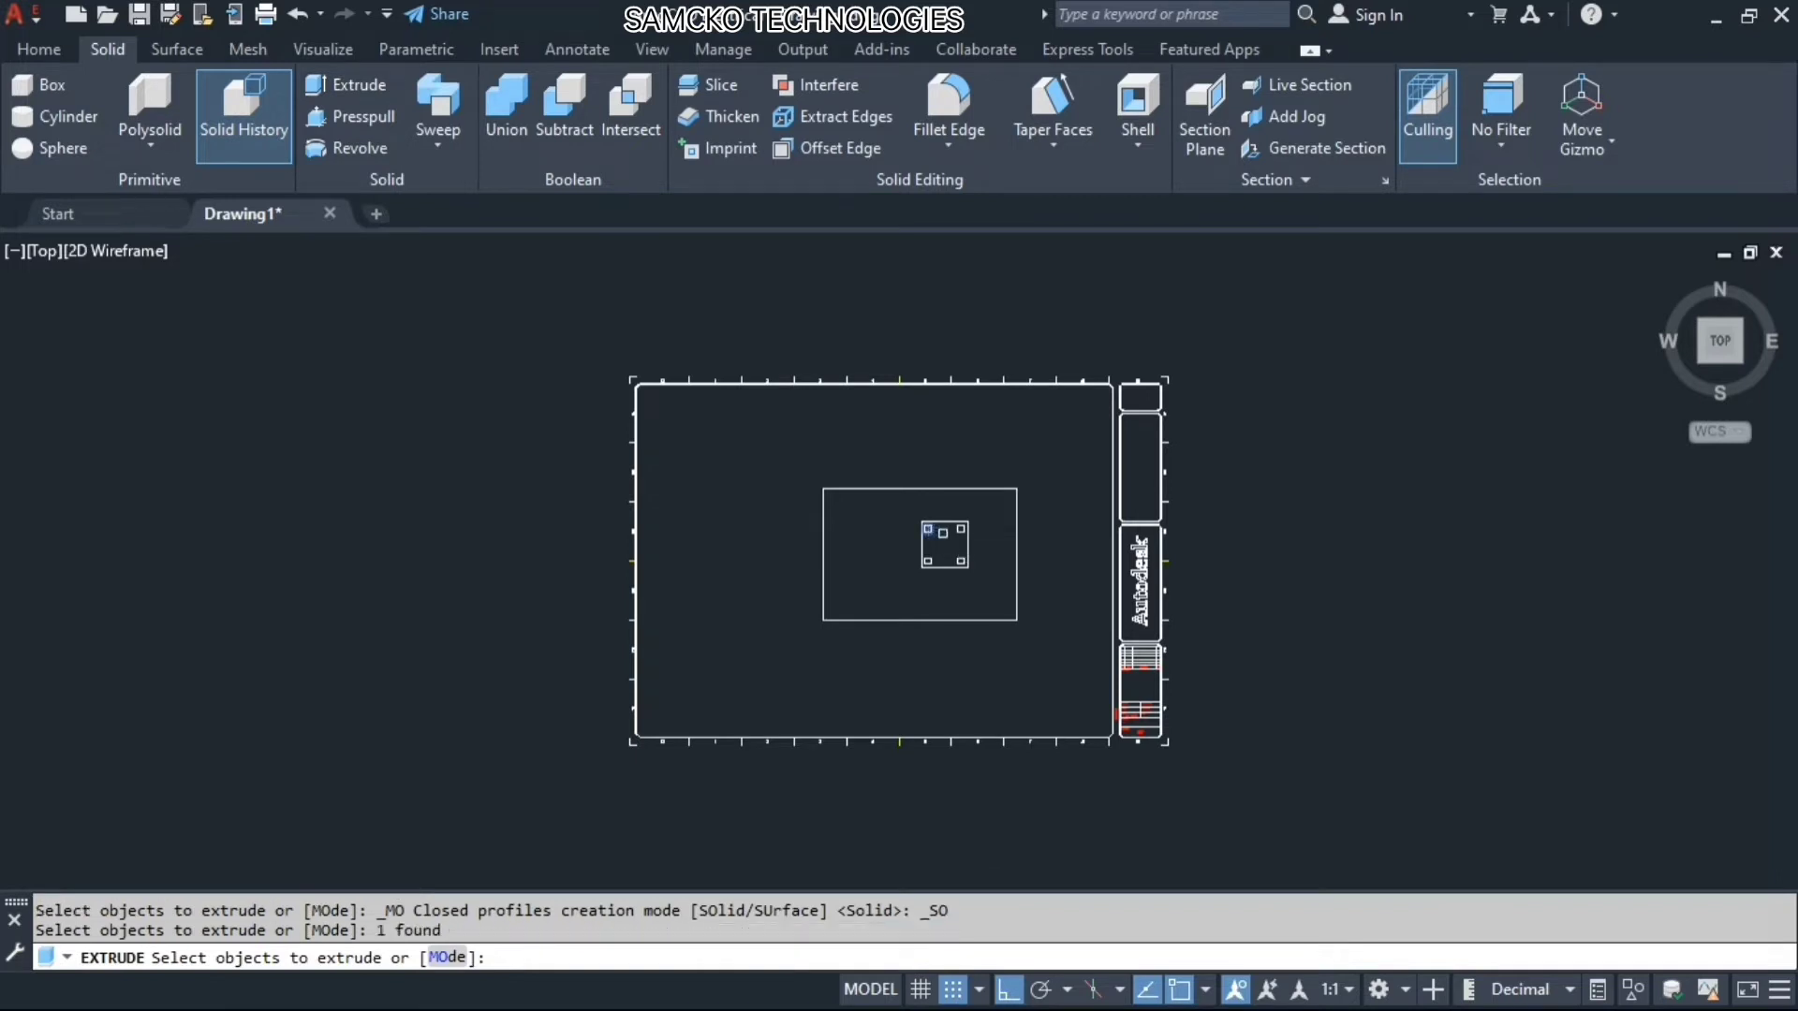
key(Return)
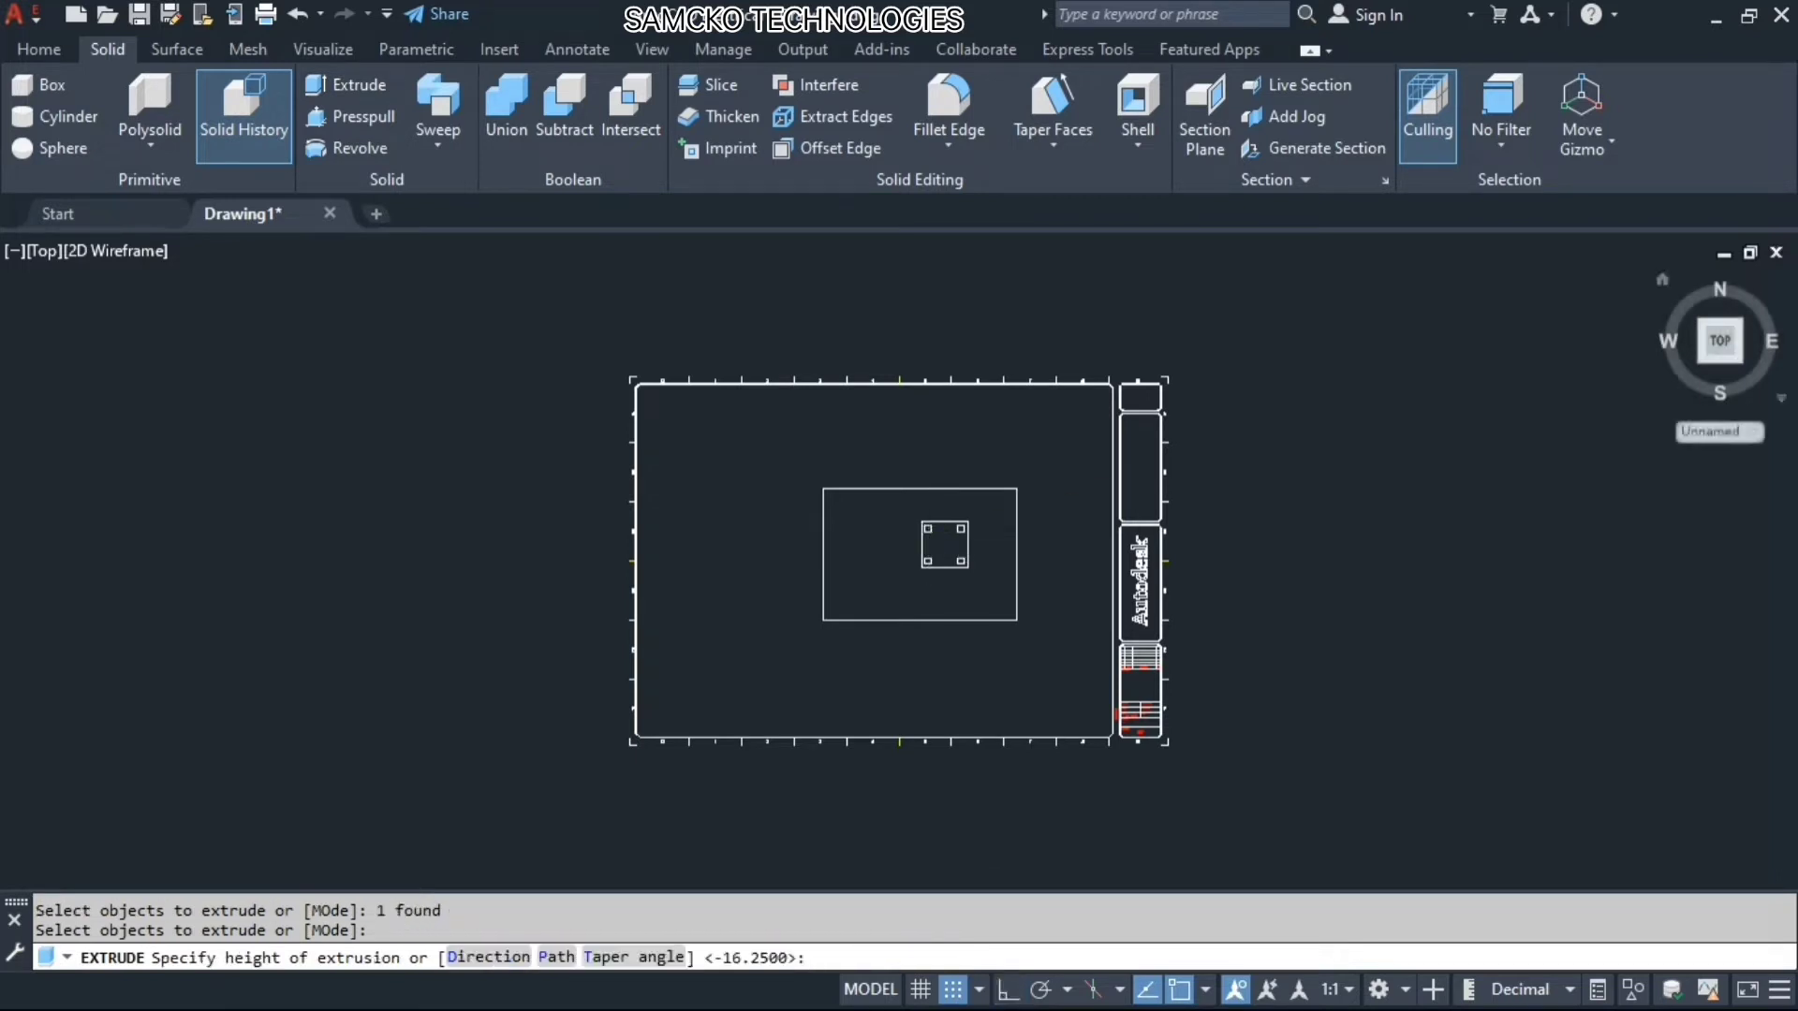
click(1701, 362)
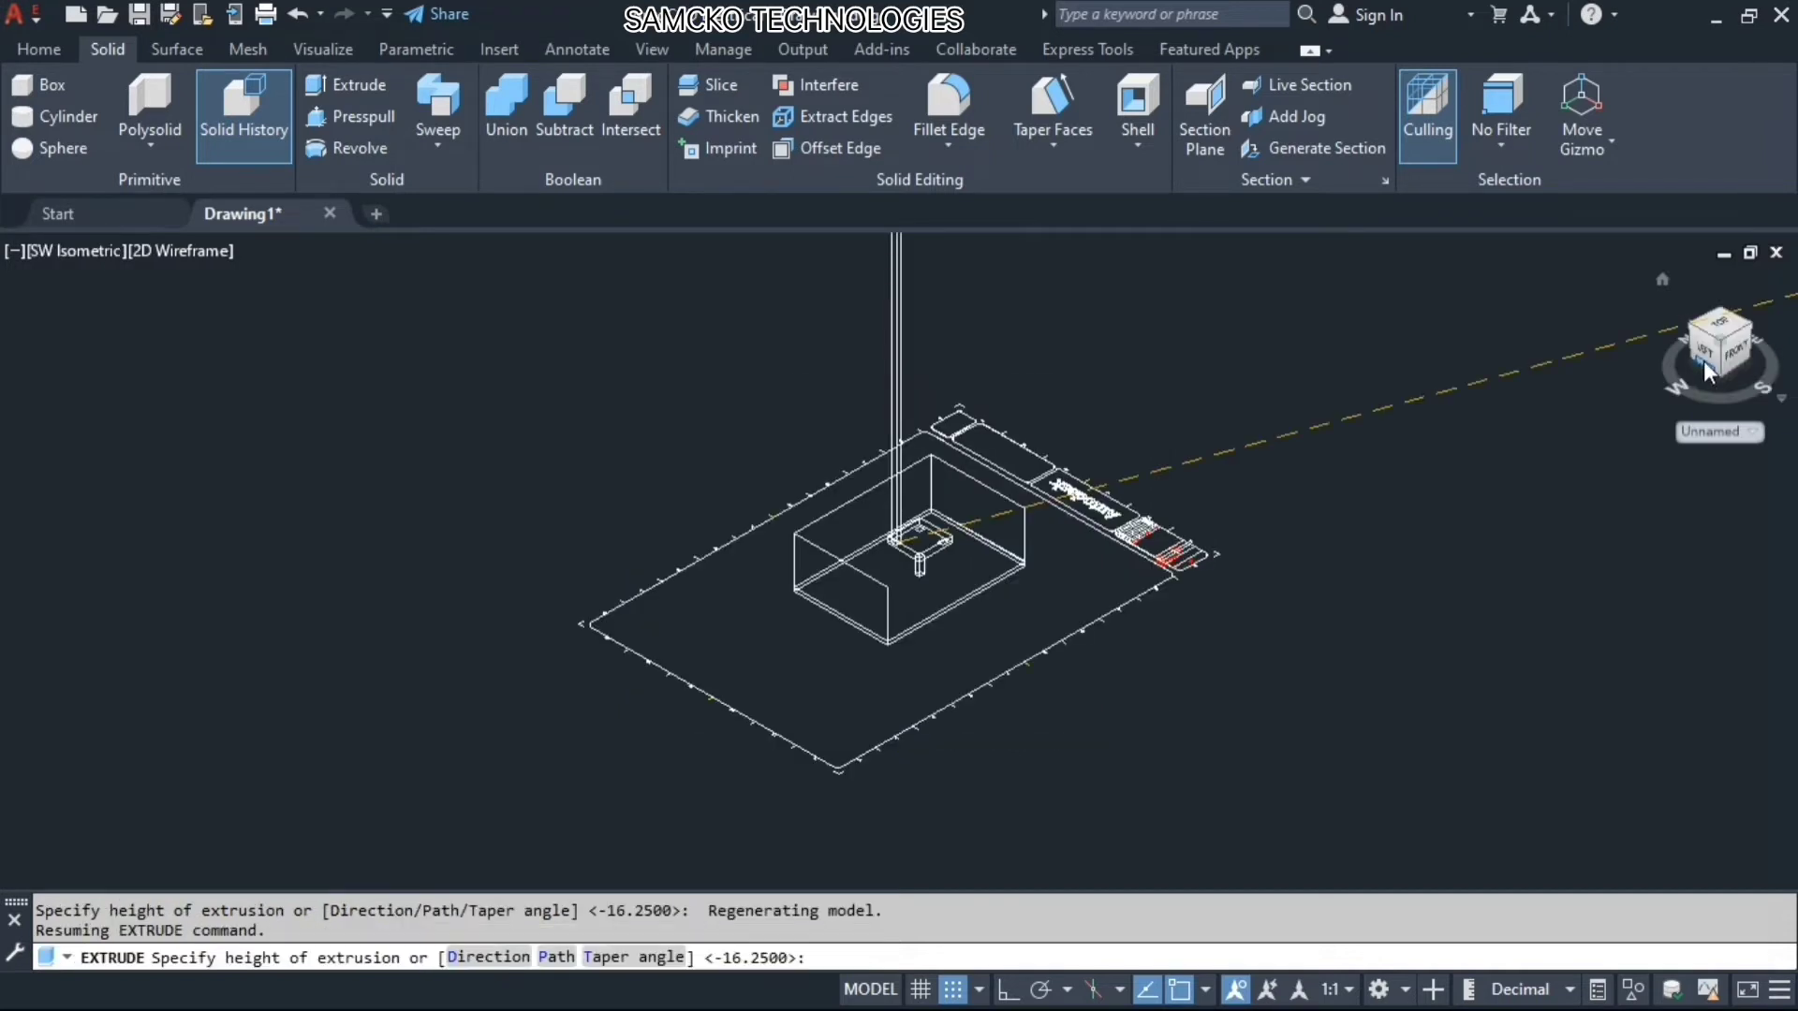
click(1737, 358)
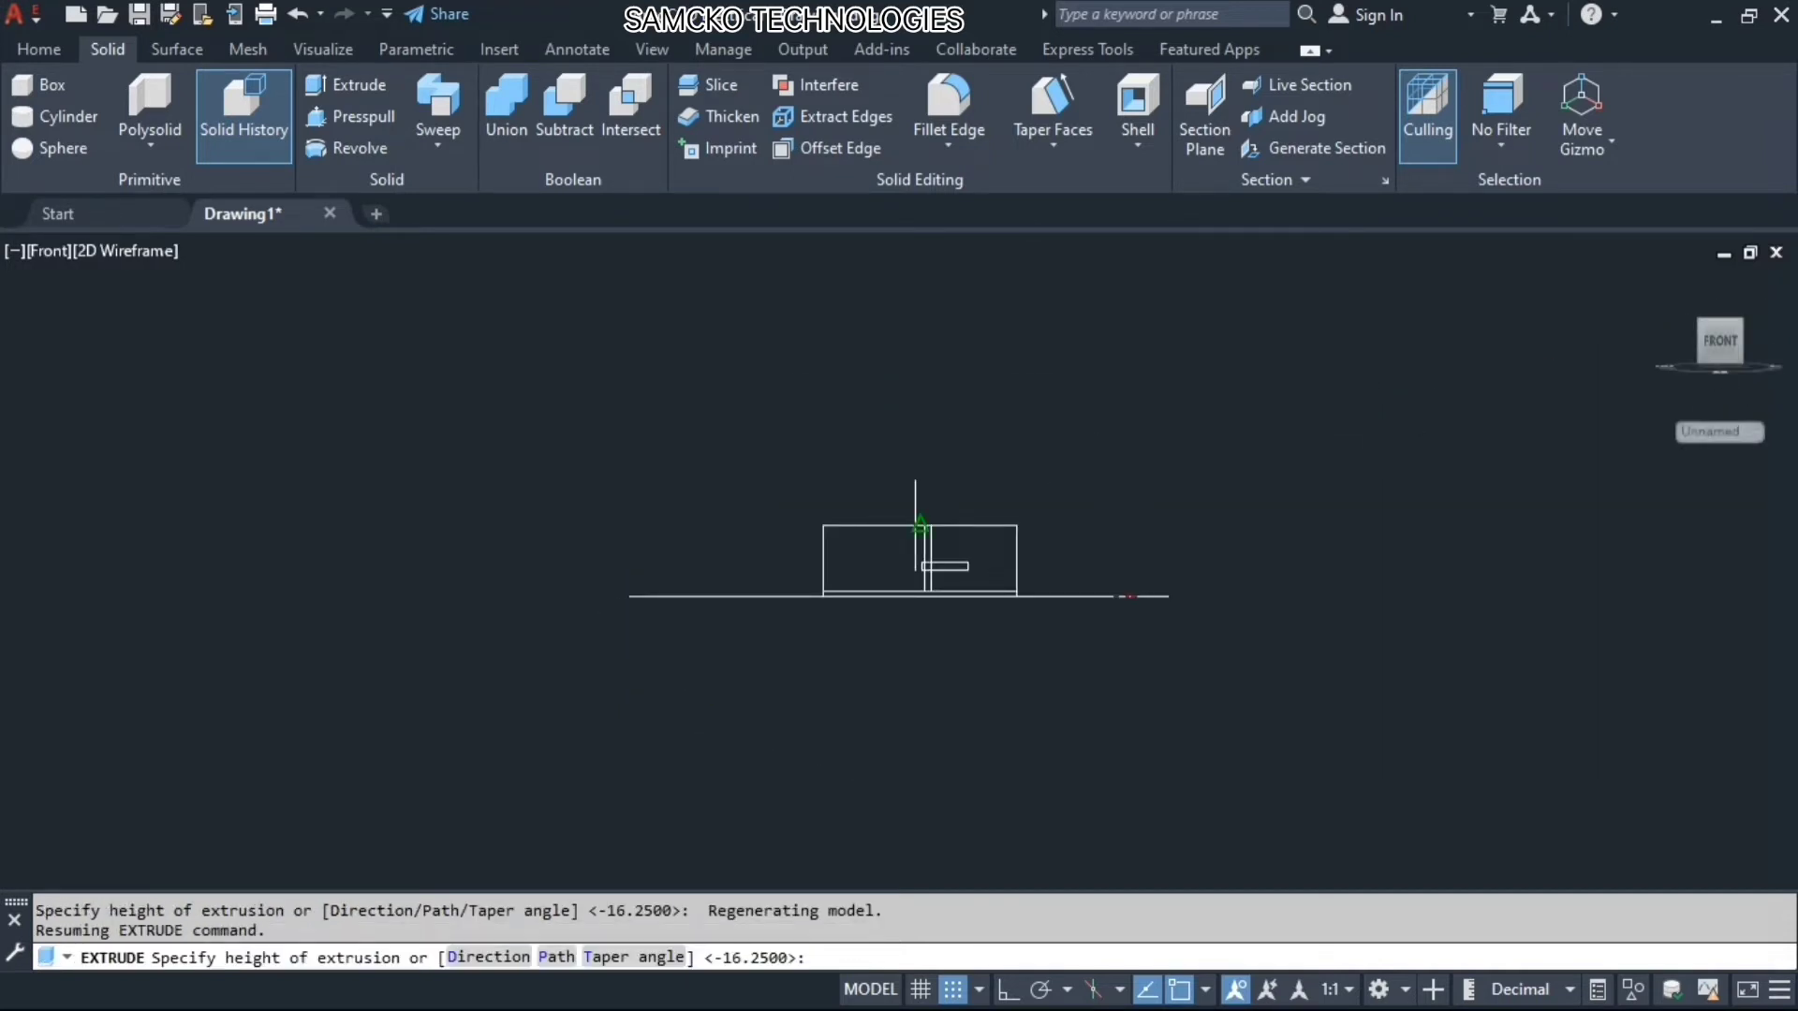
scroll(958, 585, up, 6)
scroll(961, 582, up, 2)
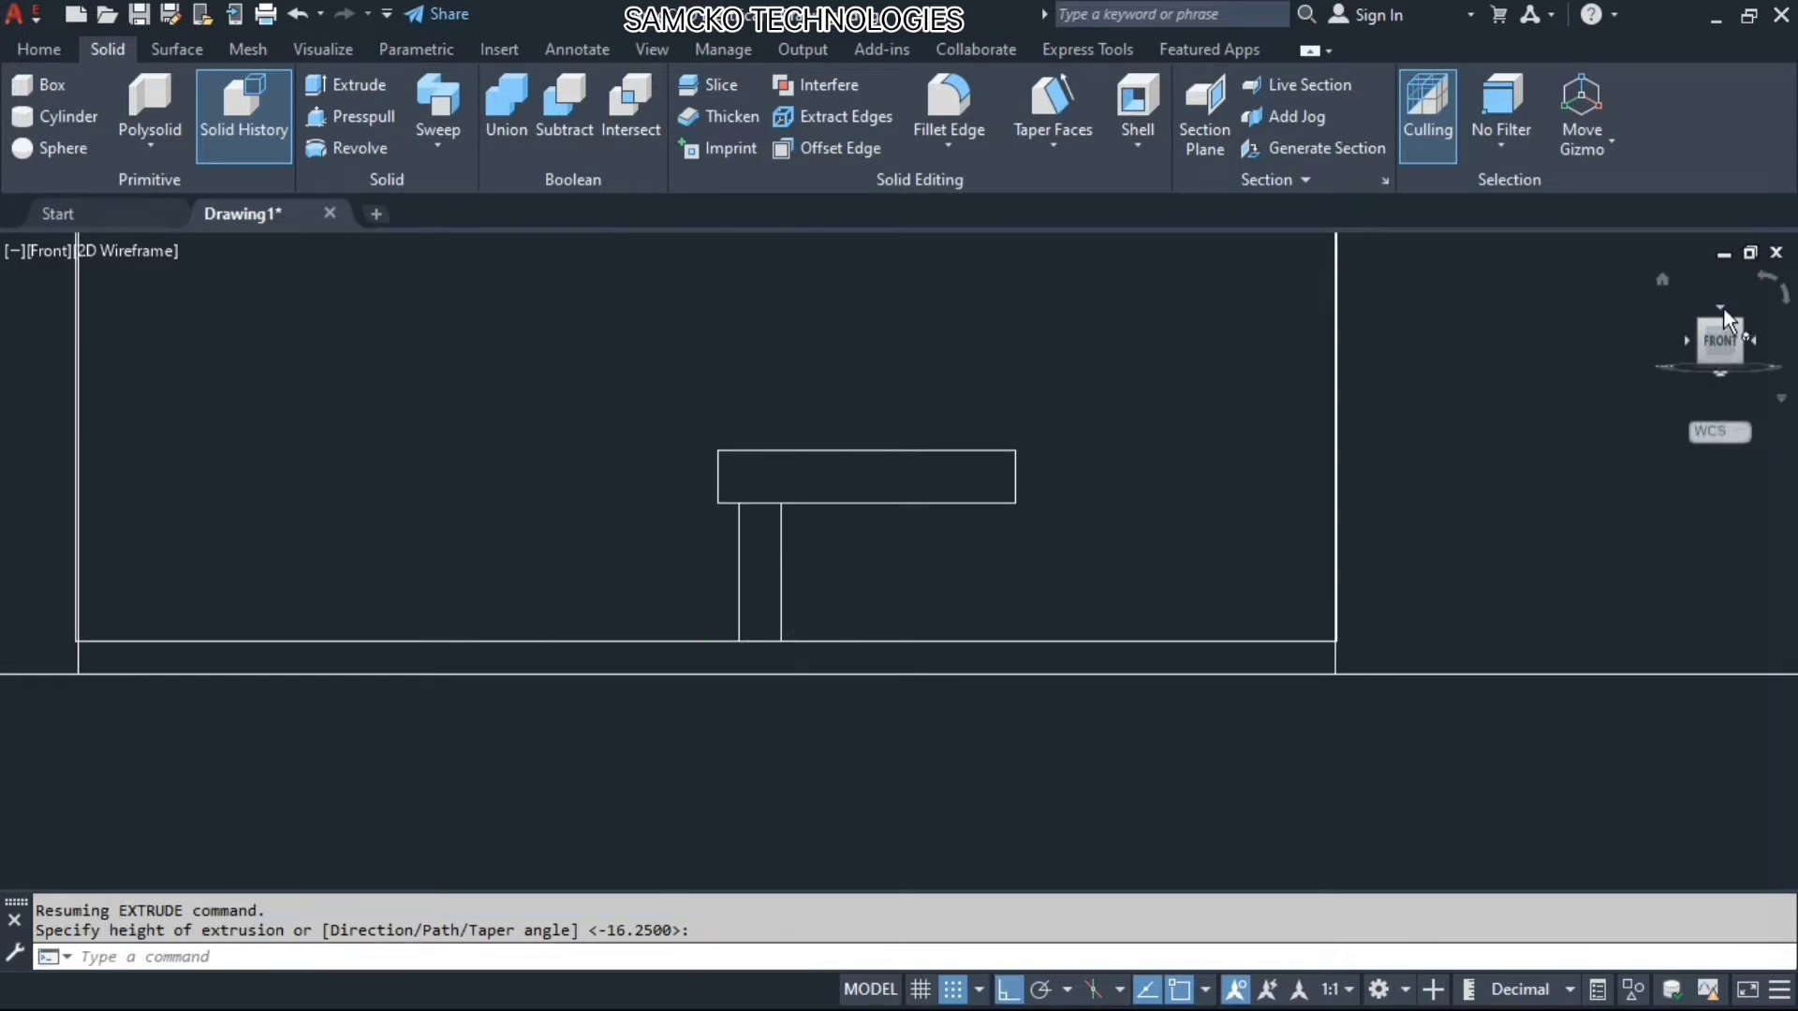
Extrude the north-east small square down to the slab's top face, ending level with the first two legs
click(1723, 343)
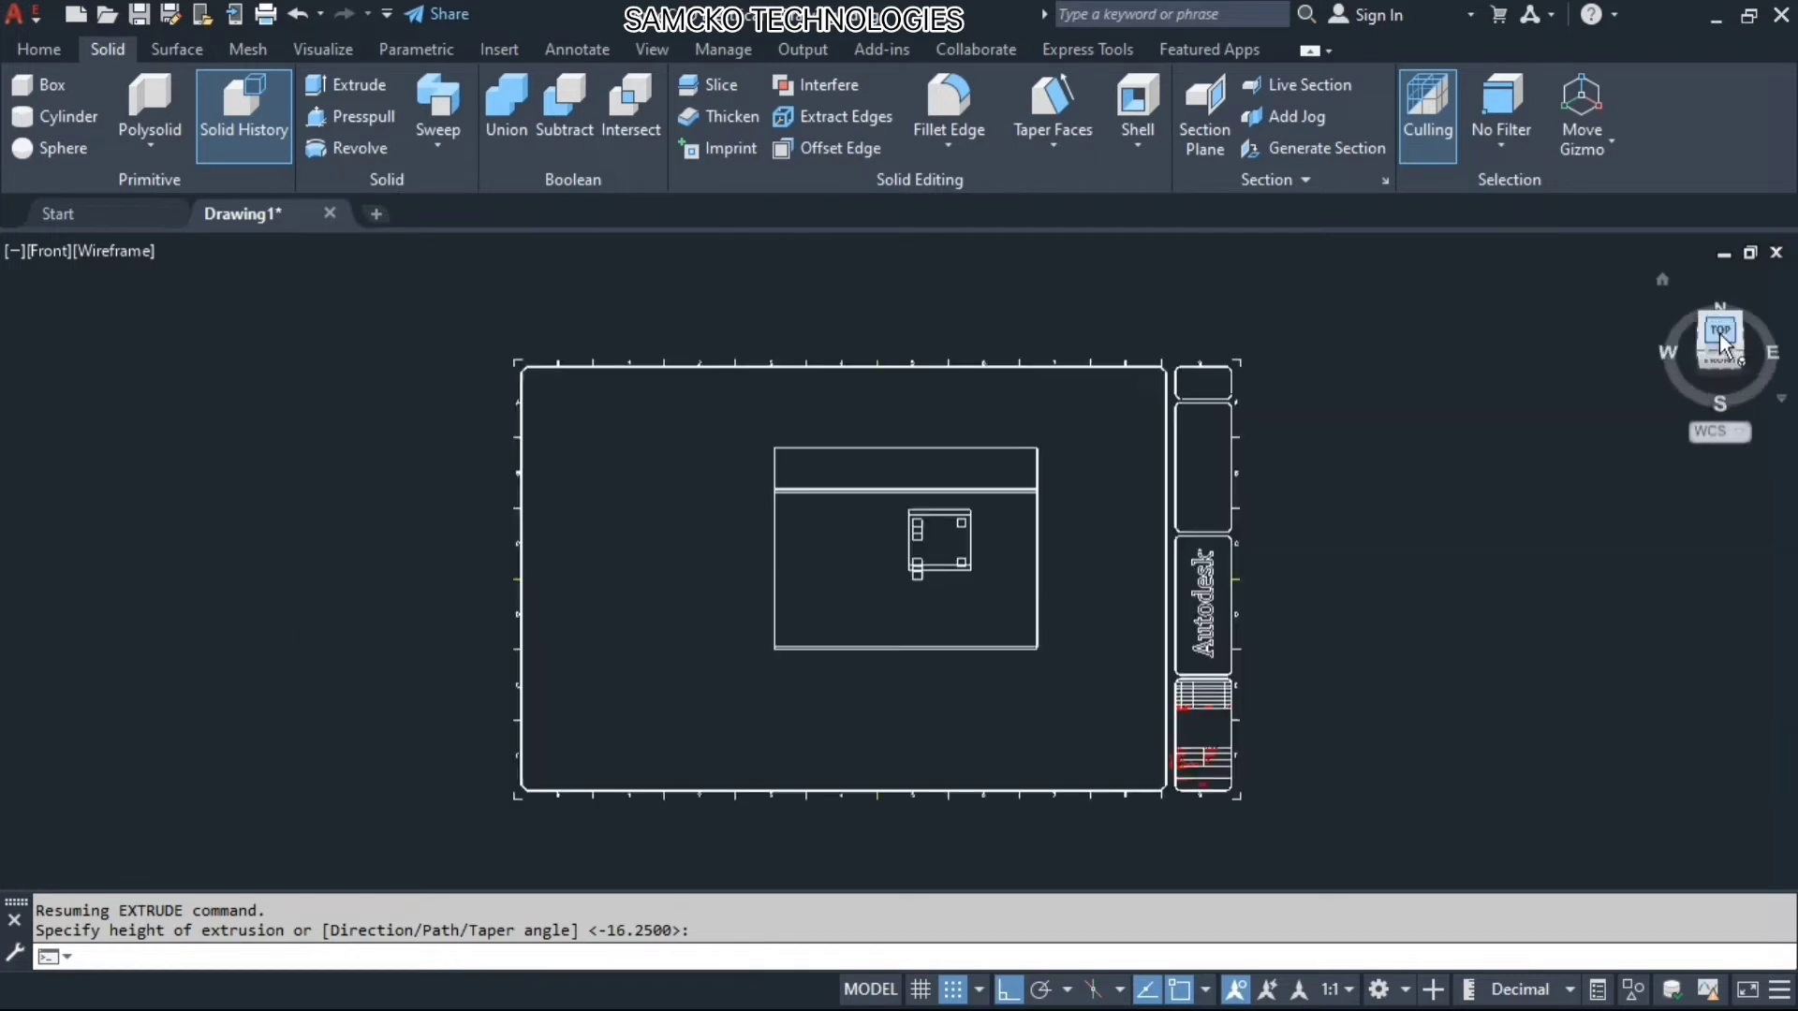
click(352, 92)
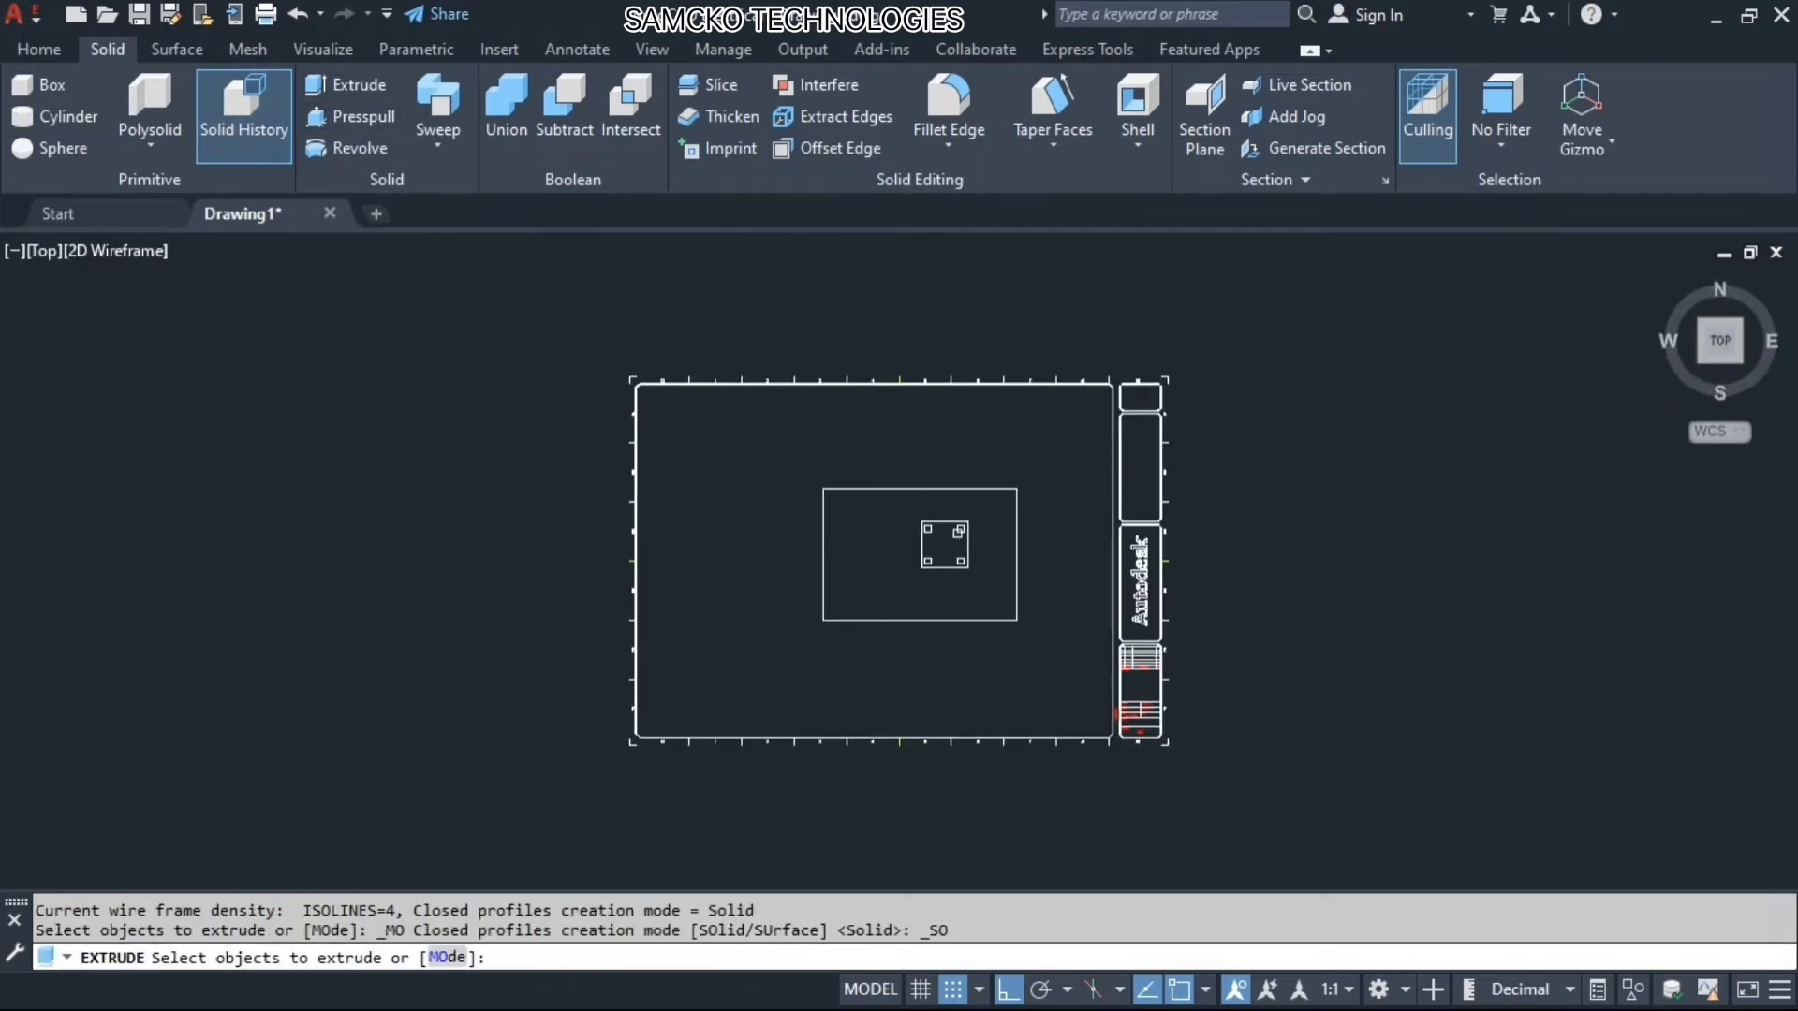
click(961, 532)
key(Return)
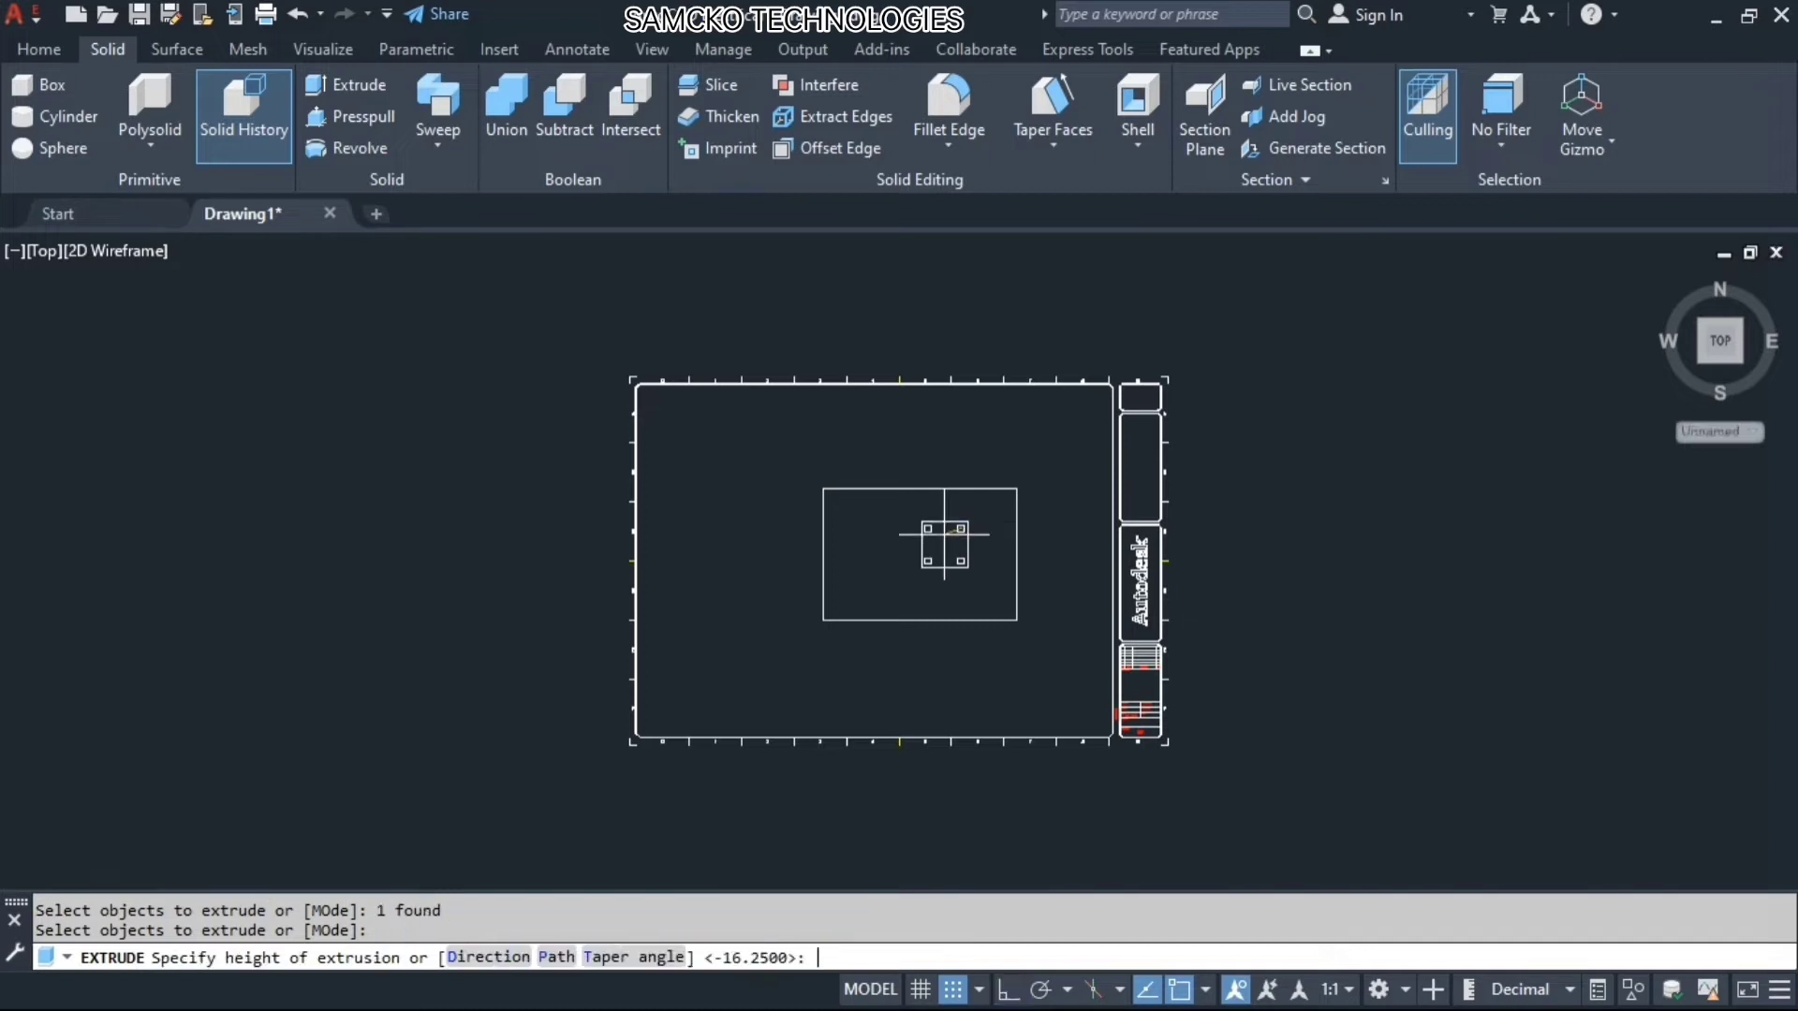
click(1701, 362)
click(1733, 356)
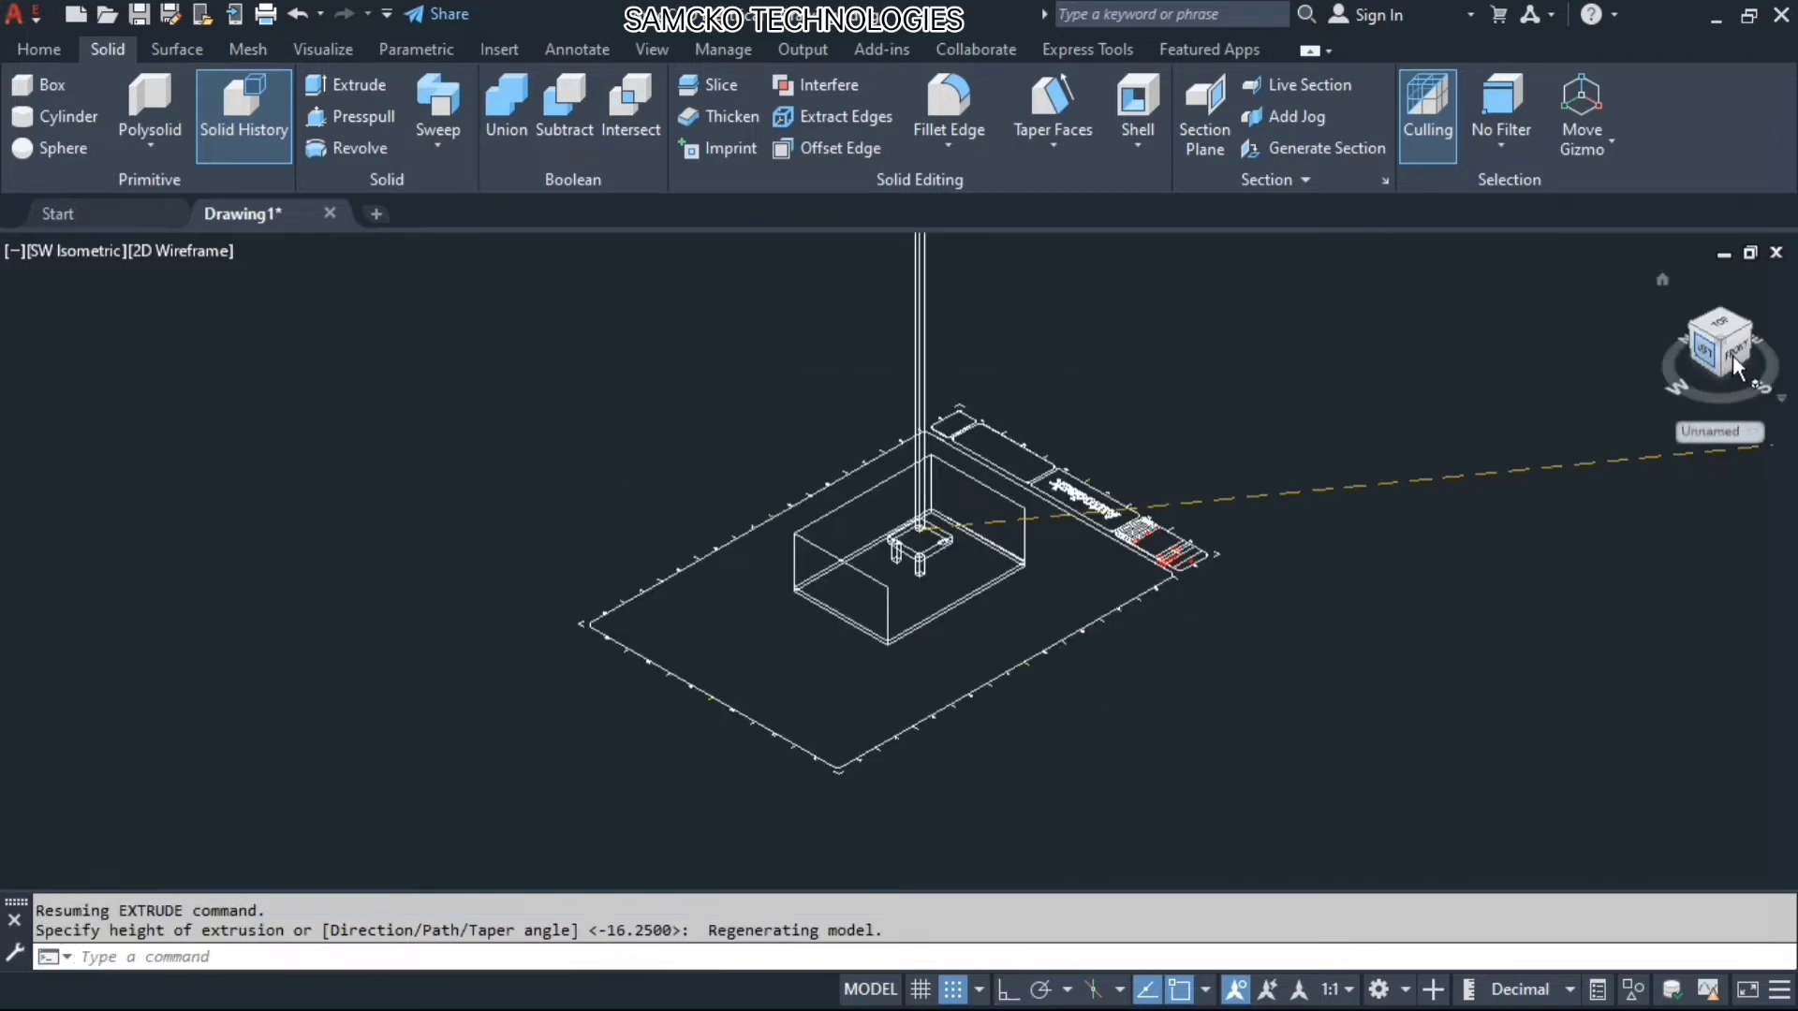
scroll(983, 581, up, 8)
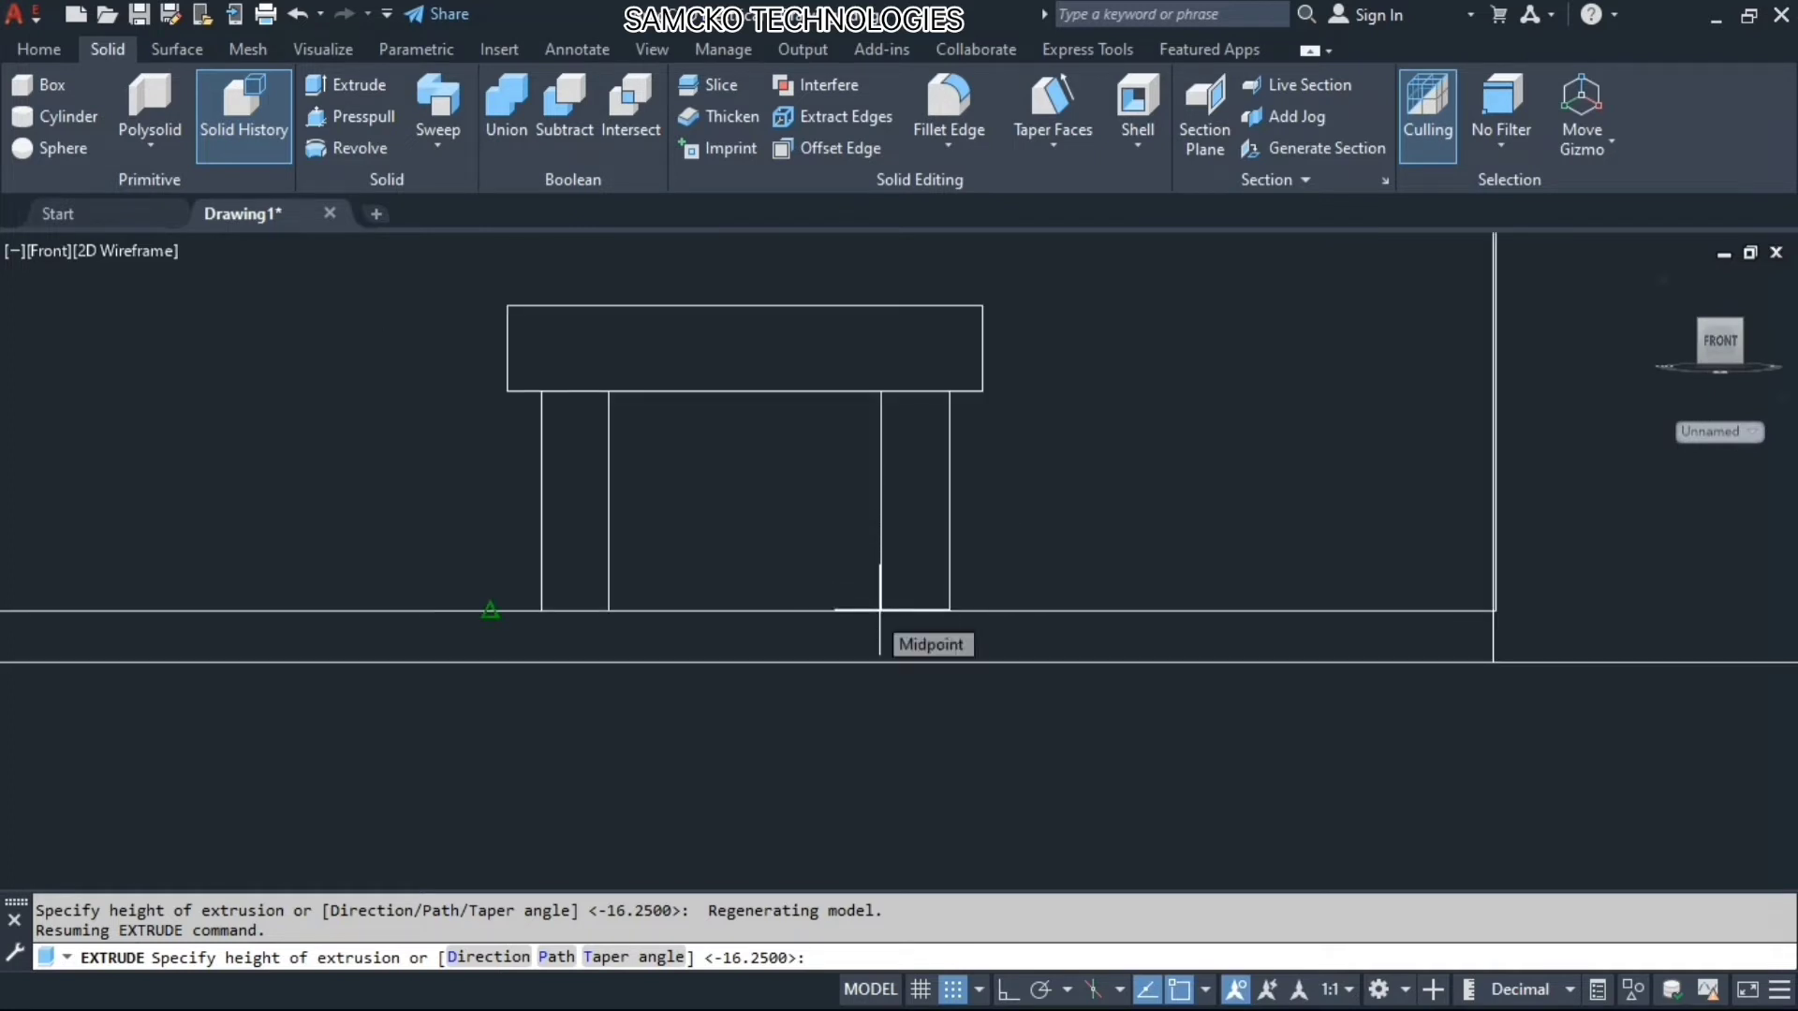
click(880, 610)
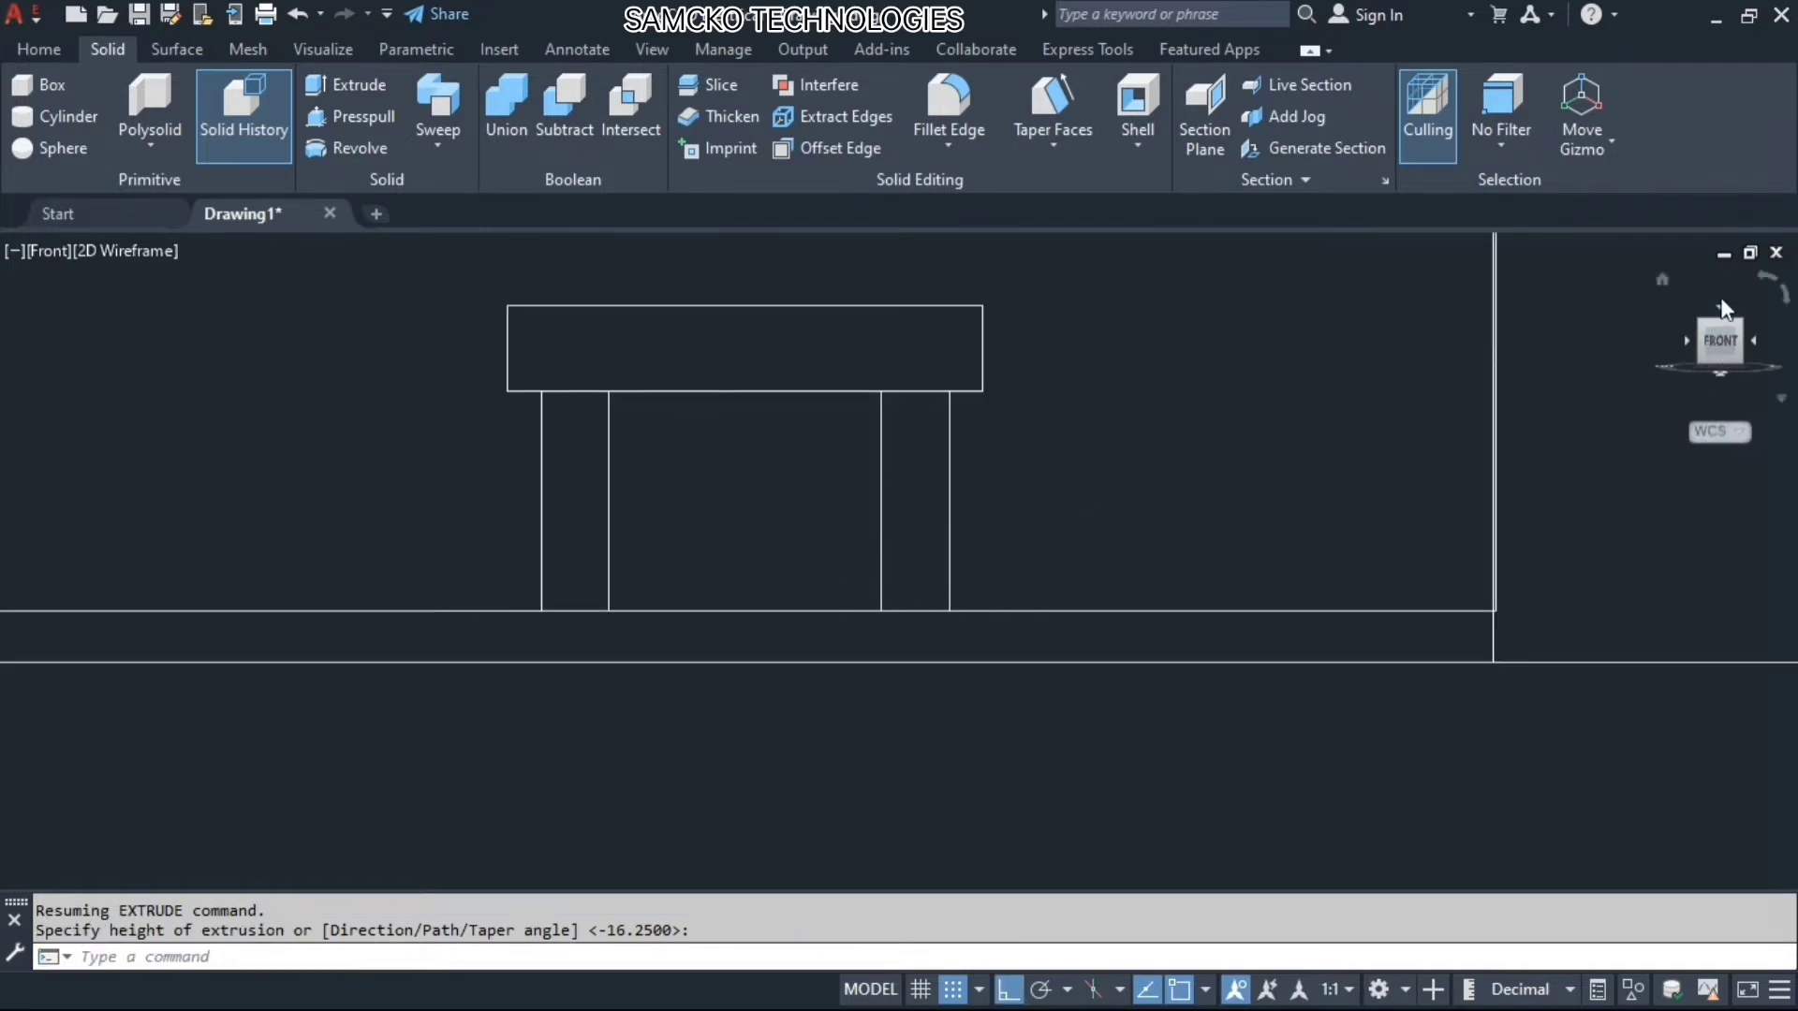
Extrude the south-east small square down to the slab's top face as the fourth table leg
click(1719, 311)
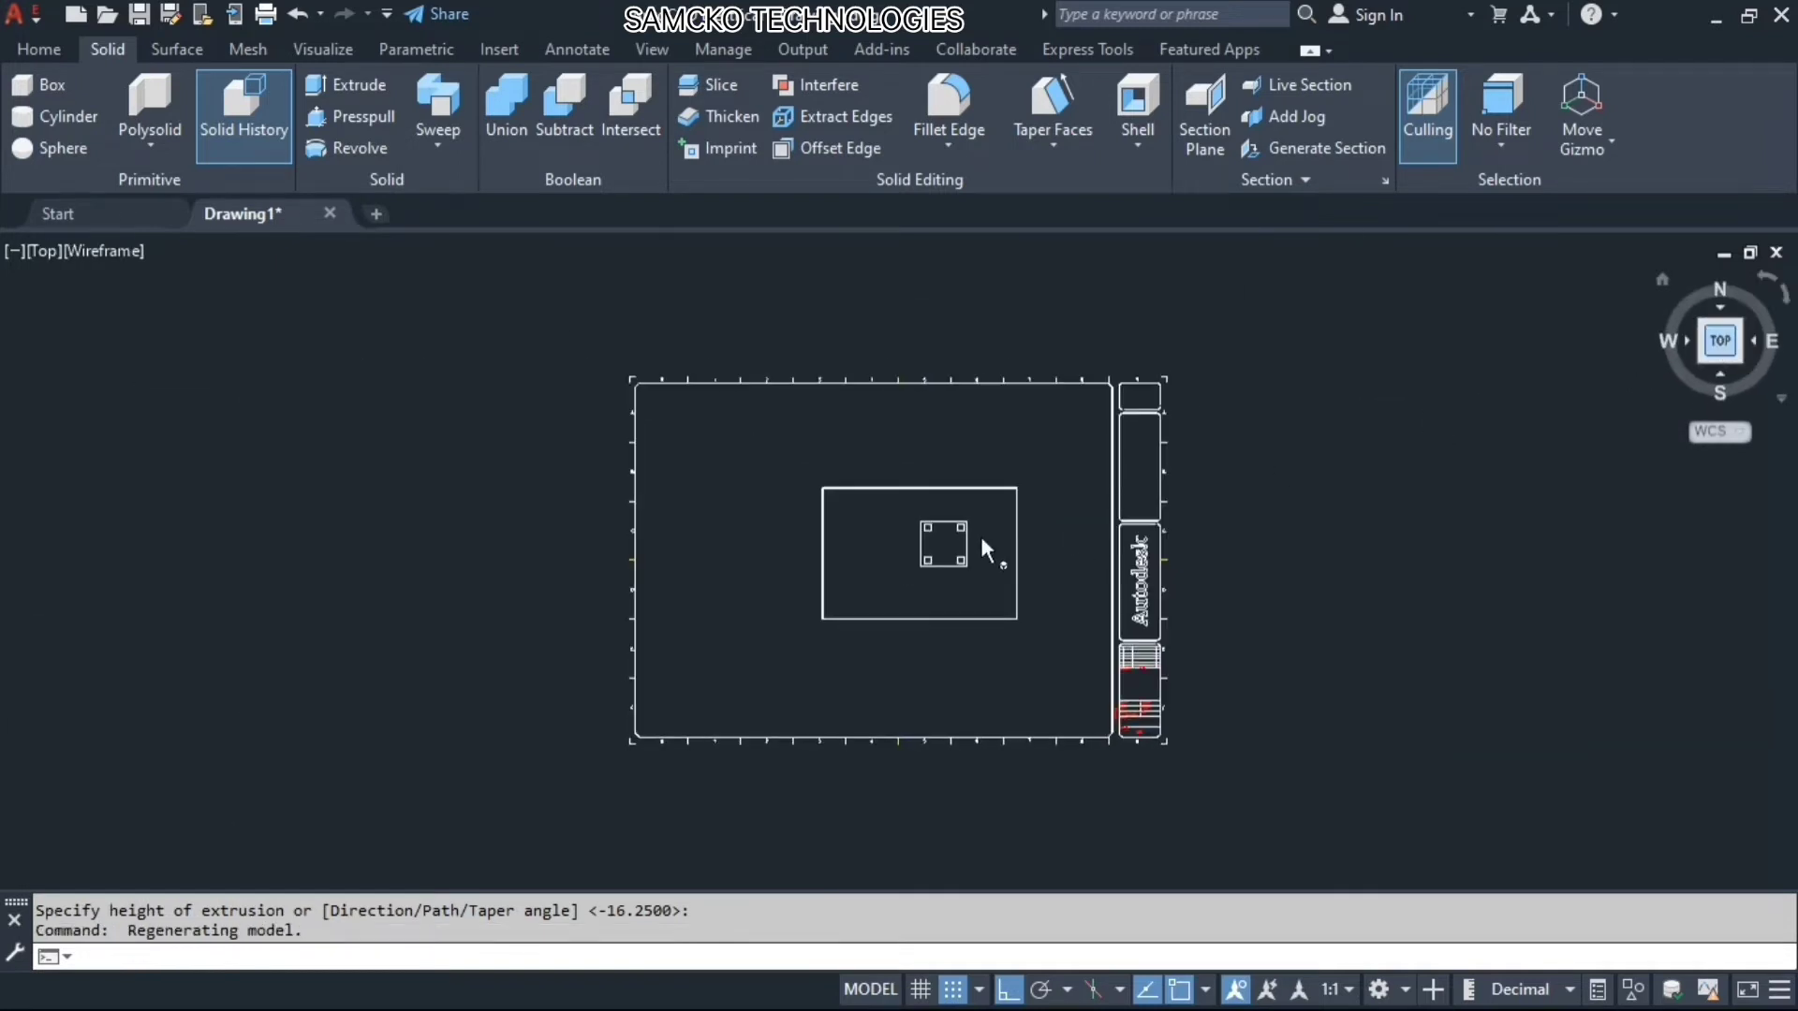
click(359, 88)
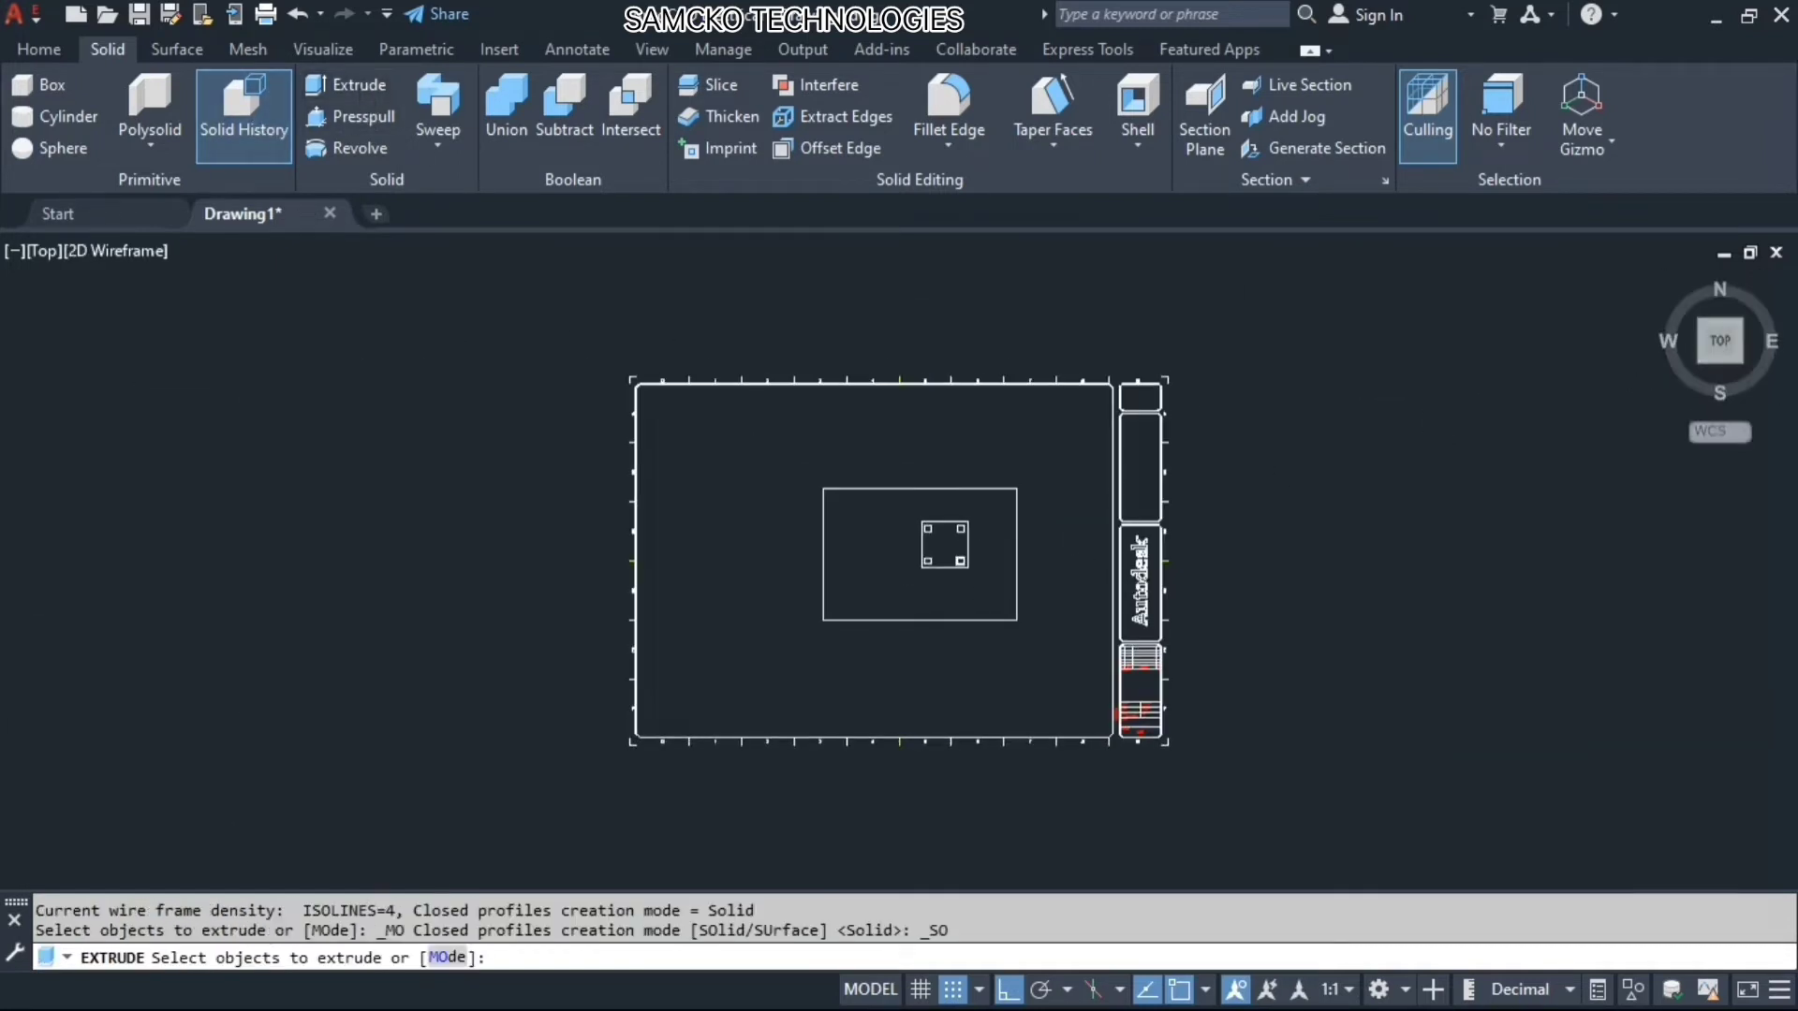
click(960, 562)
key(Return)
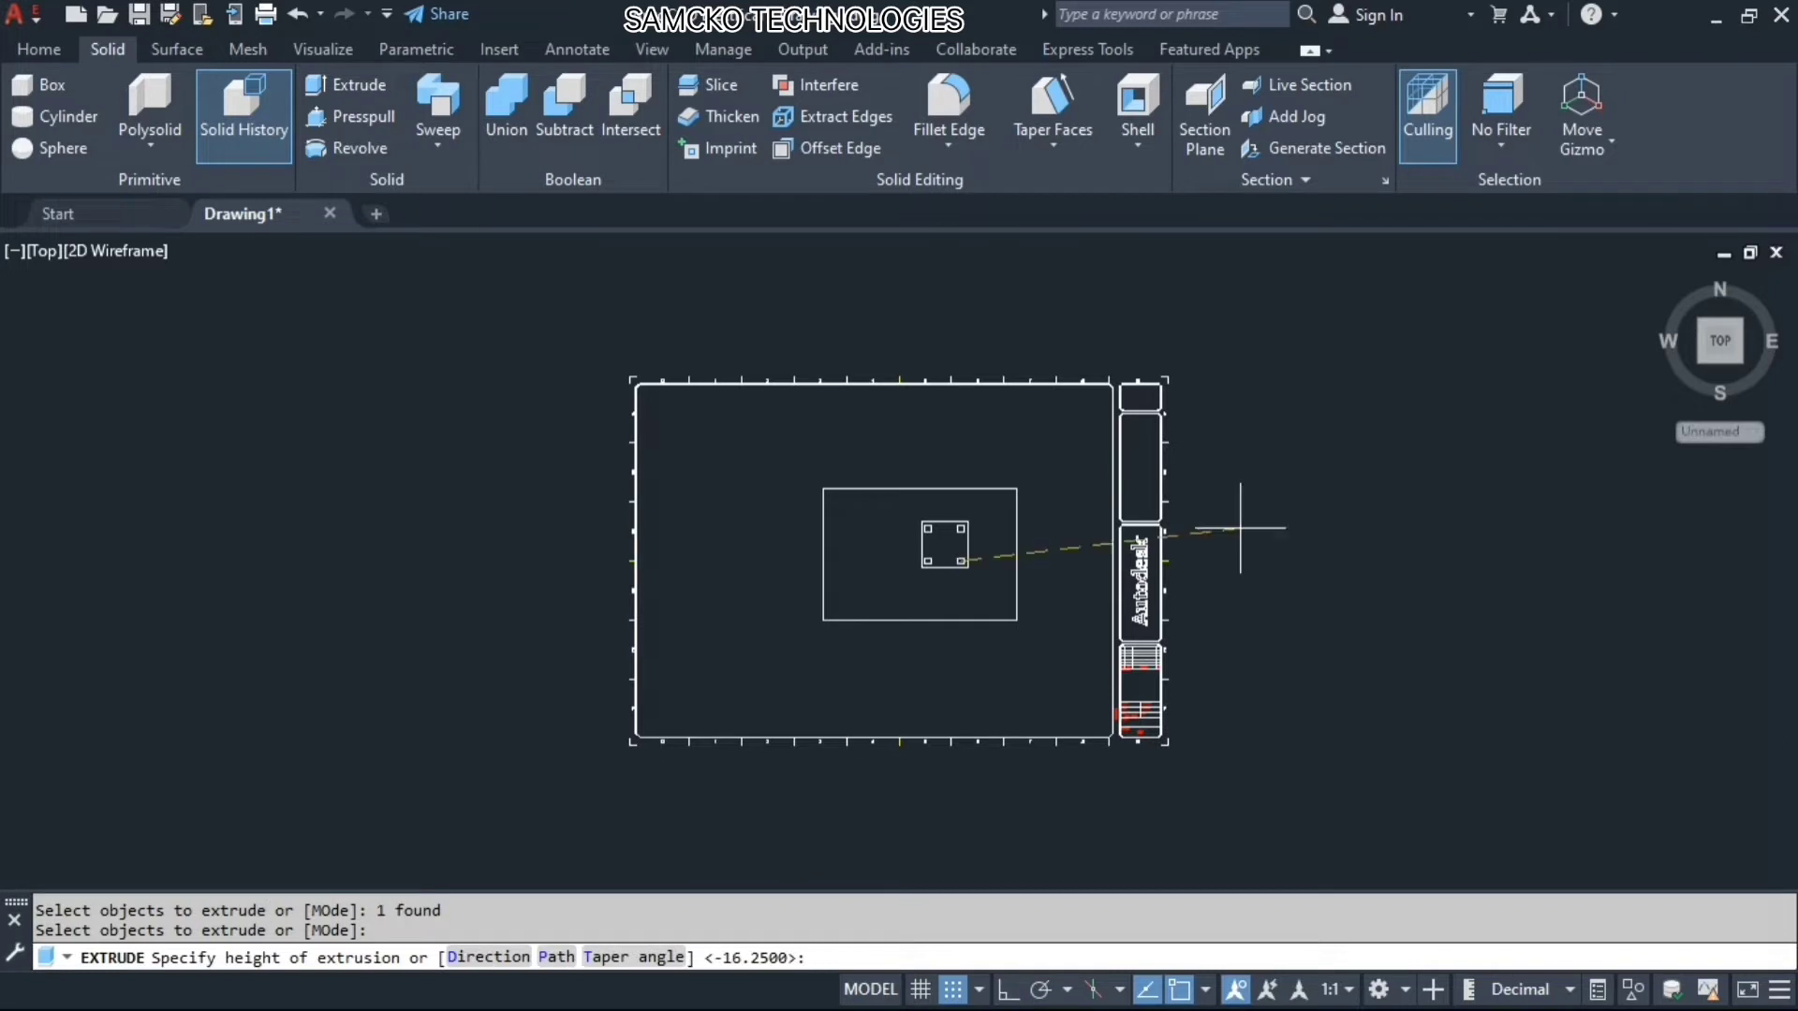
click(1721, 373)
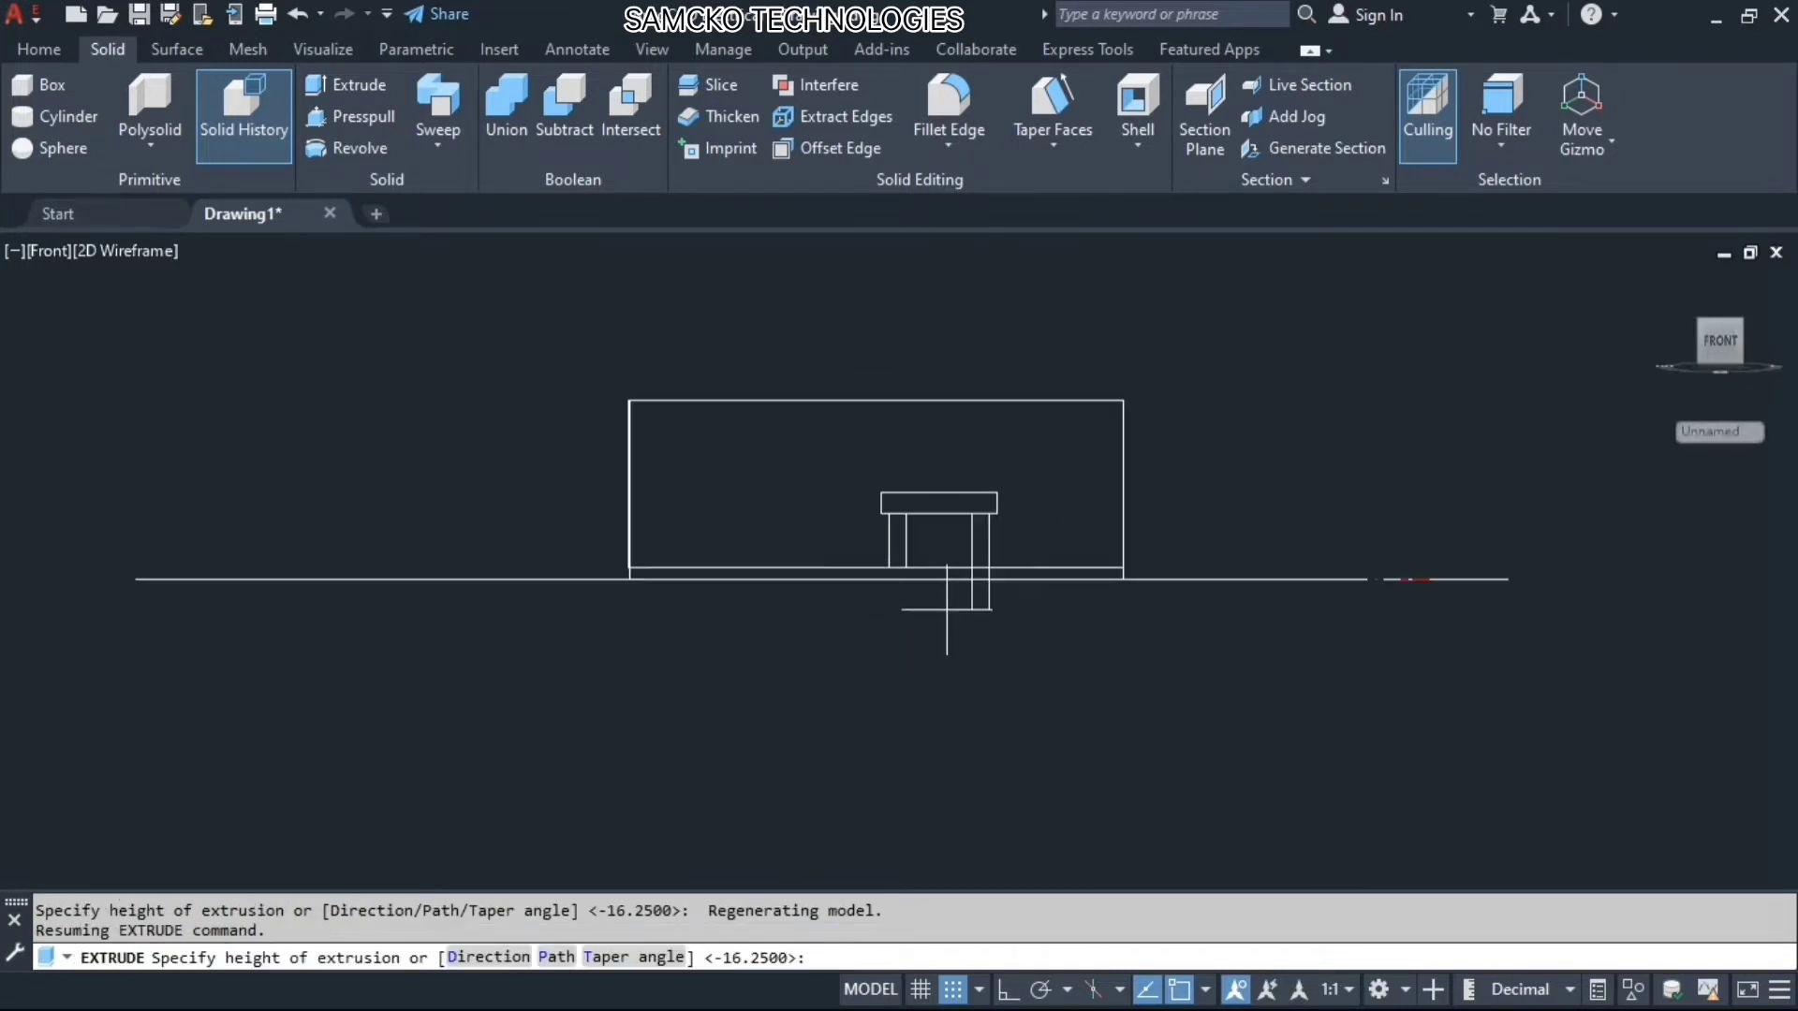
scroll(947, 609, up, 8)
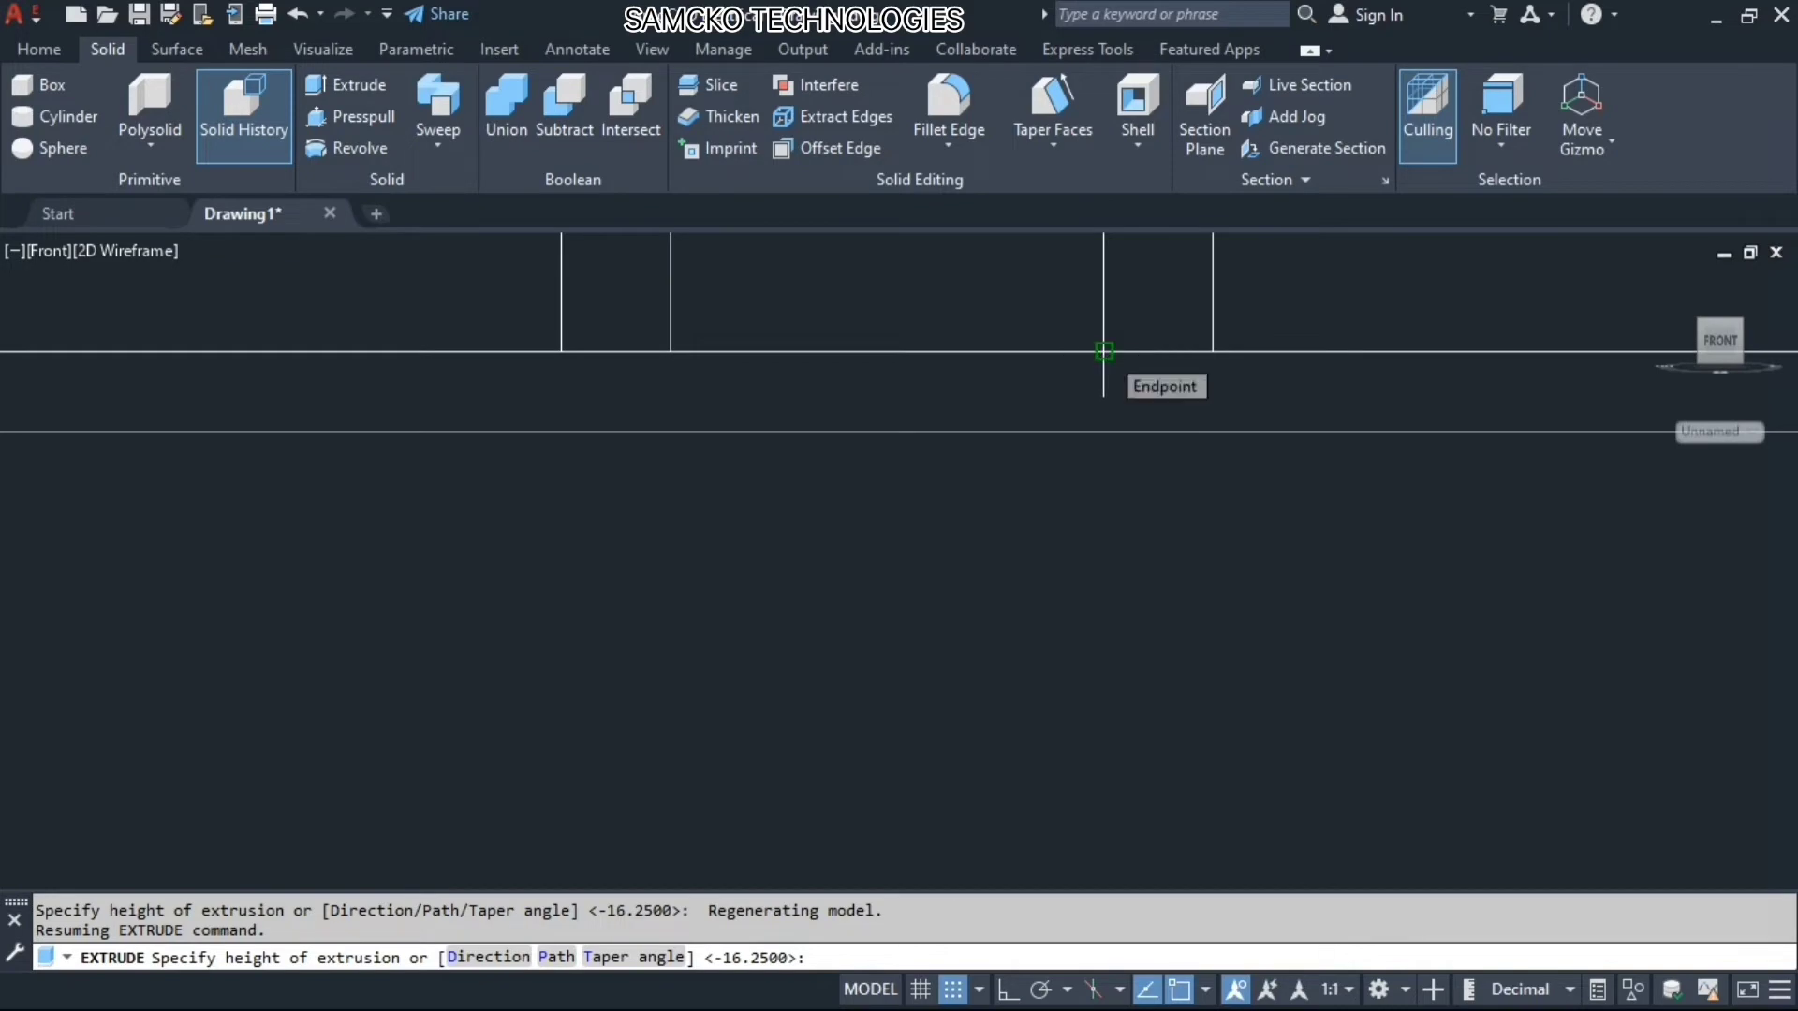
click(1105, 352)
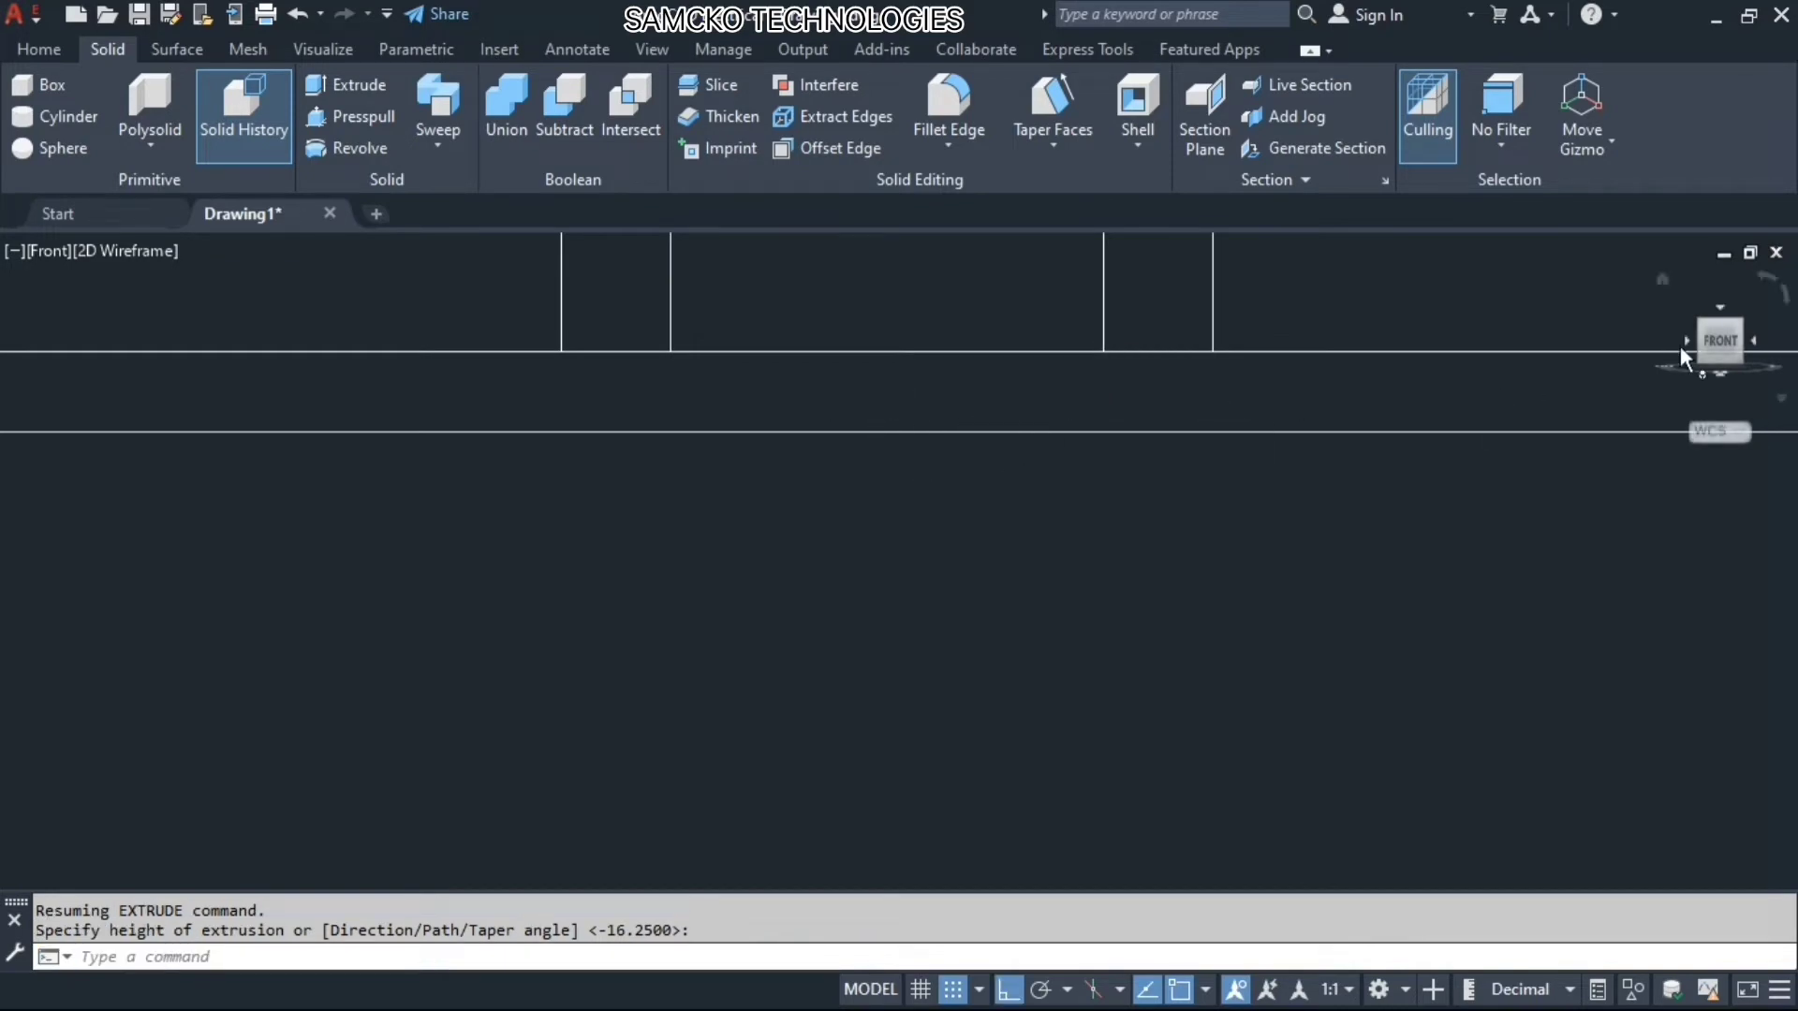
In the home isometric view, open the Materials Browser with the RMAT command
click(1662, 278)
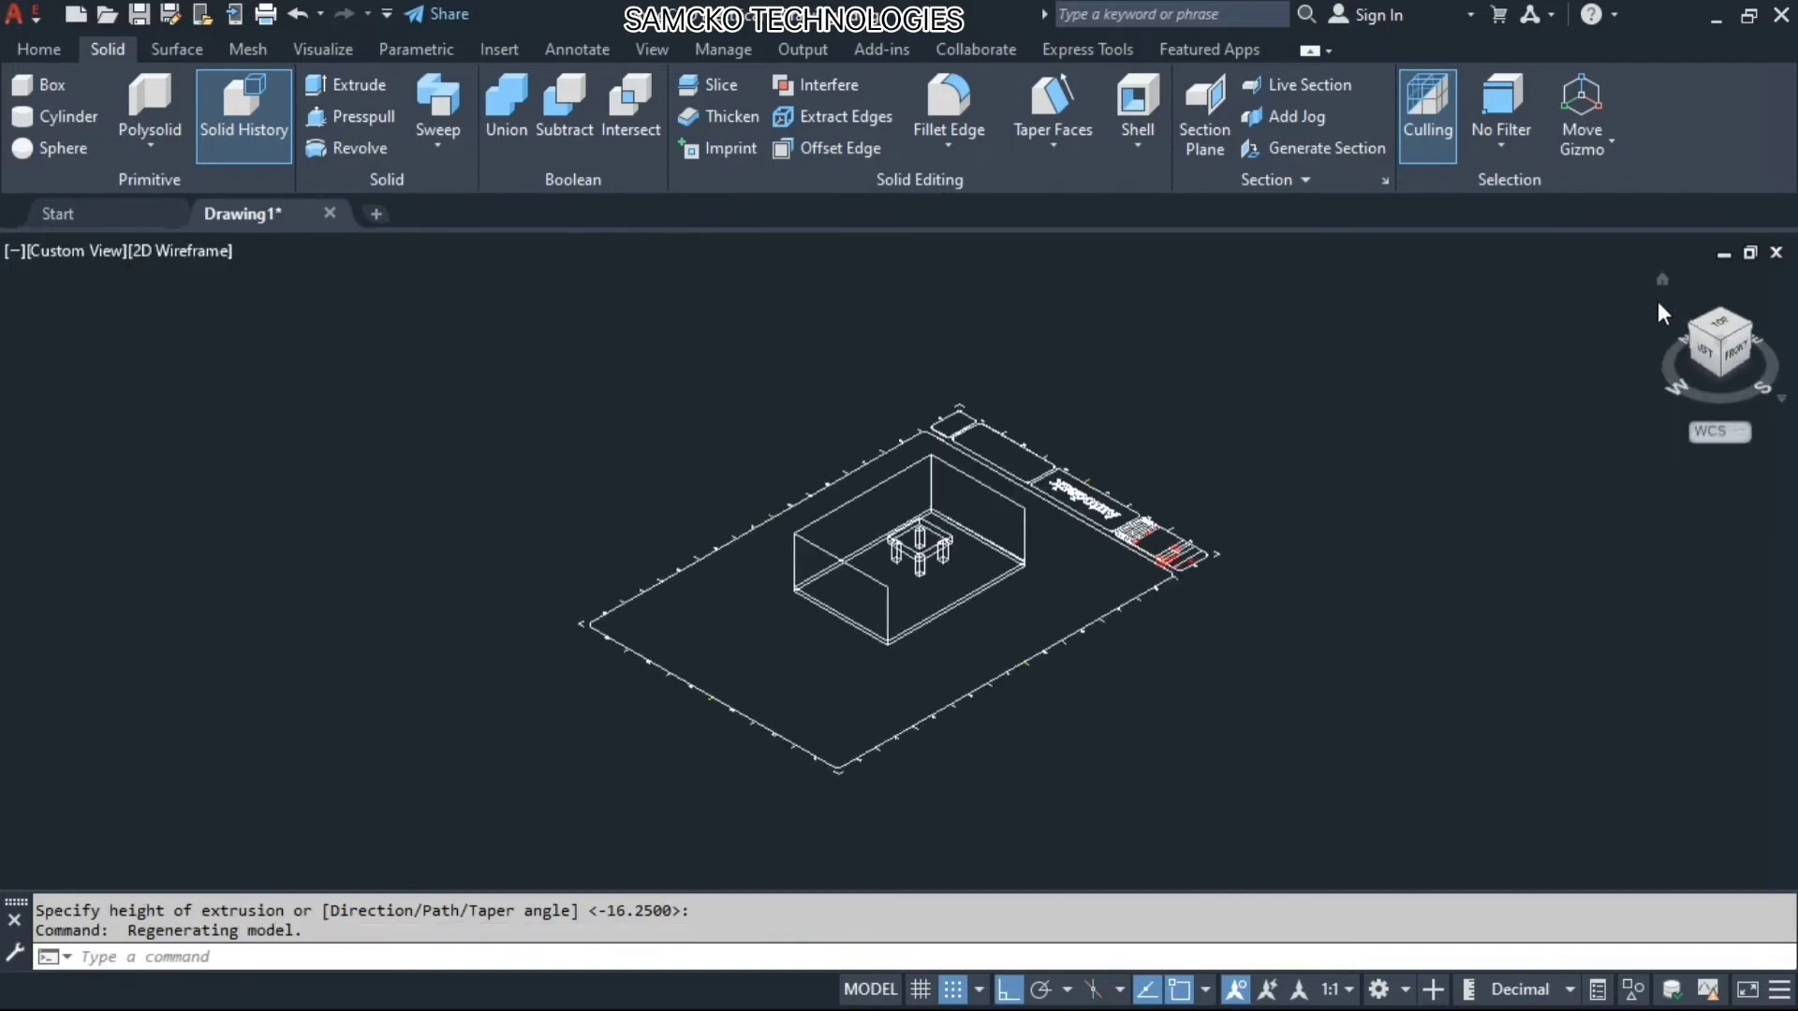
scroll(980, 516, up, 8)
scroll(963, 515, down, 1)
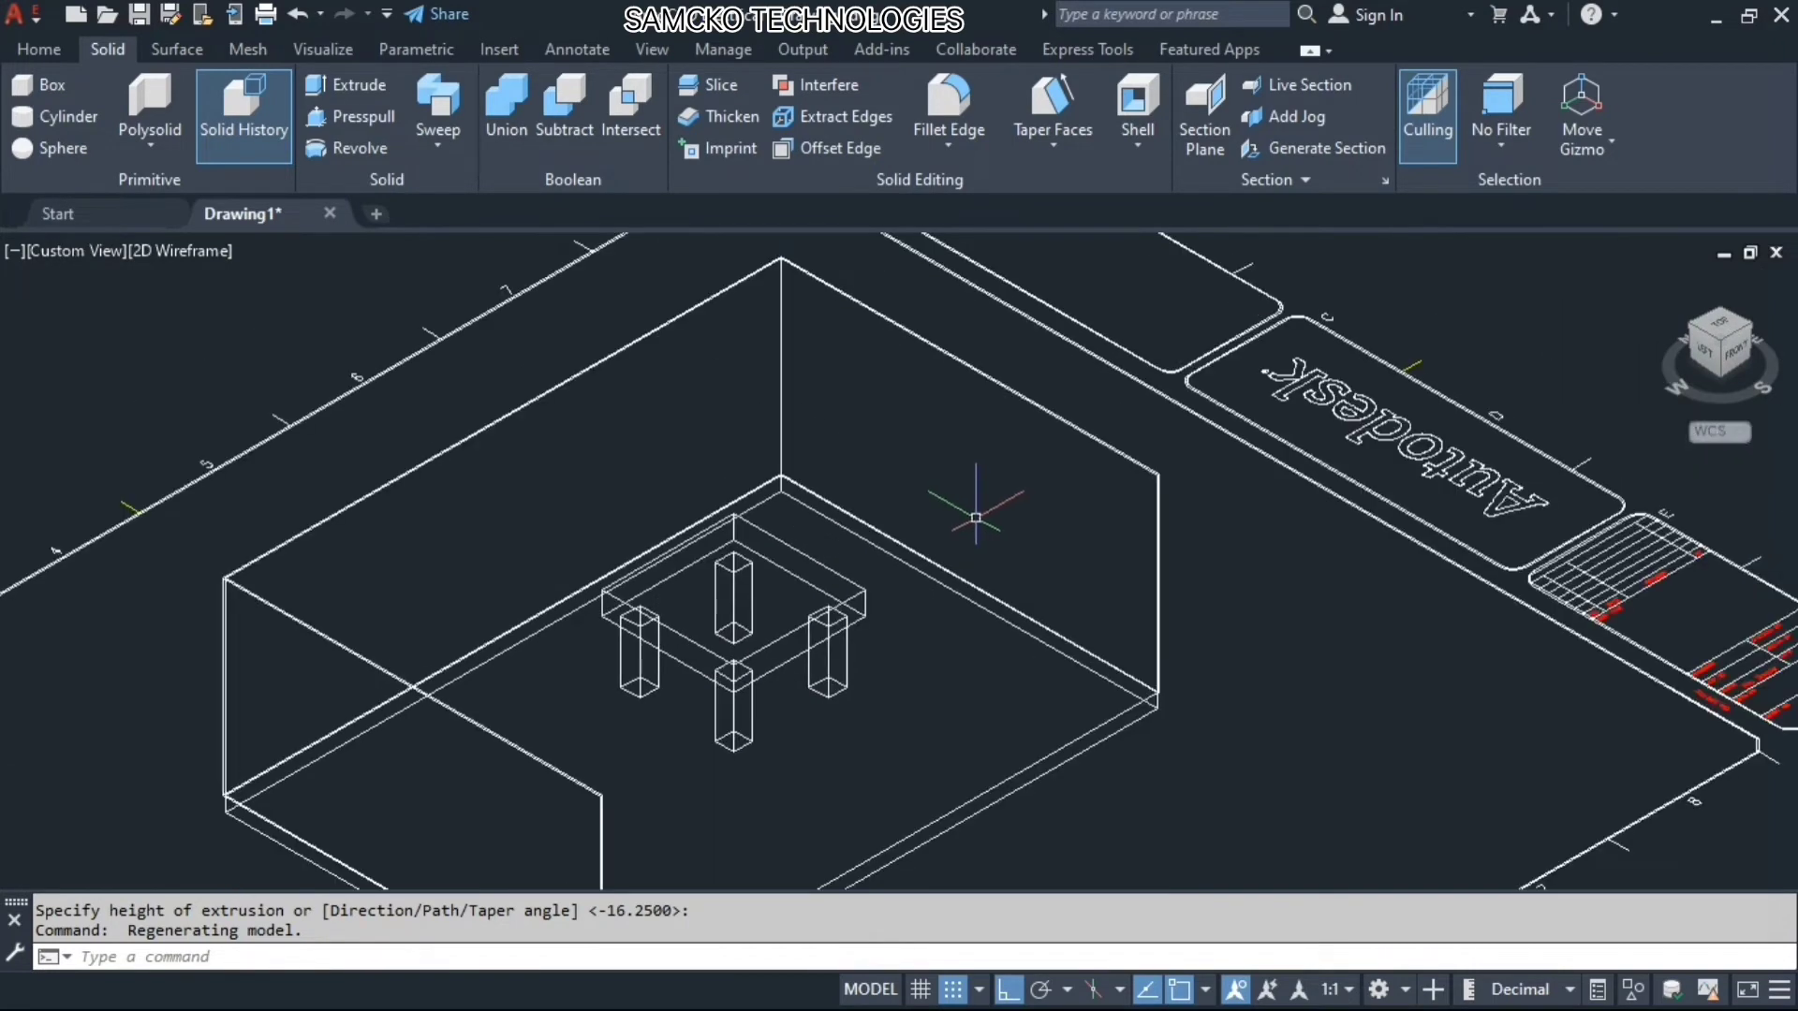
scroll(700, 755, down, 2)
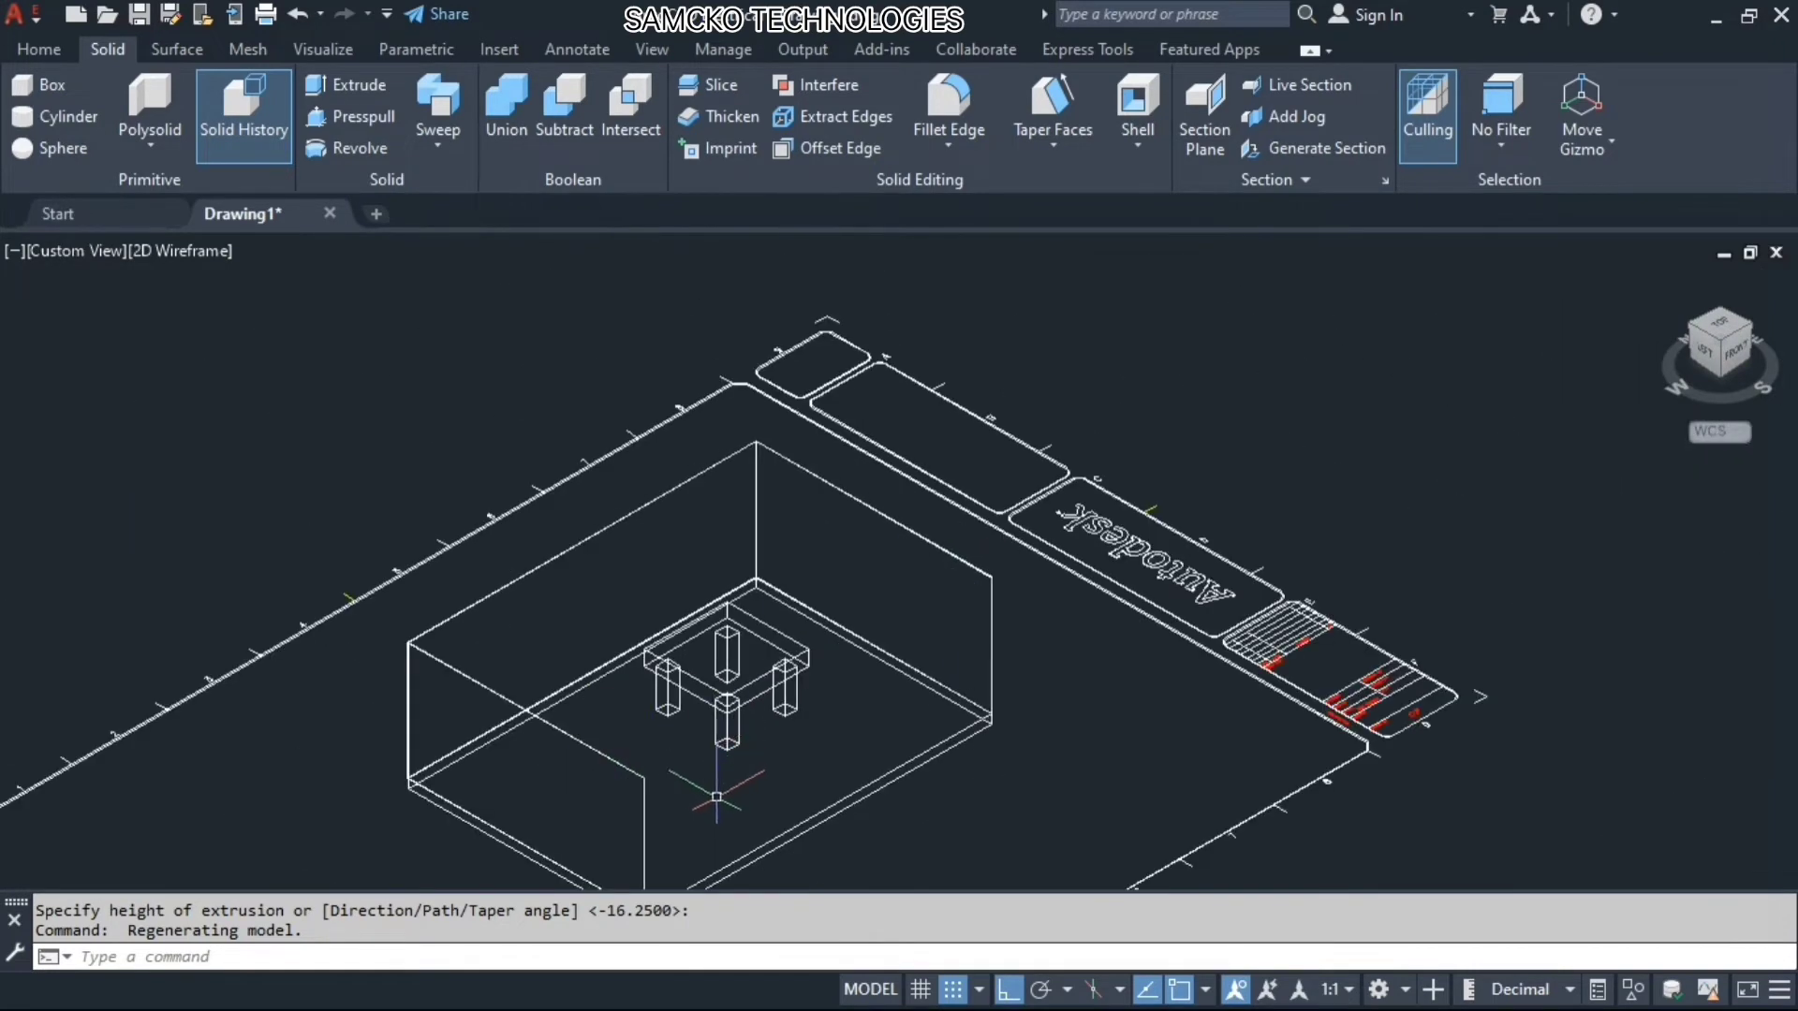
middle_drag(702, 795, 737, 693)
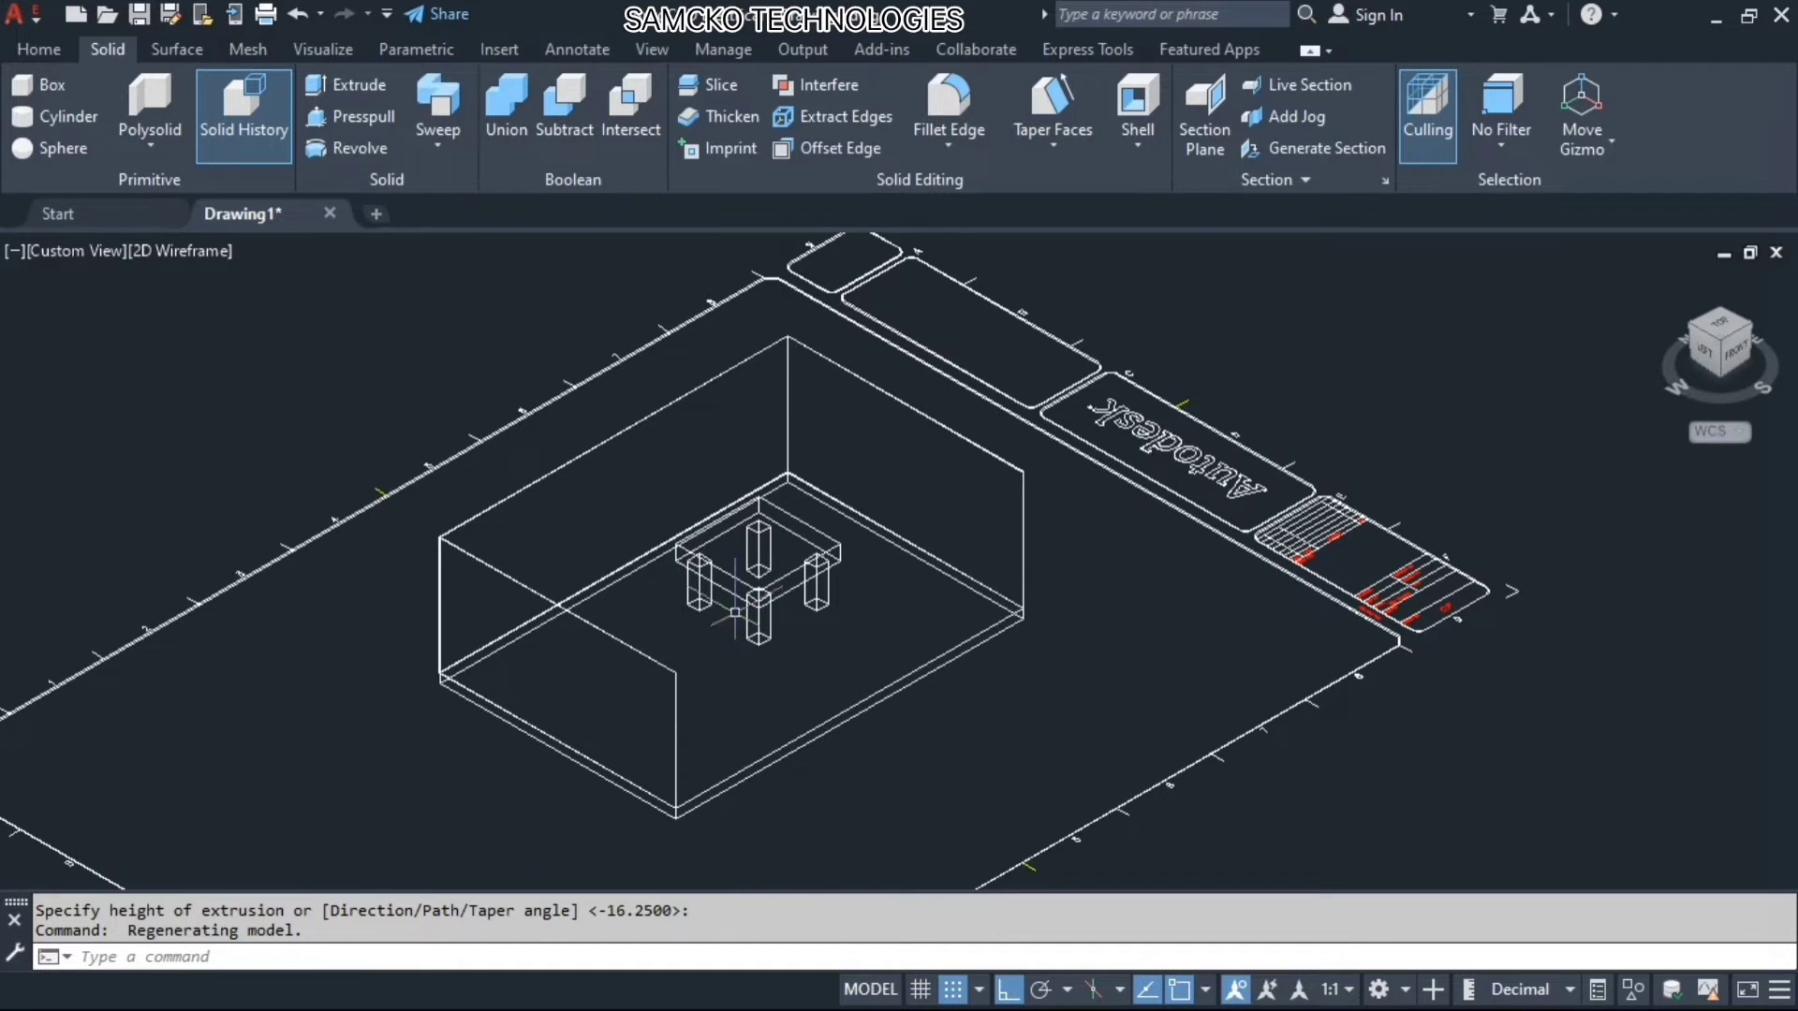
click(596, 961)
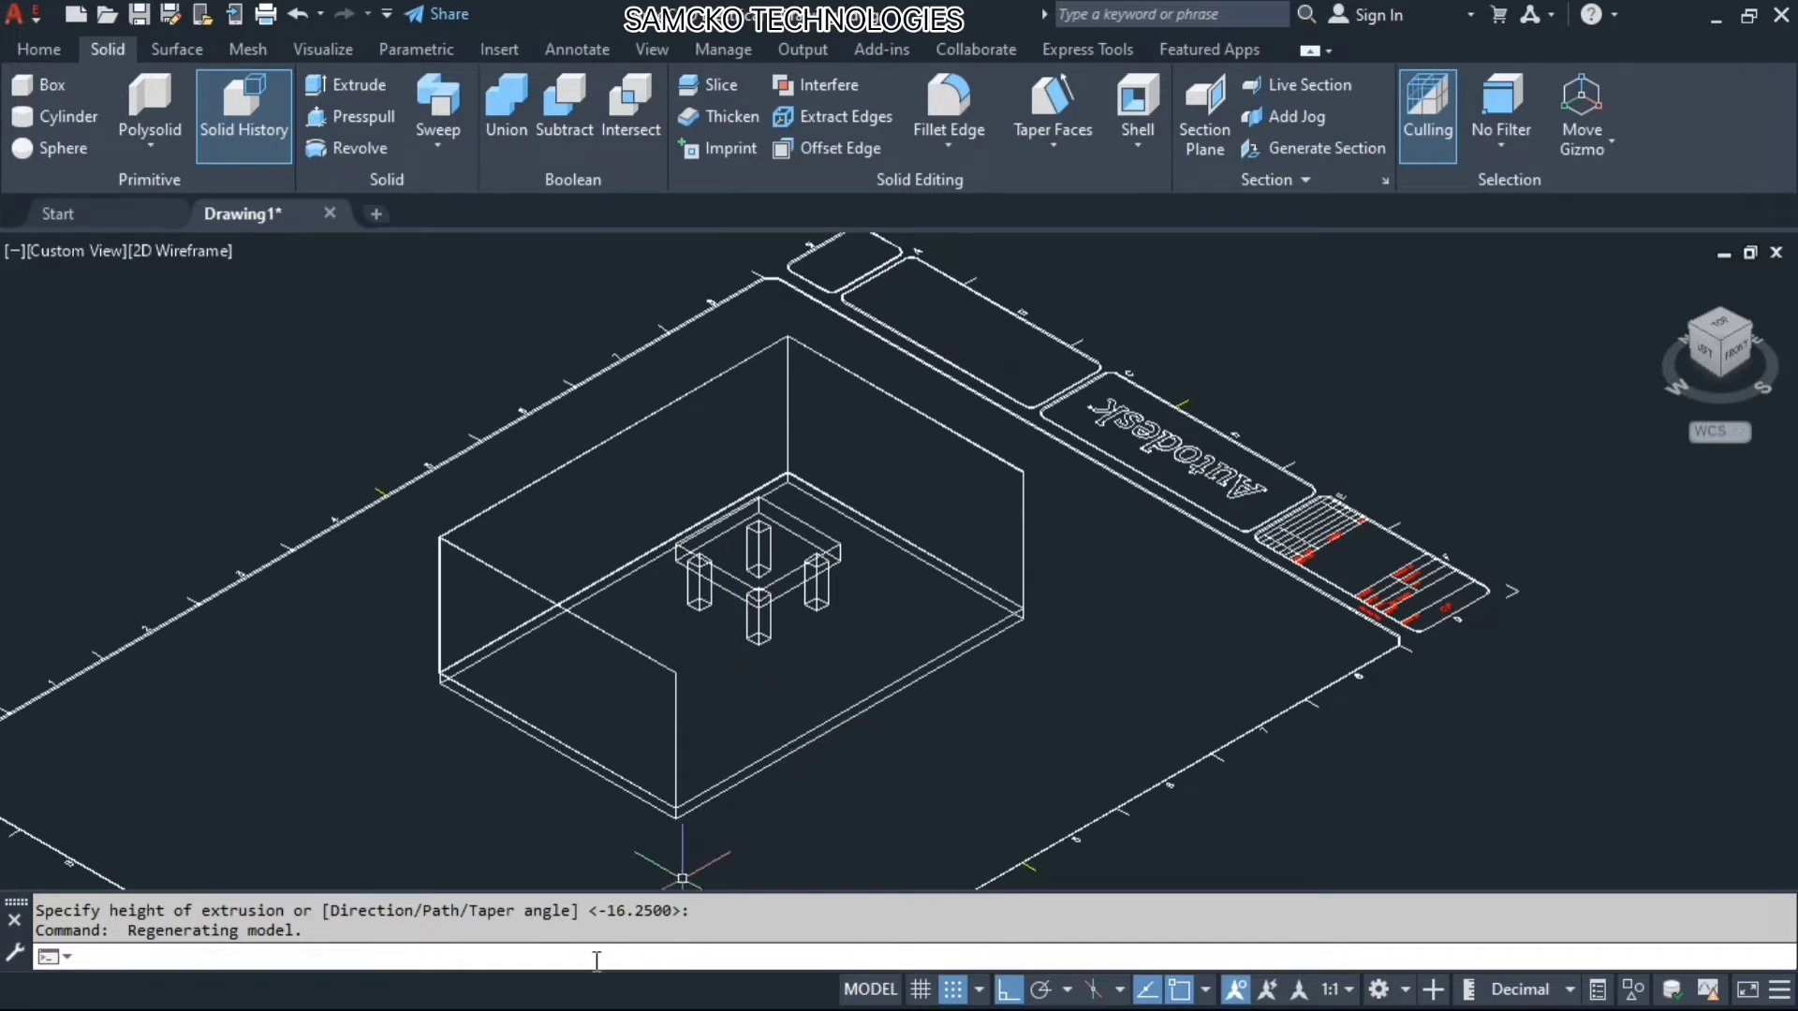
text(rMAT)
key(Return)
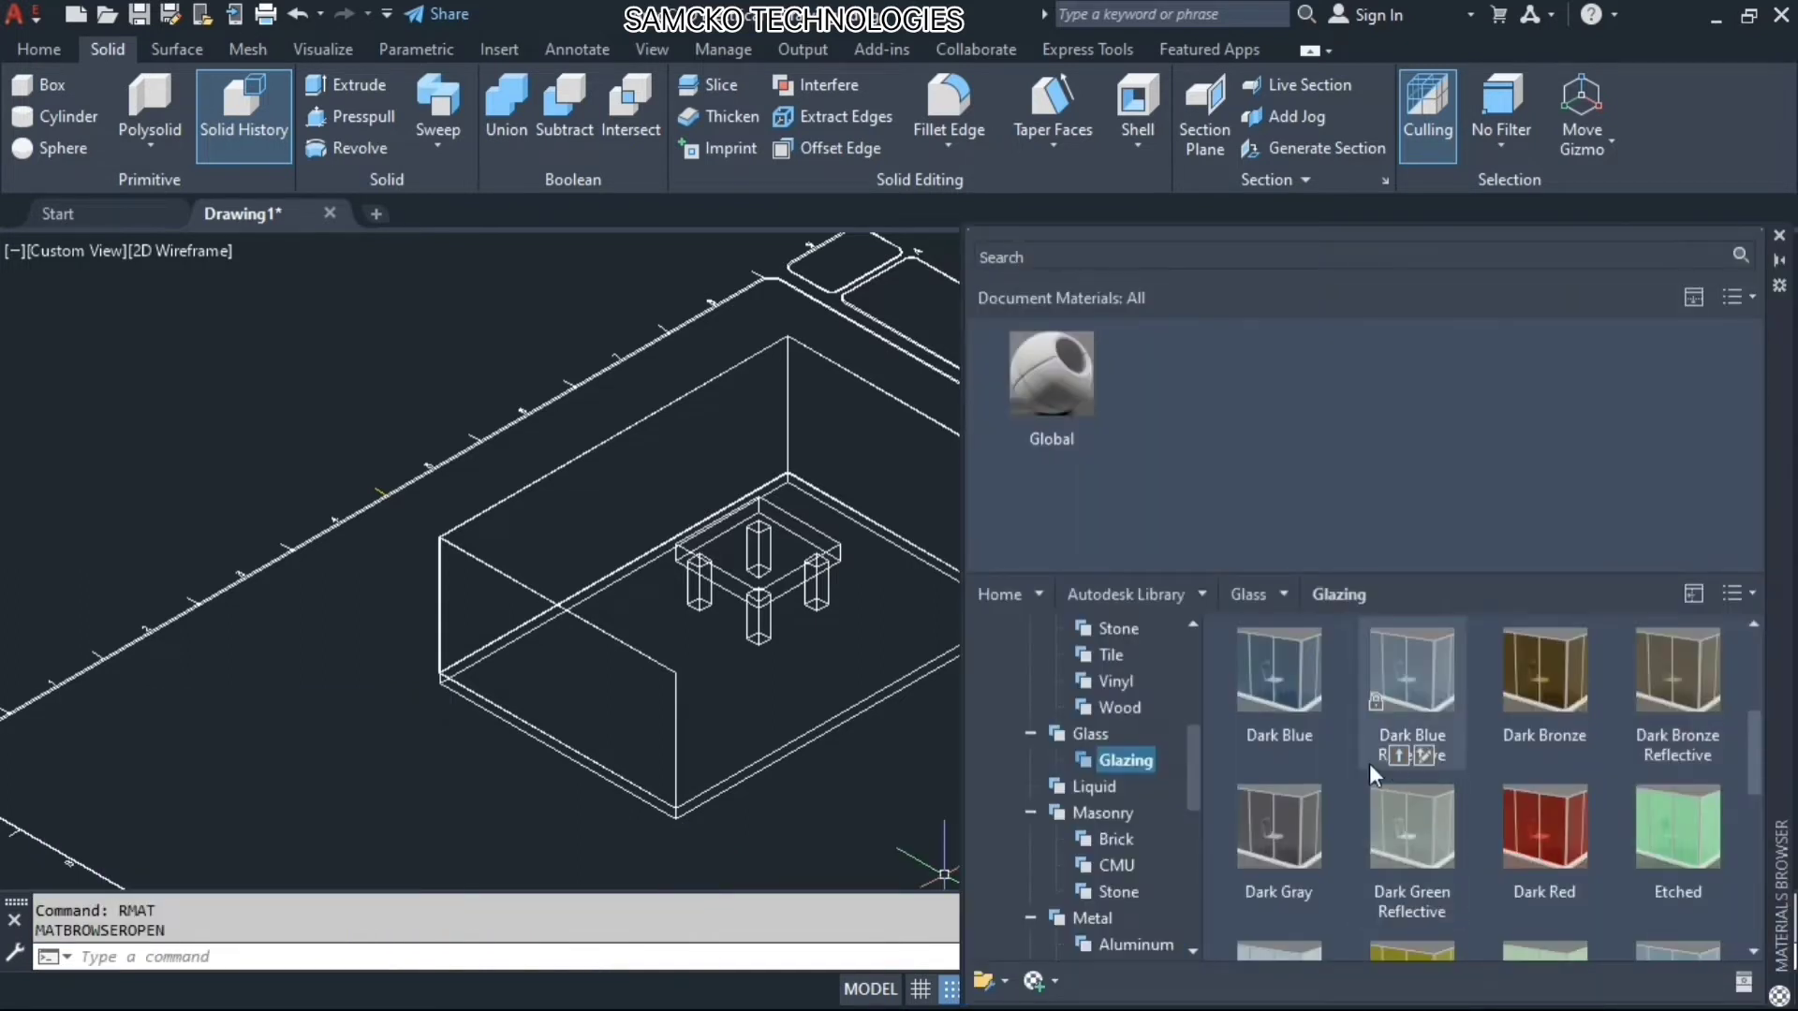
Apply the Masonite material from the Autodesk Library's Wood Panels category to the front table leg
drag(1188, 801, 1194, 924)
click(1114, 945)
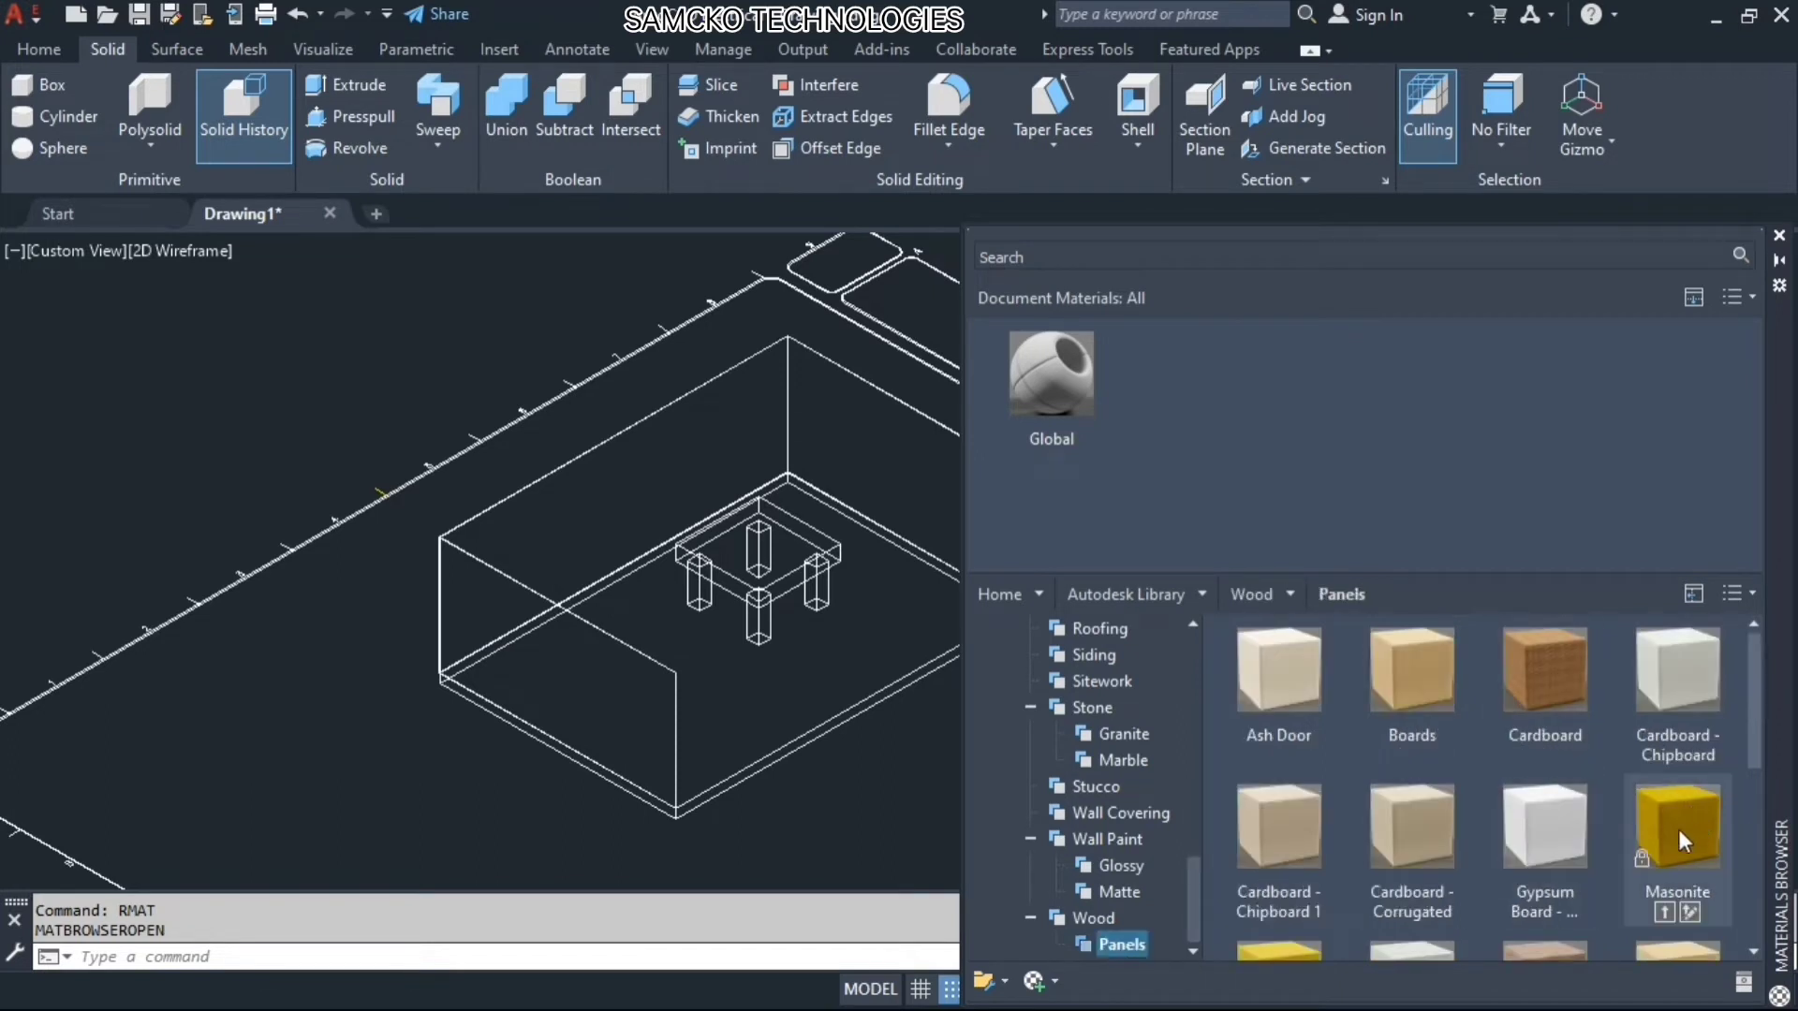
scroll(1599, 795, down, 3)
scroll(1599, 795, up, 3)
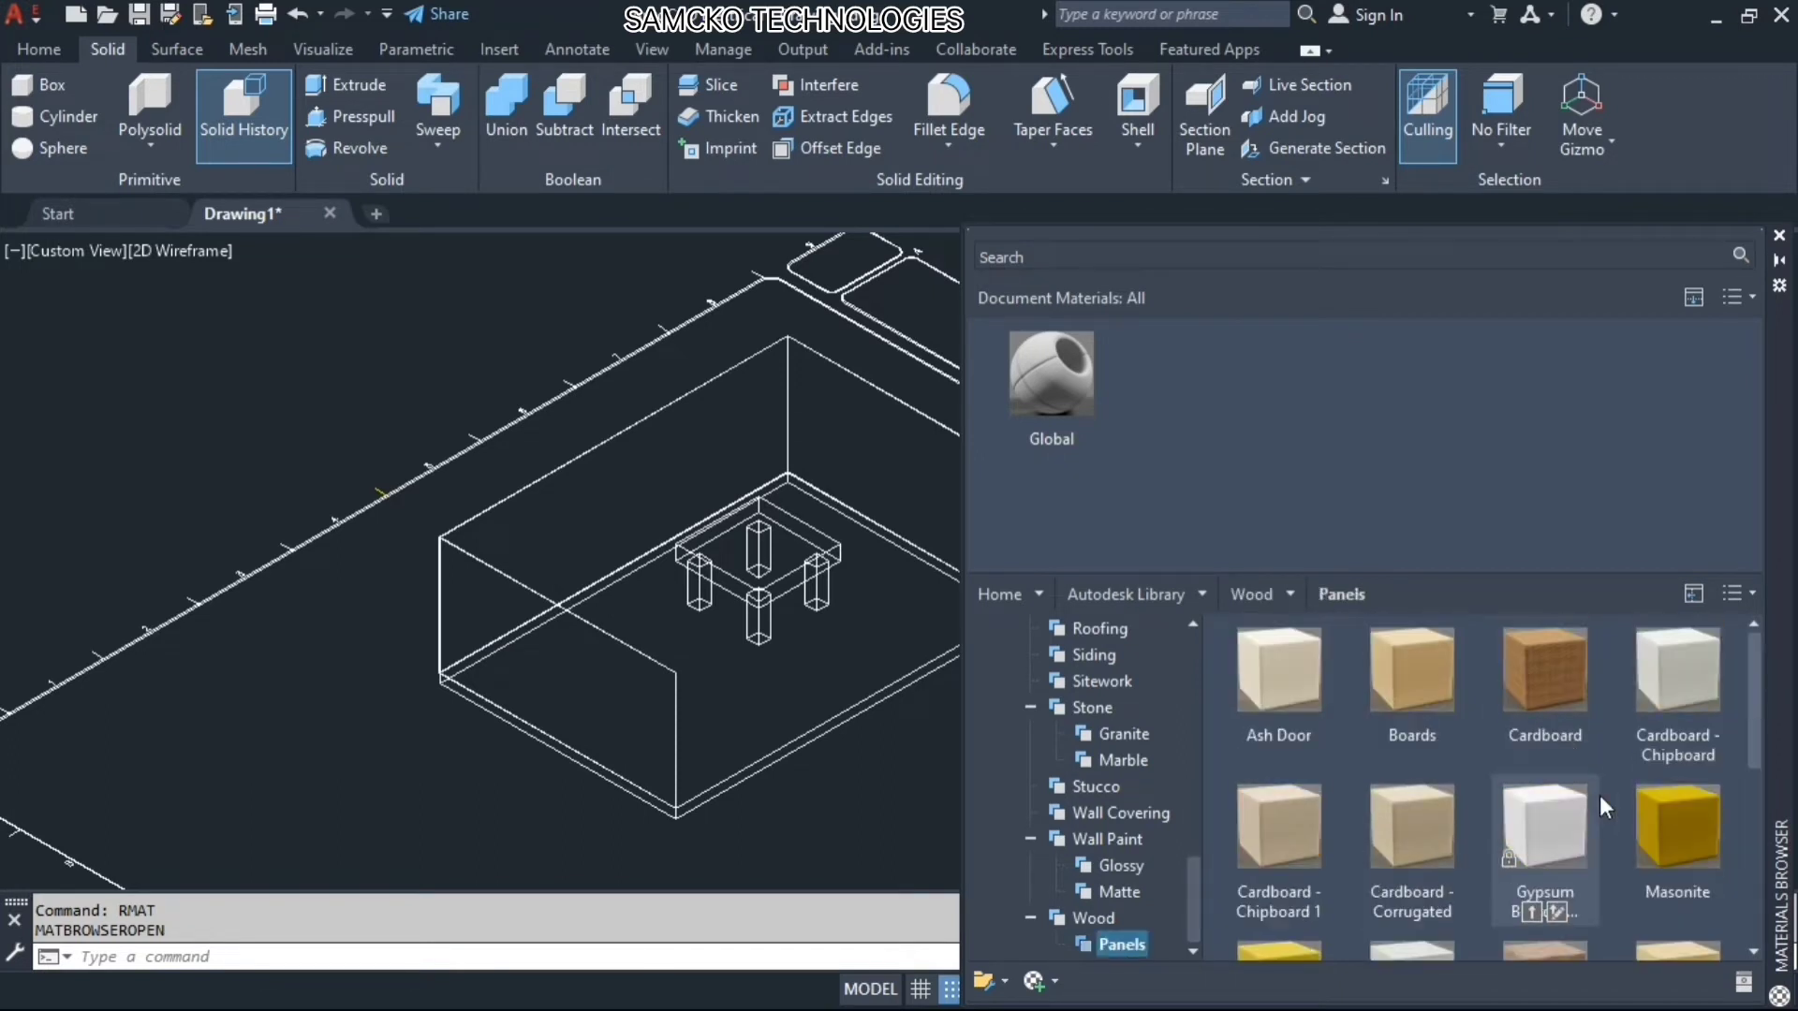
mouse_move(1678, 824)
mouse_down()
mouse_move(1204, 791)
mouse_move(761, 615)
mouse_up()
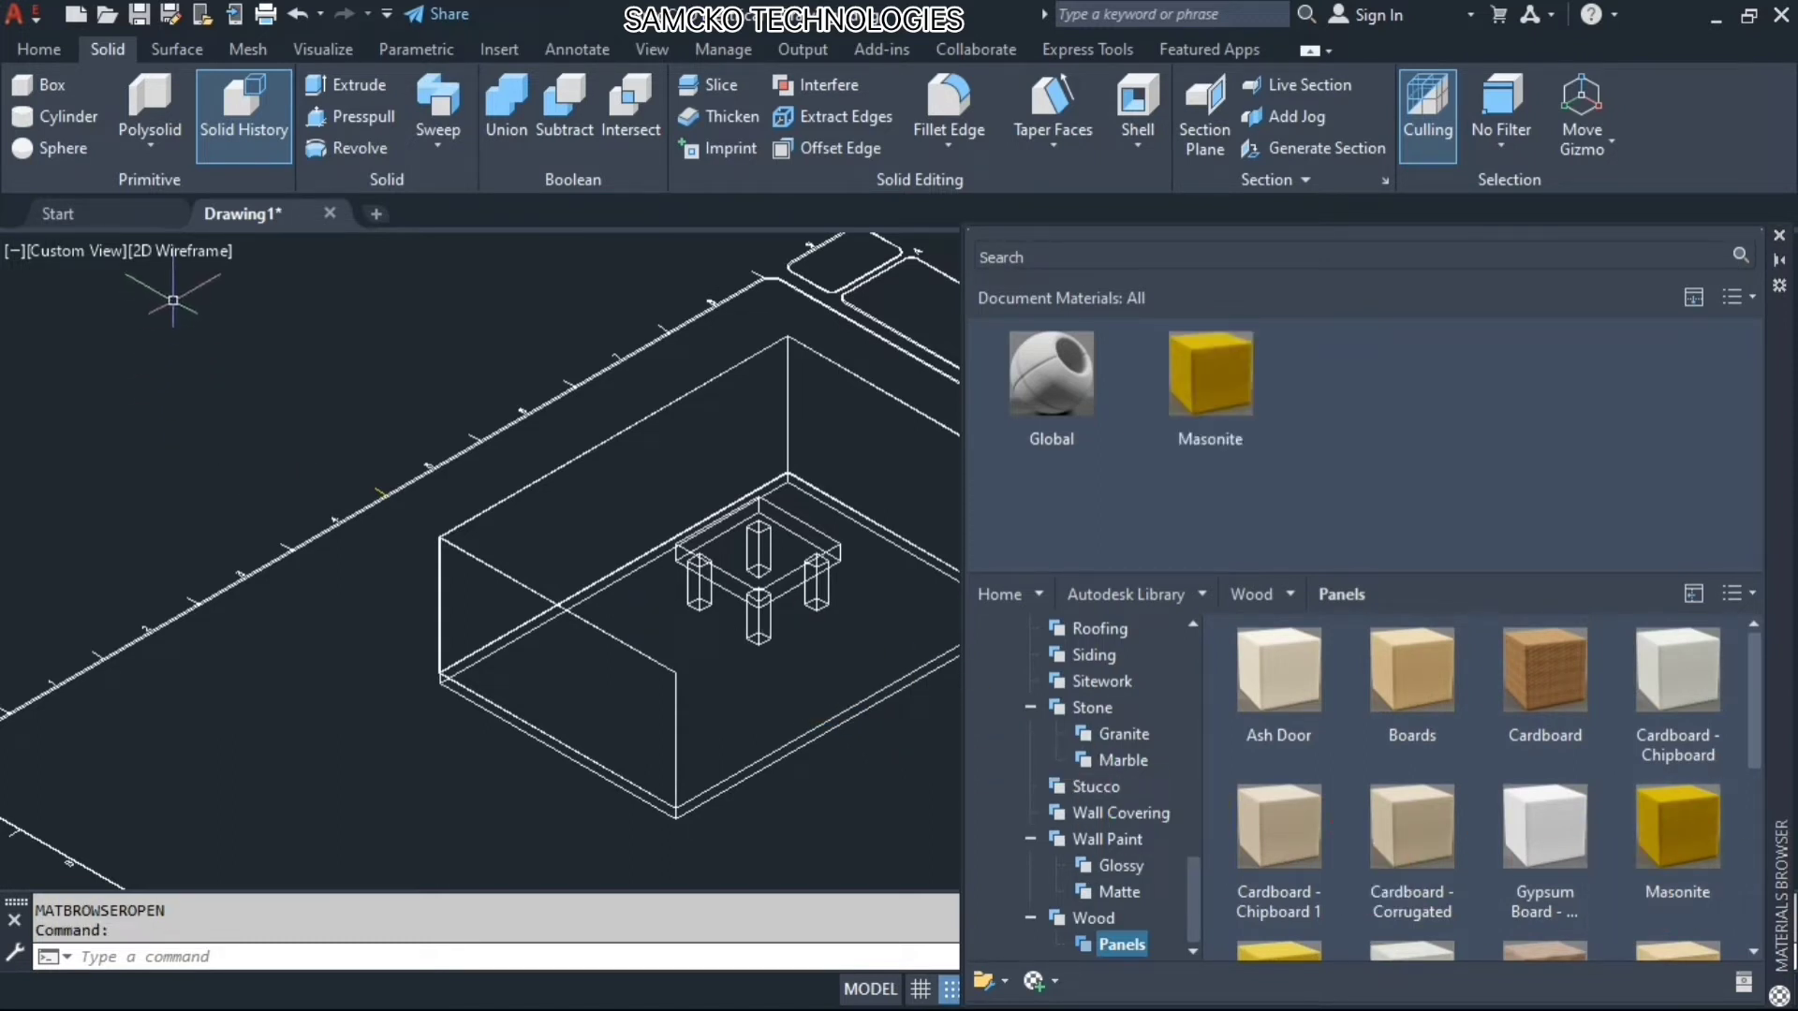
Set the visual style to Realistic and apply Masonite to the other three table legs, orbiting to reach the hidden back leg
click(182, 262)
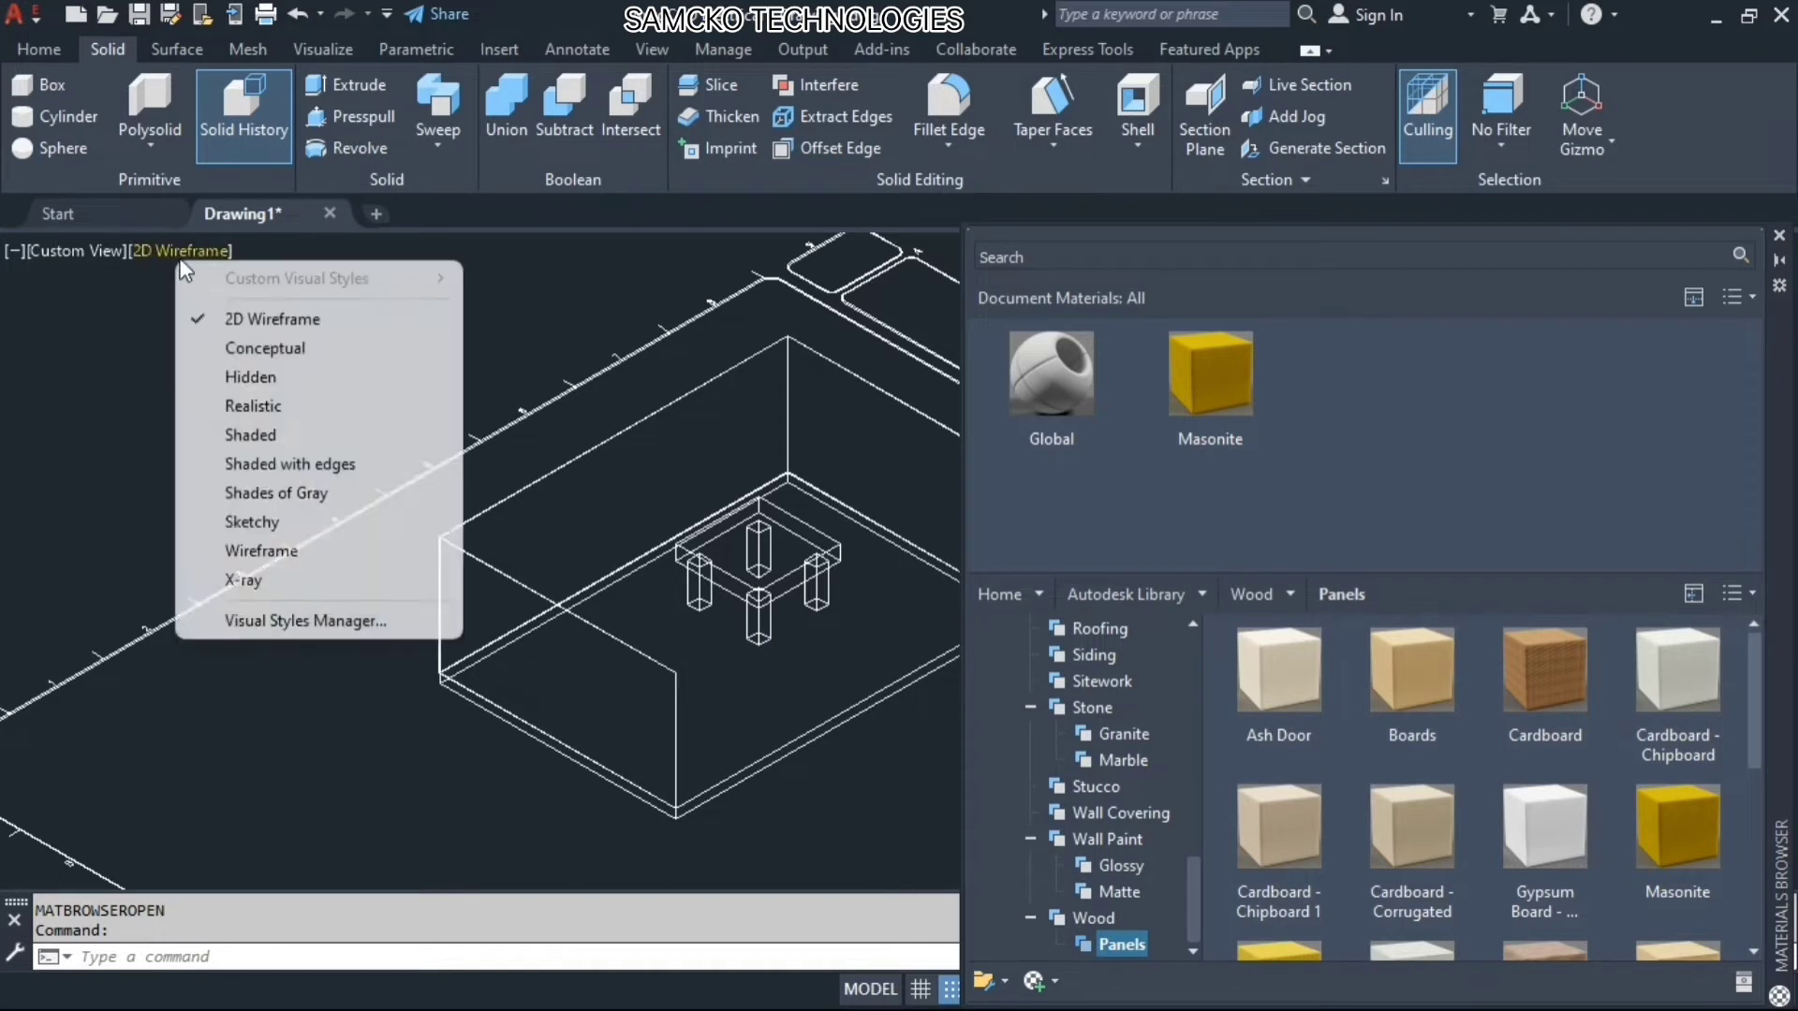
click(246, 410)
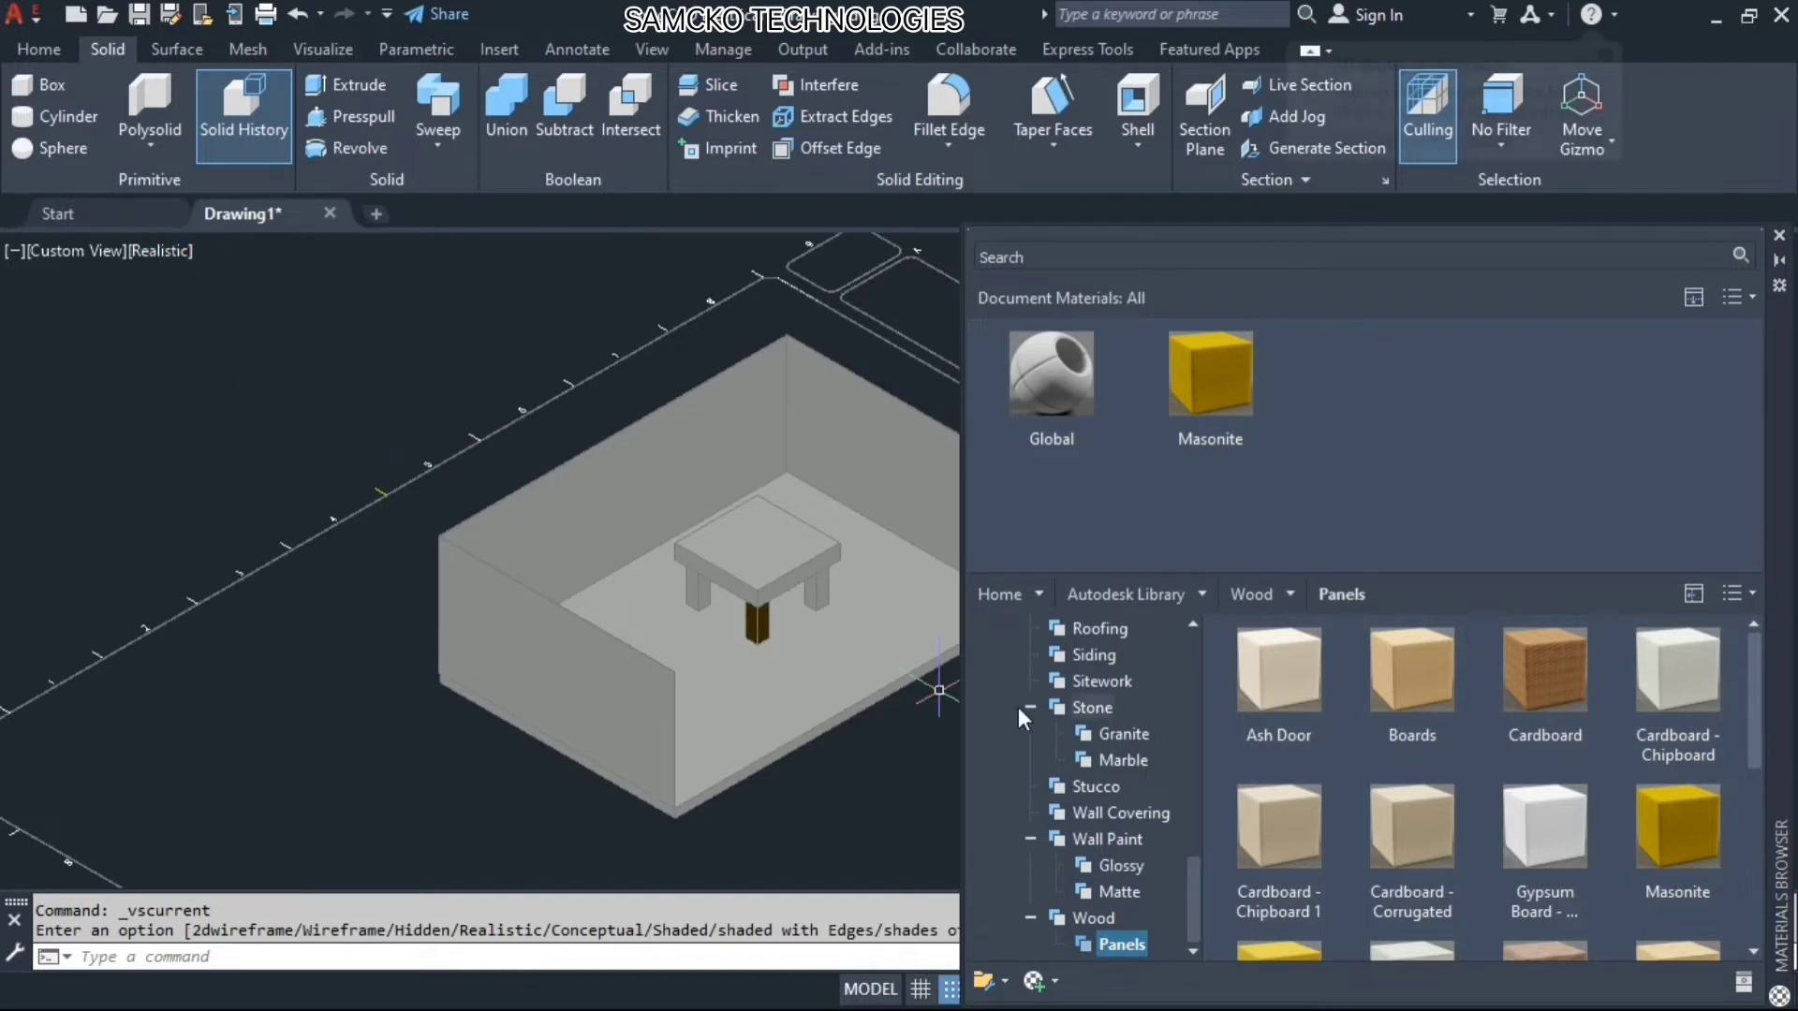
drag(1676, 829, 820, 587)
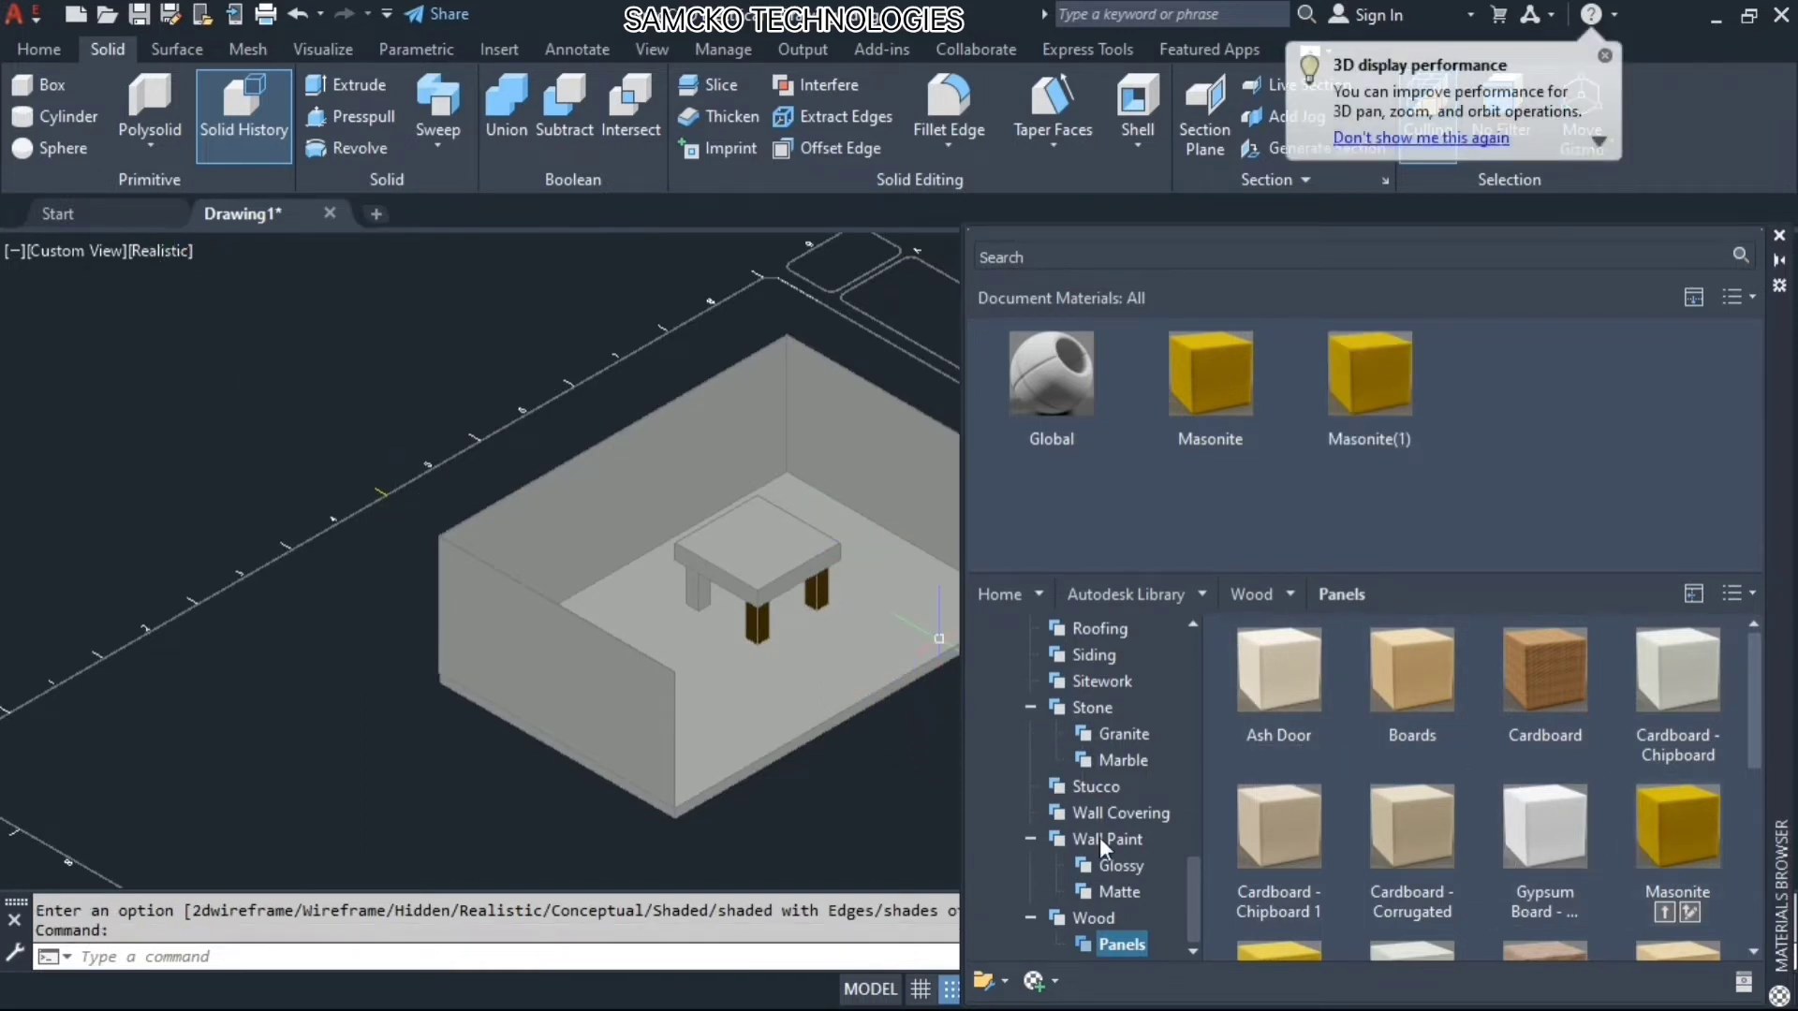
drag(1676, 829, 697, 592)
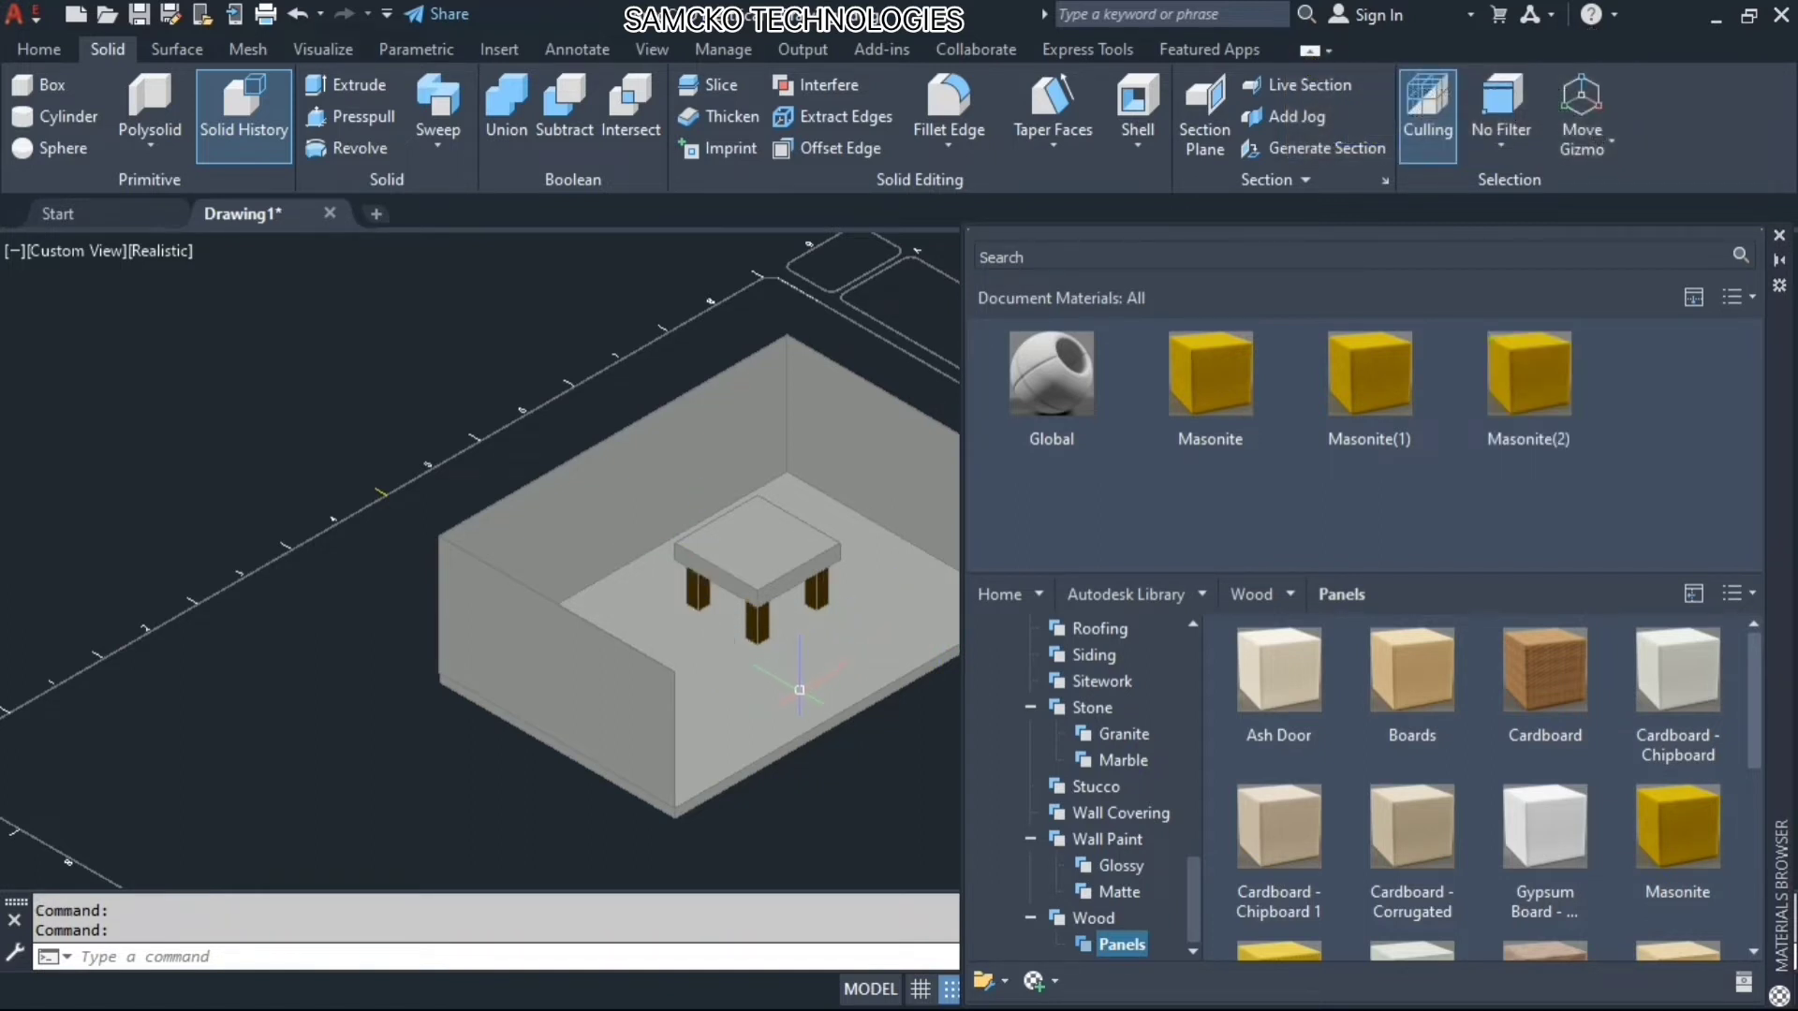
shift+middle_drag(799, 690, 760, 590)
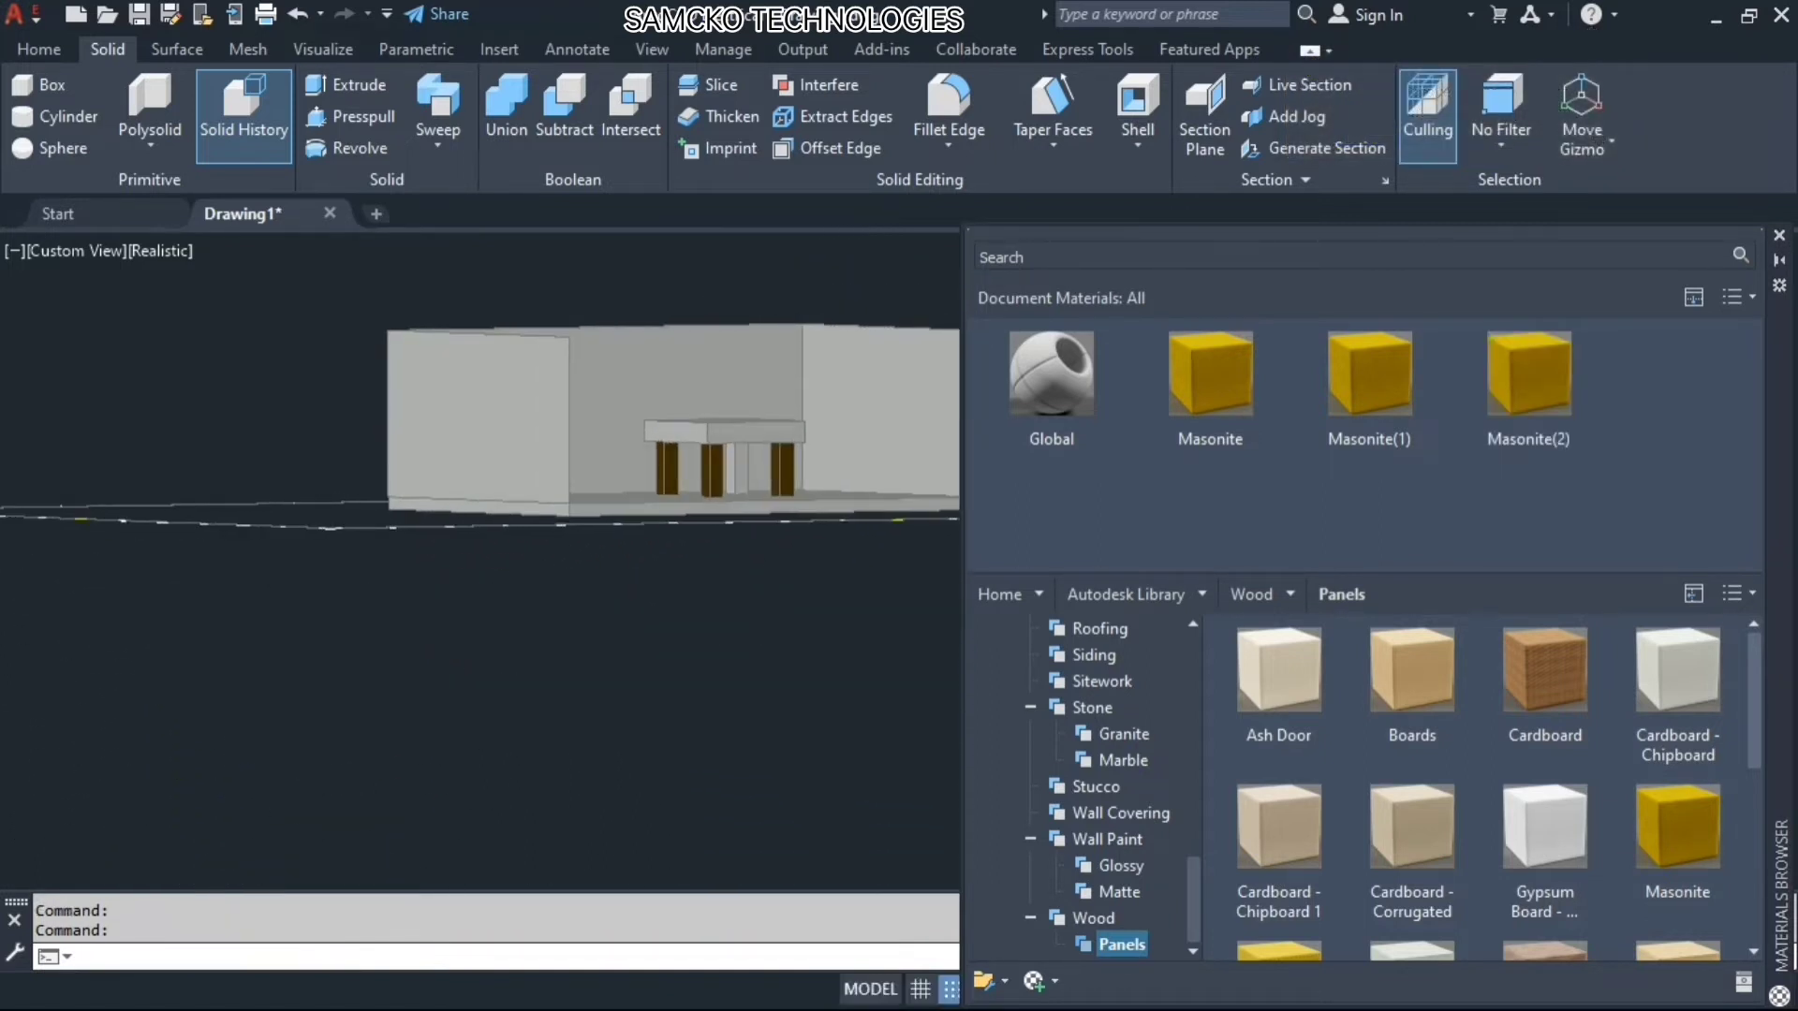
drag(1677, 829, 742, 470)
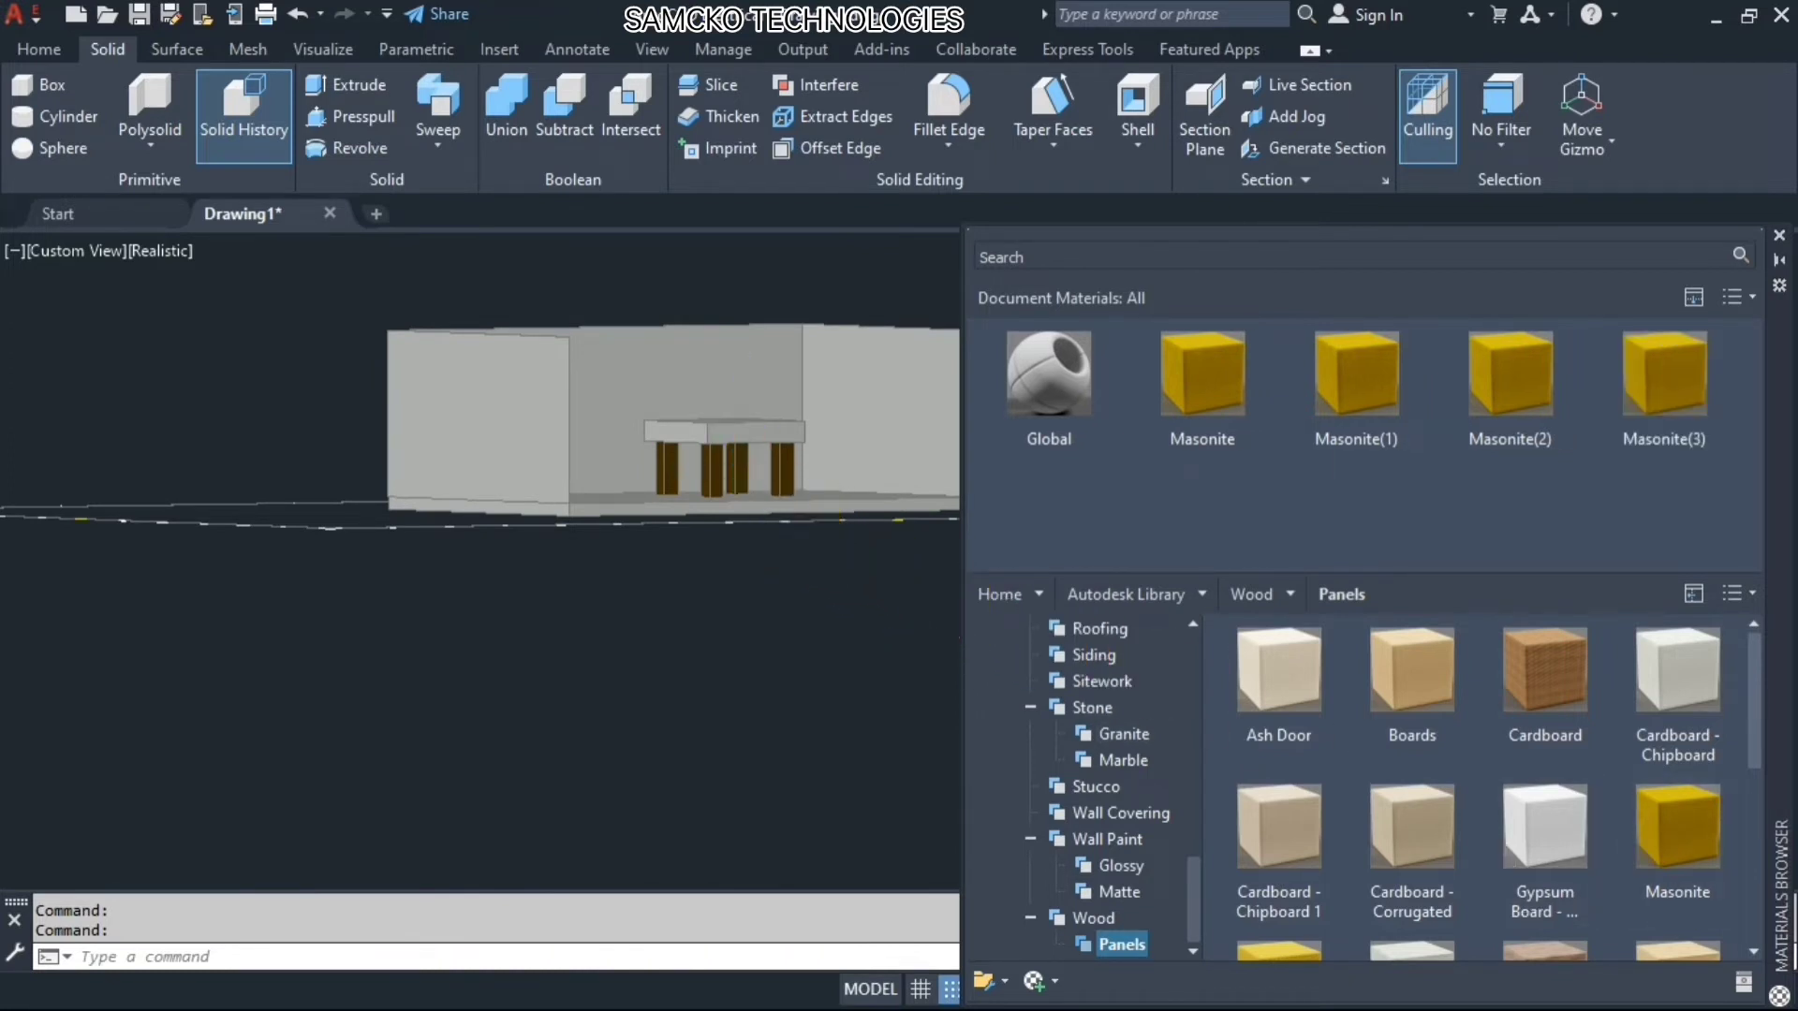
Try the Cardboard material from the Wood Panels category on the tabletop
shift+middle_drag(774, 491, 525, 630)
scroll(582, 661, up, 5)
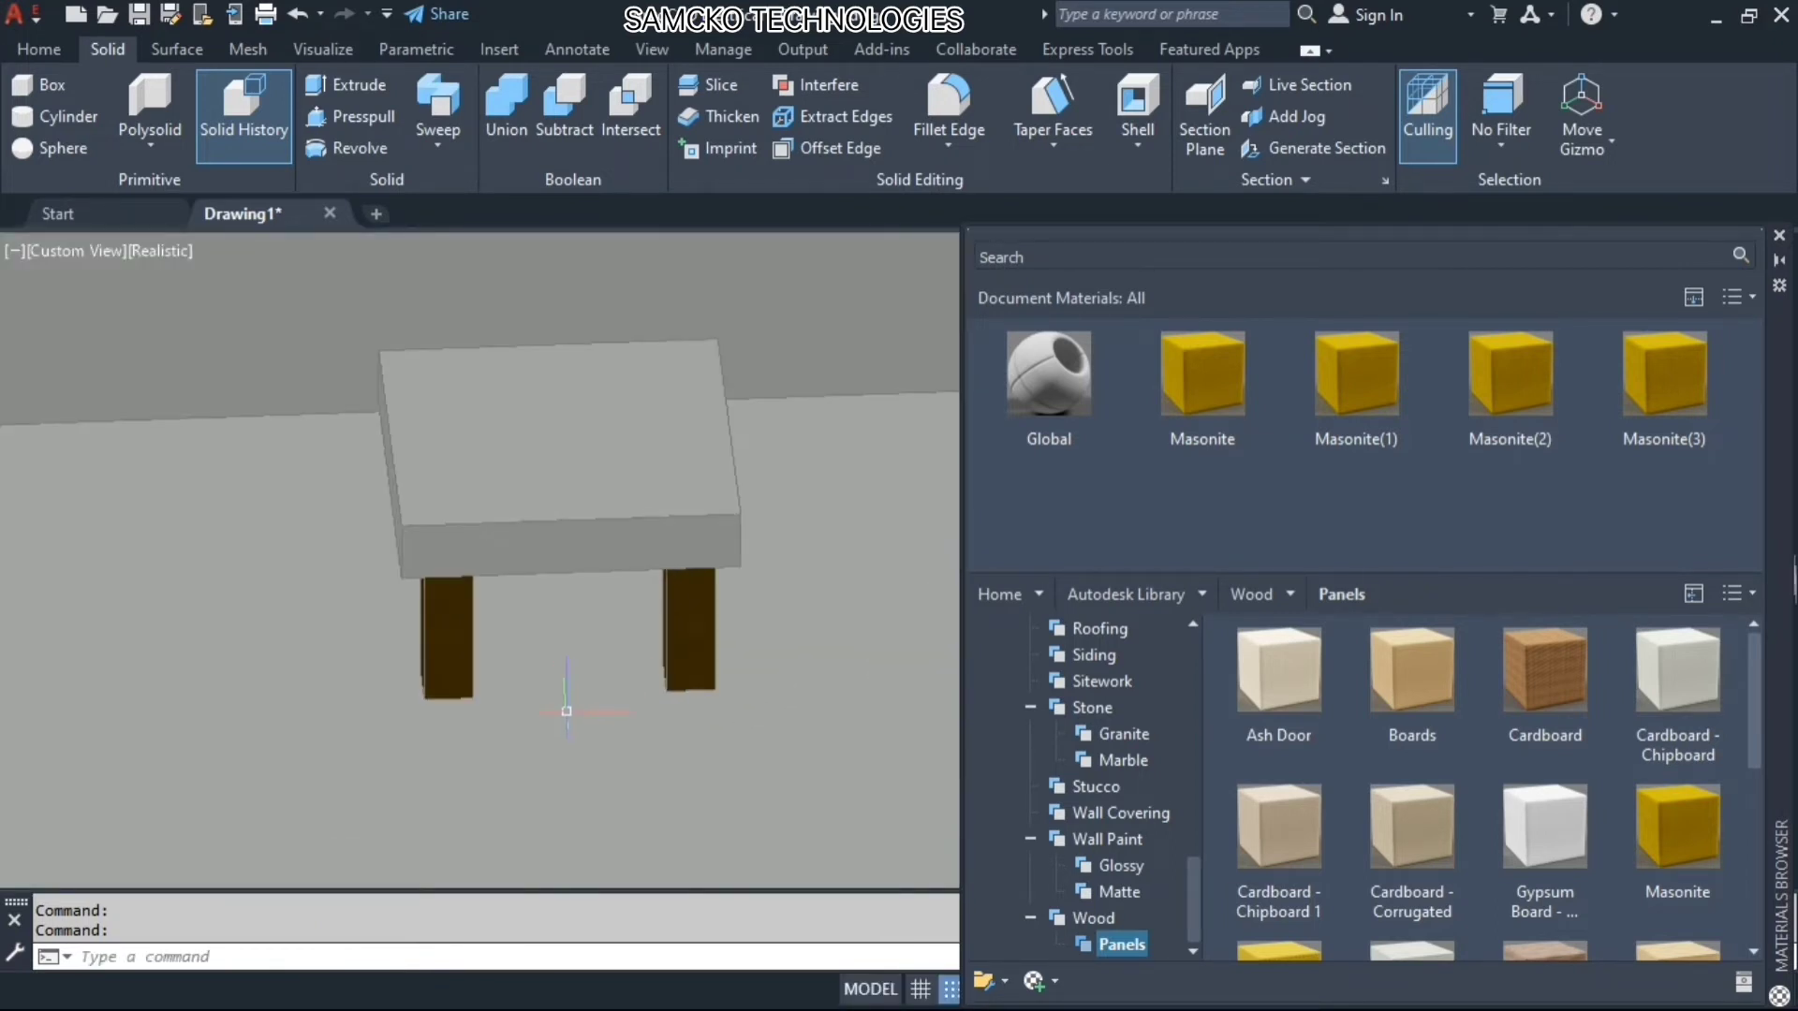
scroll(550, 745, down, 5)
scroll(548, 748, up, 2)
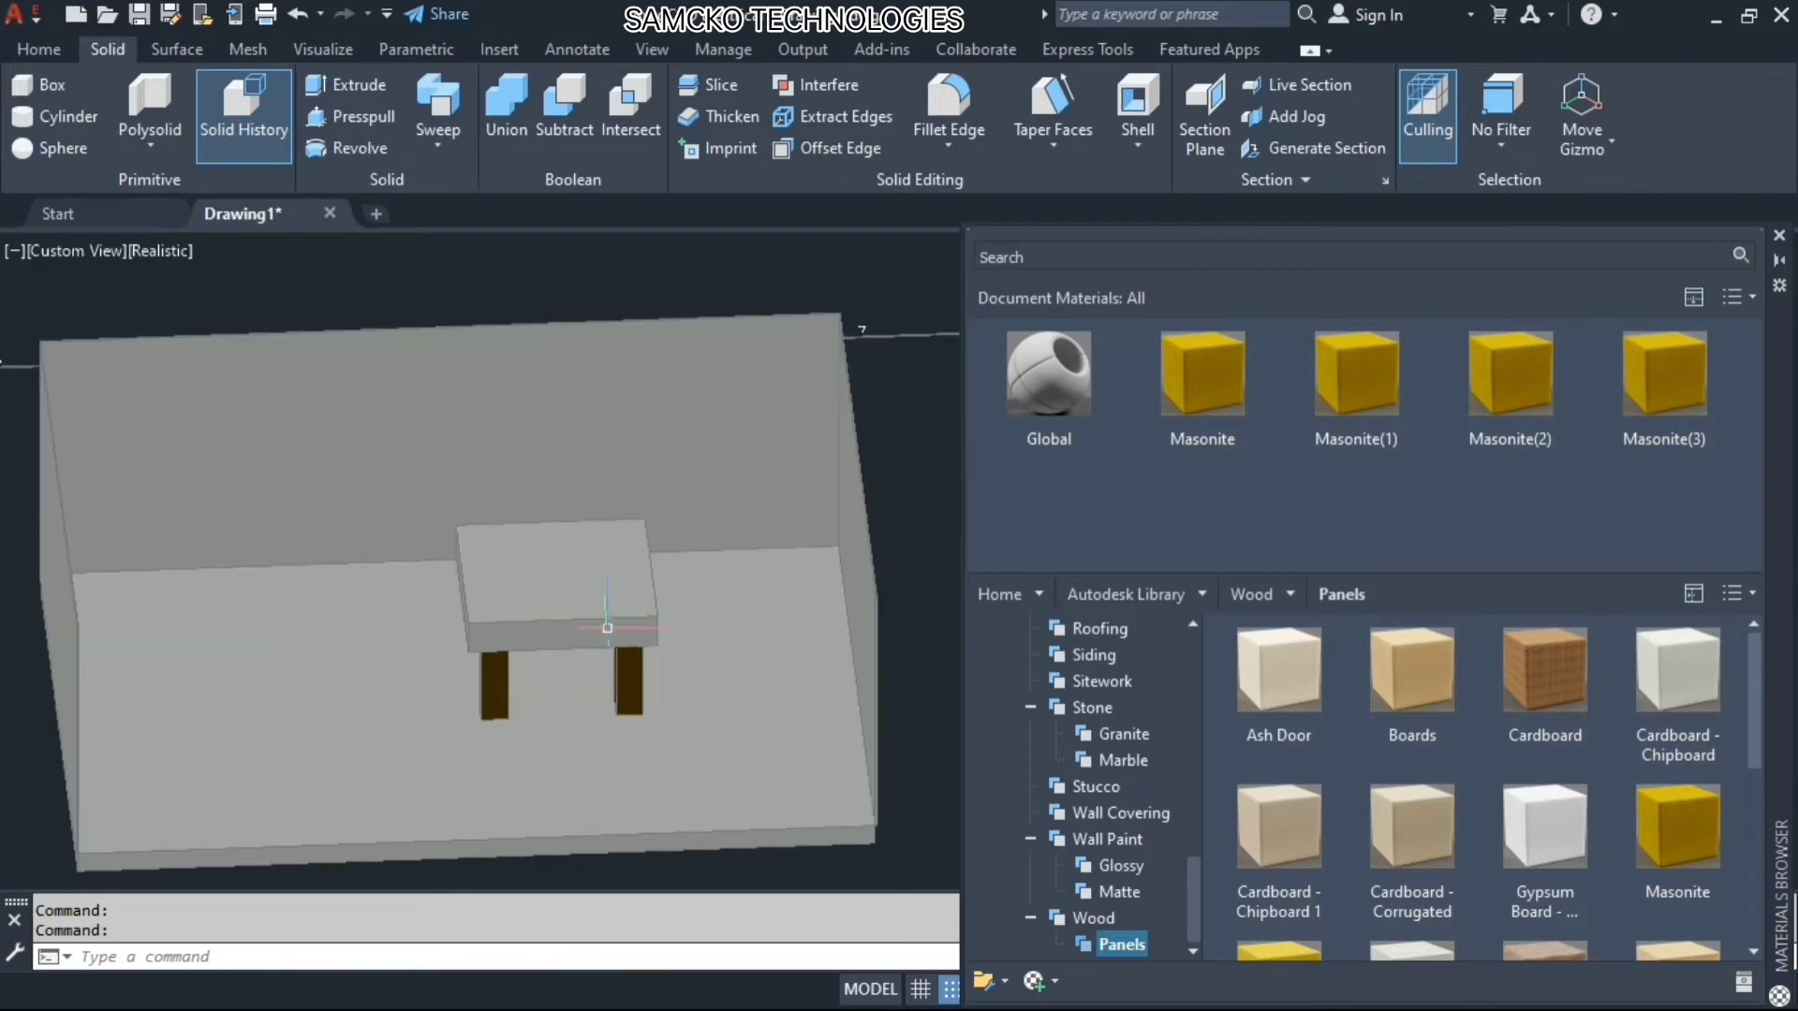
mouse_move(1533, 836)
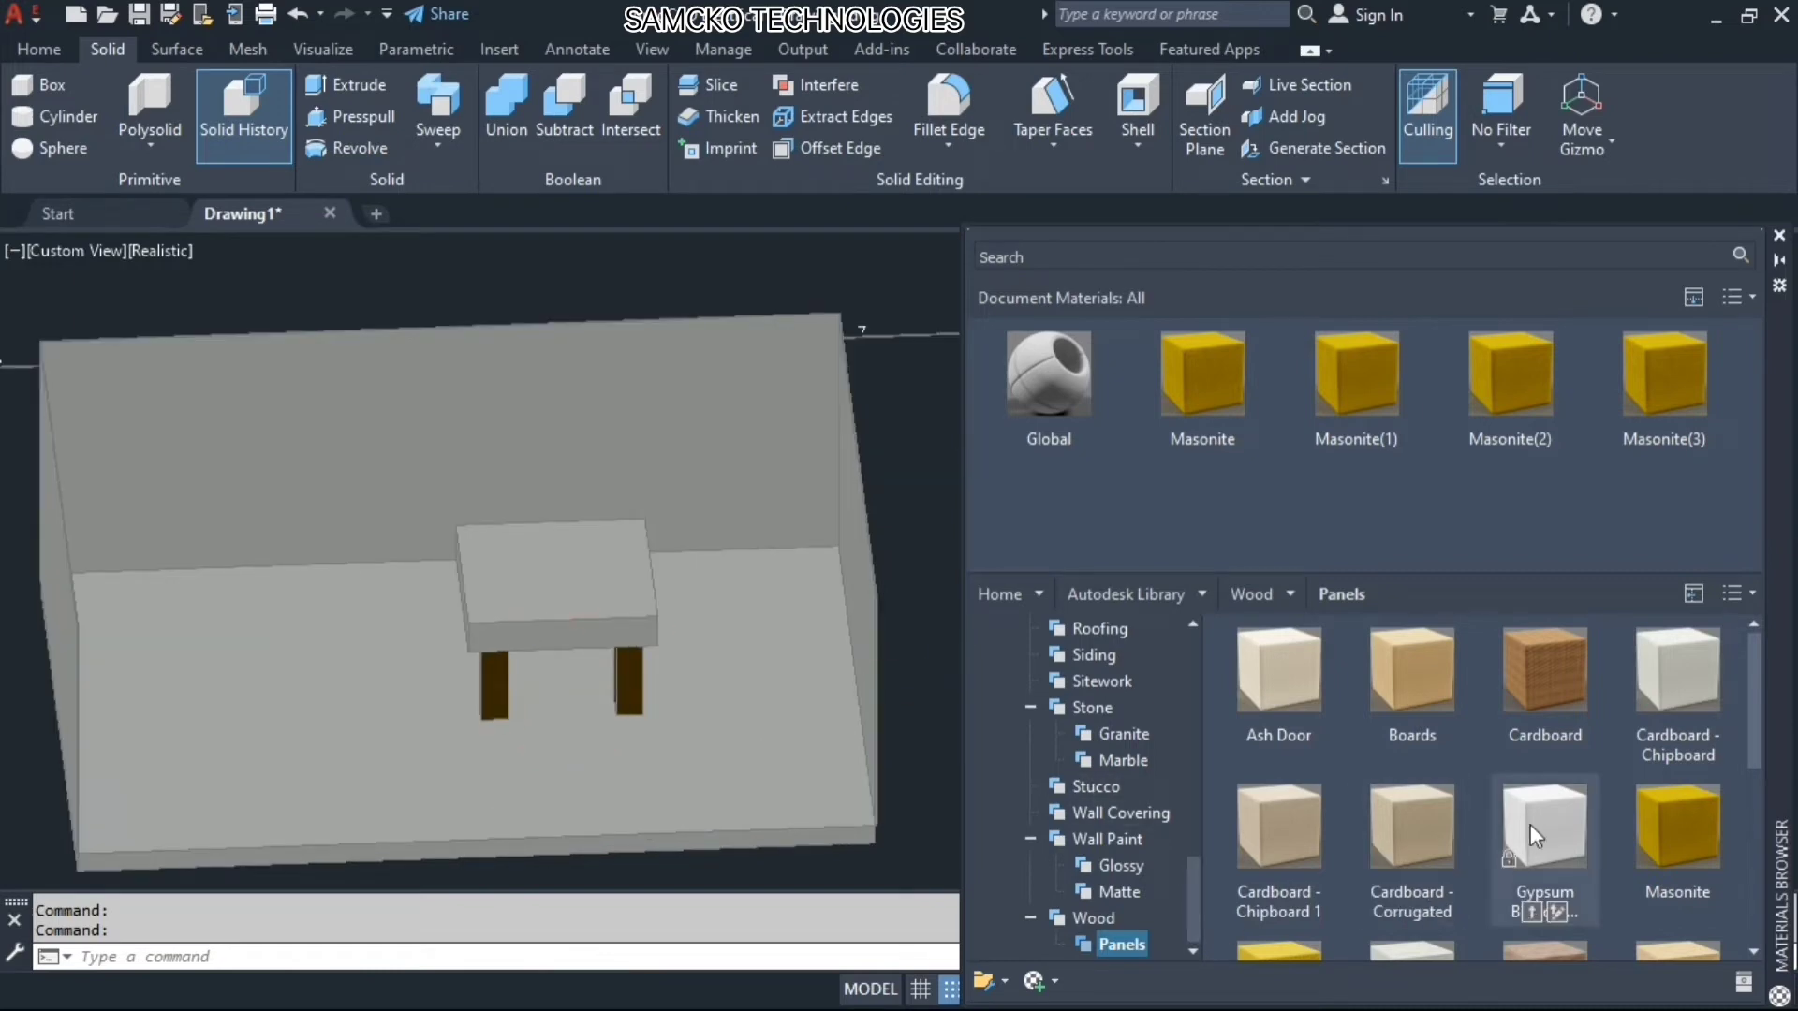
drag(1546, 674, 573, 573)
scroll(540, 612, up, 5)
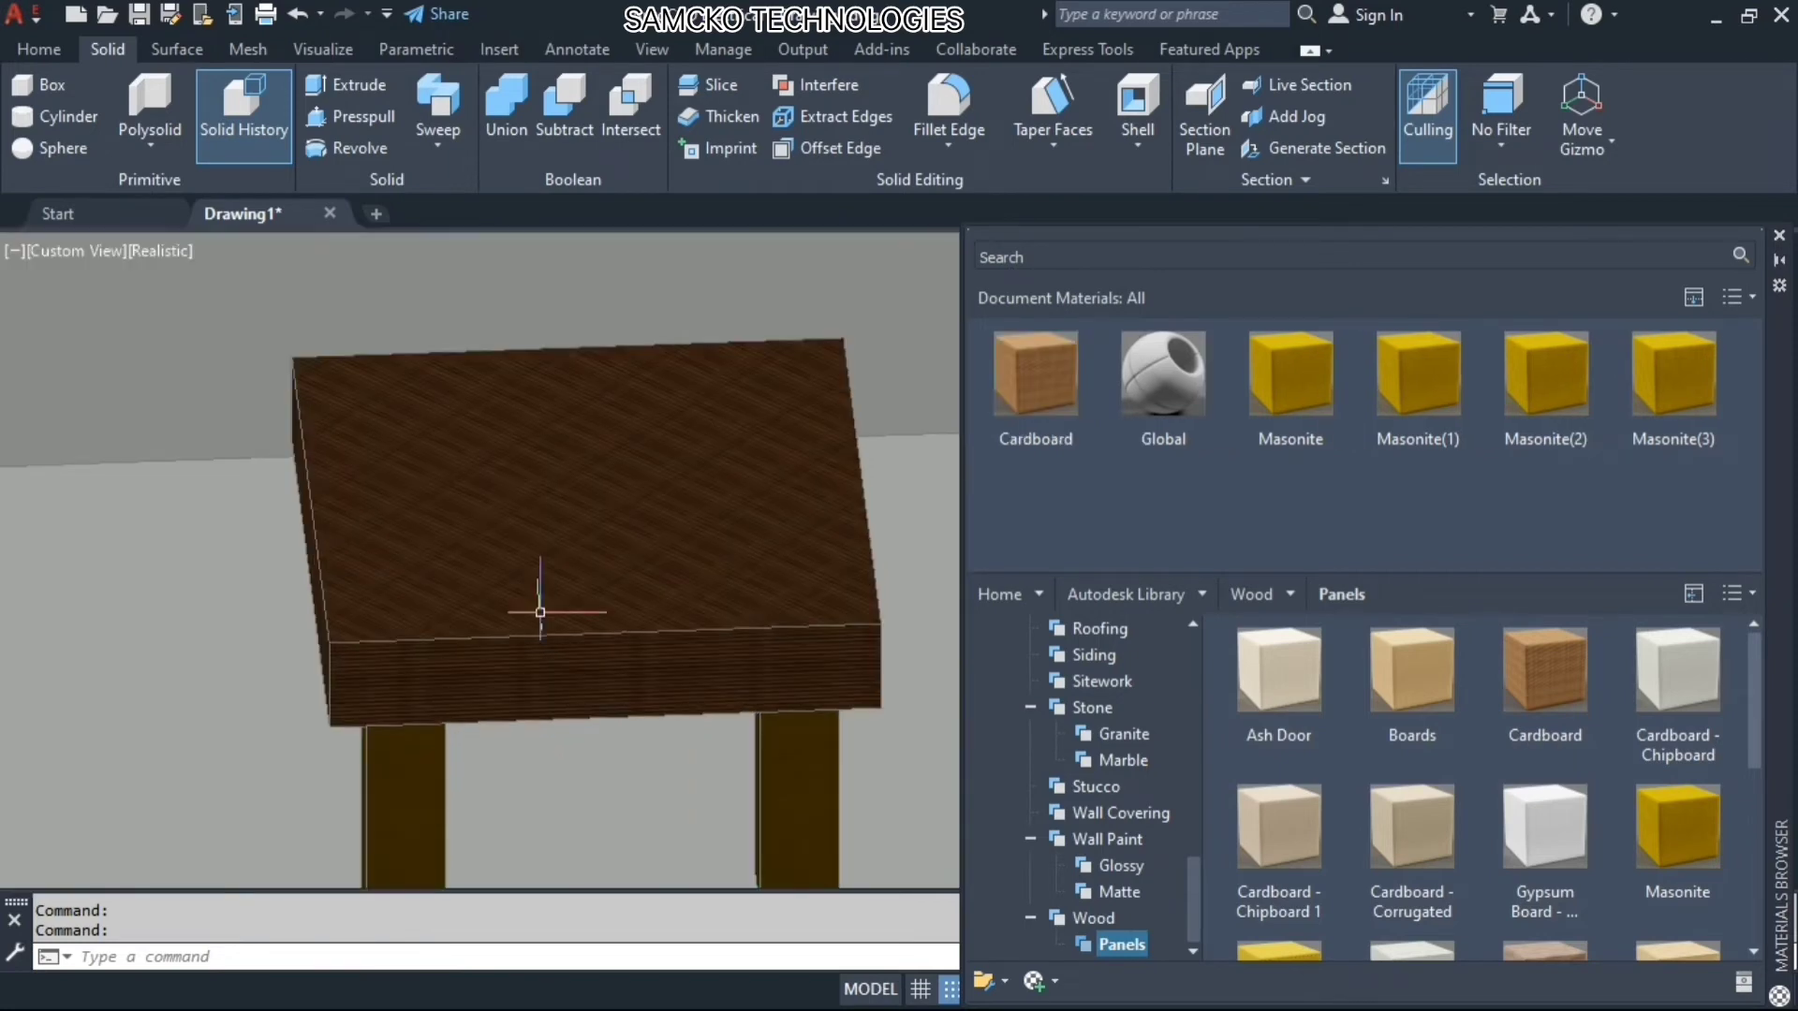
Try the Paneling - Brown wood material on the tabletop in place of Cardboard
drag(1754, 734, 1759, 870)
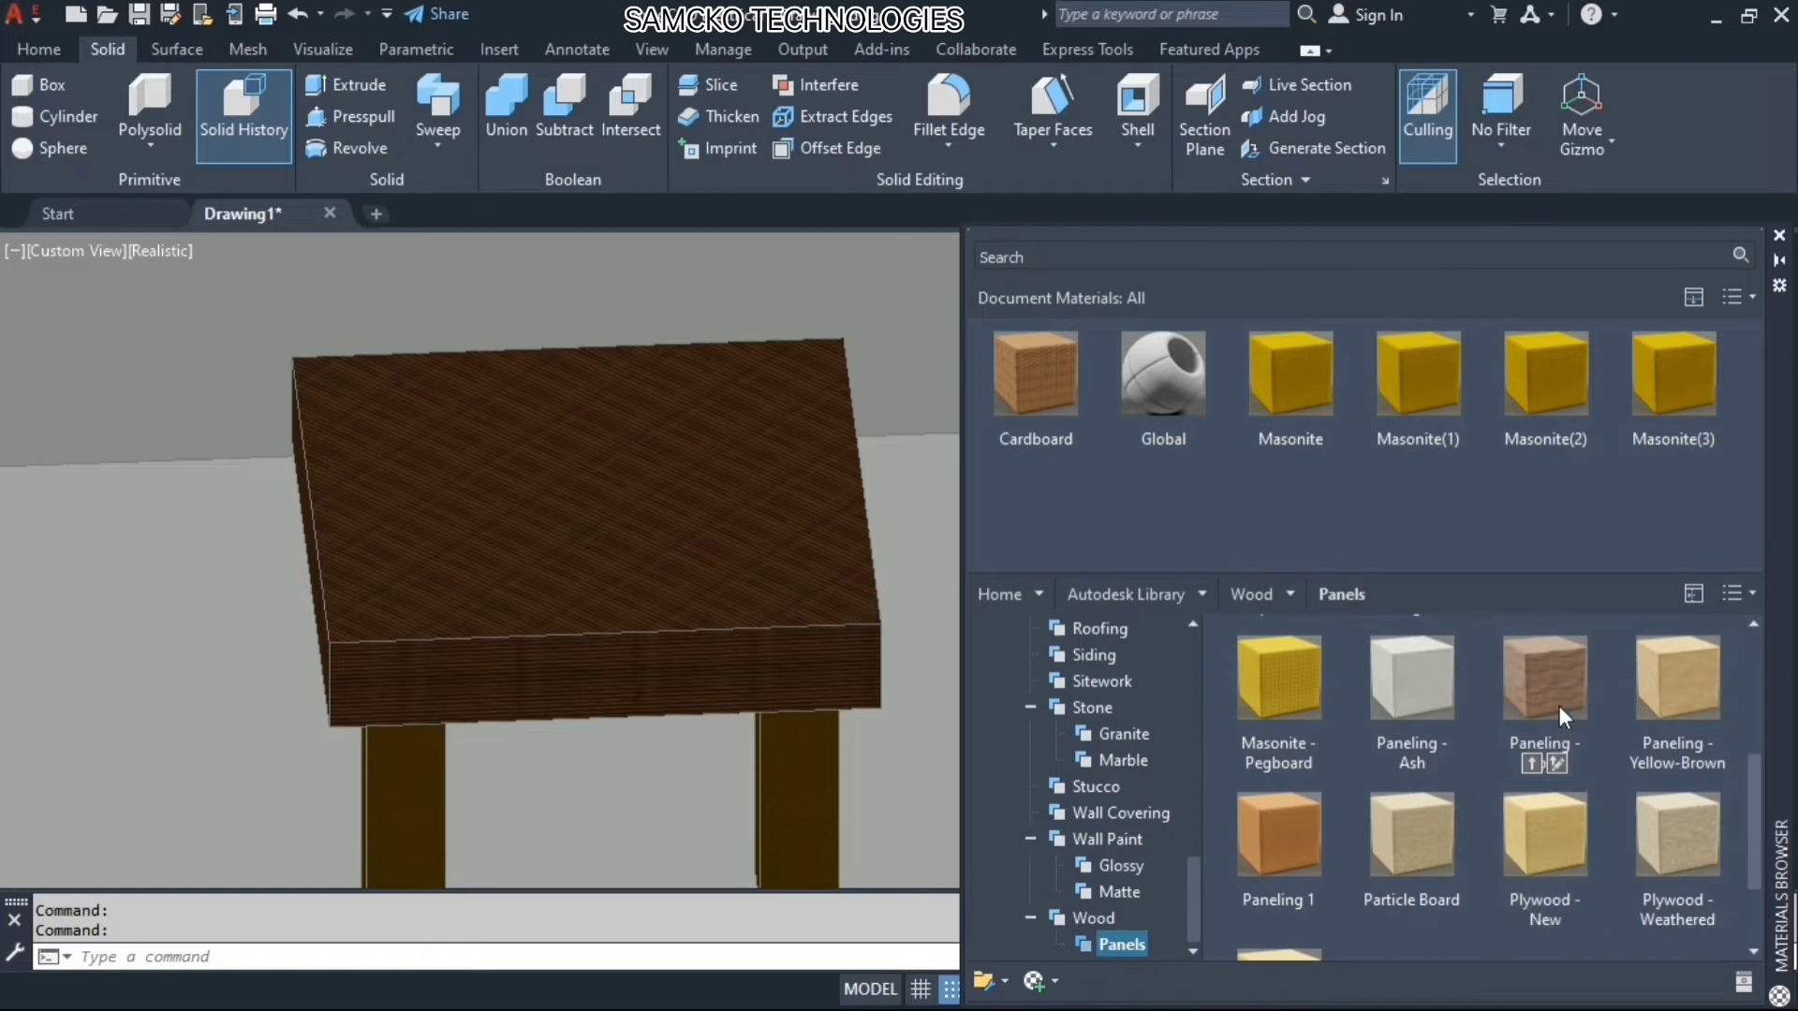
drag(1559, 706, 670, 503)
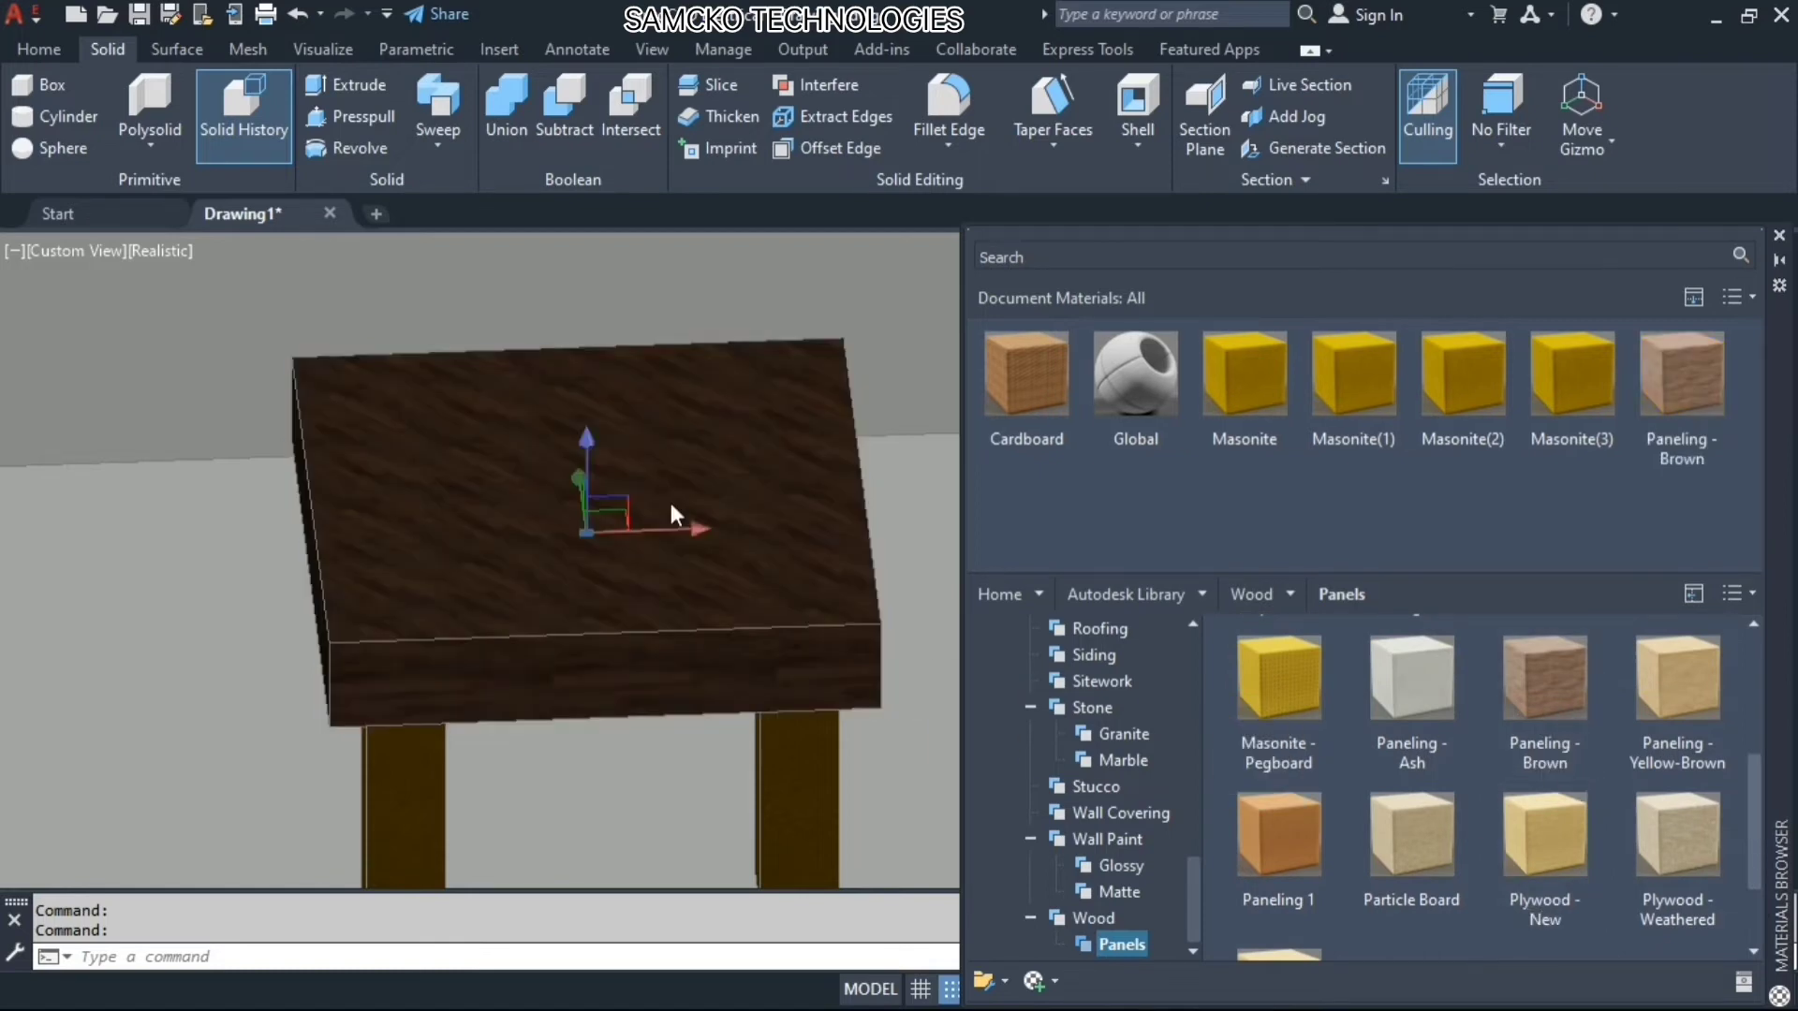
scroll(662, 611, up, 2)
scroll(662, 611, down, 3)
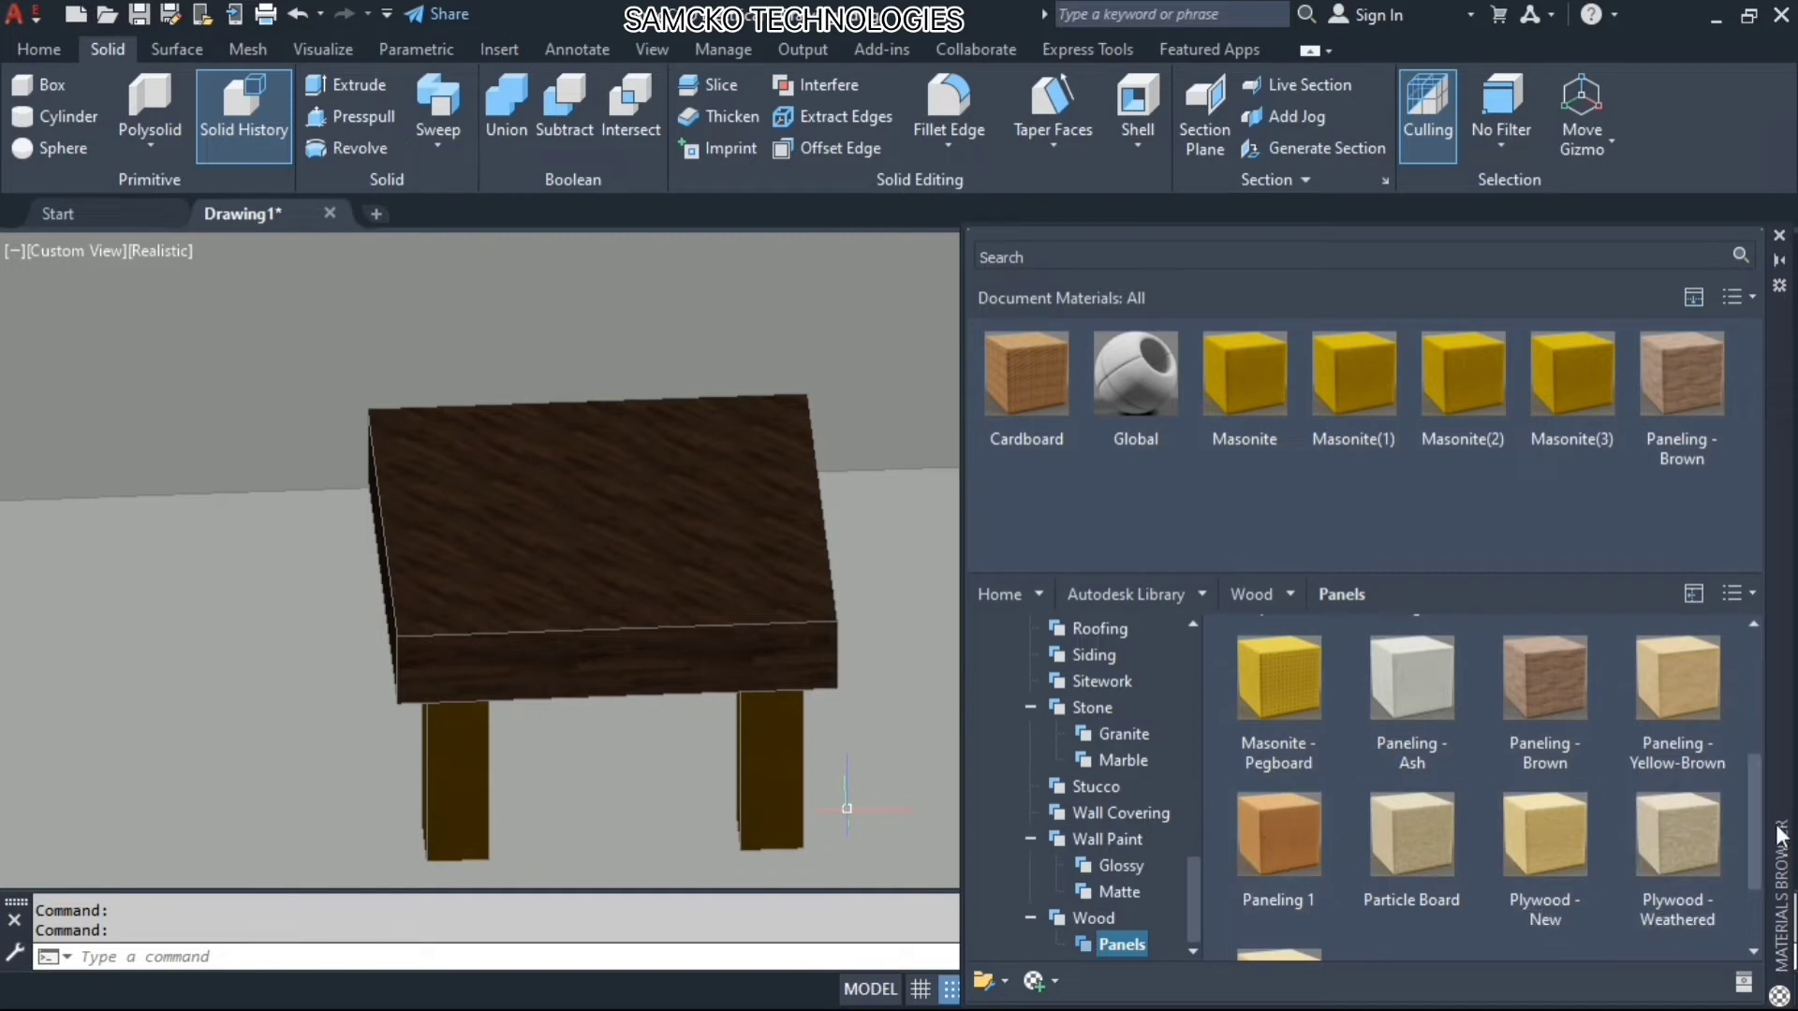
Open the Glazing category under Glass in the Autodesk Library and find the dark glass materials
drag(1759, 828, 1756, 693)
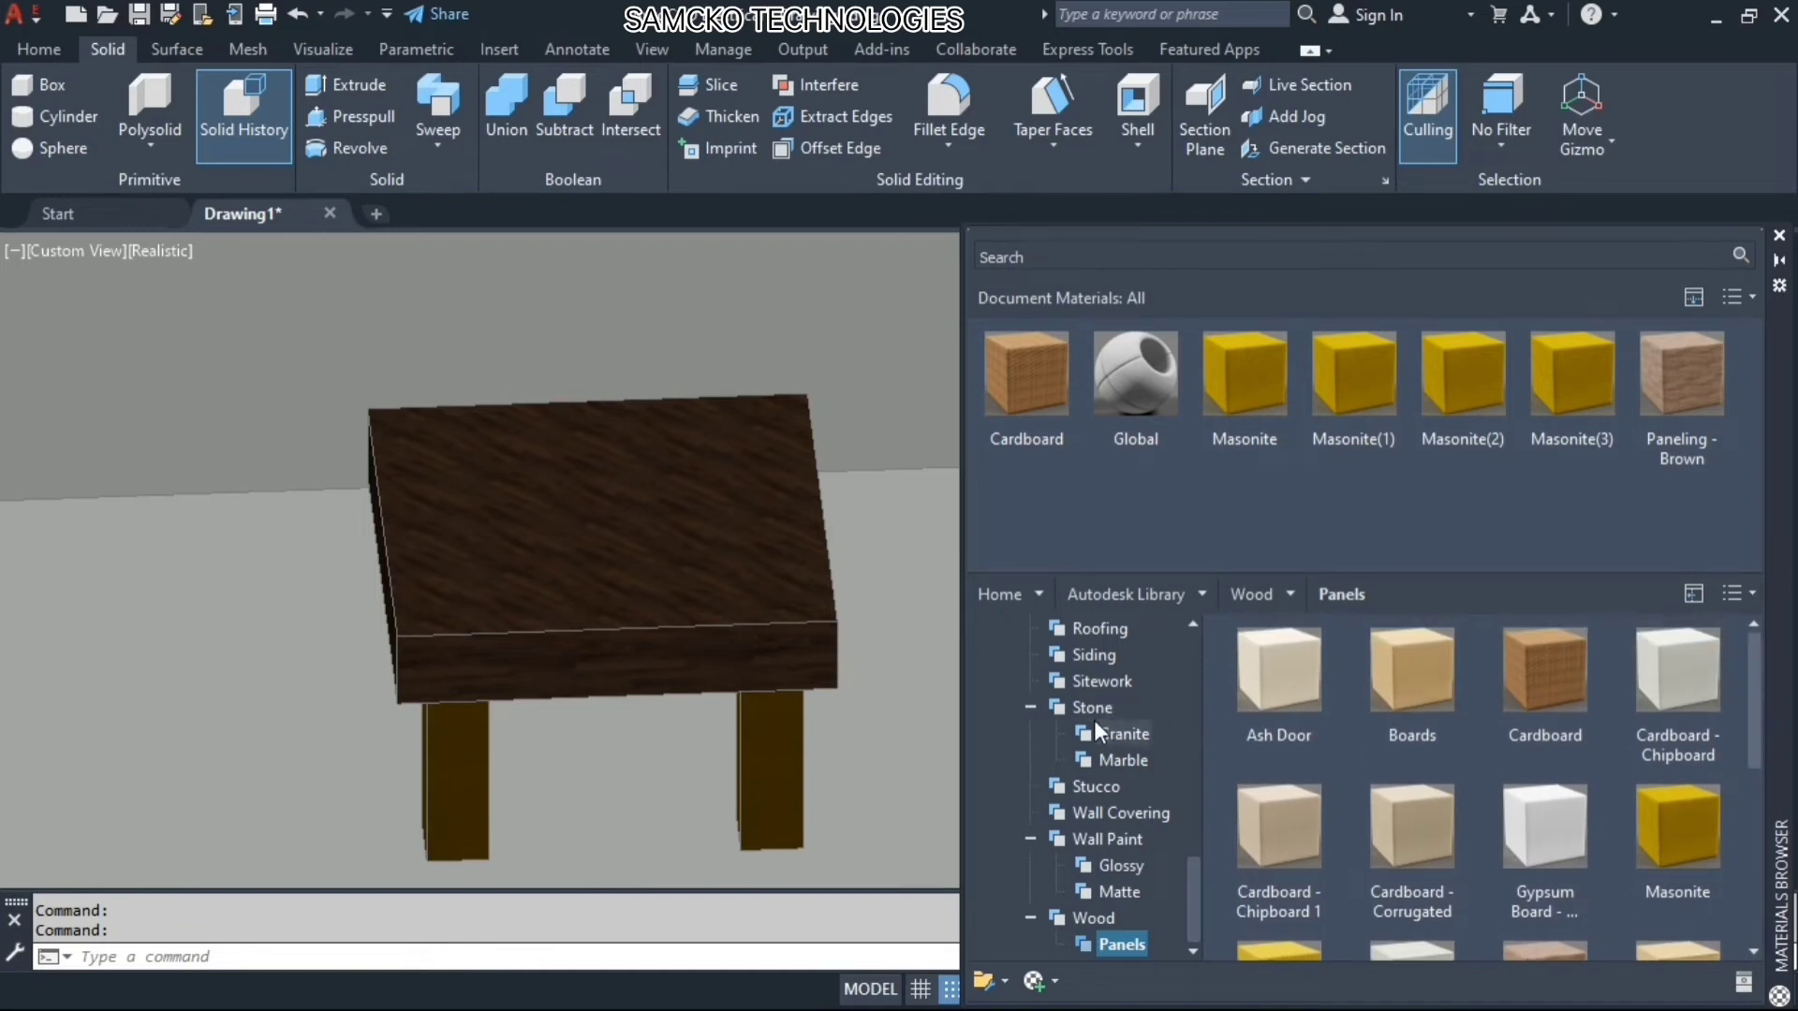
scroll(1094, 721, up, 3)
scroll(1083, 751, up, 1)
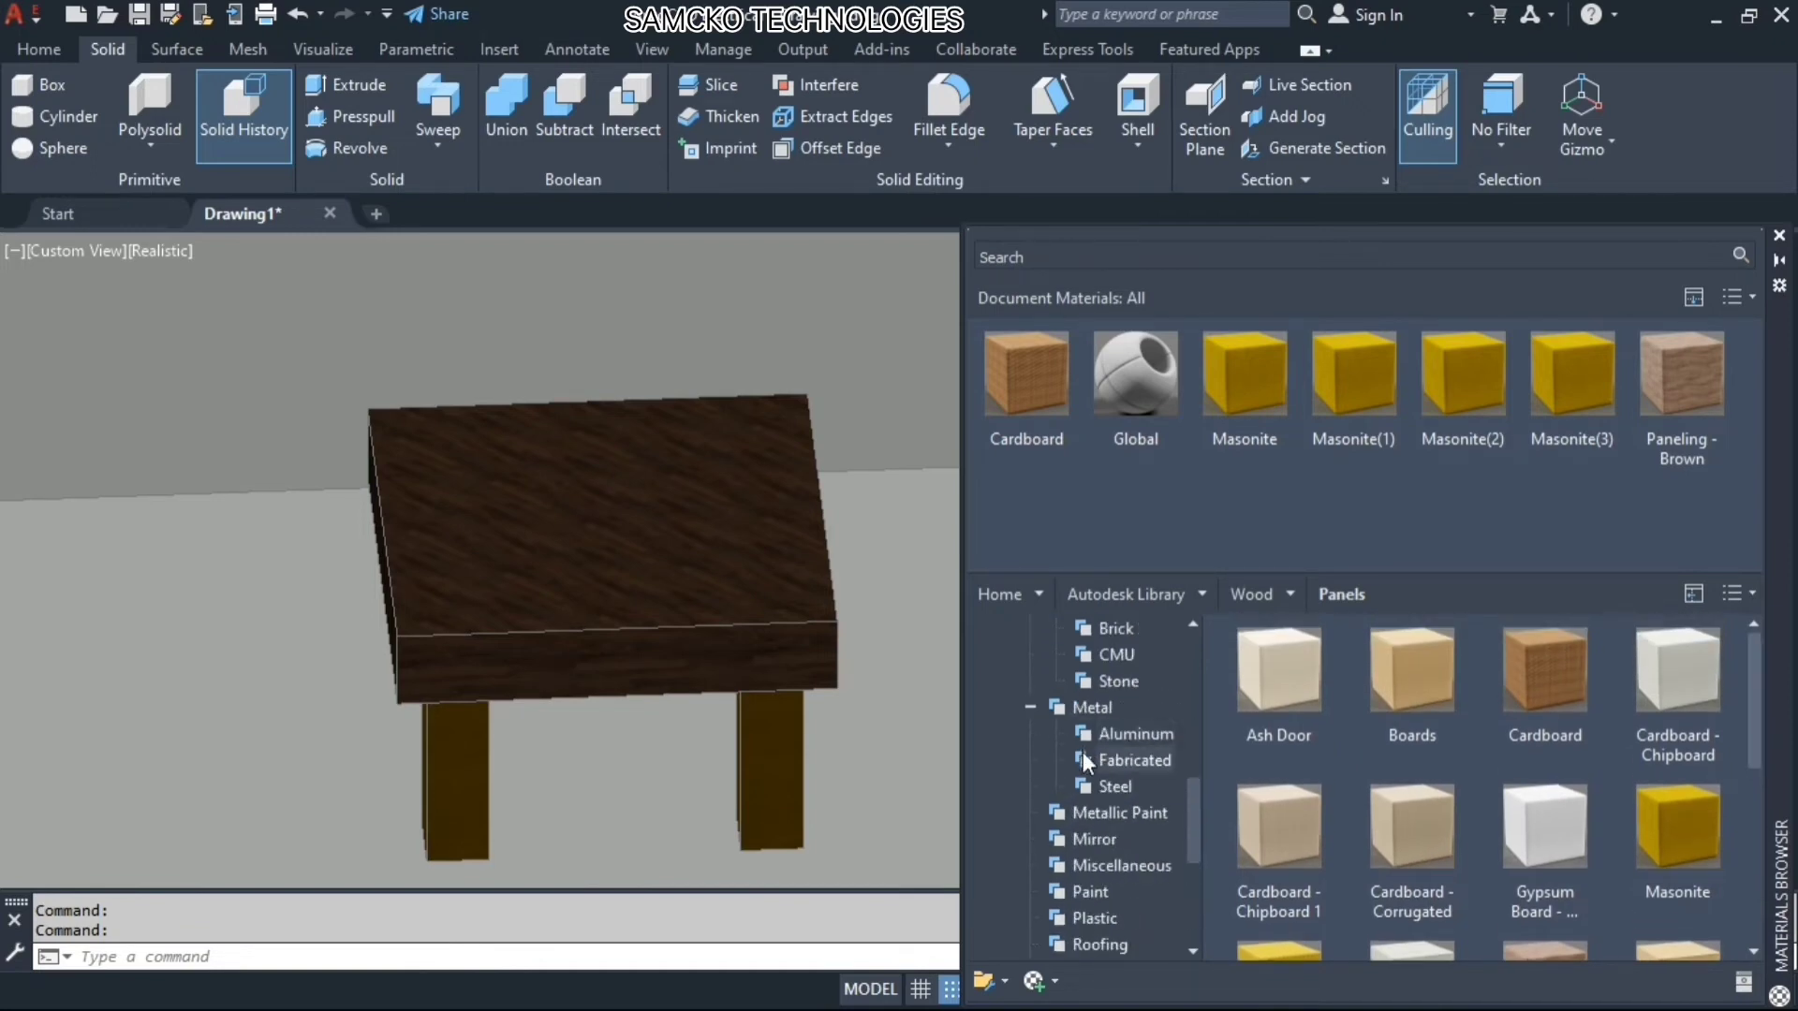
scroll(1110, 721, up, 3)
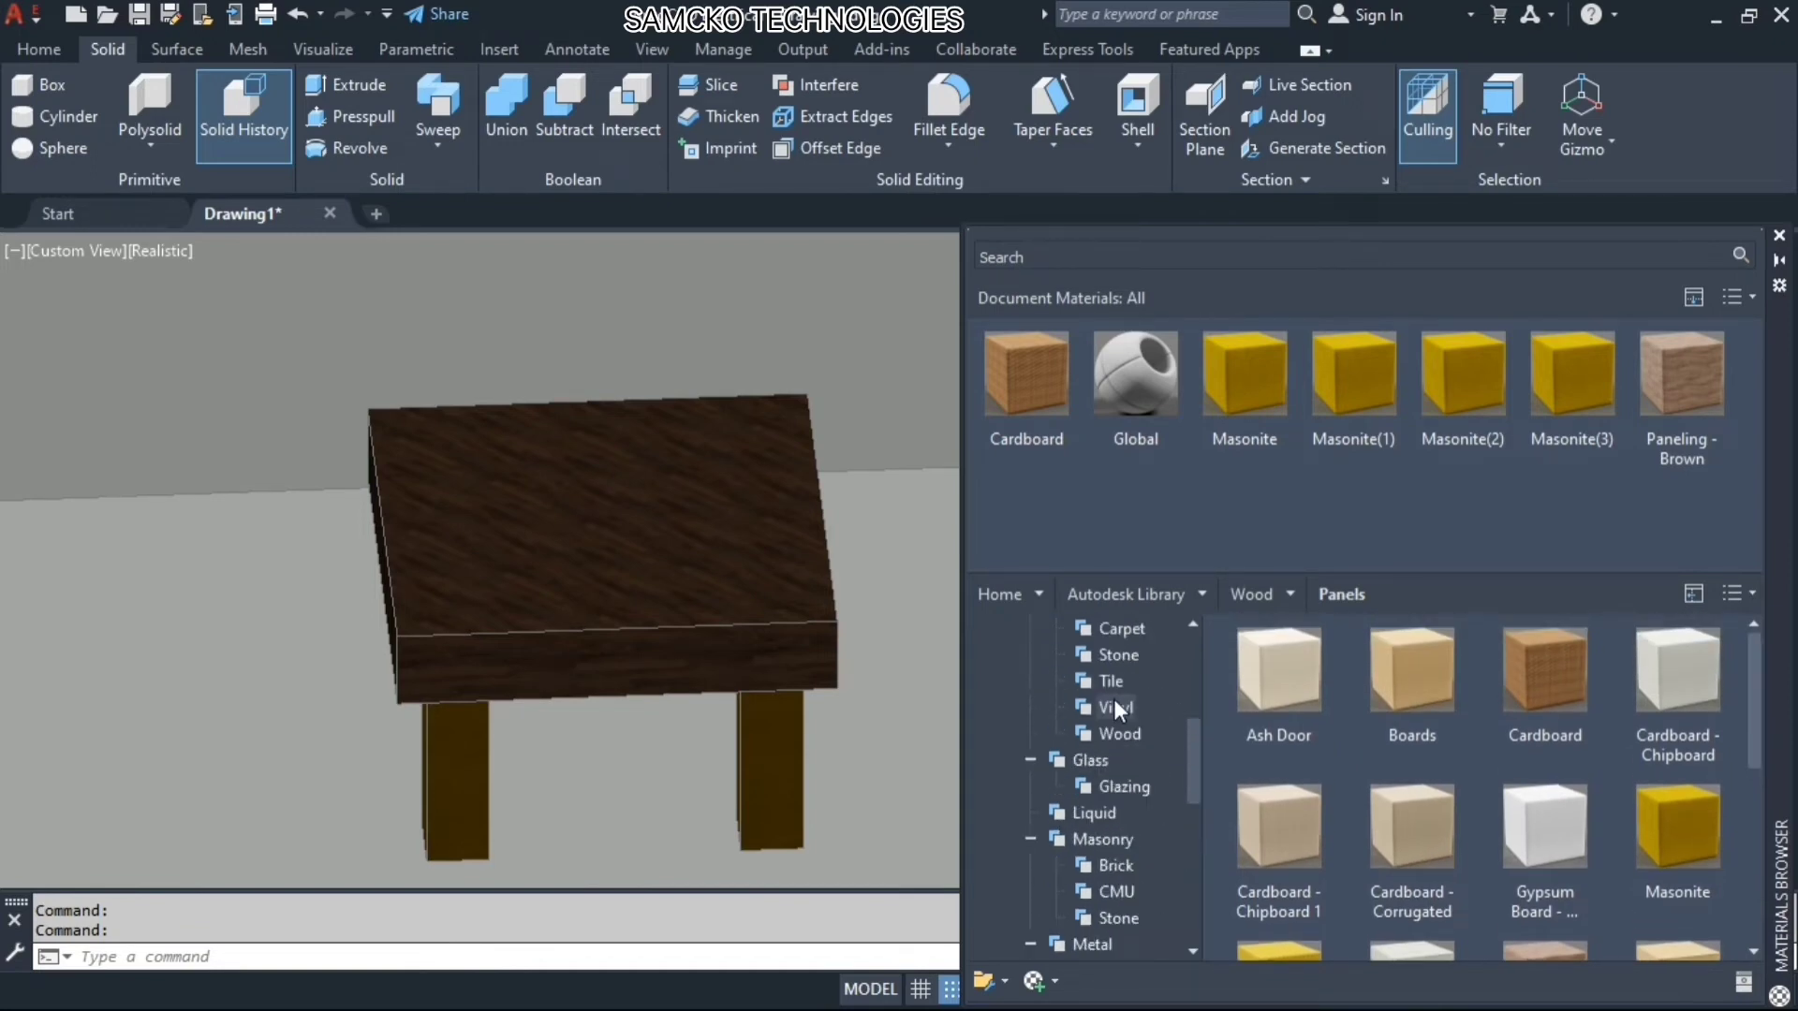
click(1120, 790)
scroll(1452, 832, down, 5)
scroll(1464, 834, up, 2)
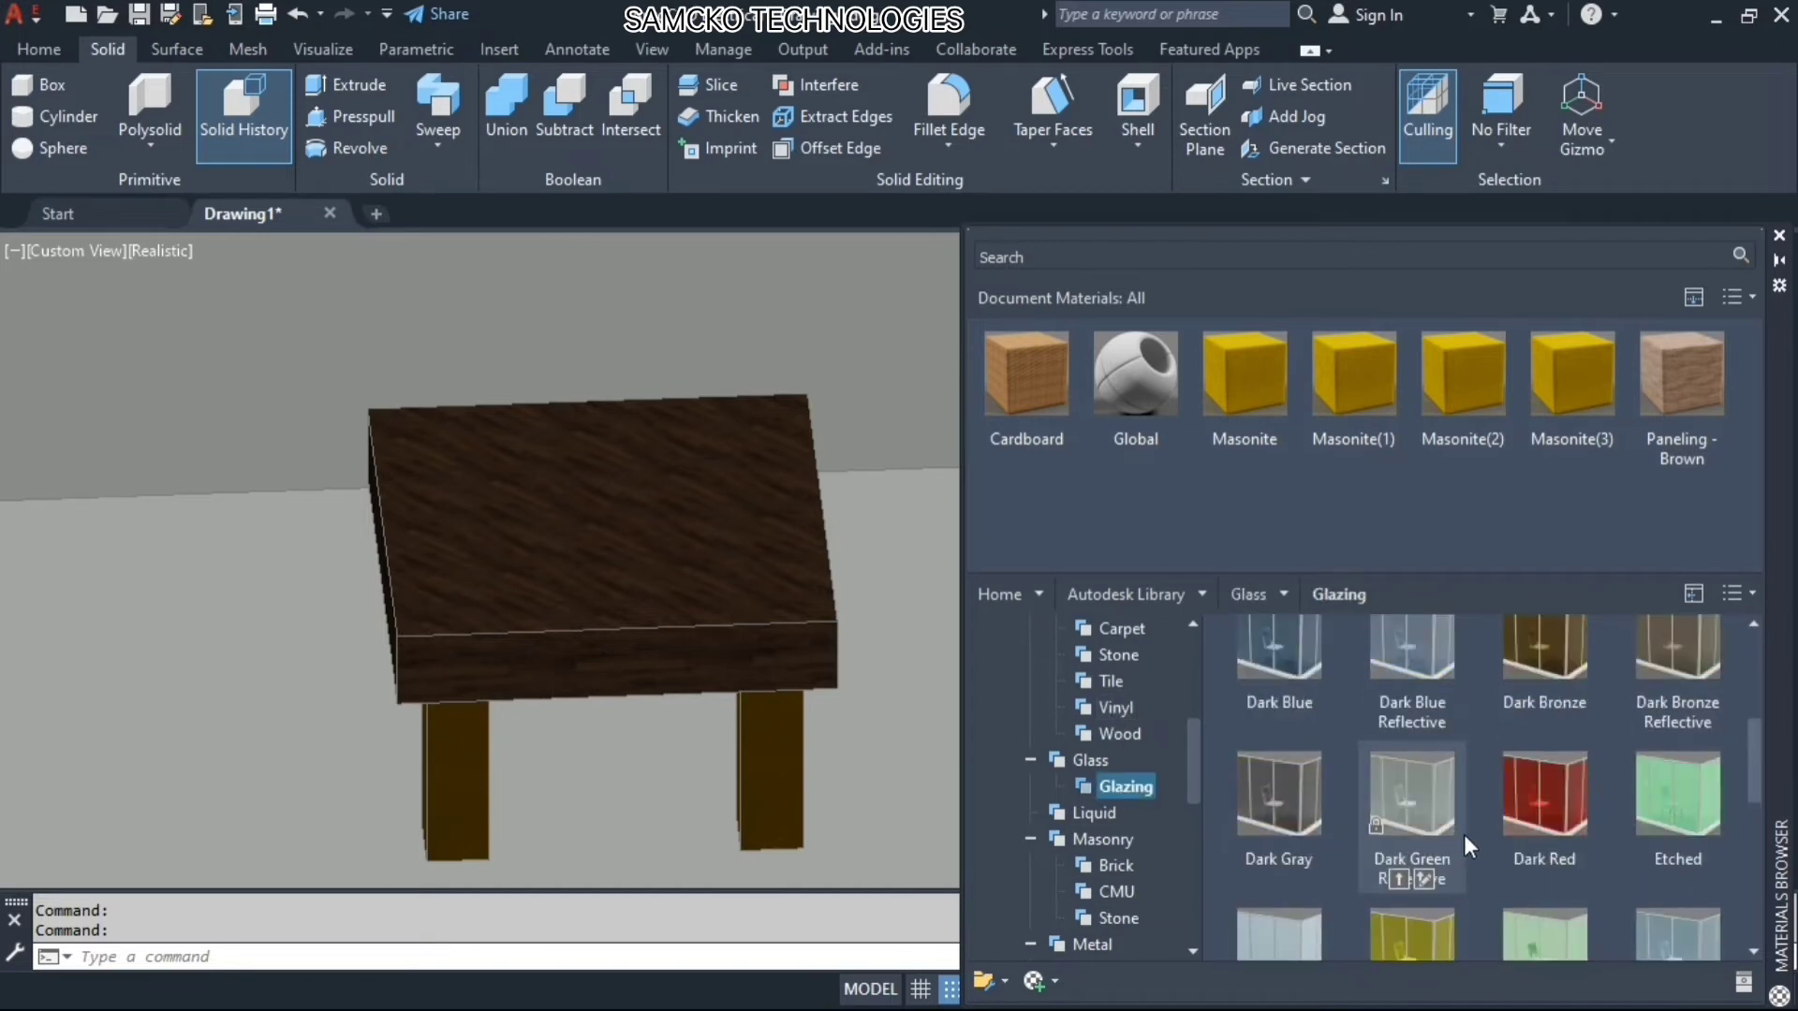
Apply the Dark Red glazing to the tabletop and replace it with Dark Blue
drag(1546, 796, 618, 538)
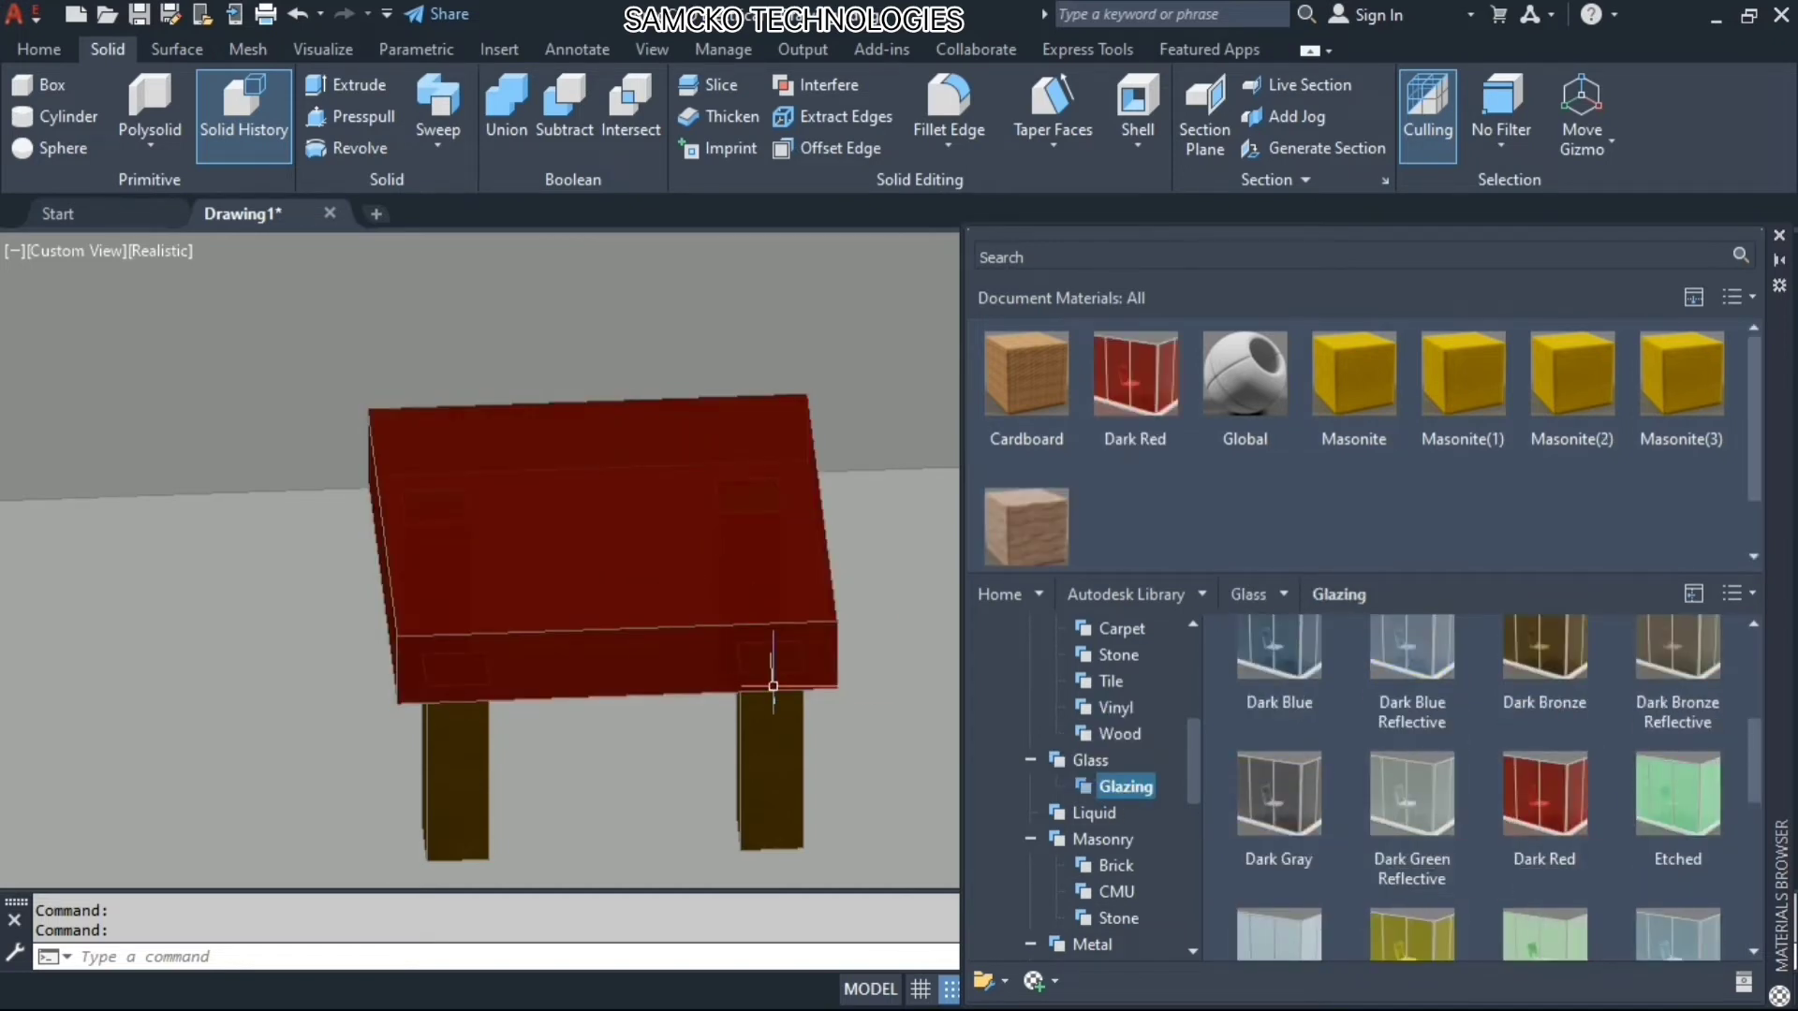
scroll(1357, 730, up, 1)
drag(1313, 700, 682, 519)
scroll(1311, 772, down, 3)
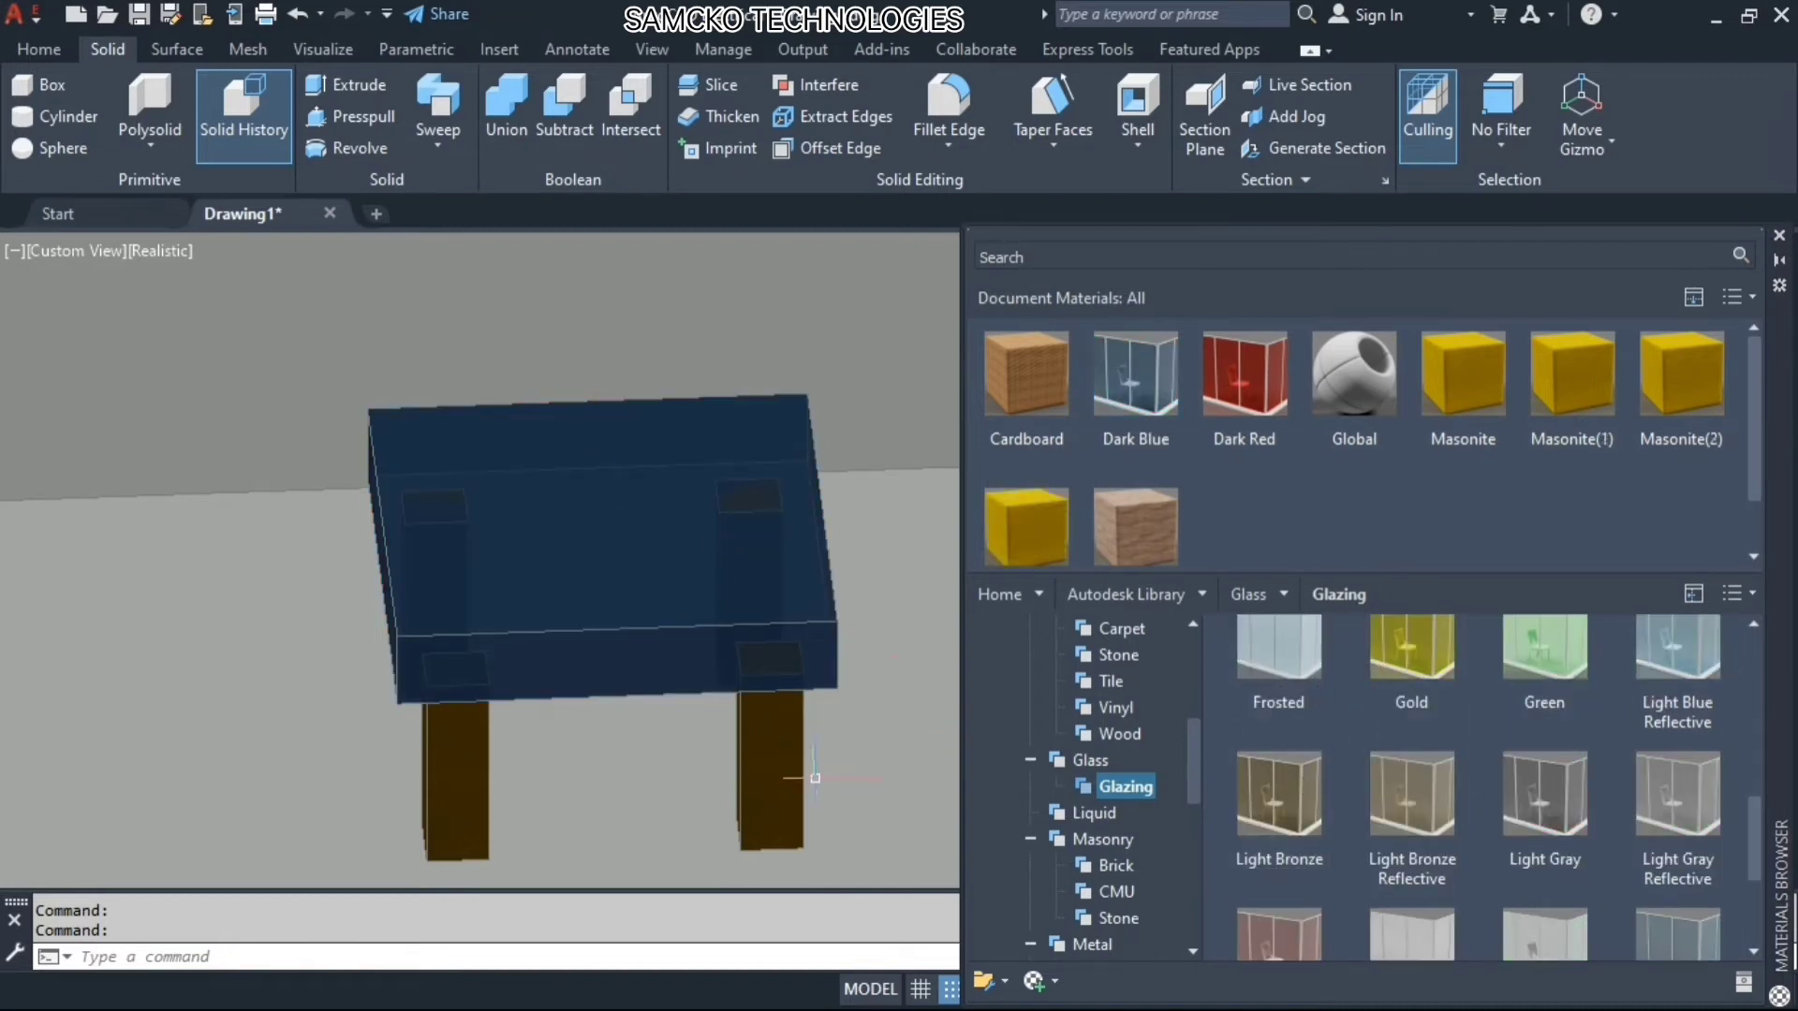
Bring the whole room into view and look through the Carpet materials under Flooring for a slab finish
scroll(706, 730, down, 4)
scroll(734, 806, up, 3)
scroll(734, 806, down, 4)
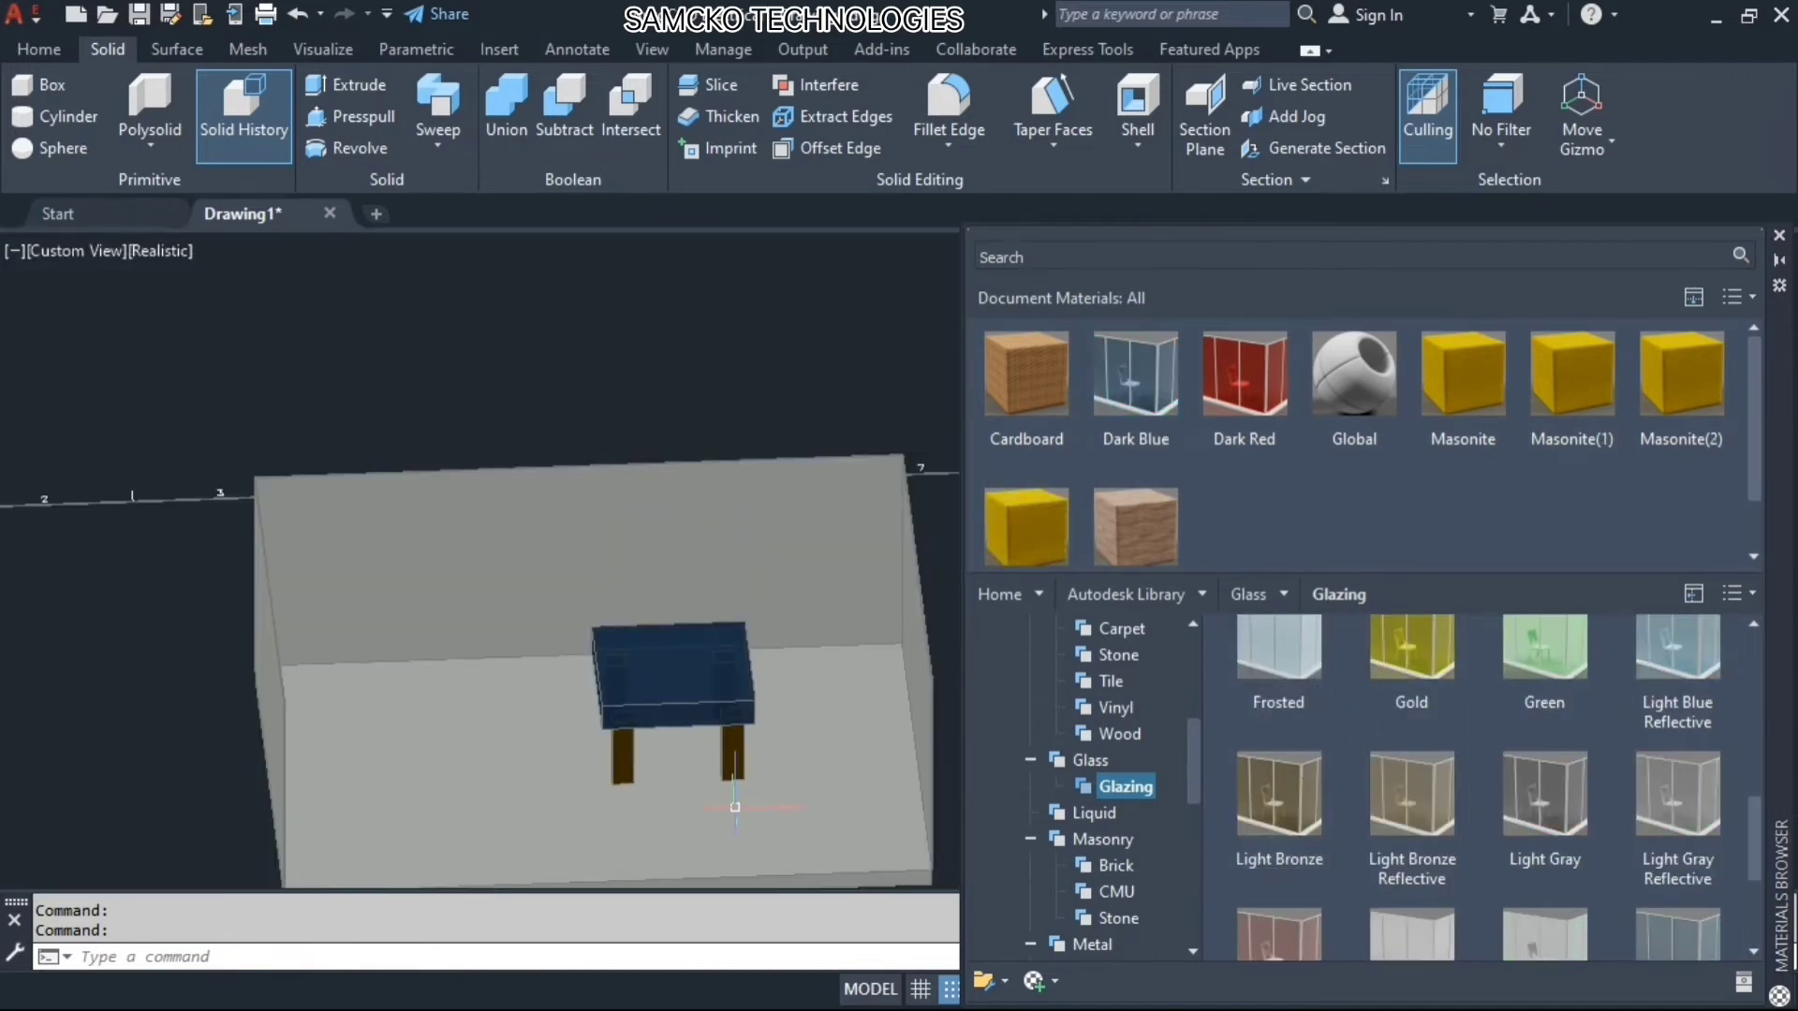
middle_drag(725, 830, 684, 715)
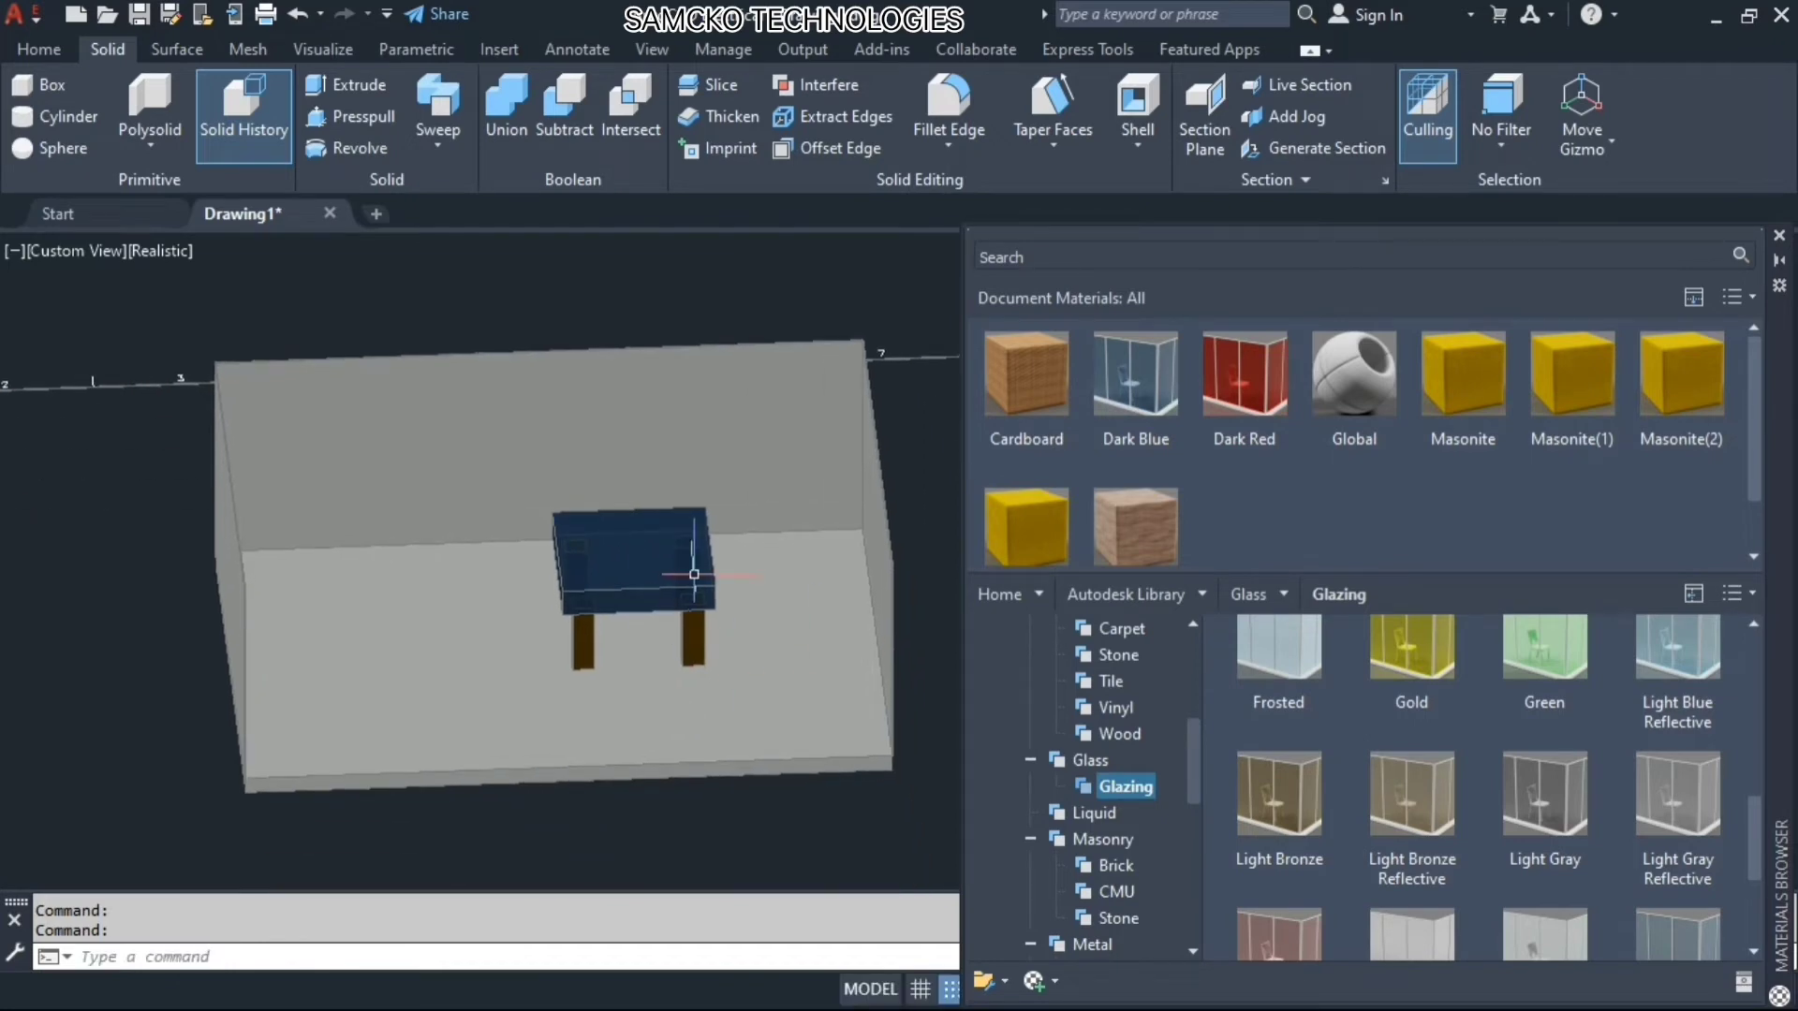
scroll(1352, 740, up, 1)
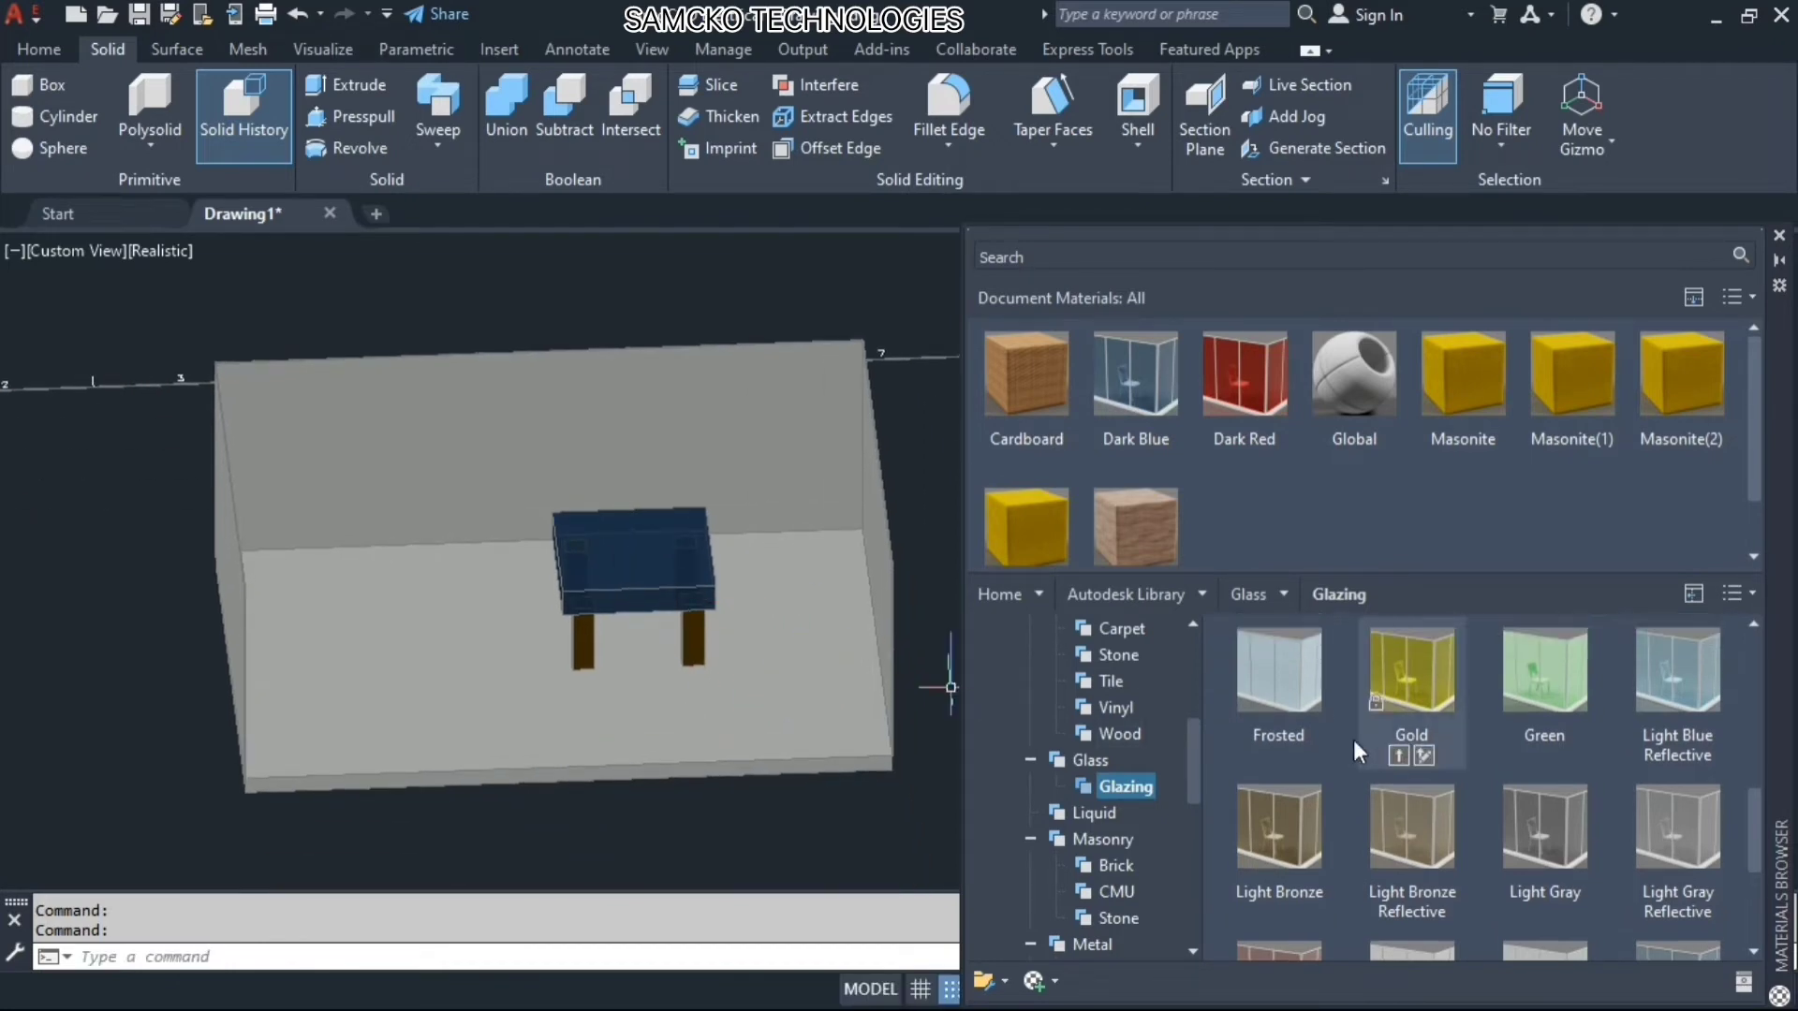
drag(1189, 784, 1193, 726)
click(1120, 893)
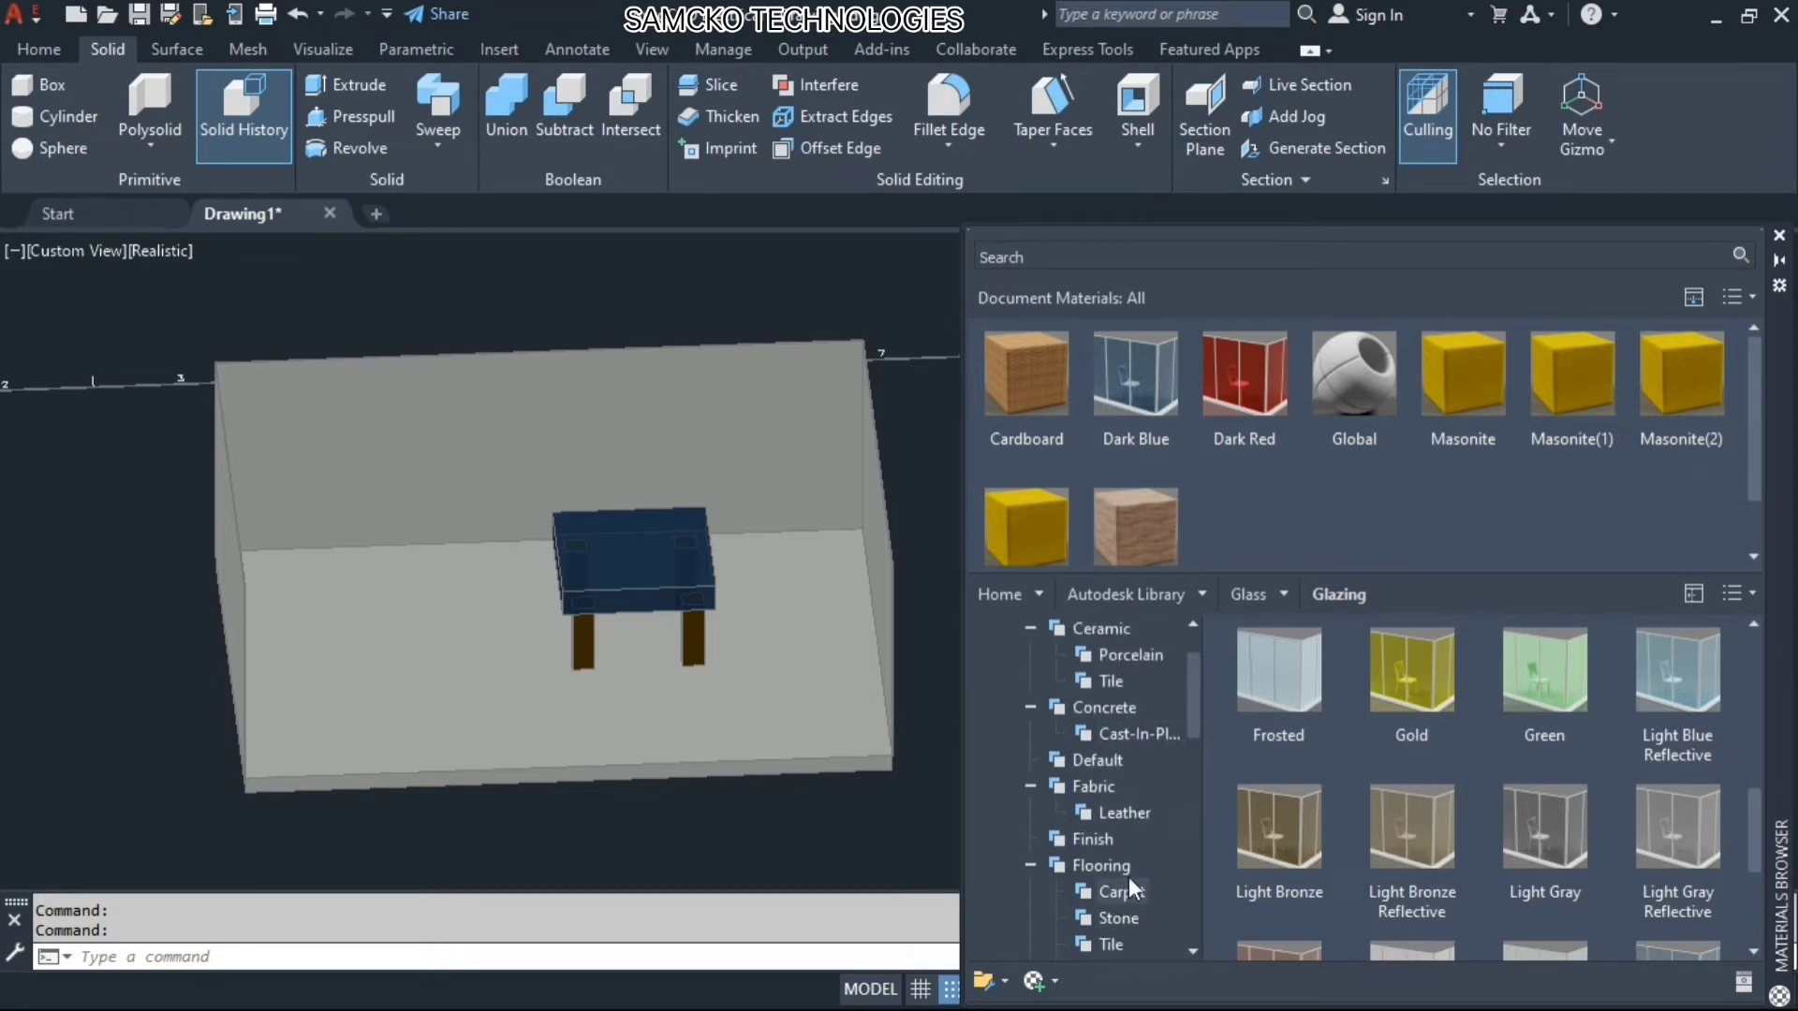
scroll(1197, 744, down, 2)
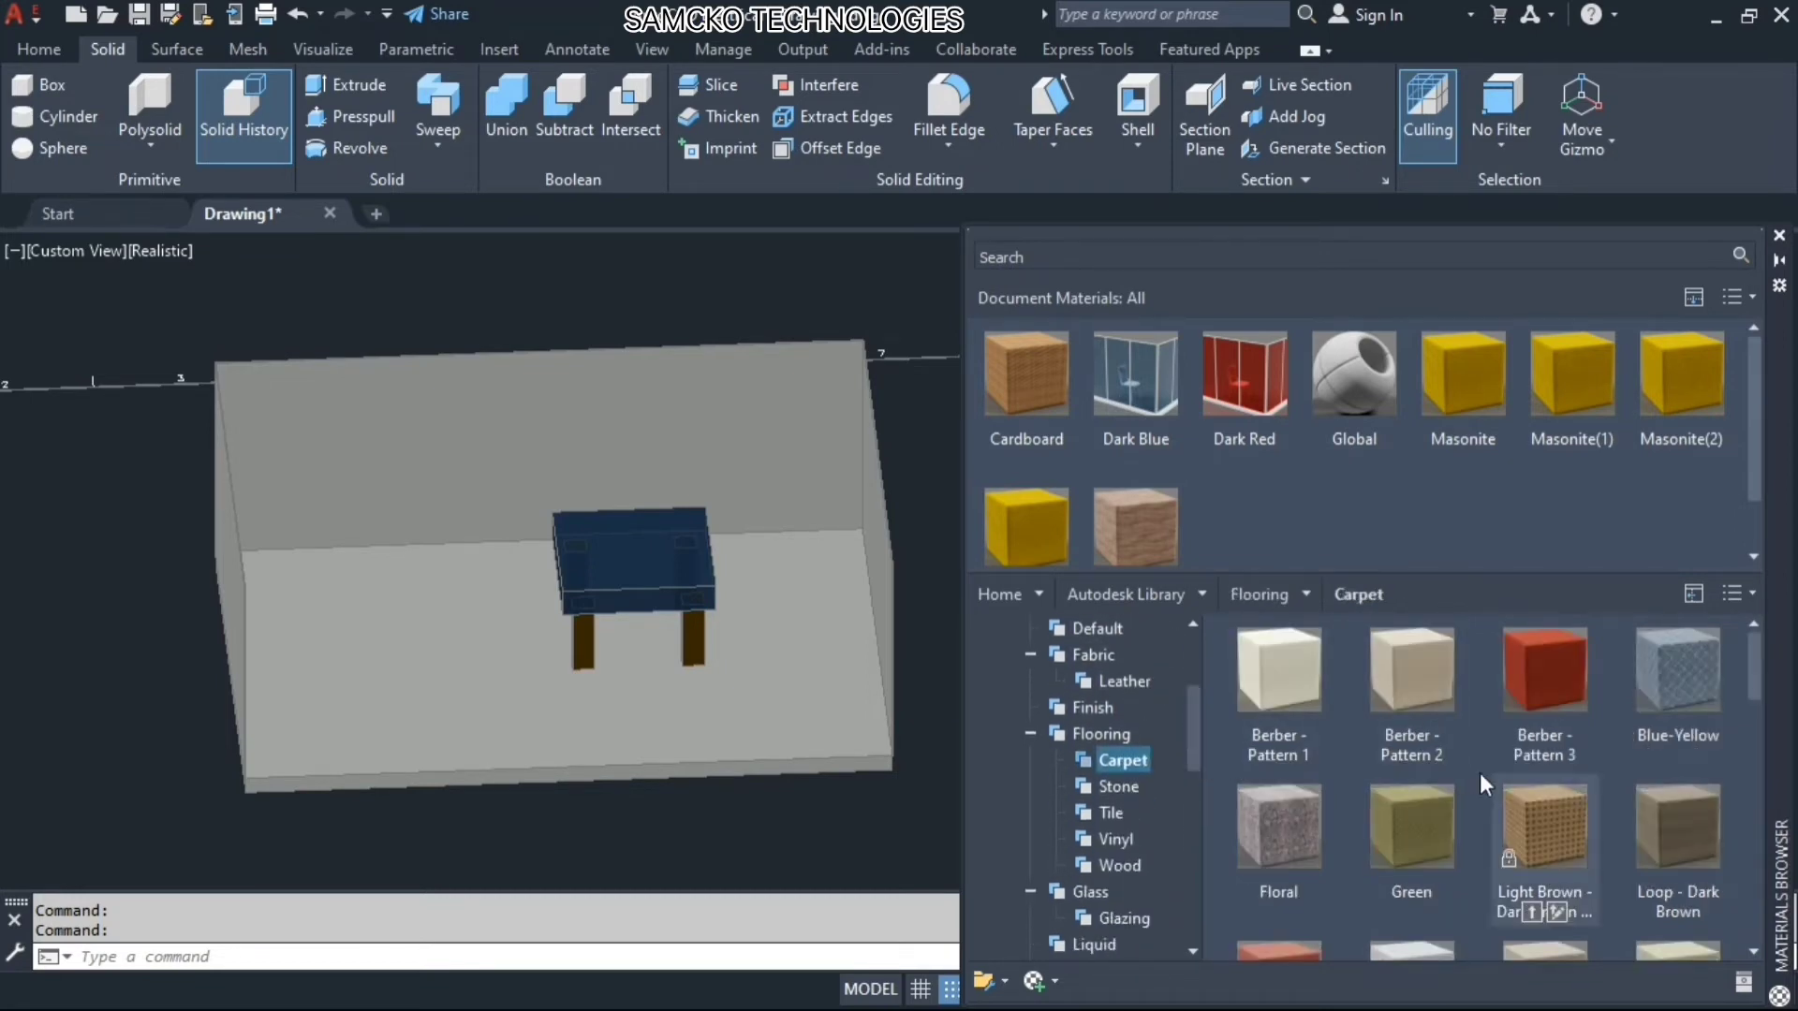
scroll(1479, 773, down, 6)
scroll(1464, 782, down, 2)
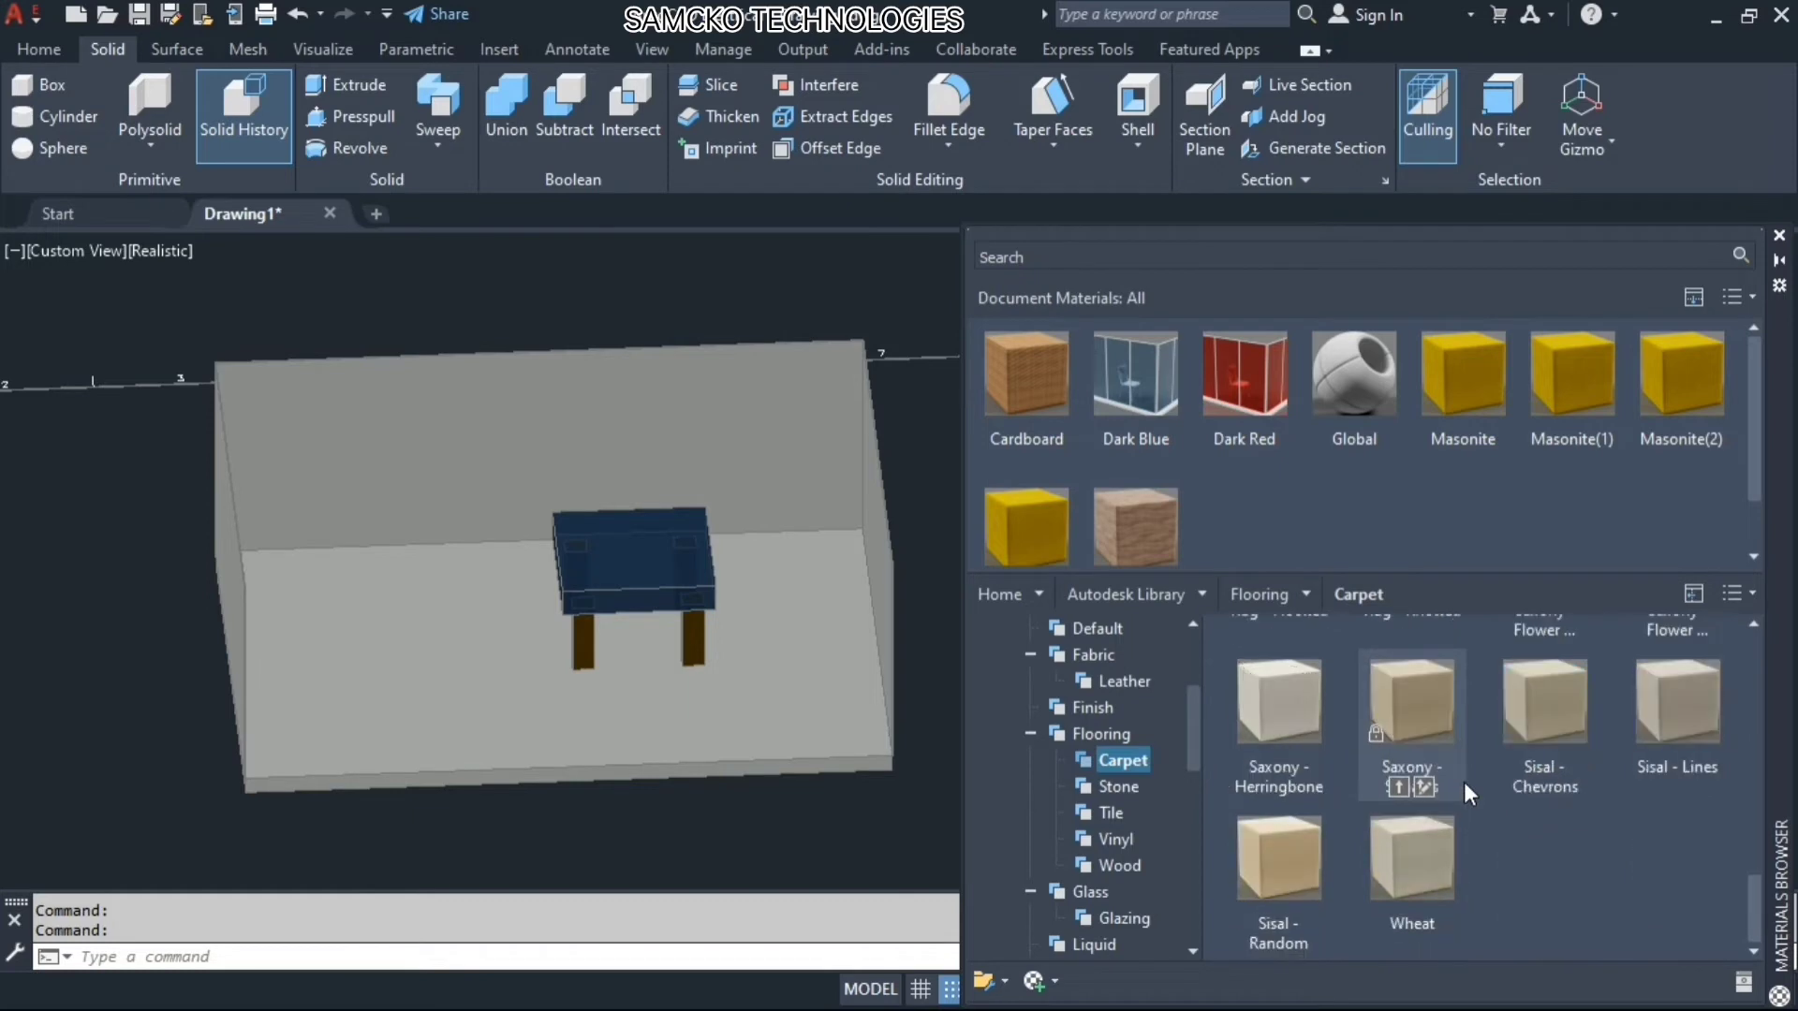
scroll(1464, 783, up, 5)
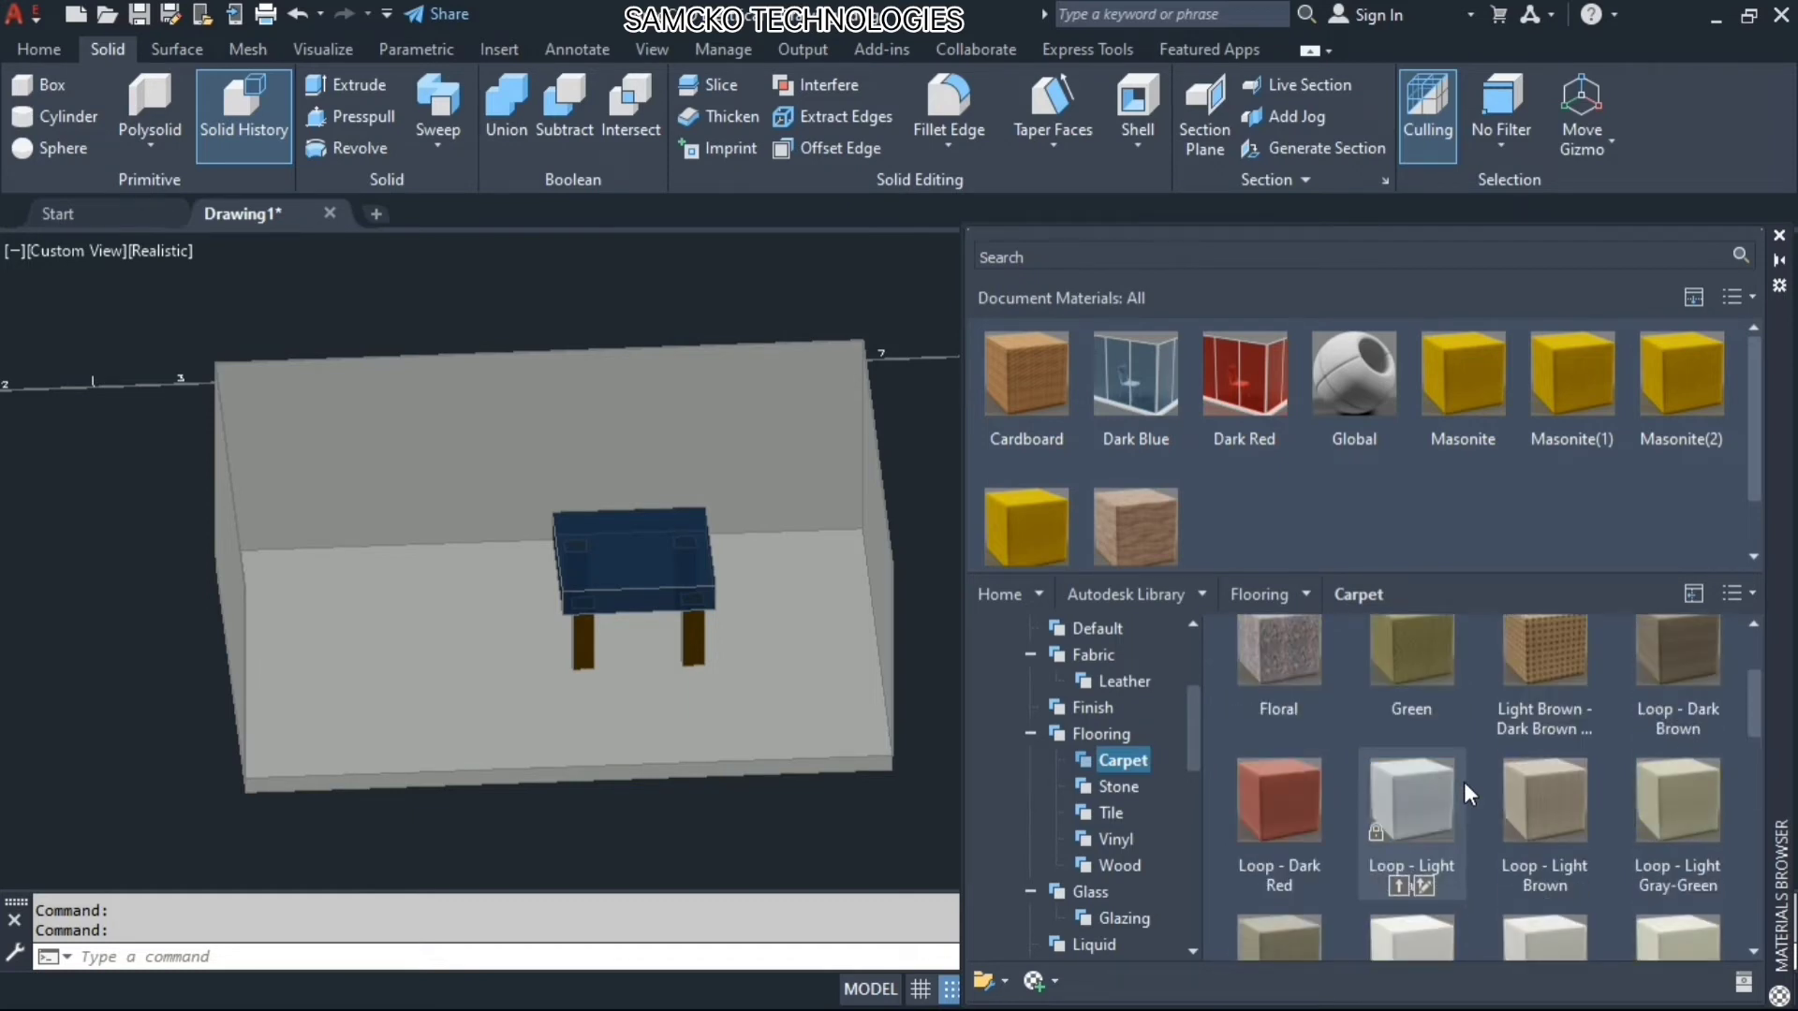
scroll(1464, 783, up, 2)
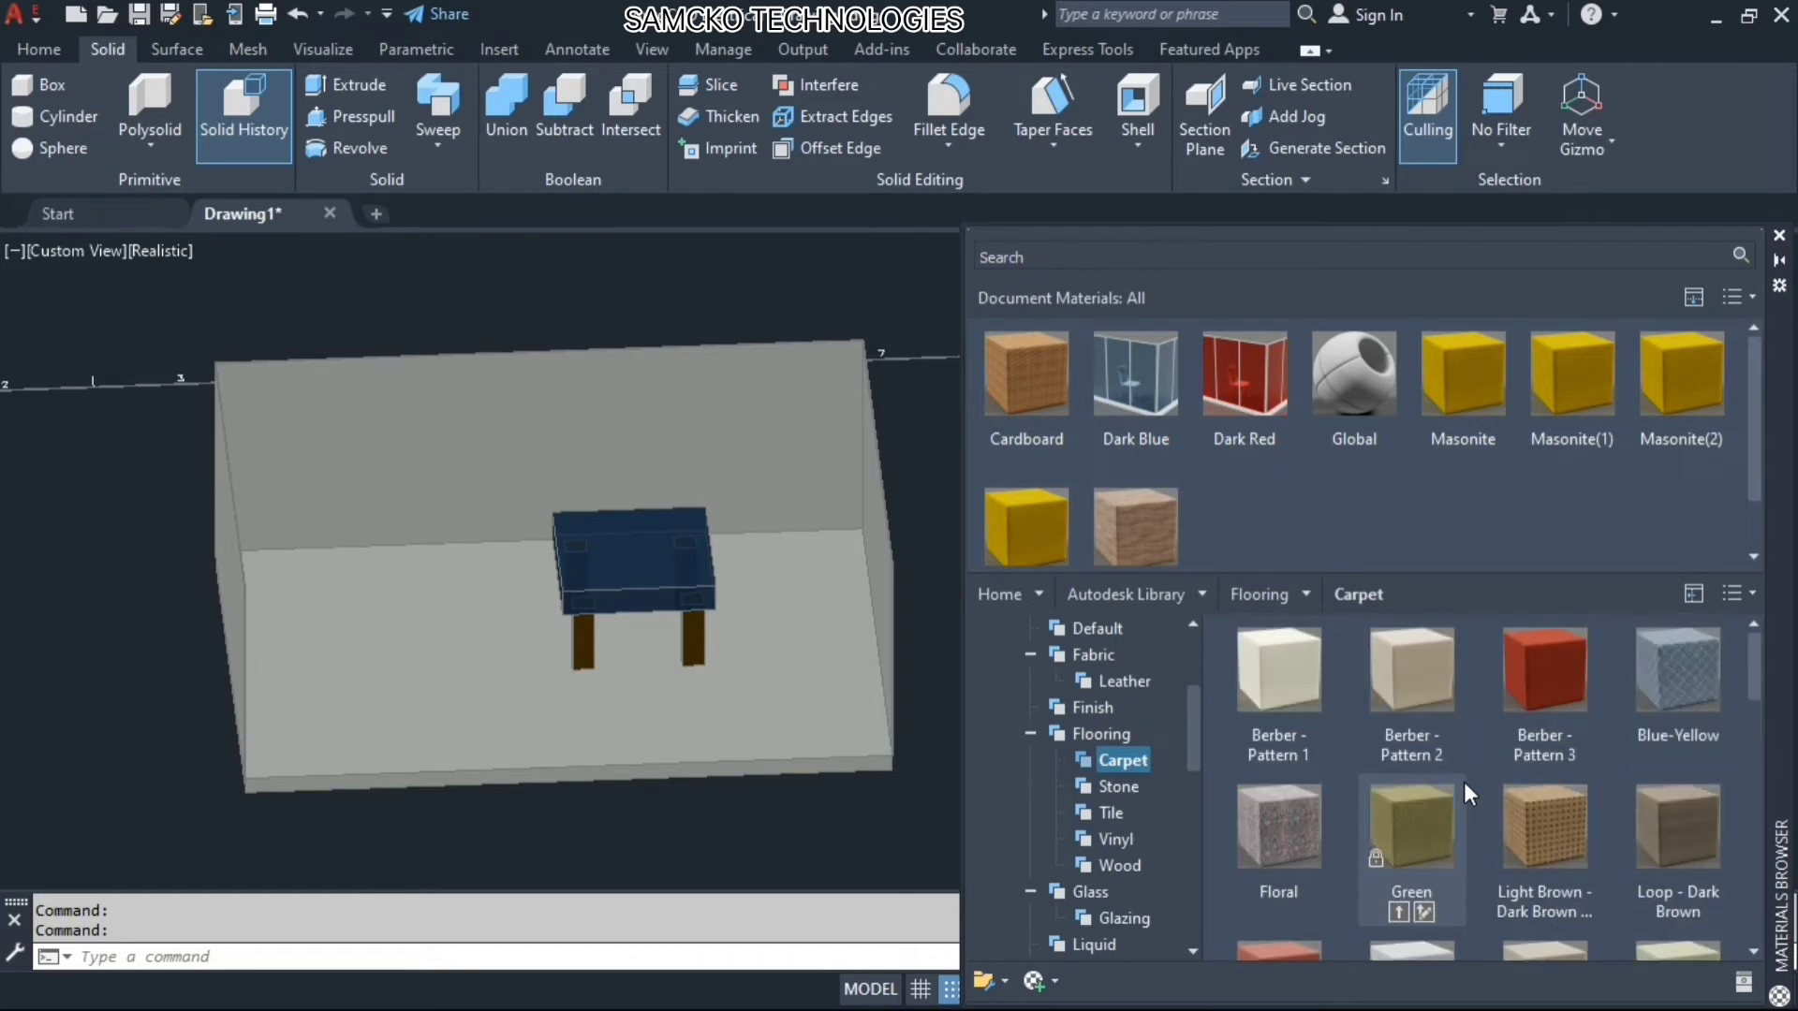
Apply the Marble - White-Green material from the Stone flooring category to the base slab
click(1120, 788)
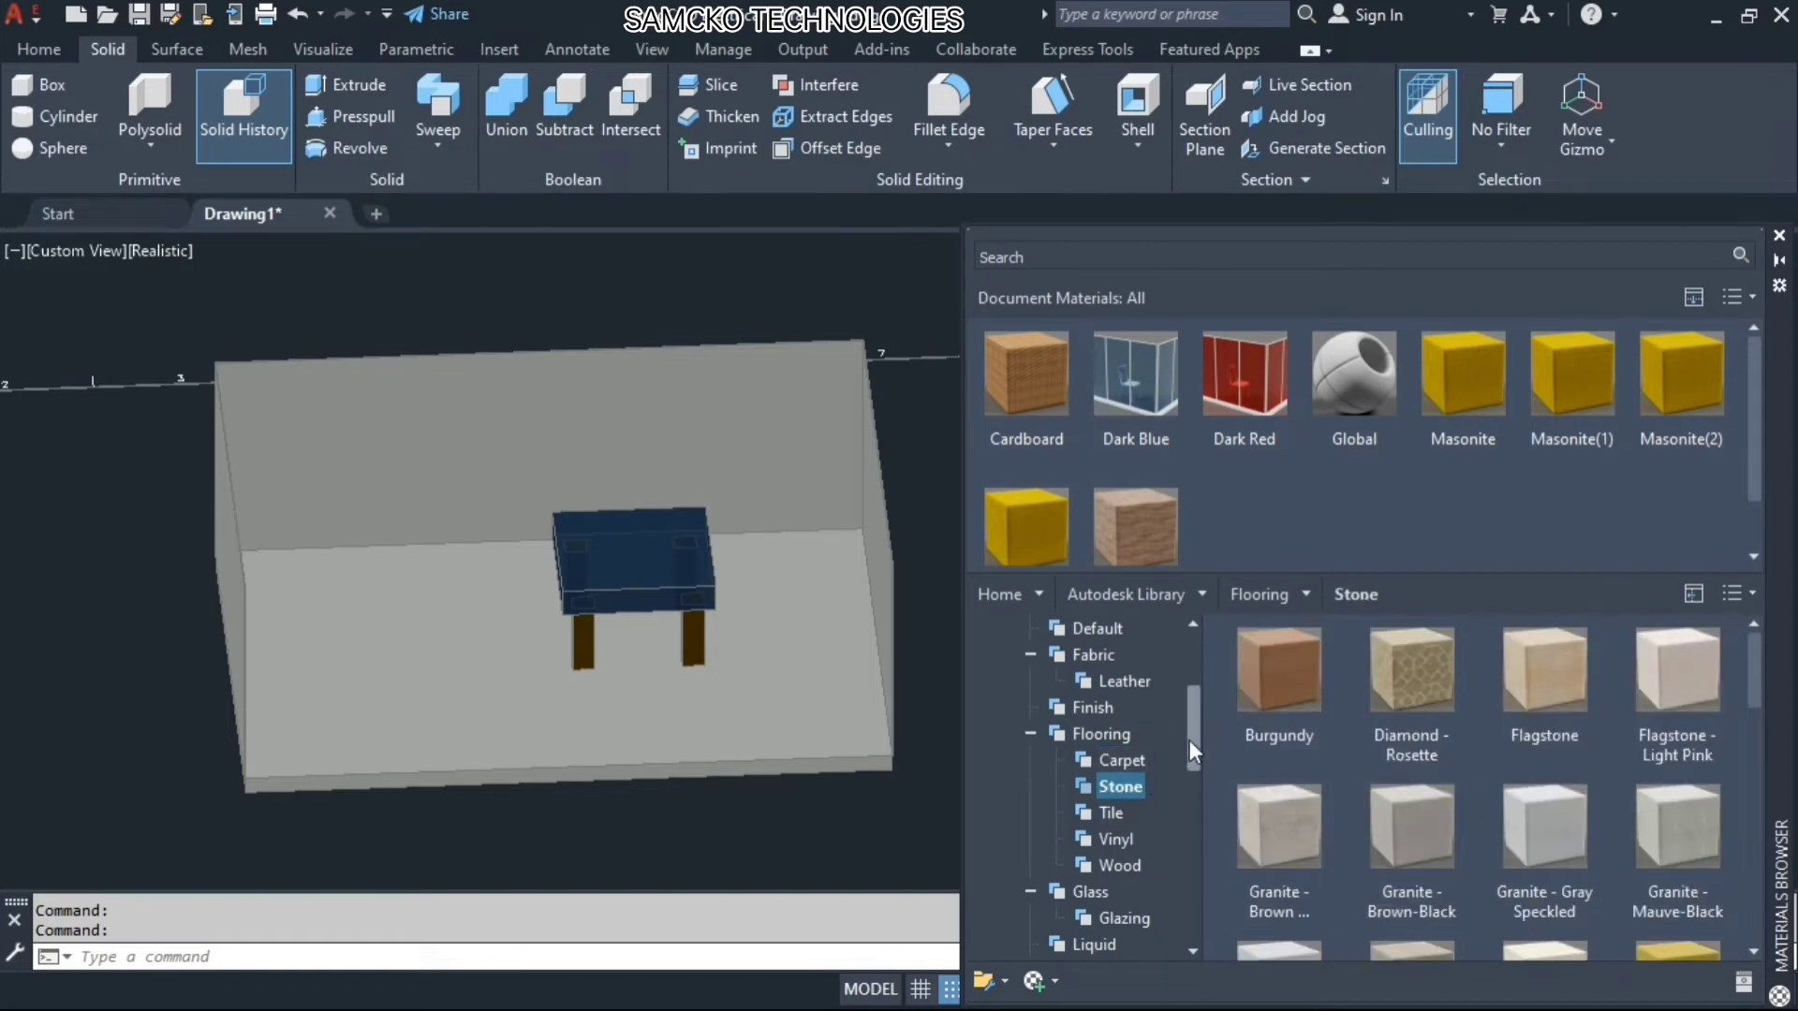
mouse_move(1194, 739)
mouse_down()
mouse_move(1206, 687)
mouse_move(1210, 873)
mouse_move(1210, 758)
mouse_up()
mouse_move(1284, 783)
scroll(1392, 812, down, 5)
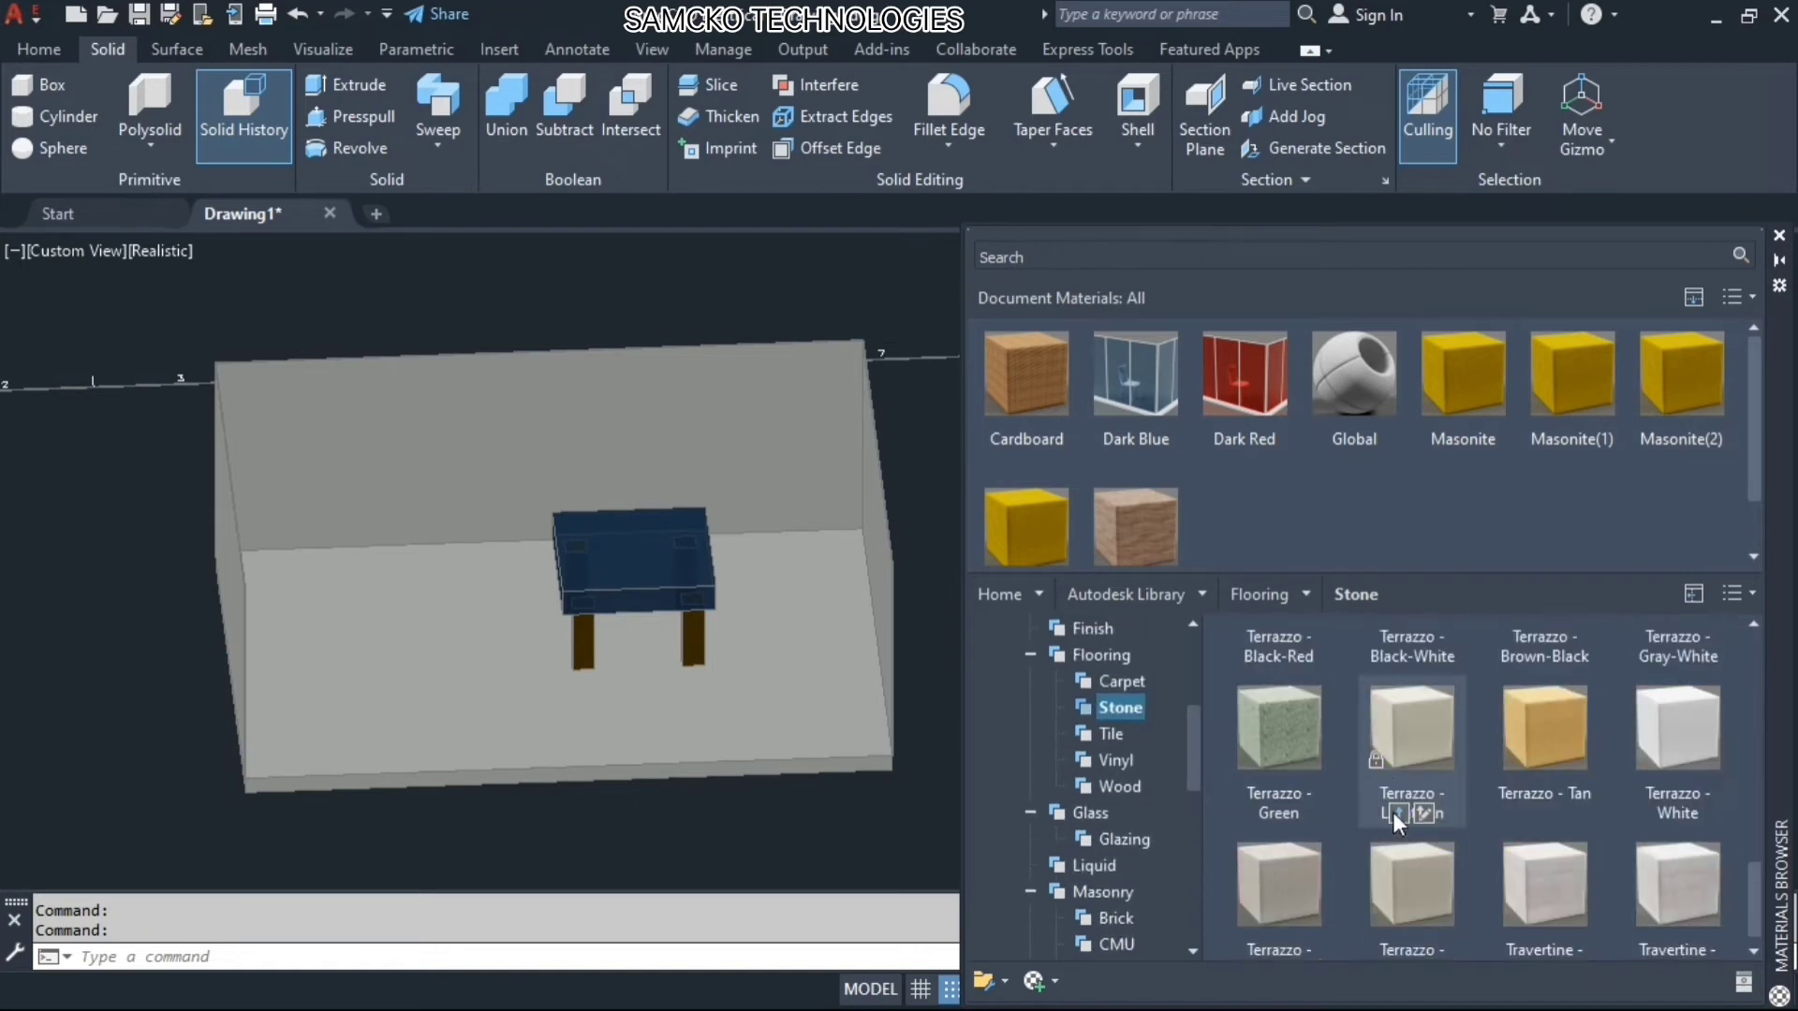
scroll(1392, 812, up, 5)
scroll(1392, 812, down, 5)
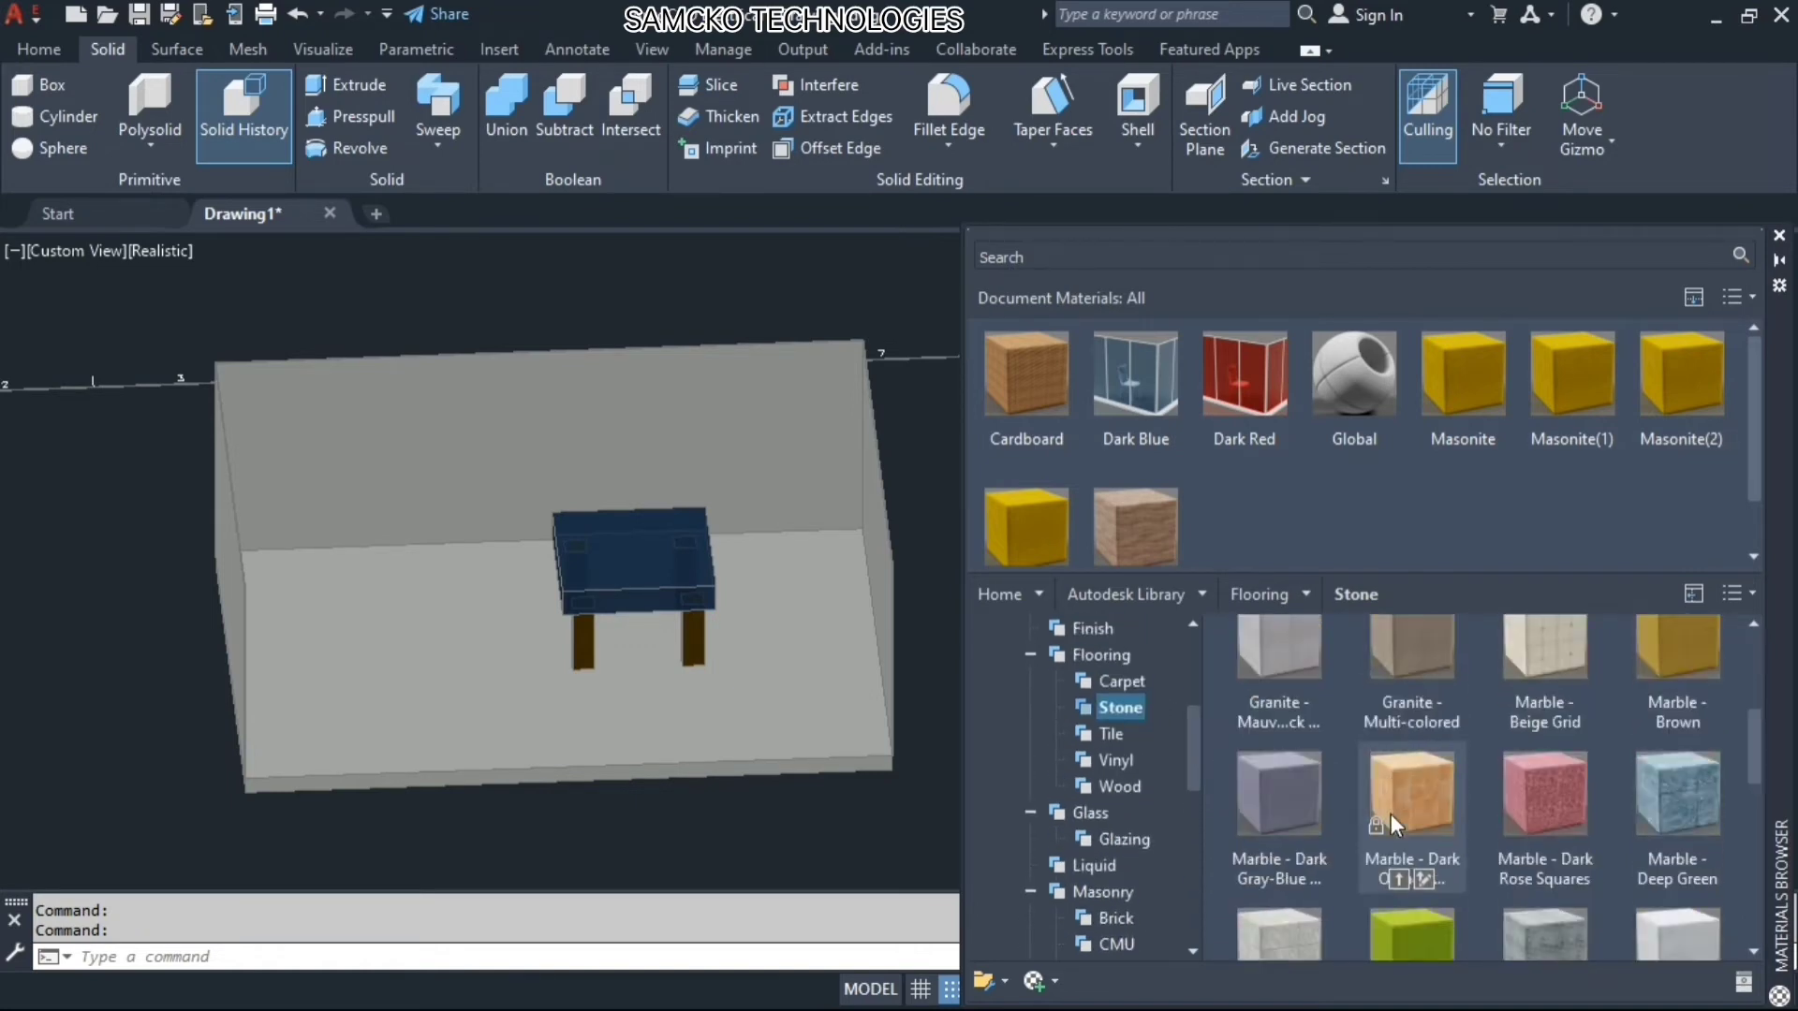
scroll(1391, 812, down, 3)
scroll(1391, 813, down, 3)
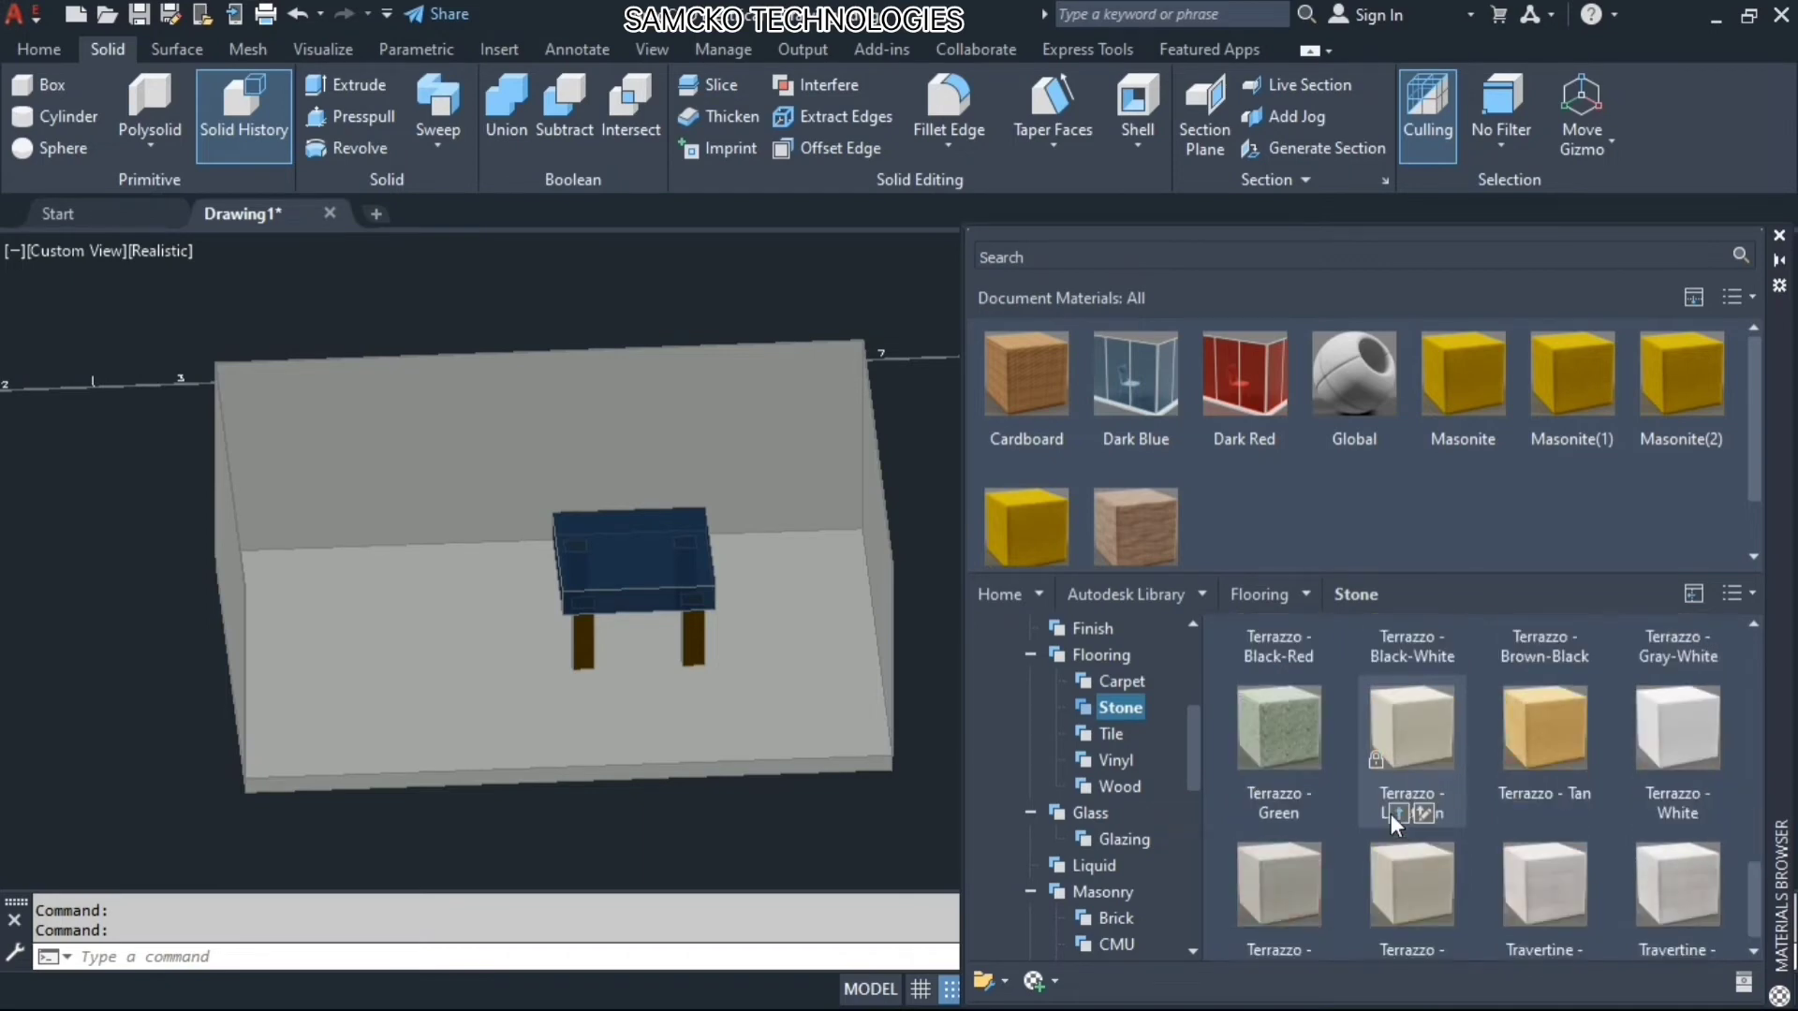
scroll(1391, 813, up, 3)
drag(1297, 778, 743, 676)
scroll(1583, 828, down, 1)
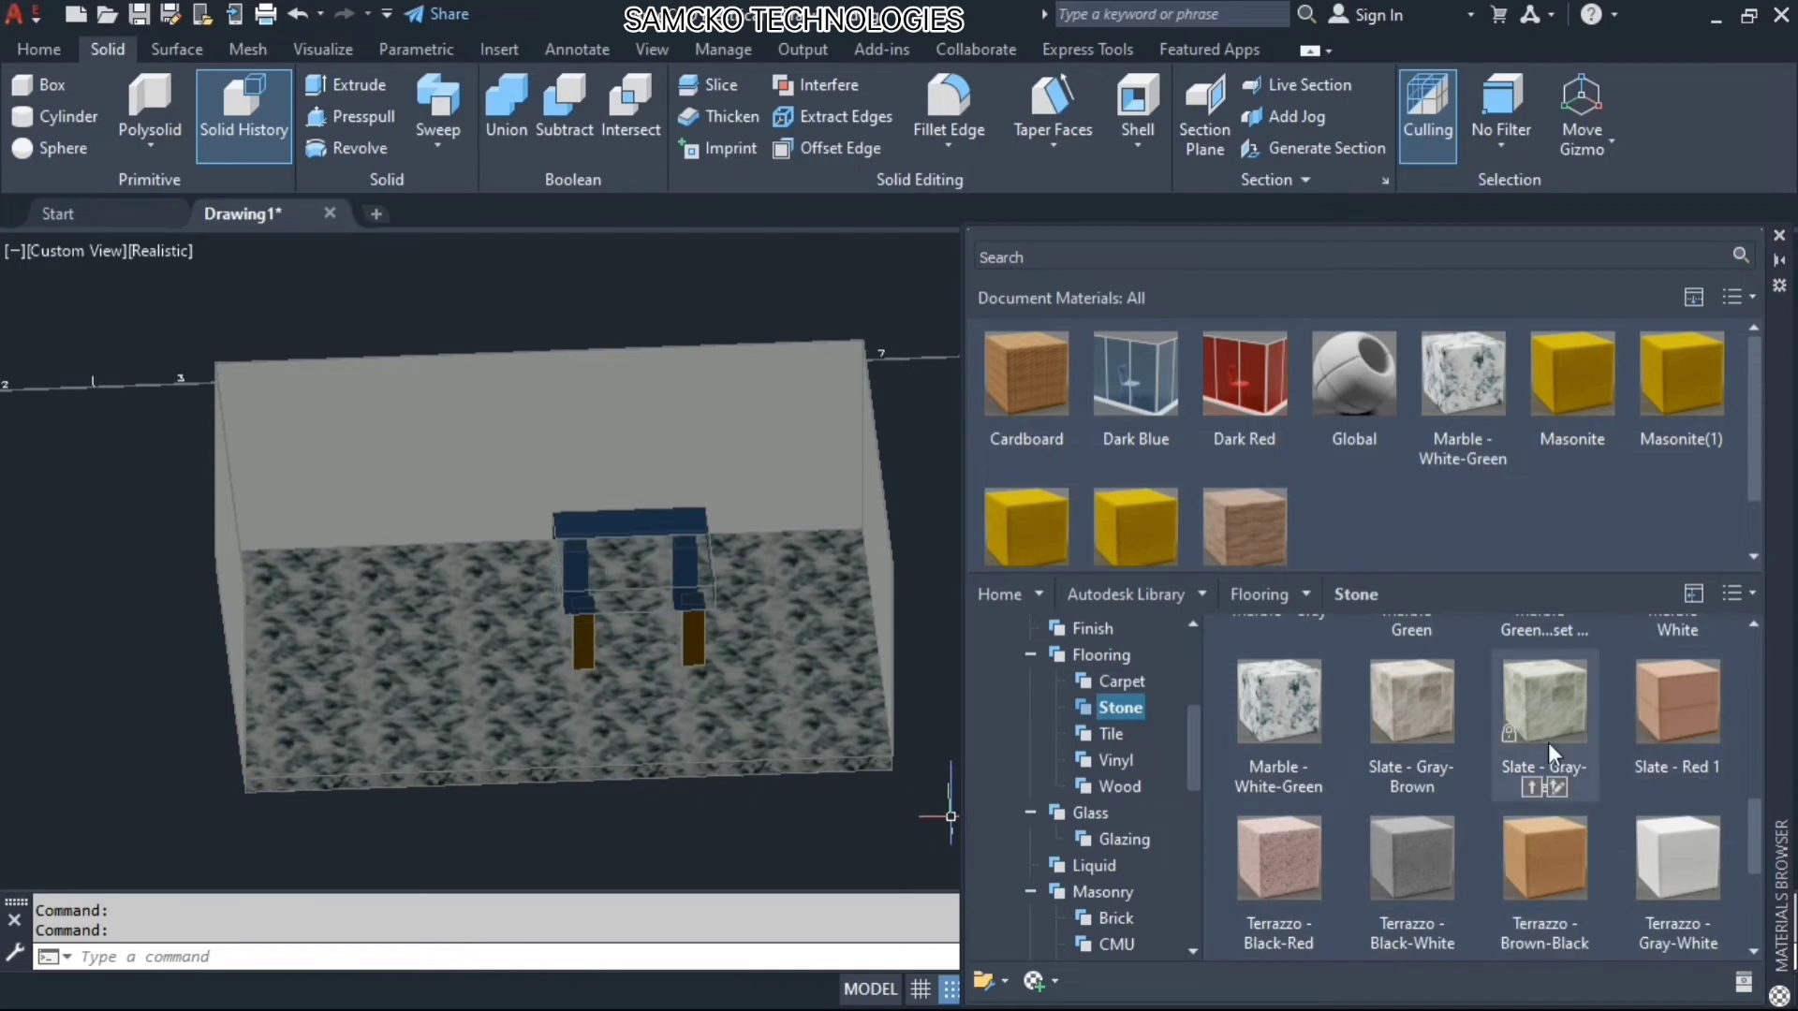
Try Slate - Gray-Green, Terrazzo - Tan, Terrazzo - Black-Red and Terrazzo - Green from the Stone flooring category on the base slab
drag(1068, 723, 749, 638)
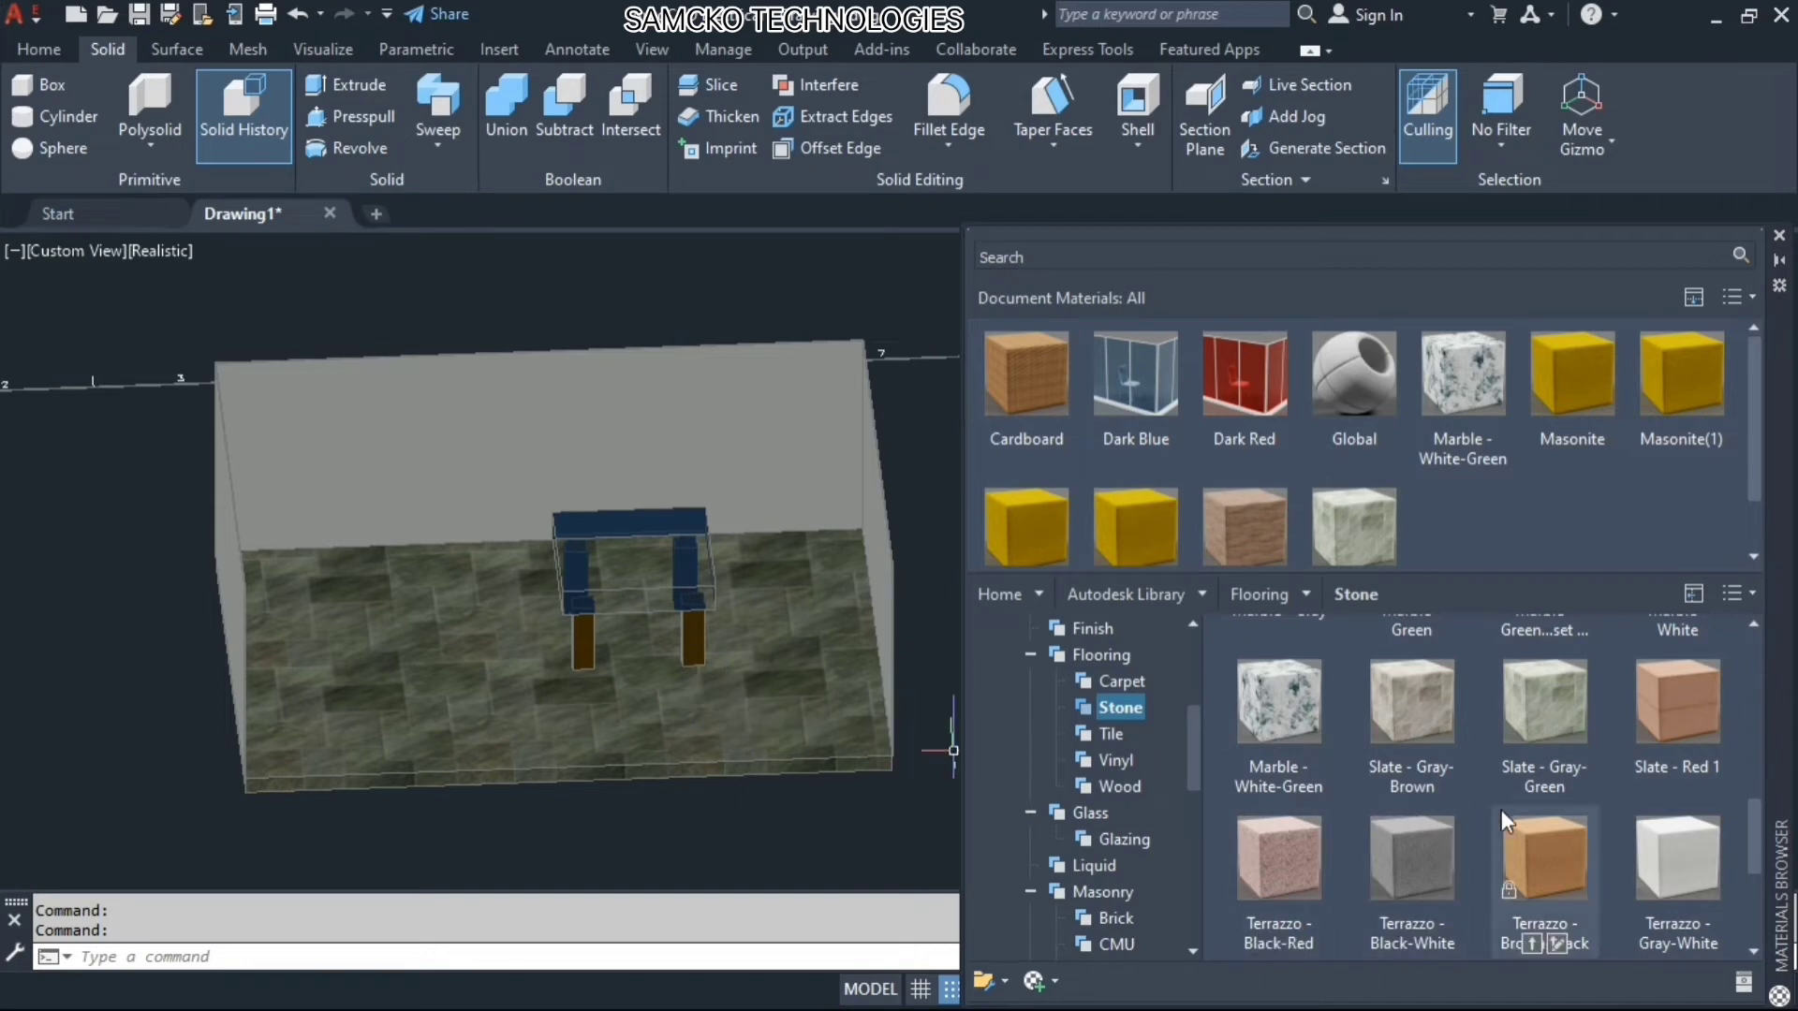
drag(1755, 807, 1755, 884)
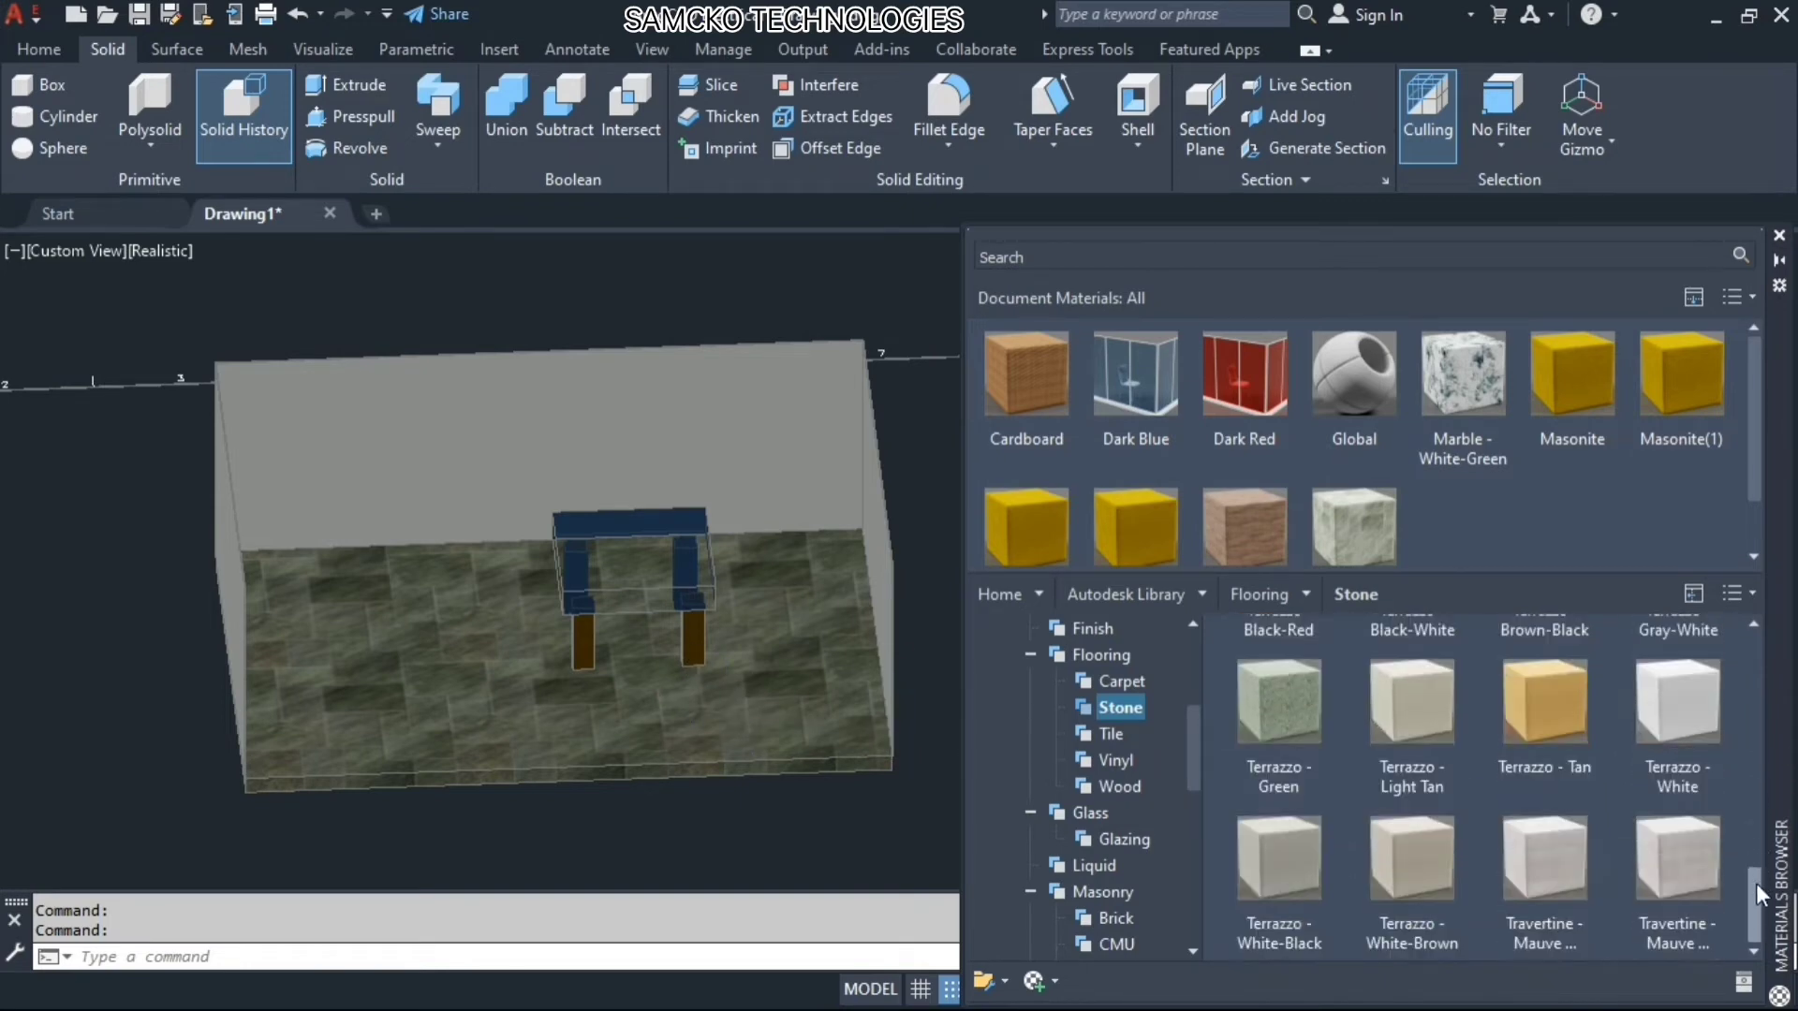
drag(1543, 739, 775, 659)
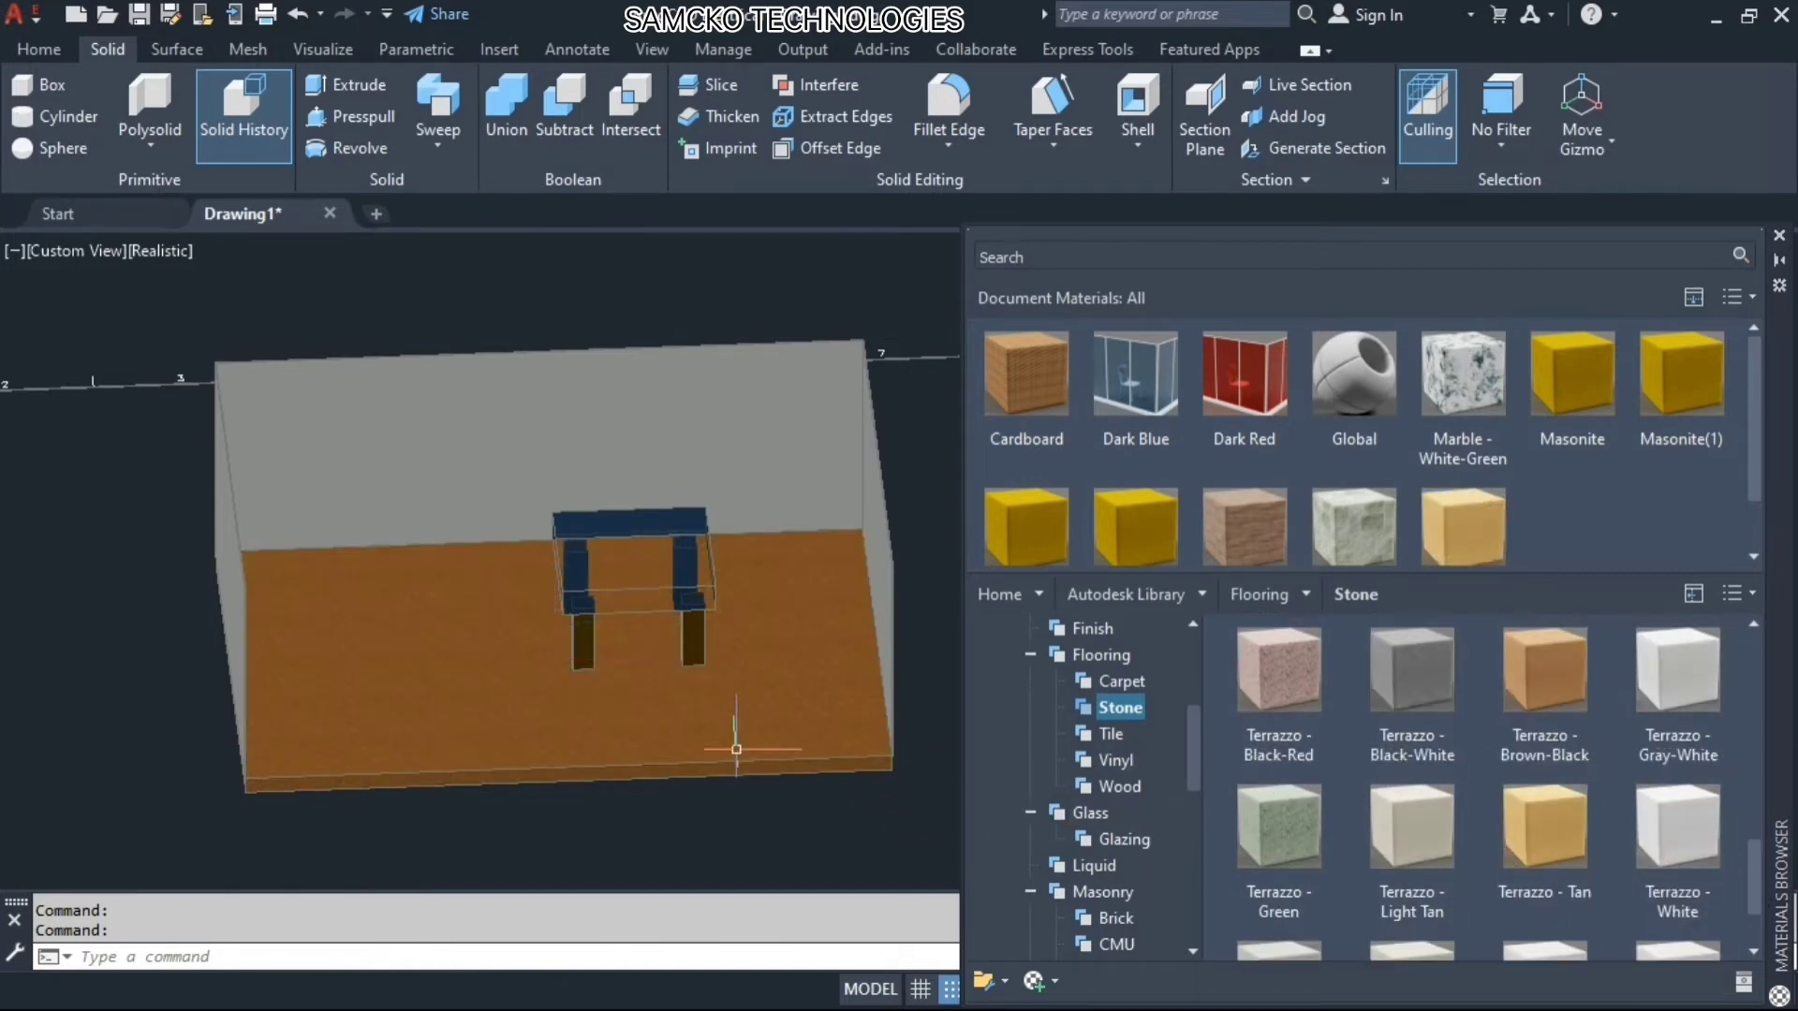
drag(1290, 700, 796, 712)
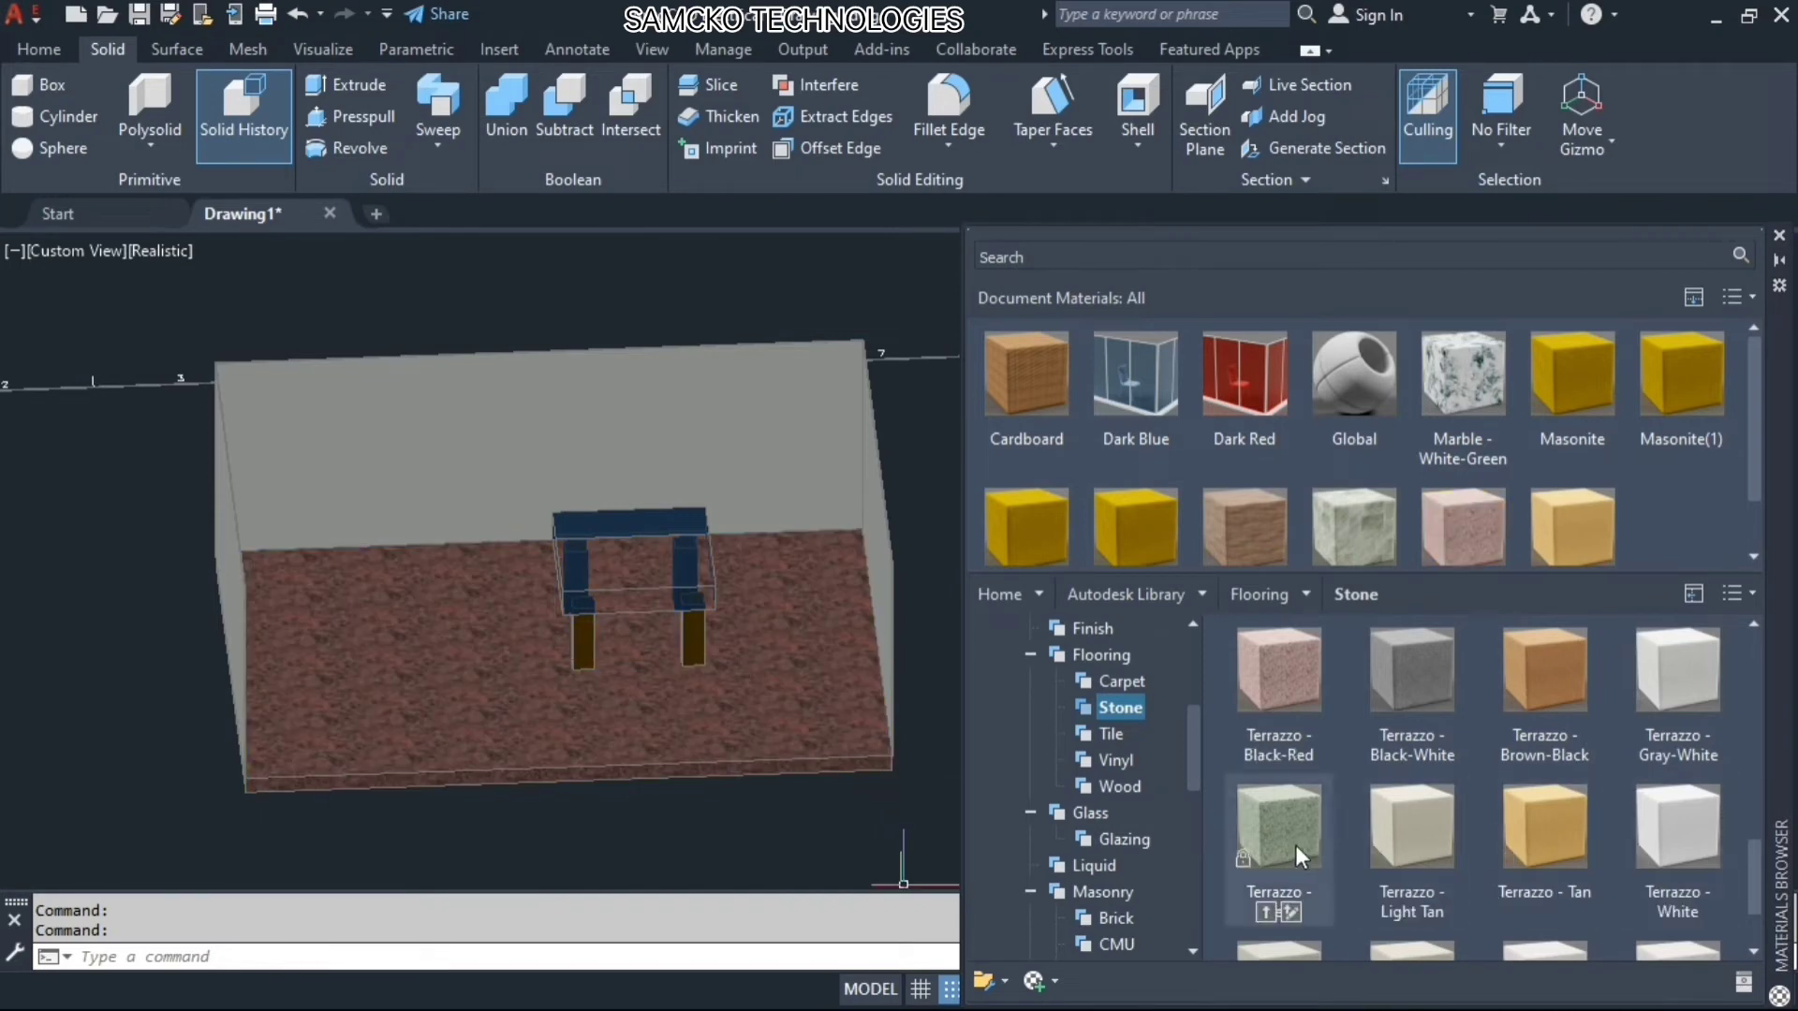
drag(1296, 845, 768, 643)
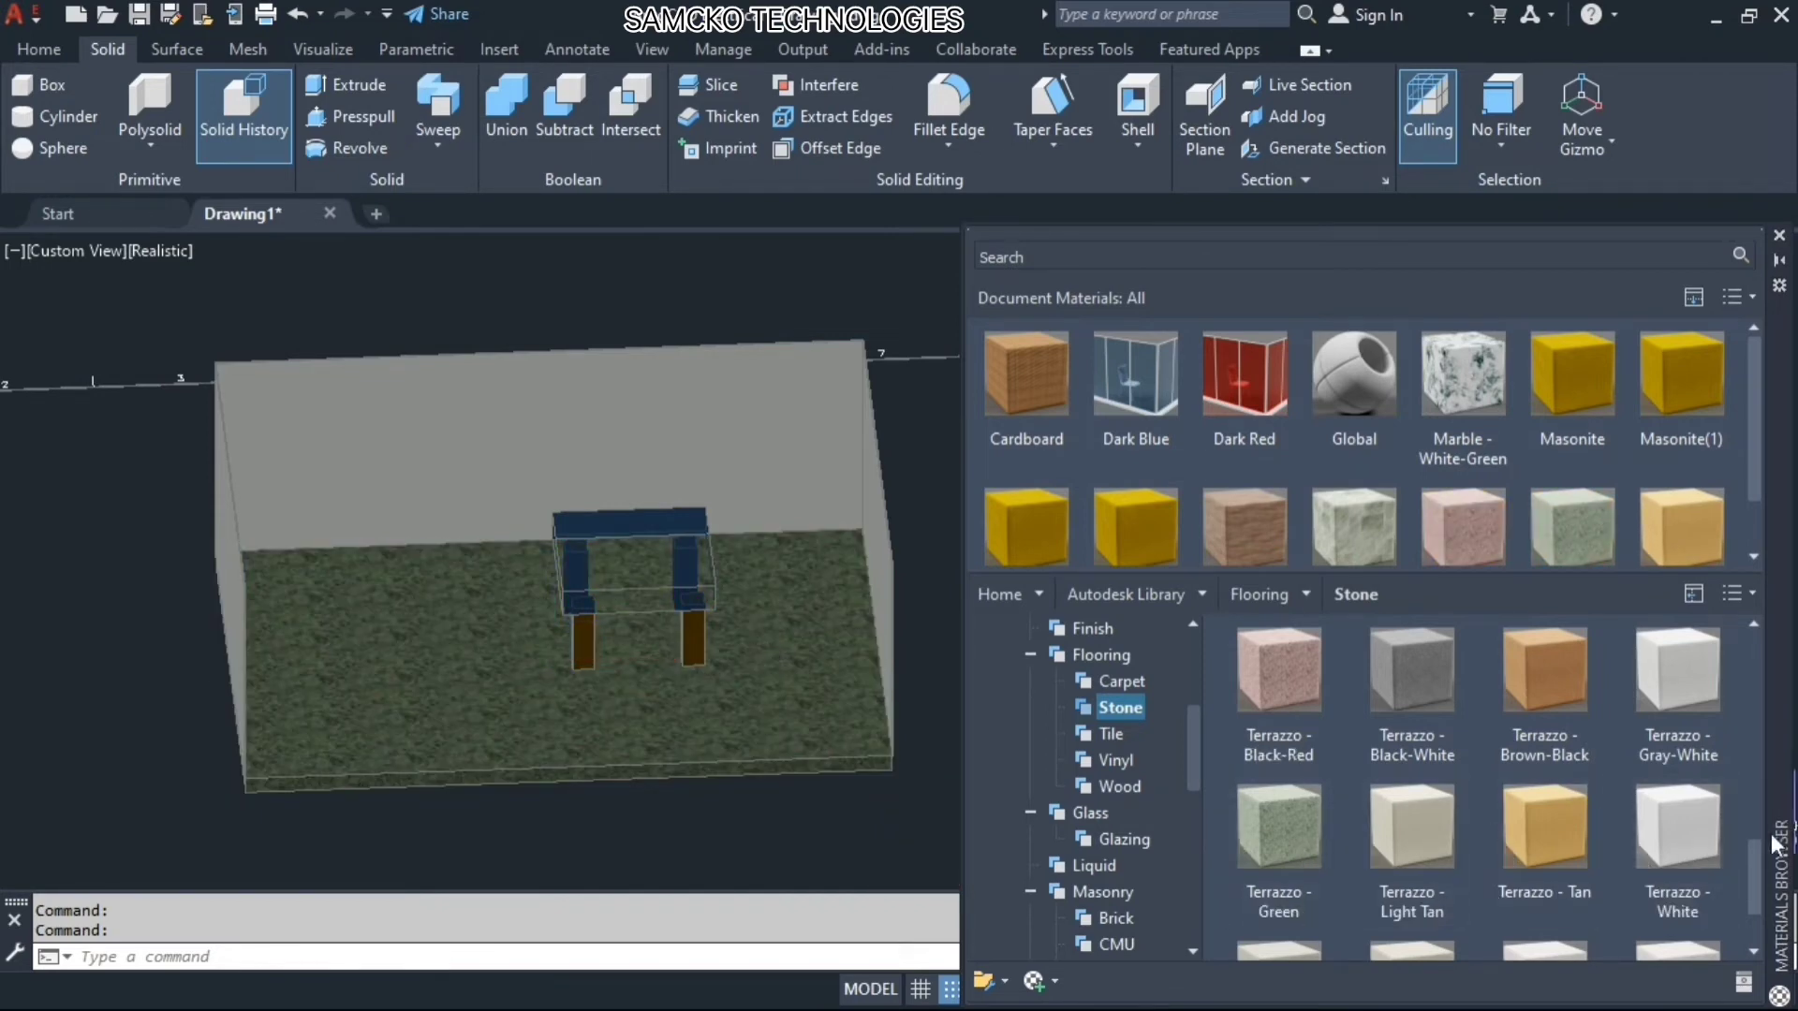
Try the two Travertine - Mauve finishes on the base slab, followed by Marble - Green, Marble - Deep Green and Marble - Dark Rose Squares
drag(1753, 880, 796, 687)
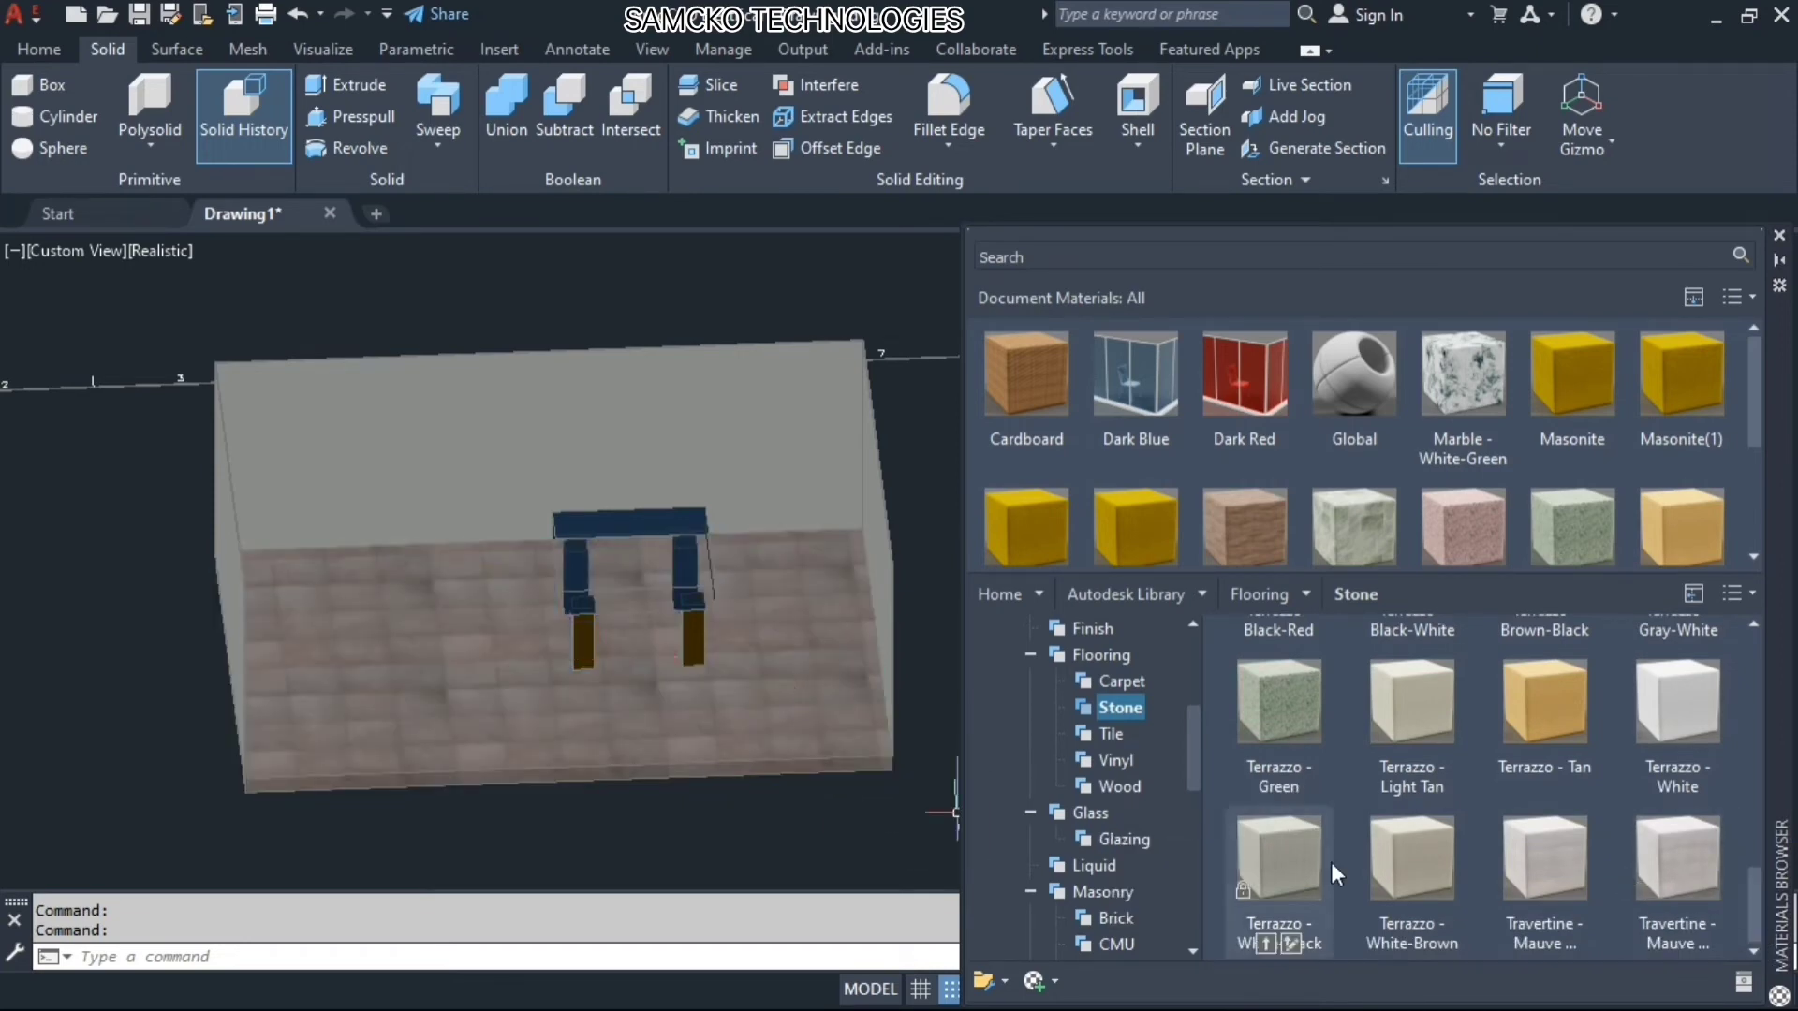
drag(1571, 880, 778, 662)
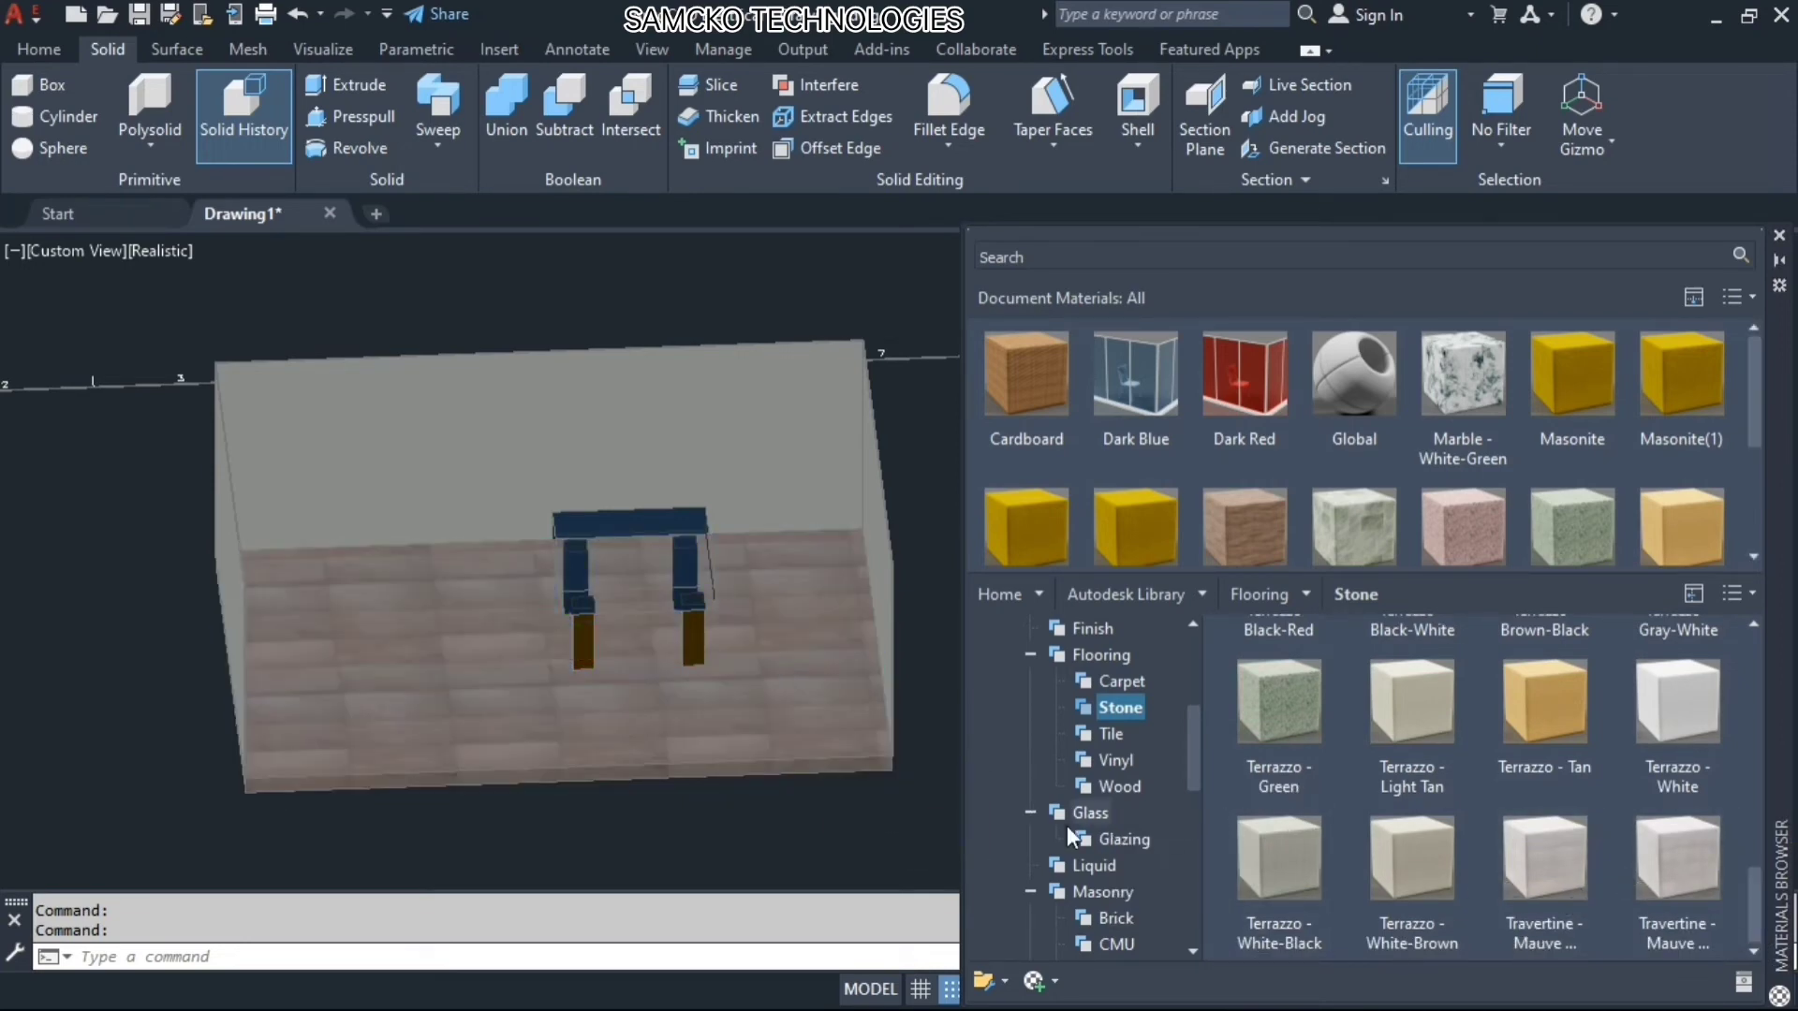
drag(1756, 884, 1755, 768)
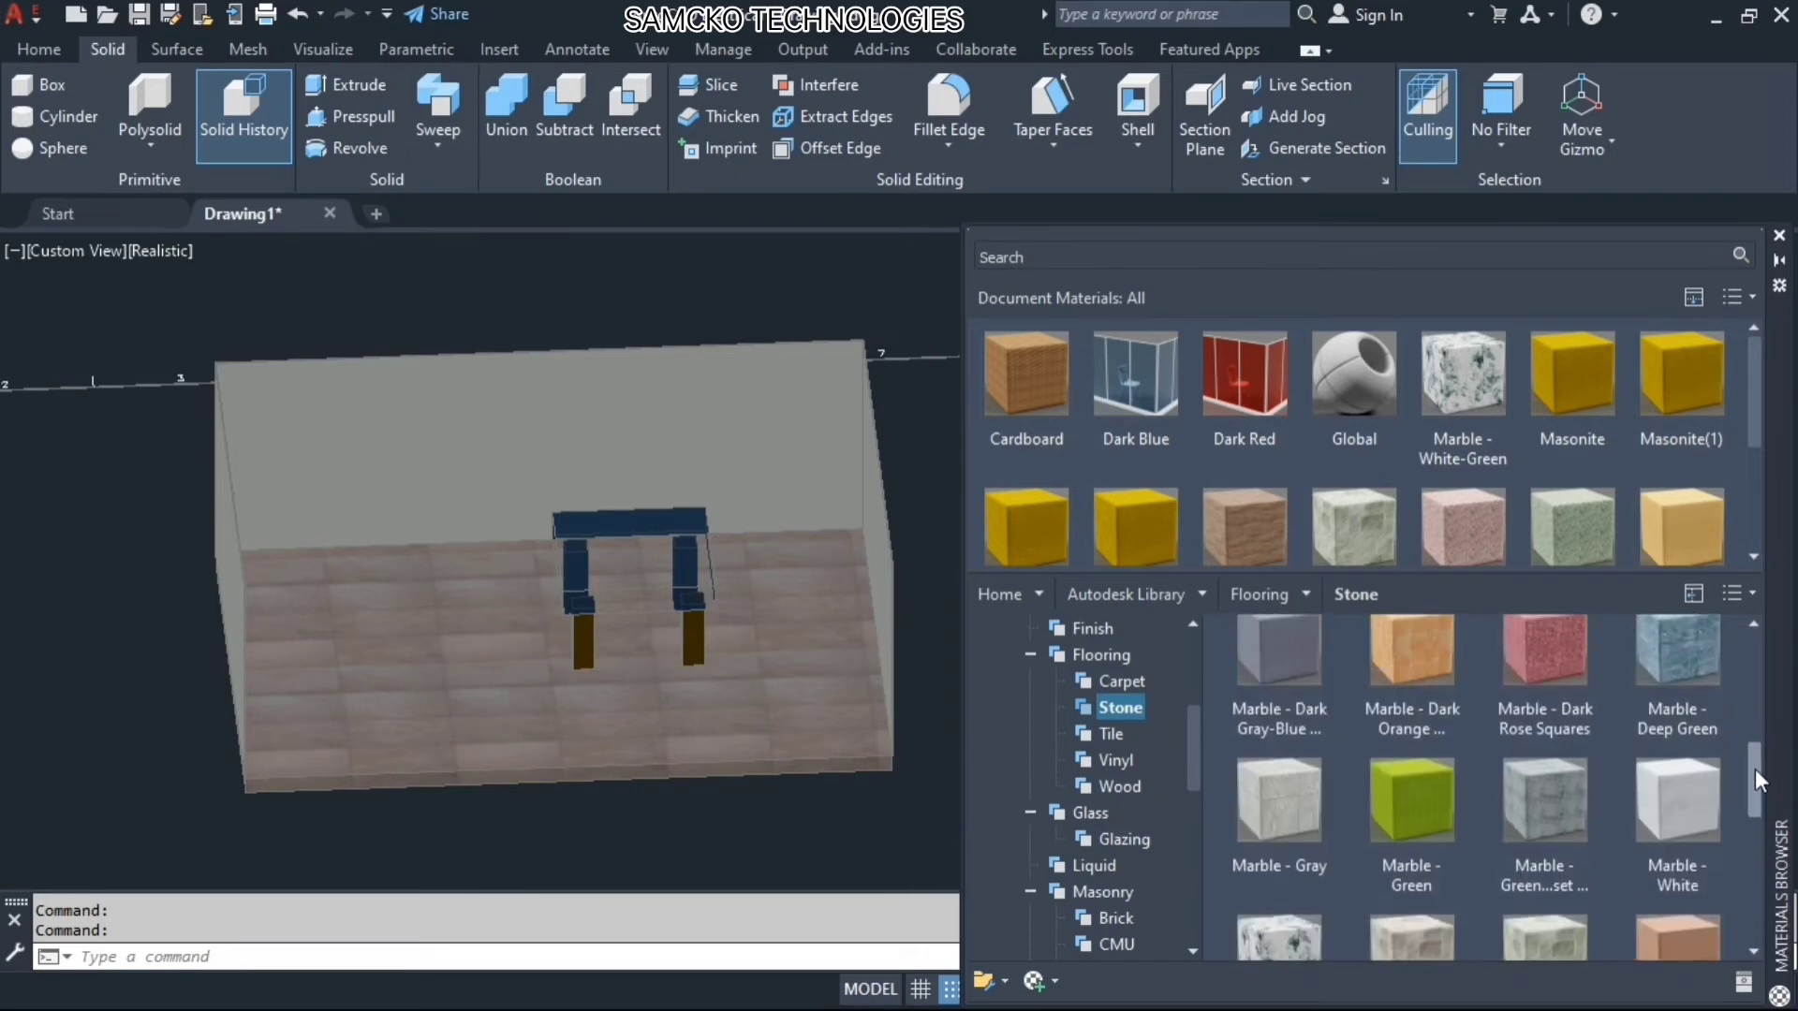
drag(1452, 830, 768, 637)
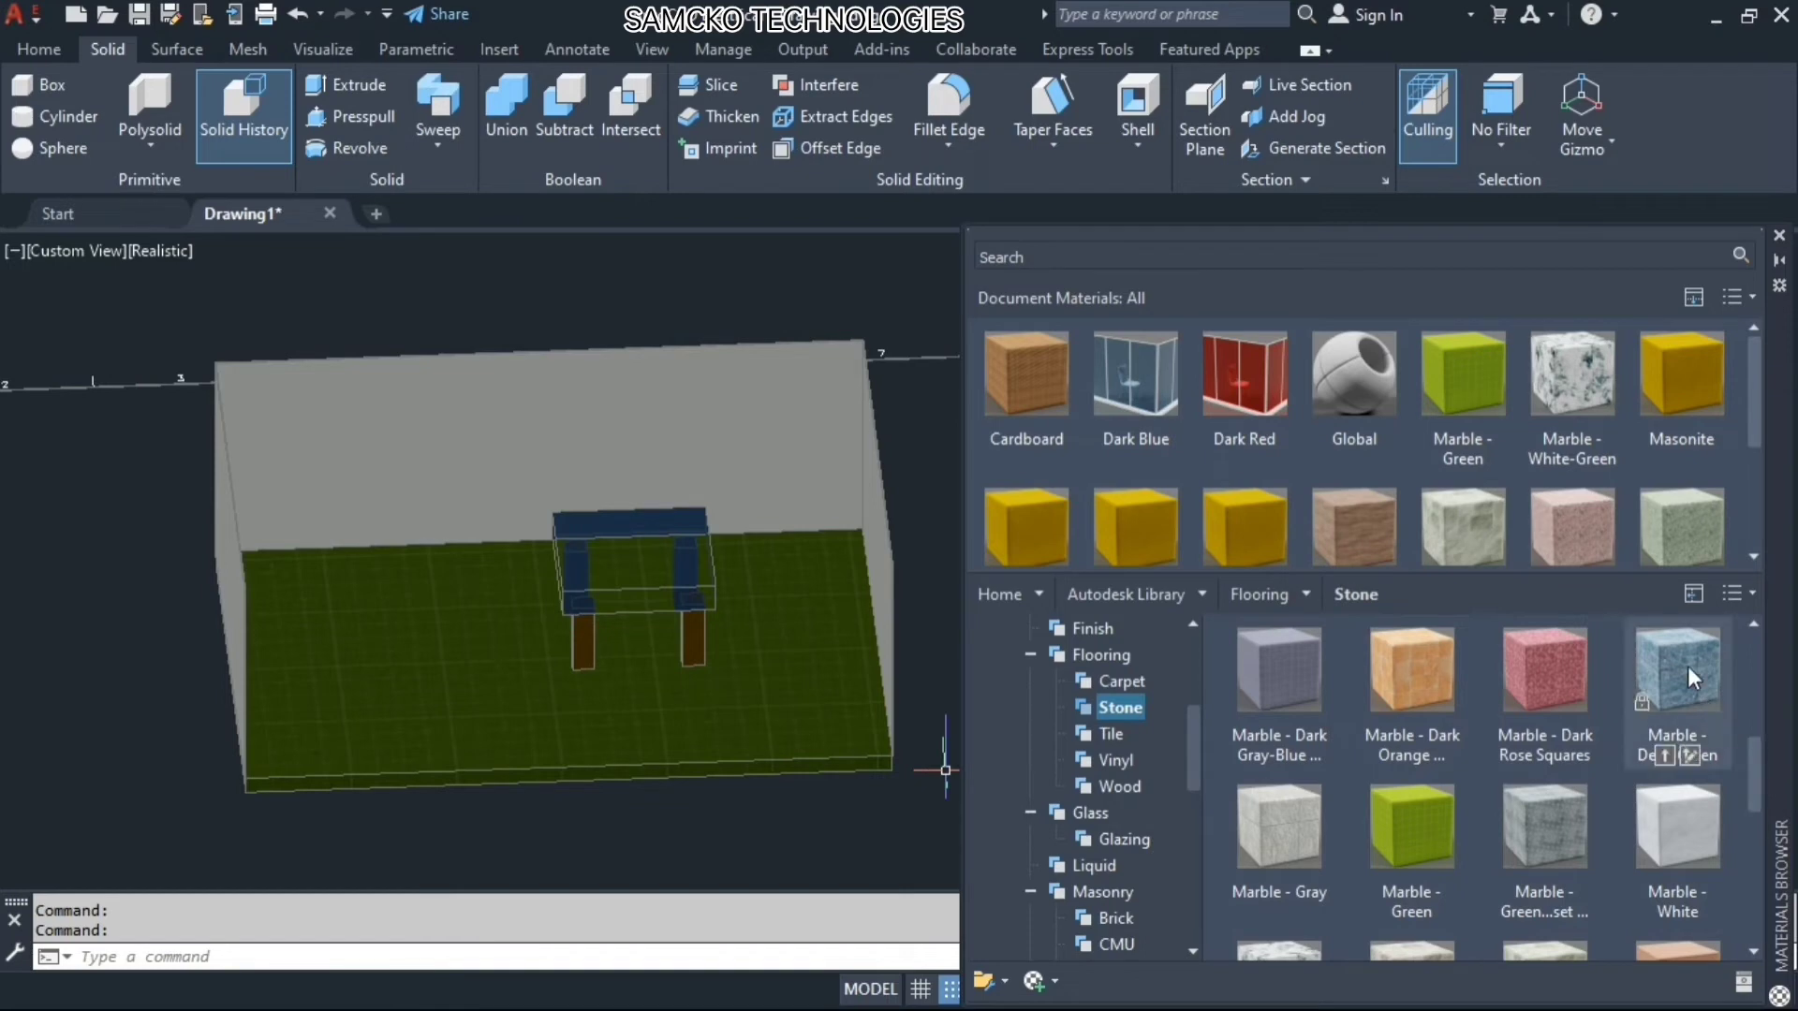
drag(1687, 665, 771, 661)
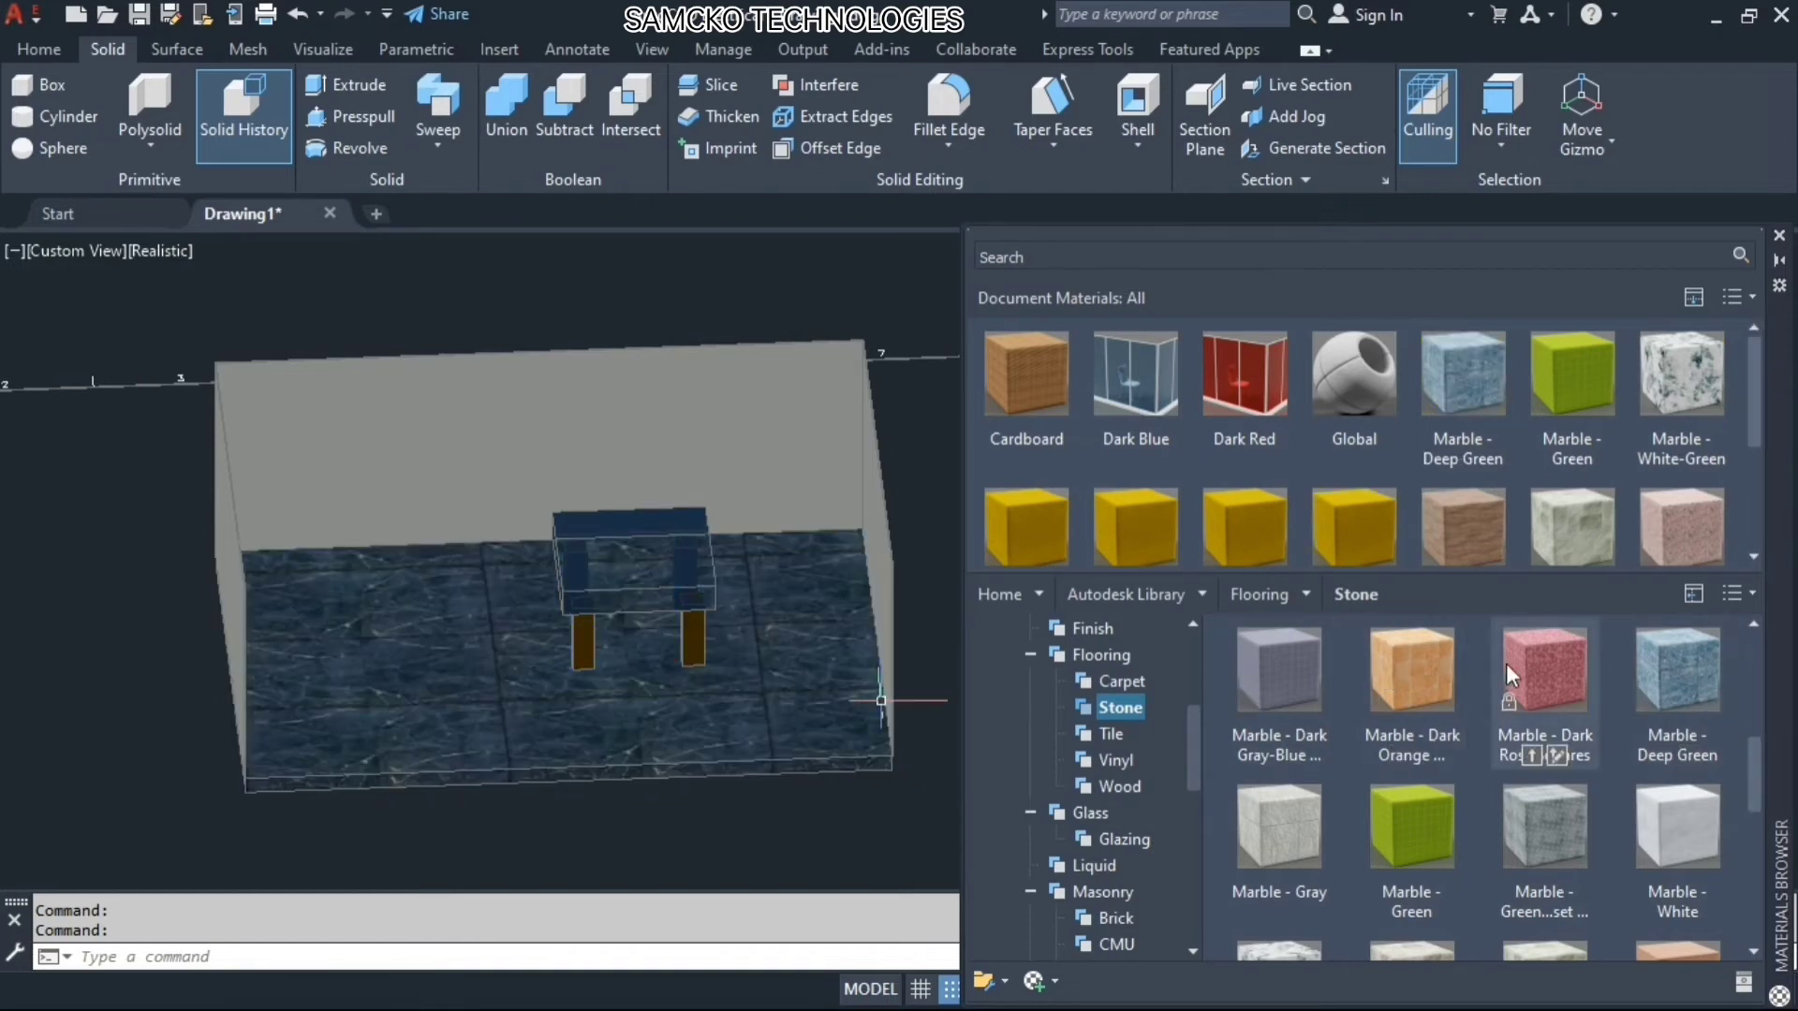
drag(922, 717, 789, 664)
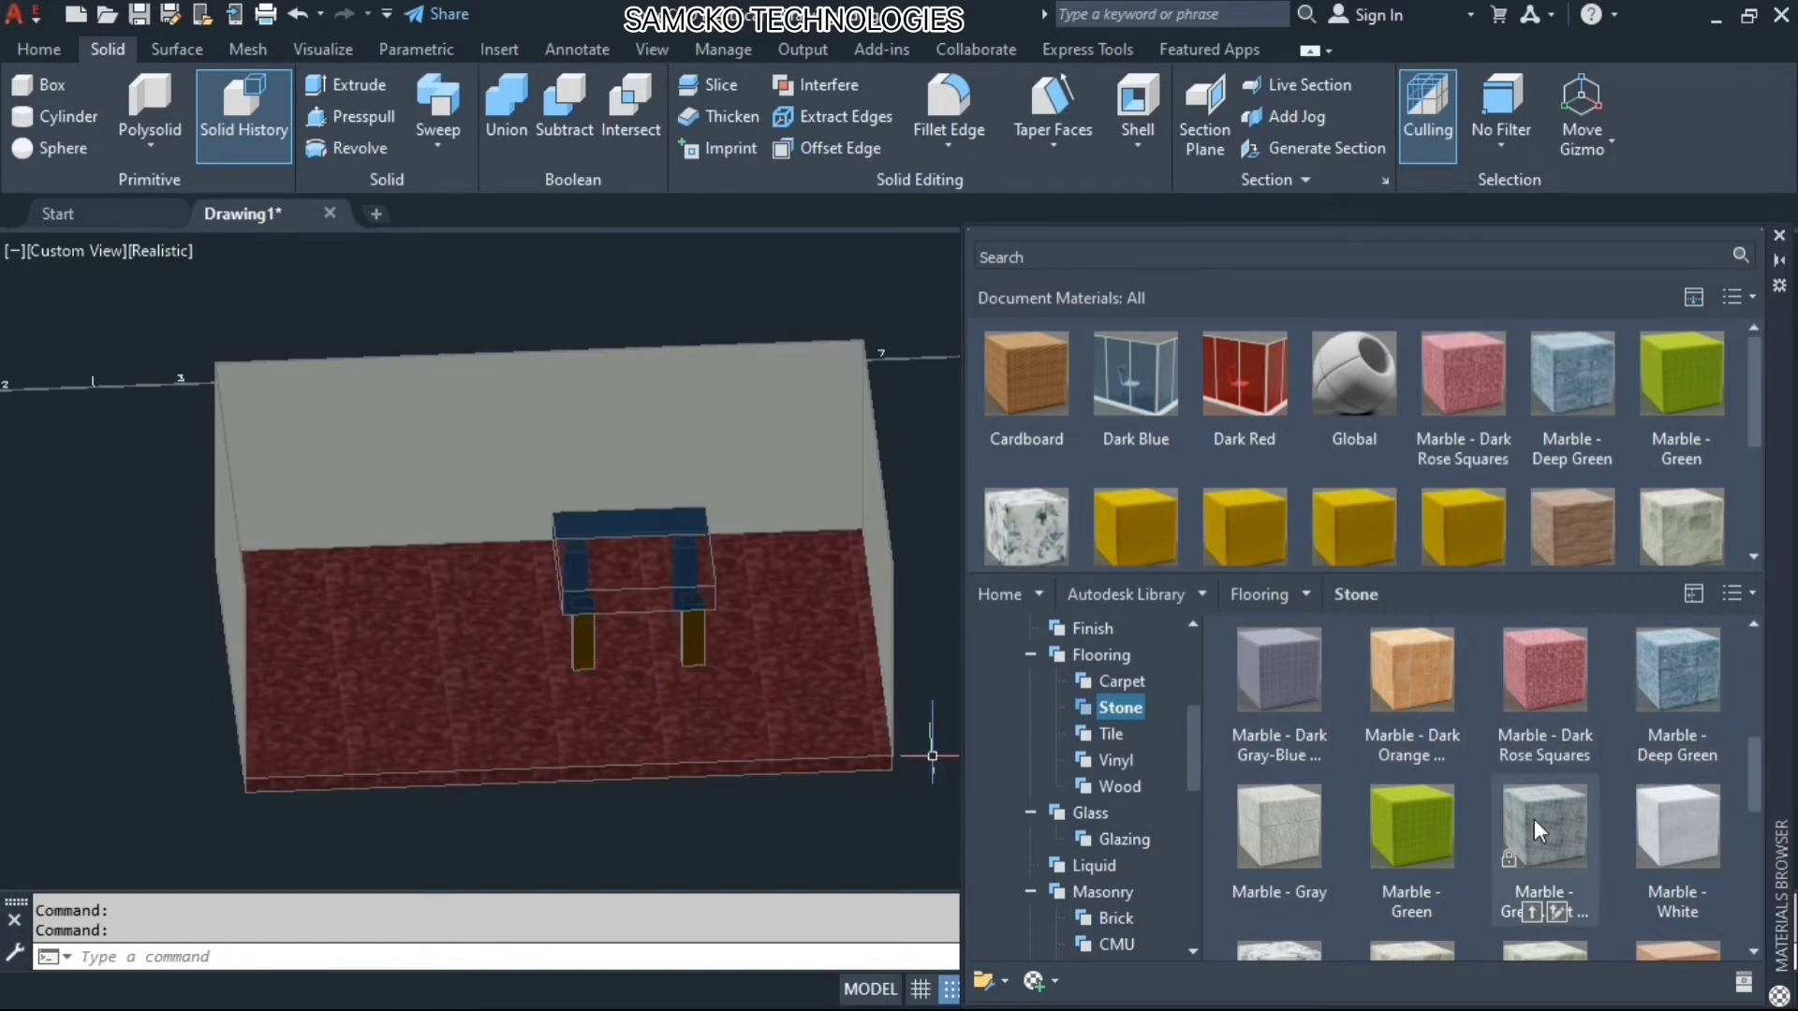
Apply the Diamond - Rosette material from the Stone flooring category to the base slab
scroll(1554, 757, up, 5)
drag(1435, 693, 789, 639)
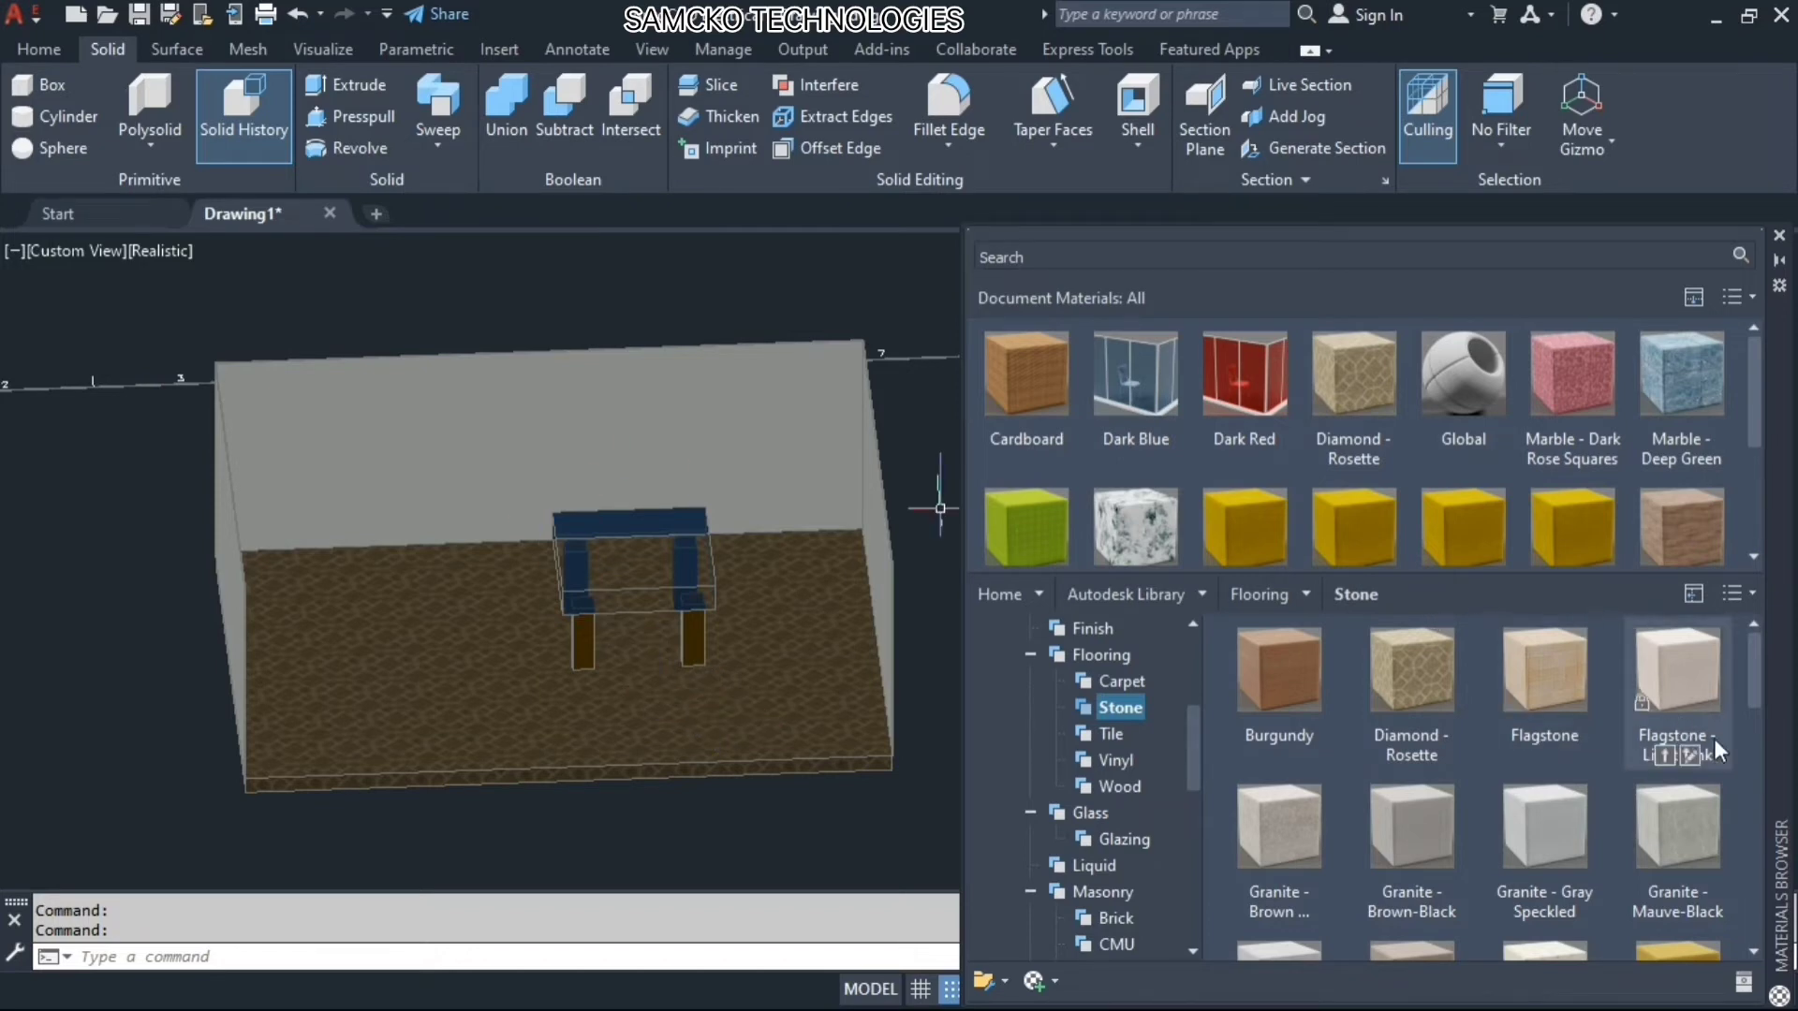
Look through the Cast-In-Place concrete, Masonry Brick and Masonry Stone categories for a wall finish
scroll(1190, 727, up, 3)
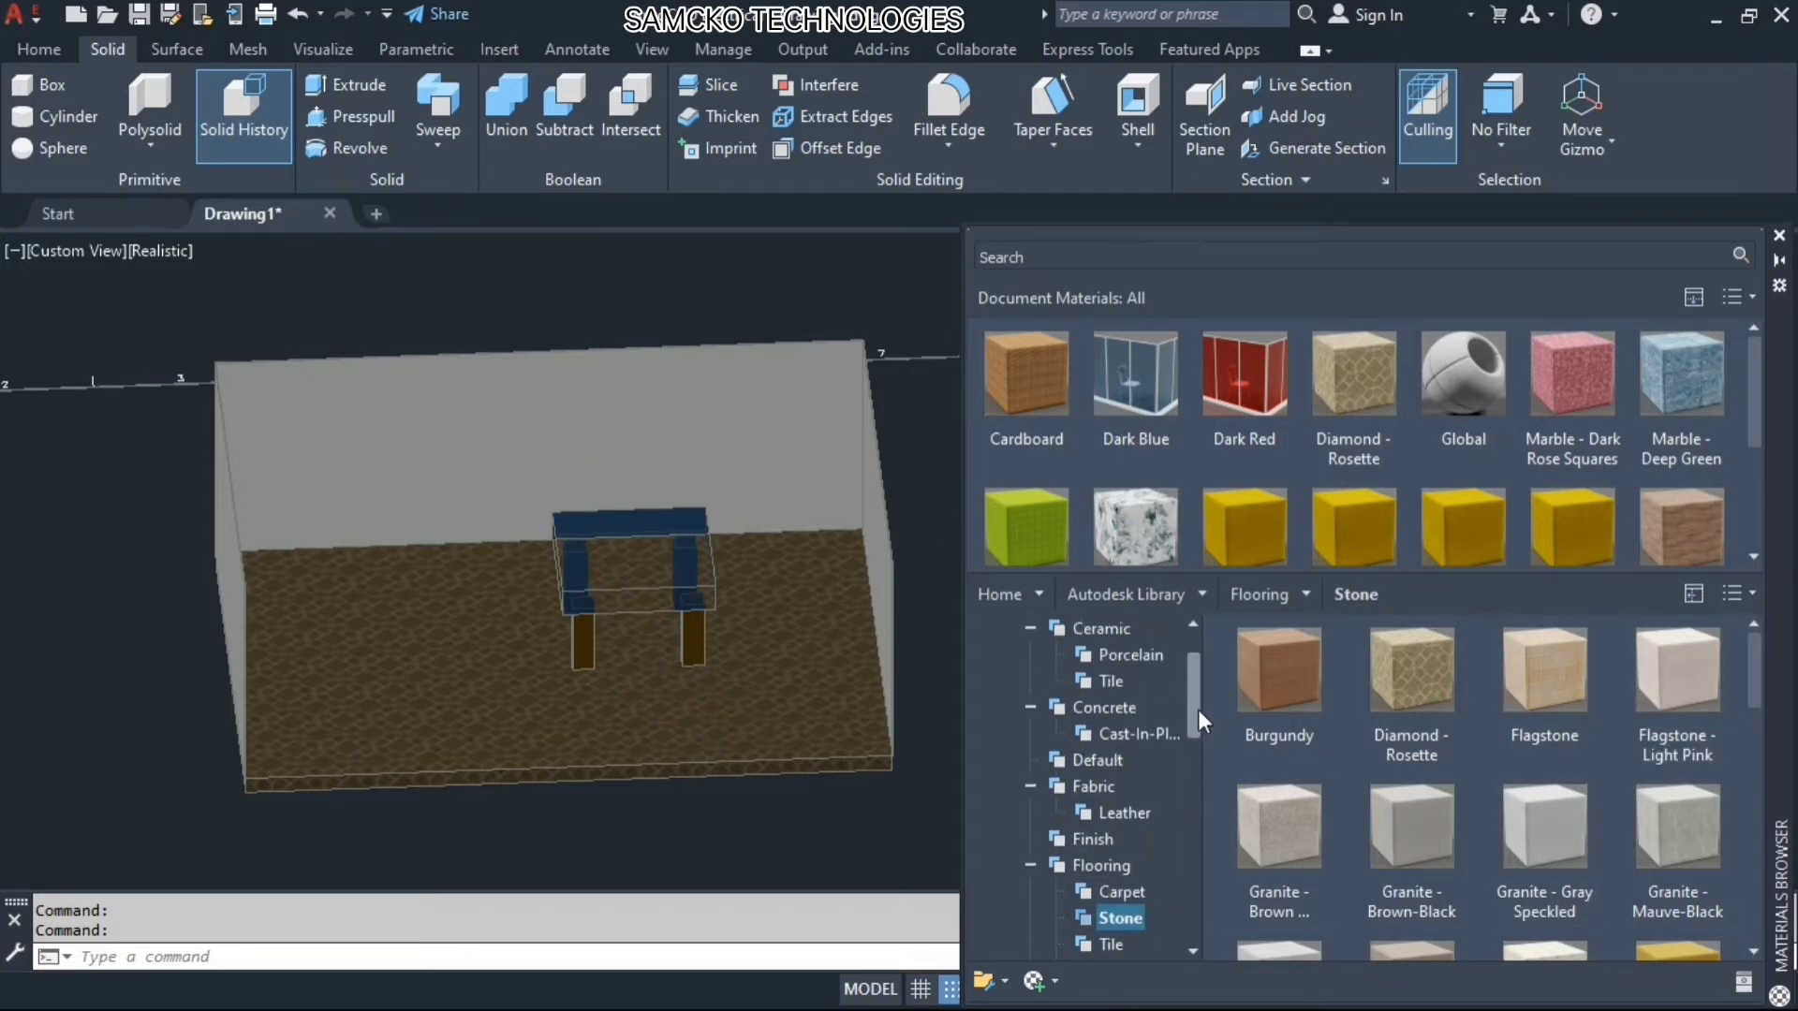
click(1138, 733)
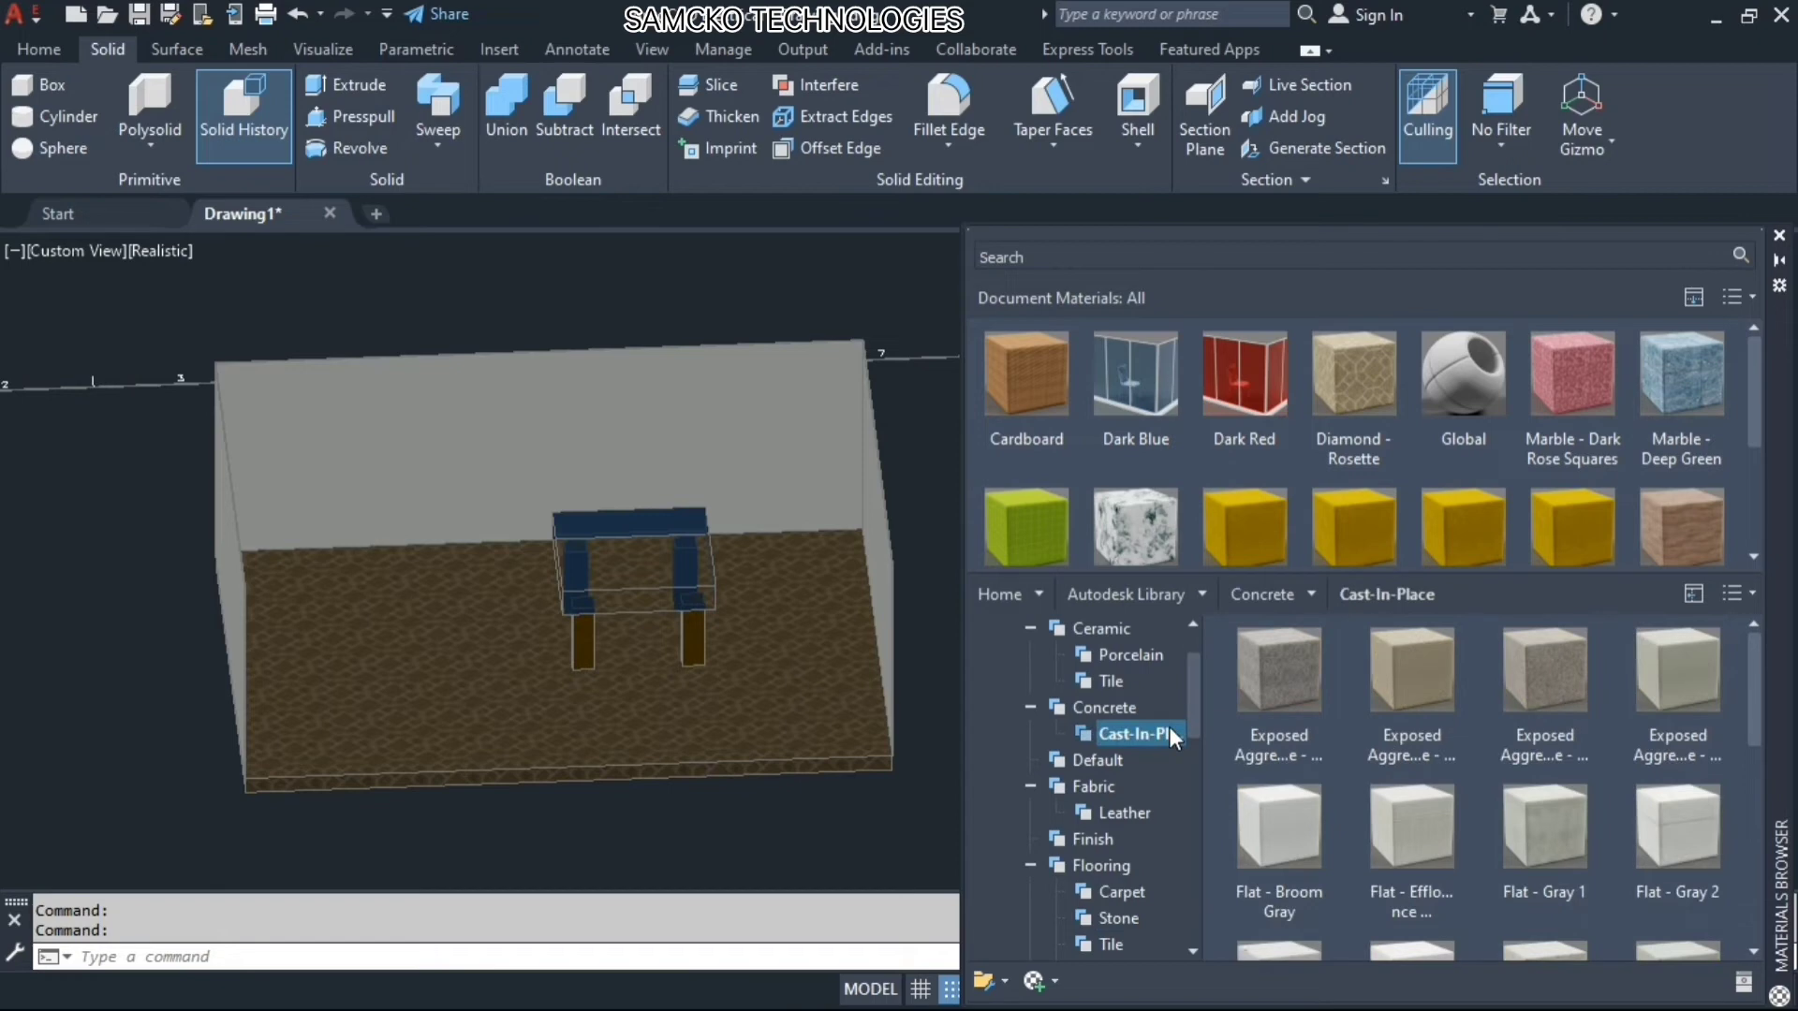
scroll(1454, 817, down, 10)
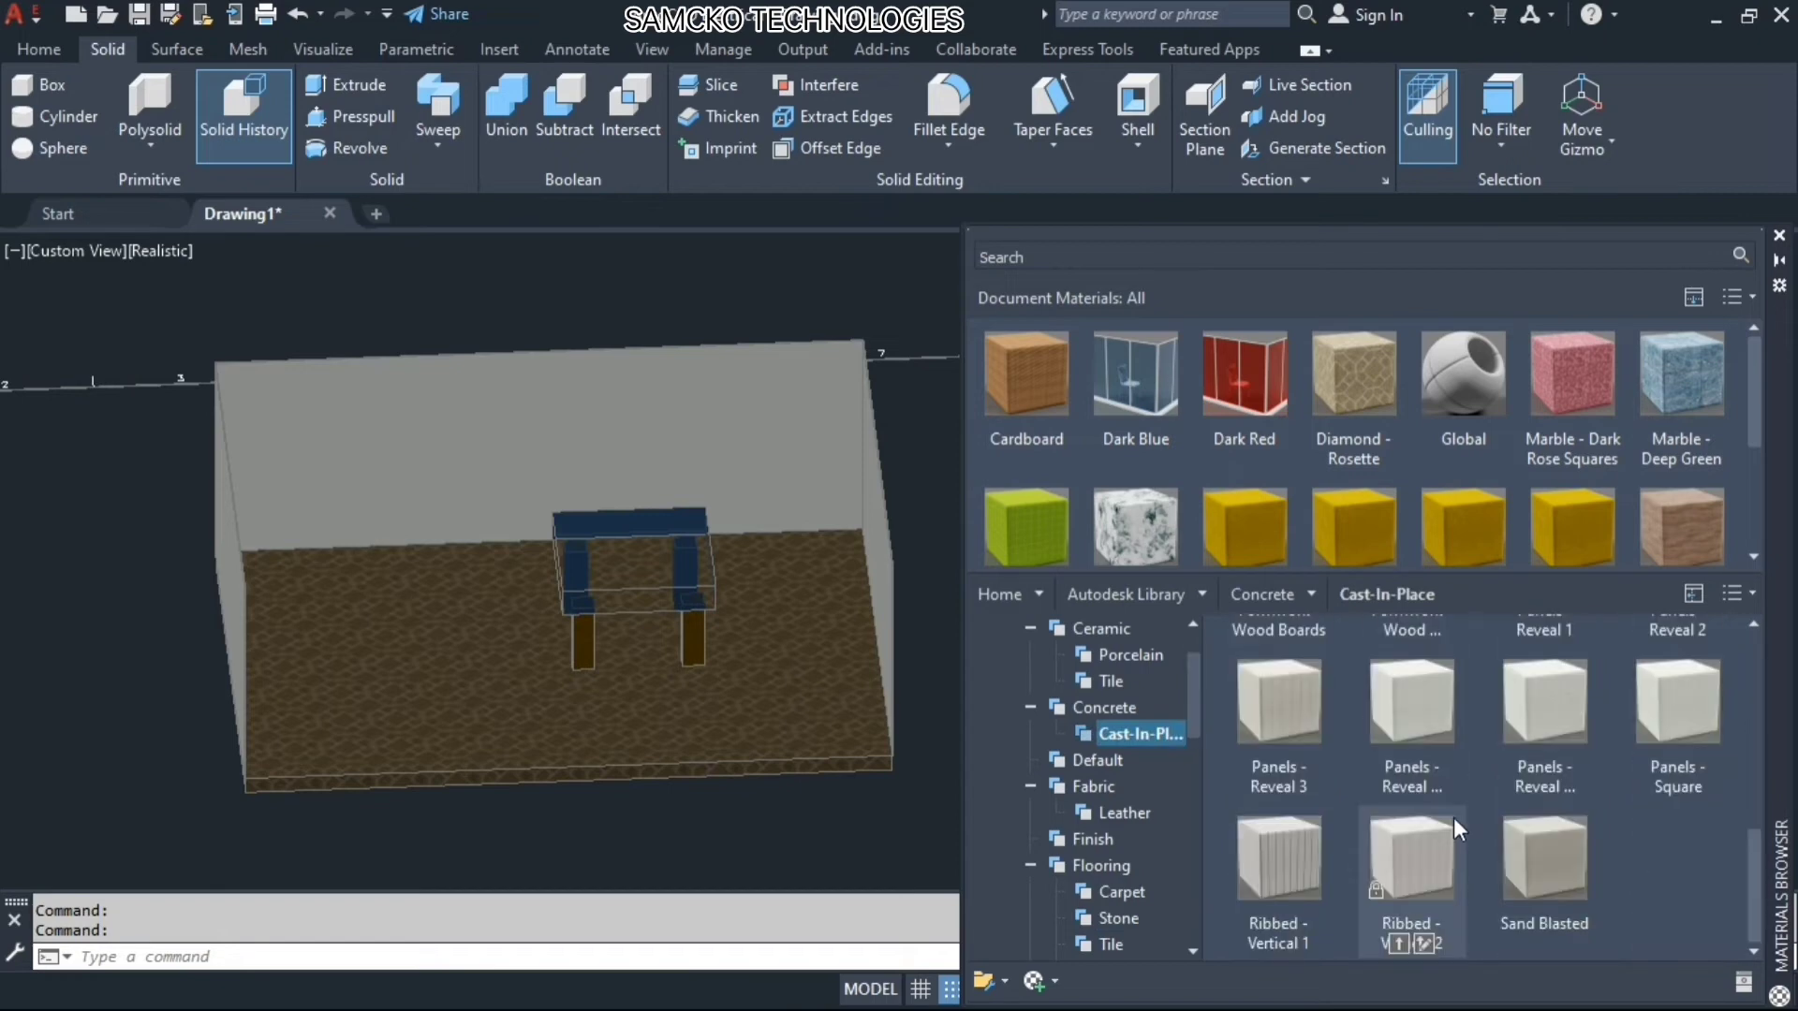
scroll(1453, 818, up, 10)
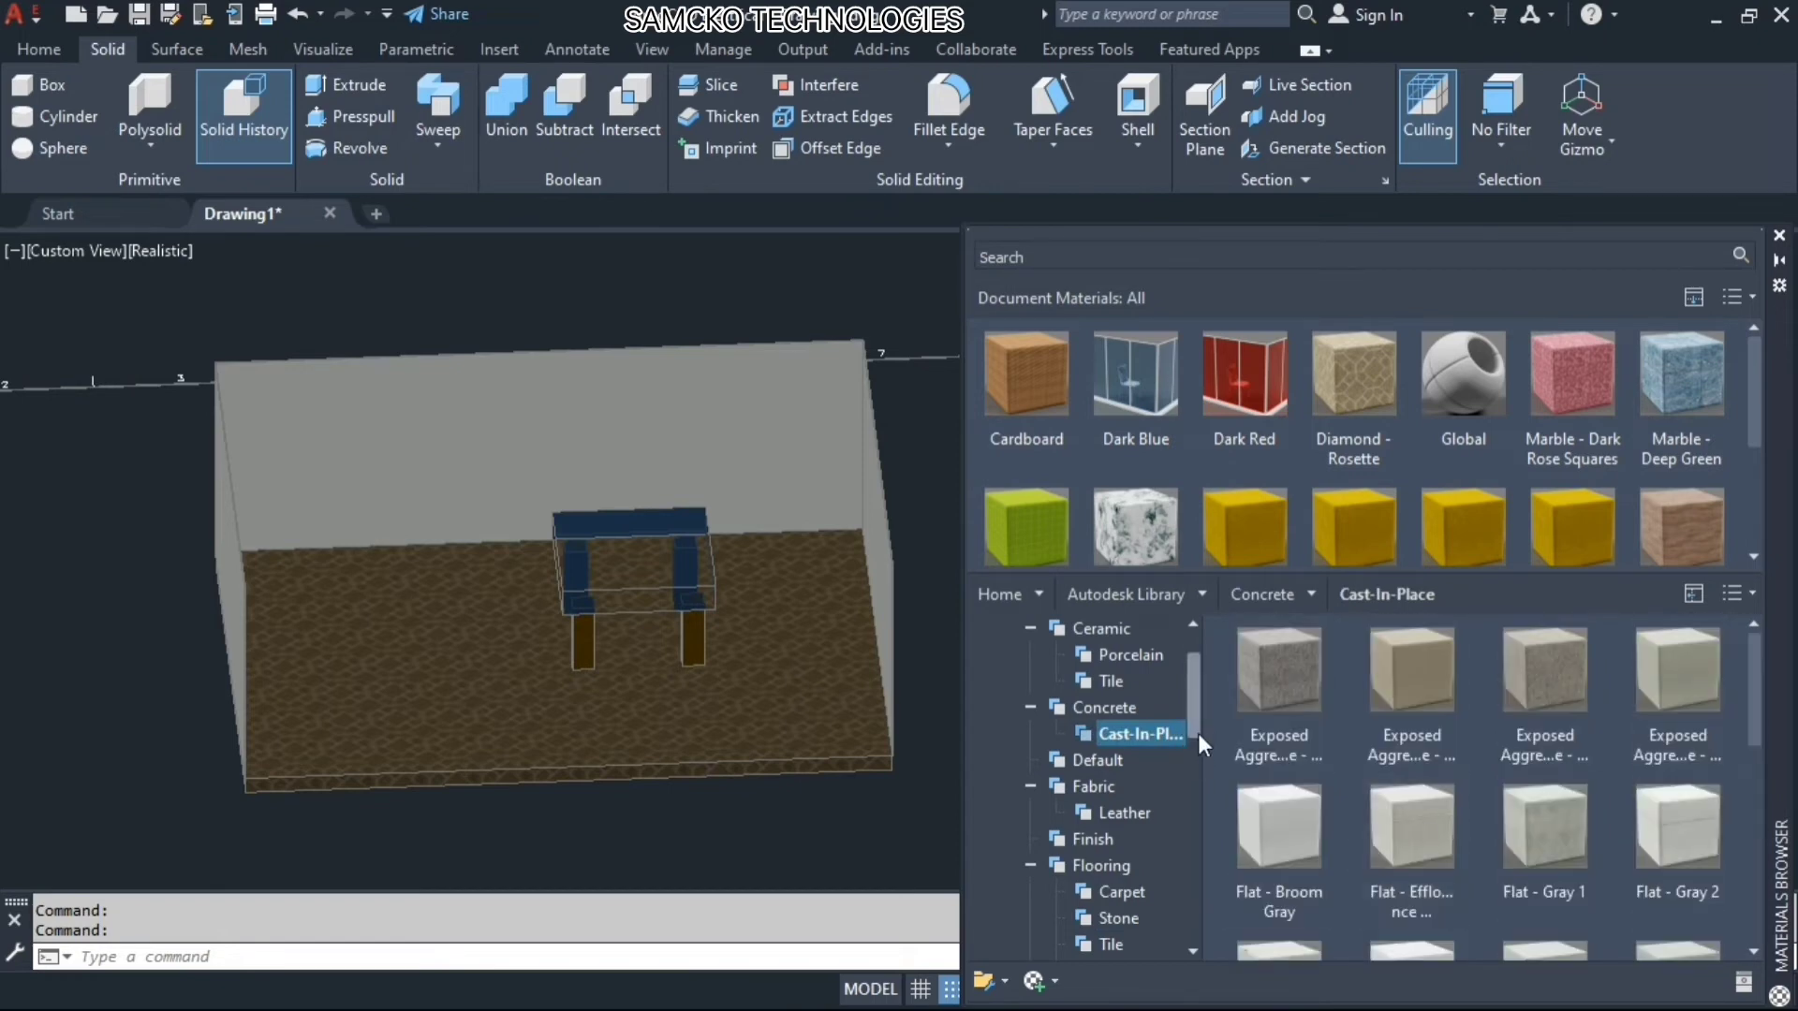
mouse_move(1198, 731)
mouse_down()
mouse_move(1198, 665)
mouse_move(1204, 822)
mouse_up()
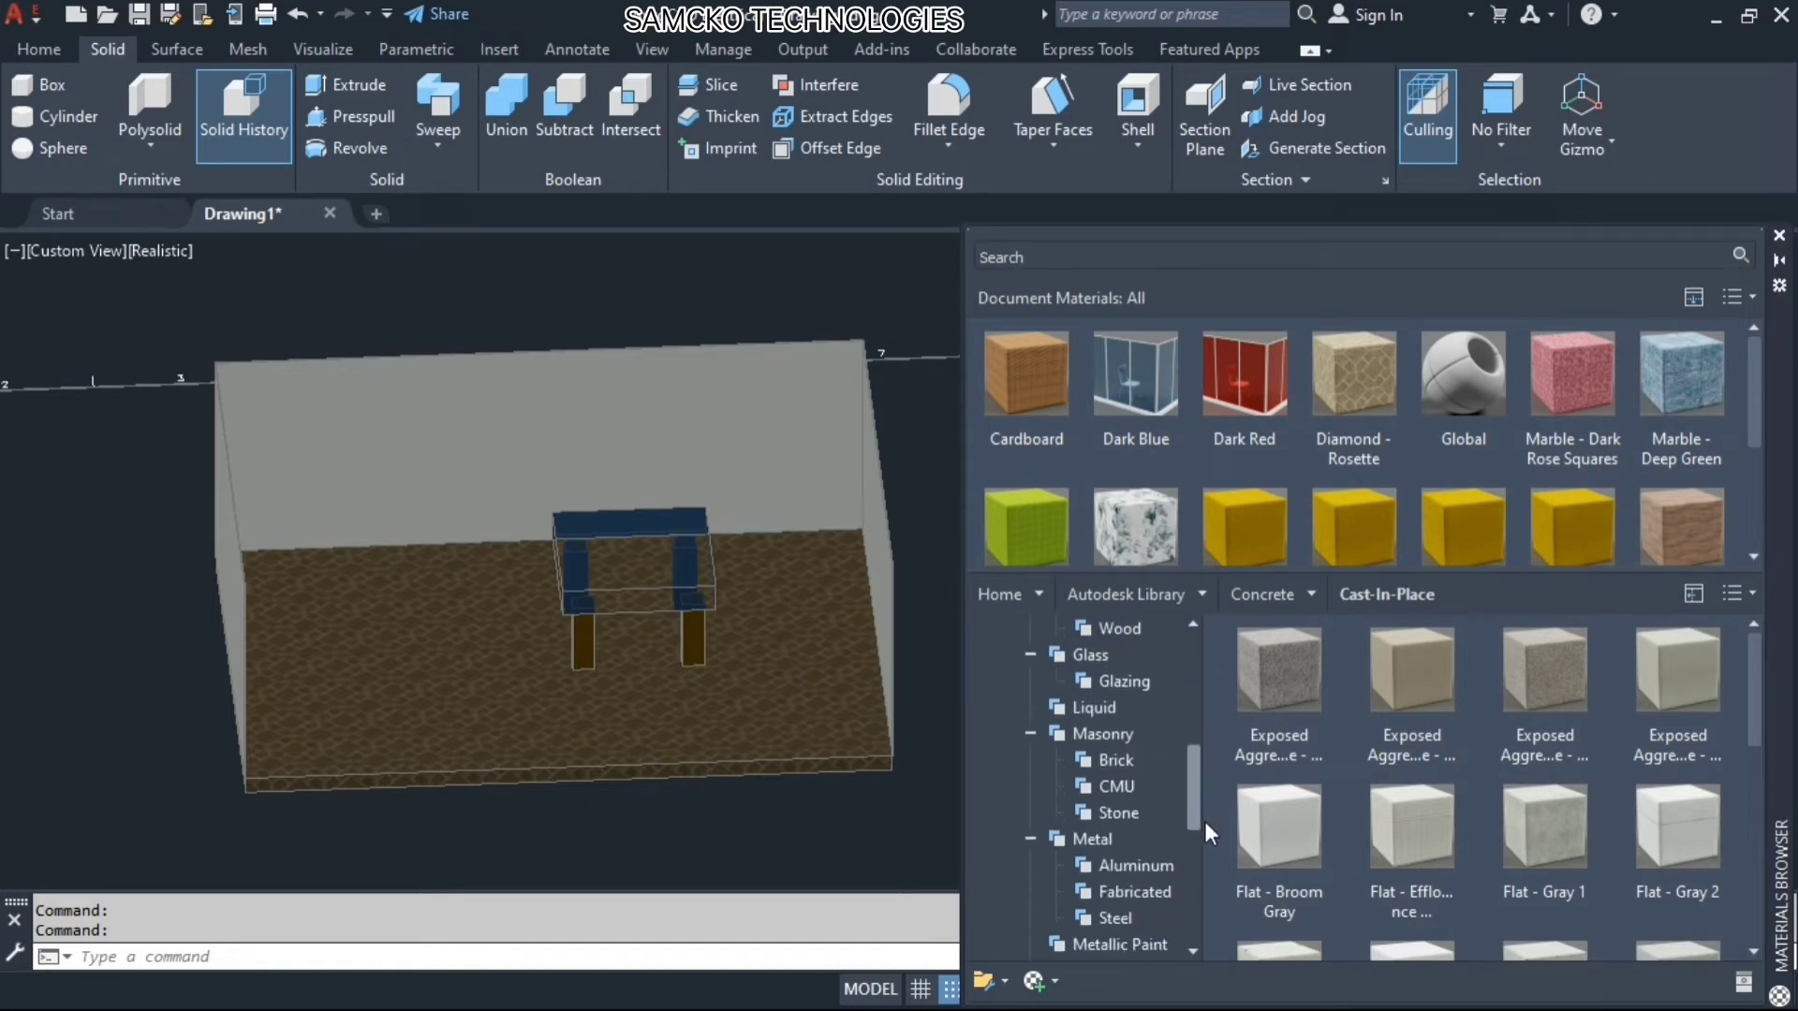
click(1116, 761)
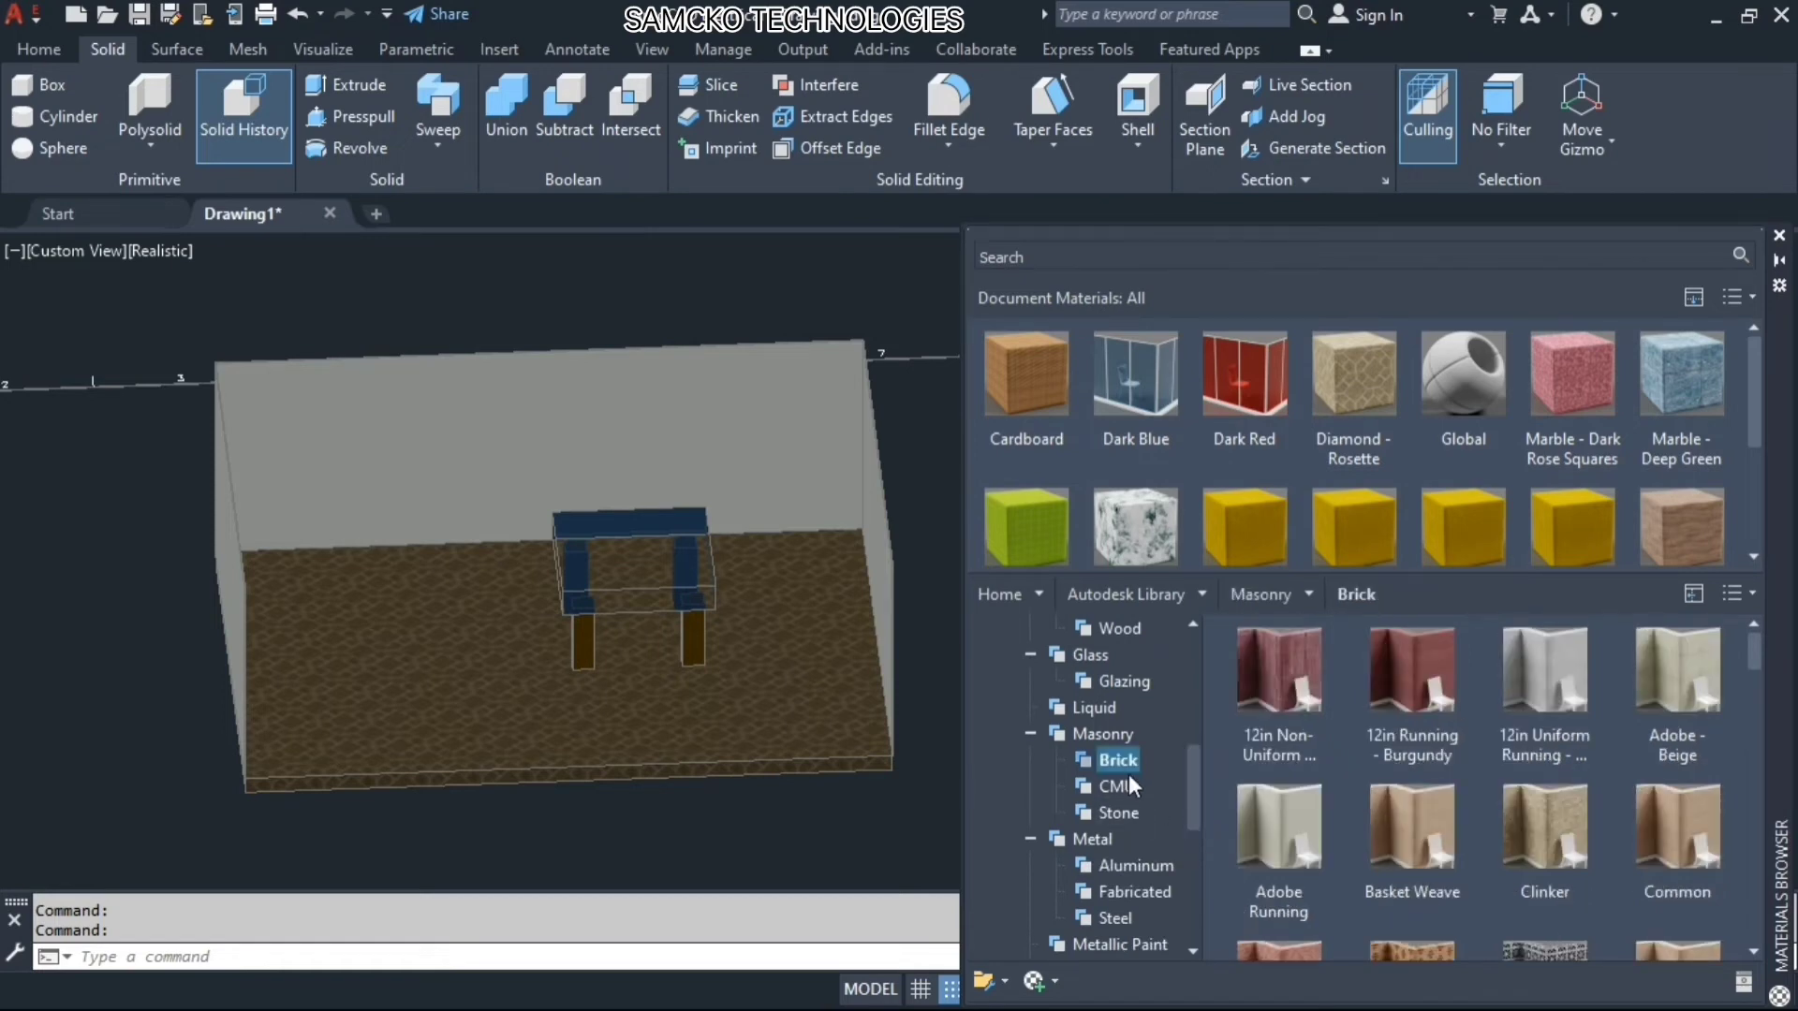
click(1121, 813)
scroll(1600, 808, down, 5)
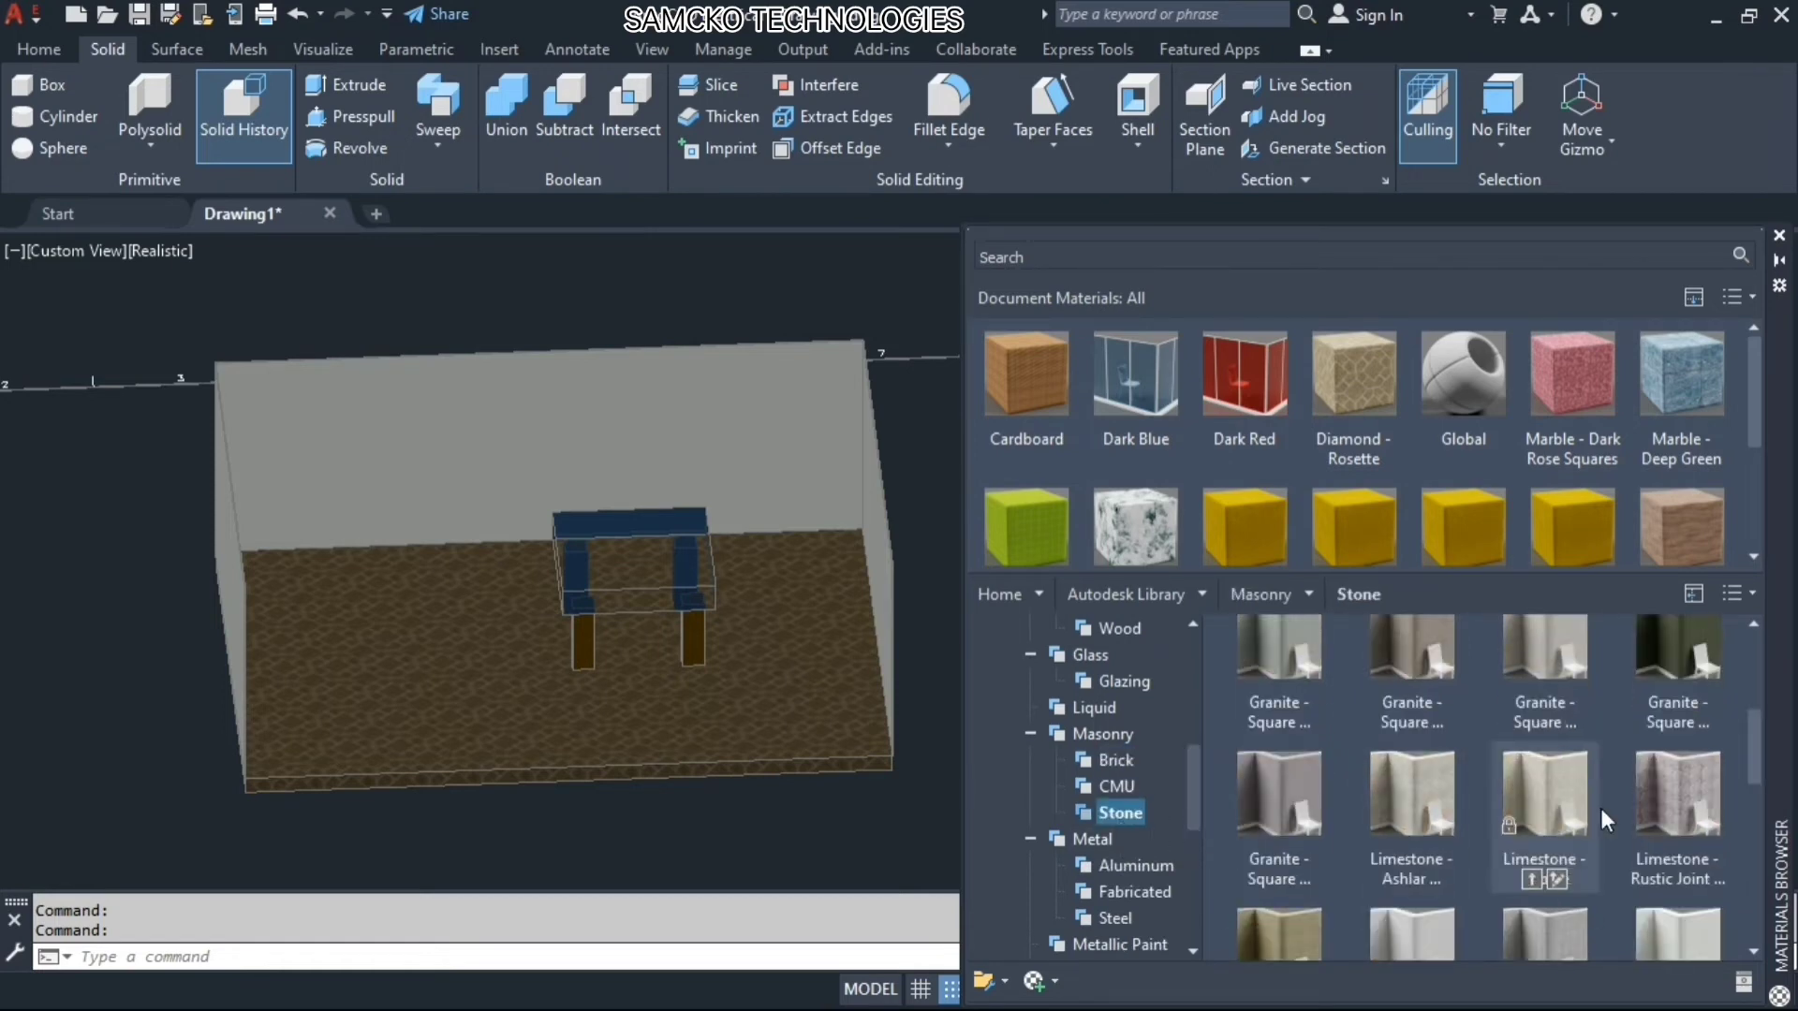
scroll(1600, 807, down, 3)
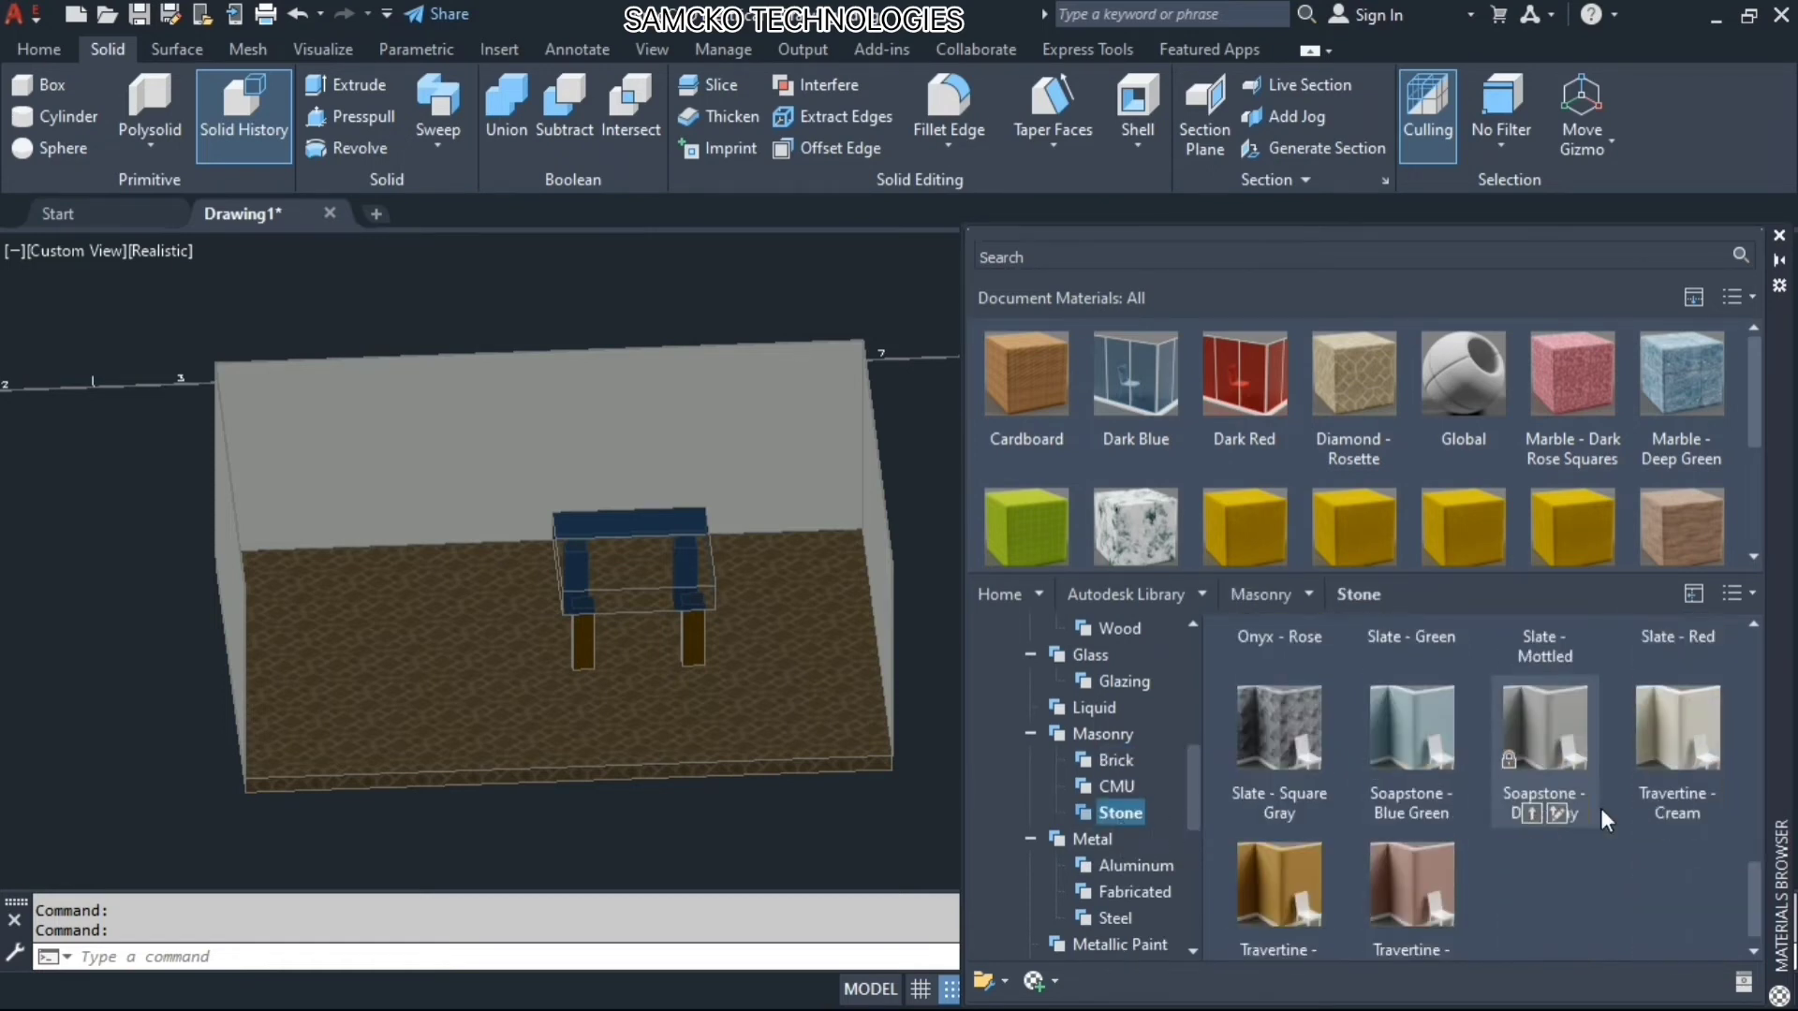
Try the 12in Running - Burgundy and Decorative Blocks materials from the Masonry Brick category on the walls
click(1116, 764)
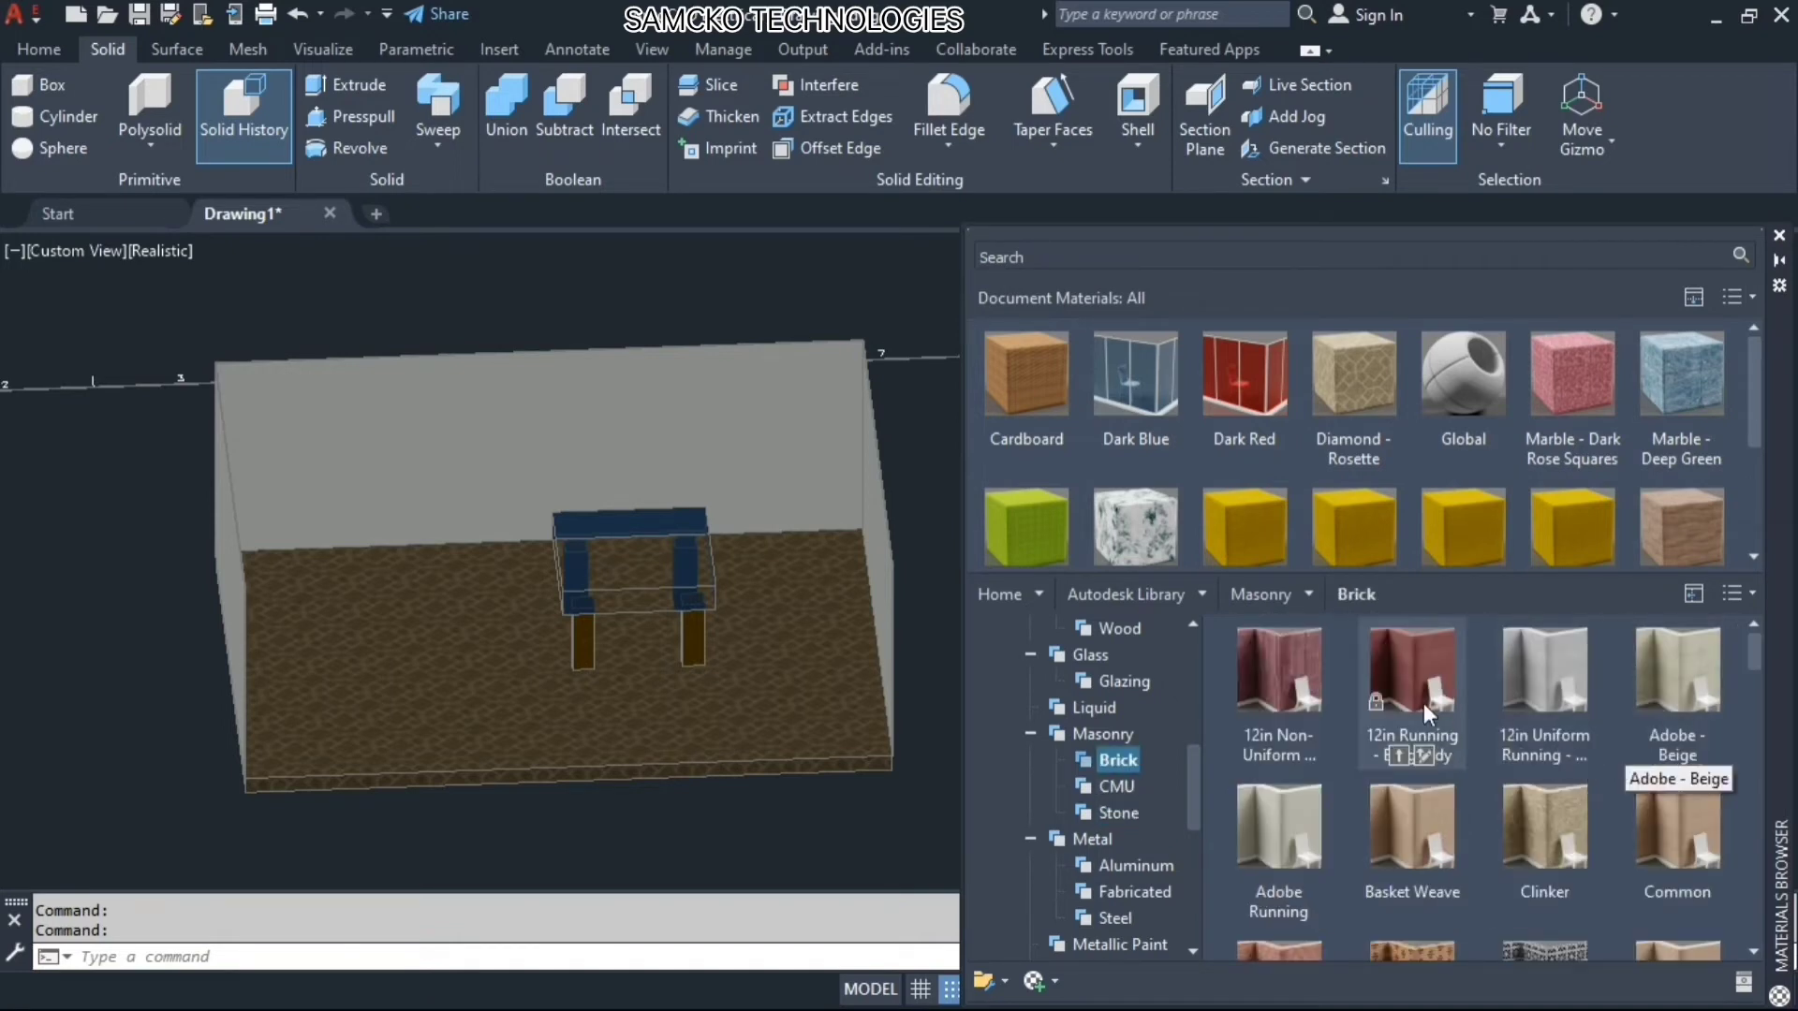
drag(1423, 704, 716, 422)
scroll(611, 477, up, 4)
scroll(610, 473, down, 3)
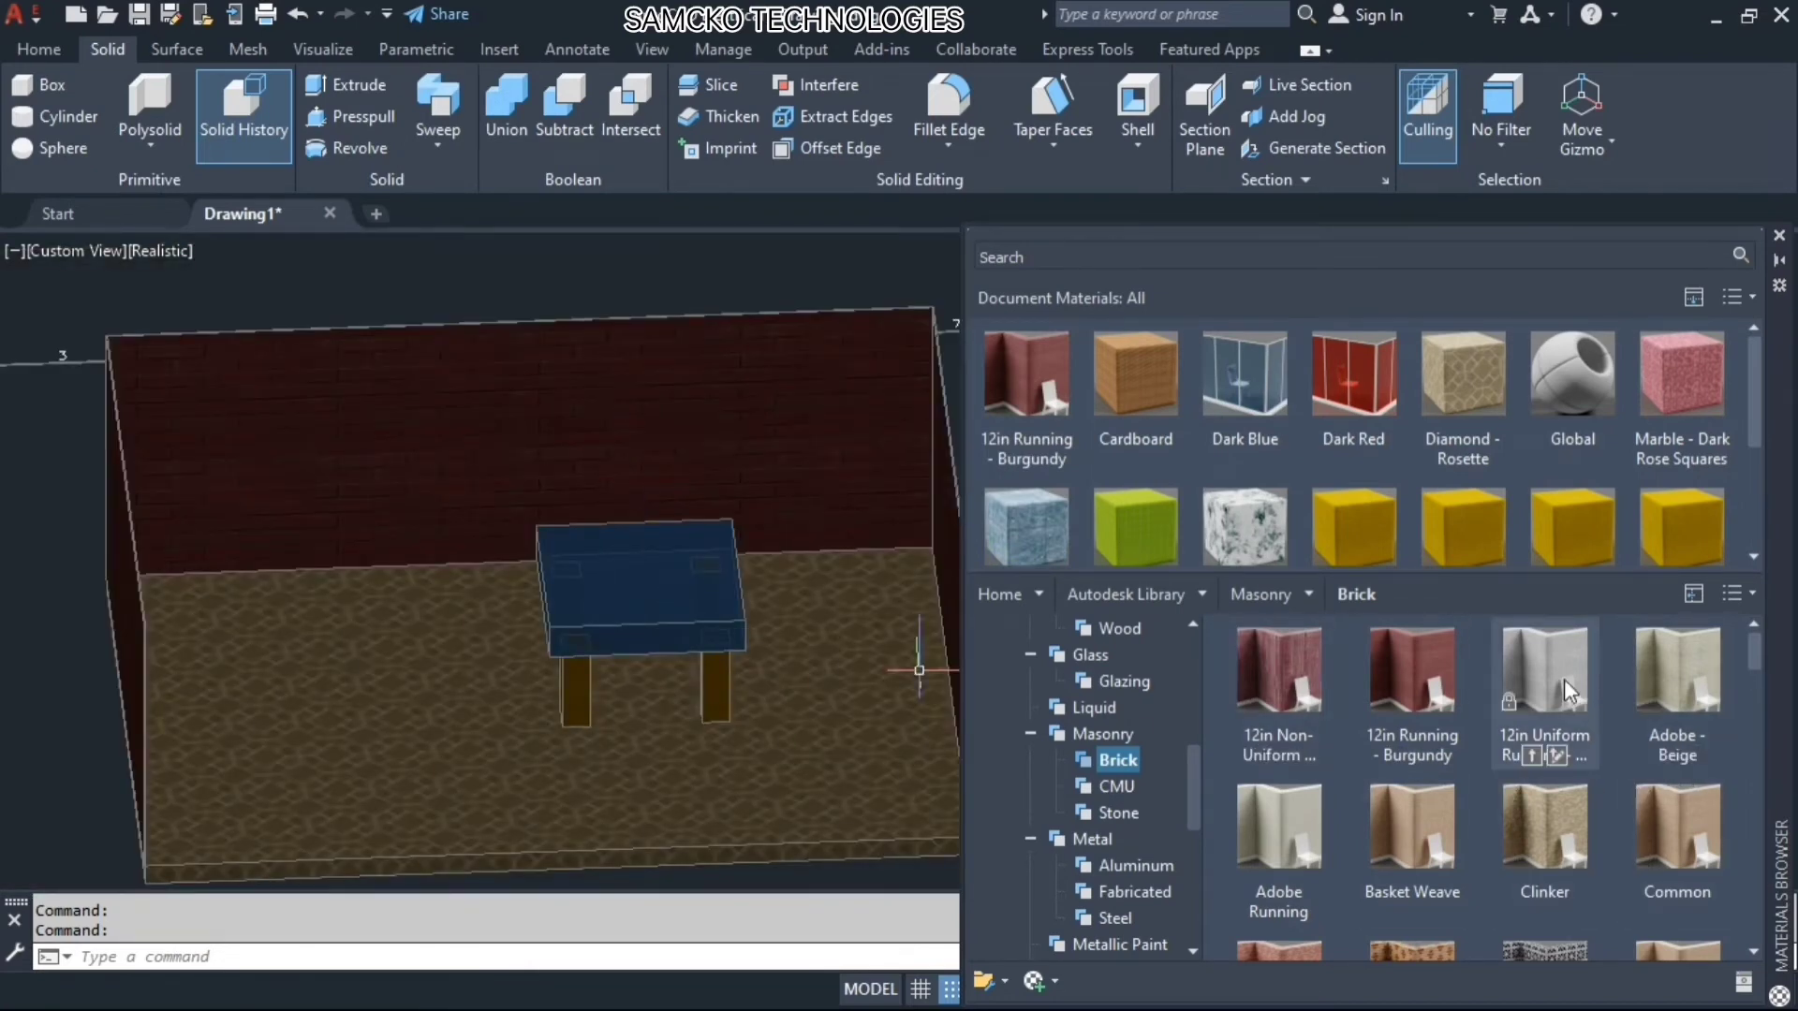
scroll(1580, 762, down, 5)
scroll(1581, 762, up, 3)
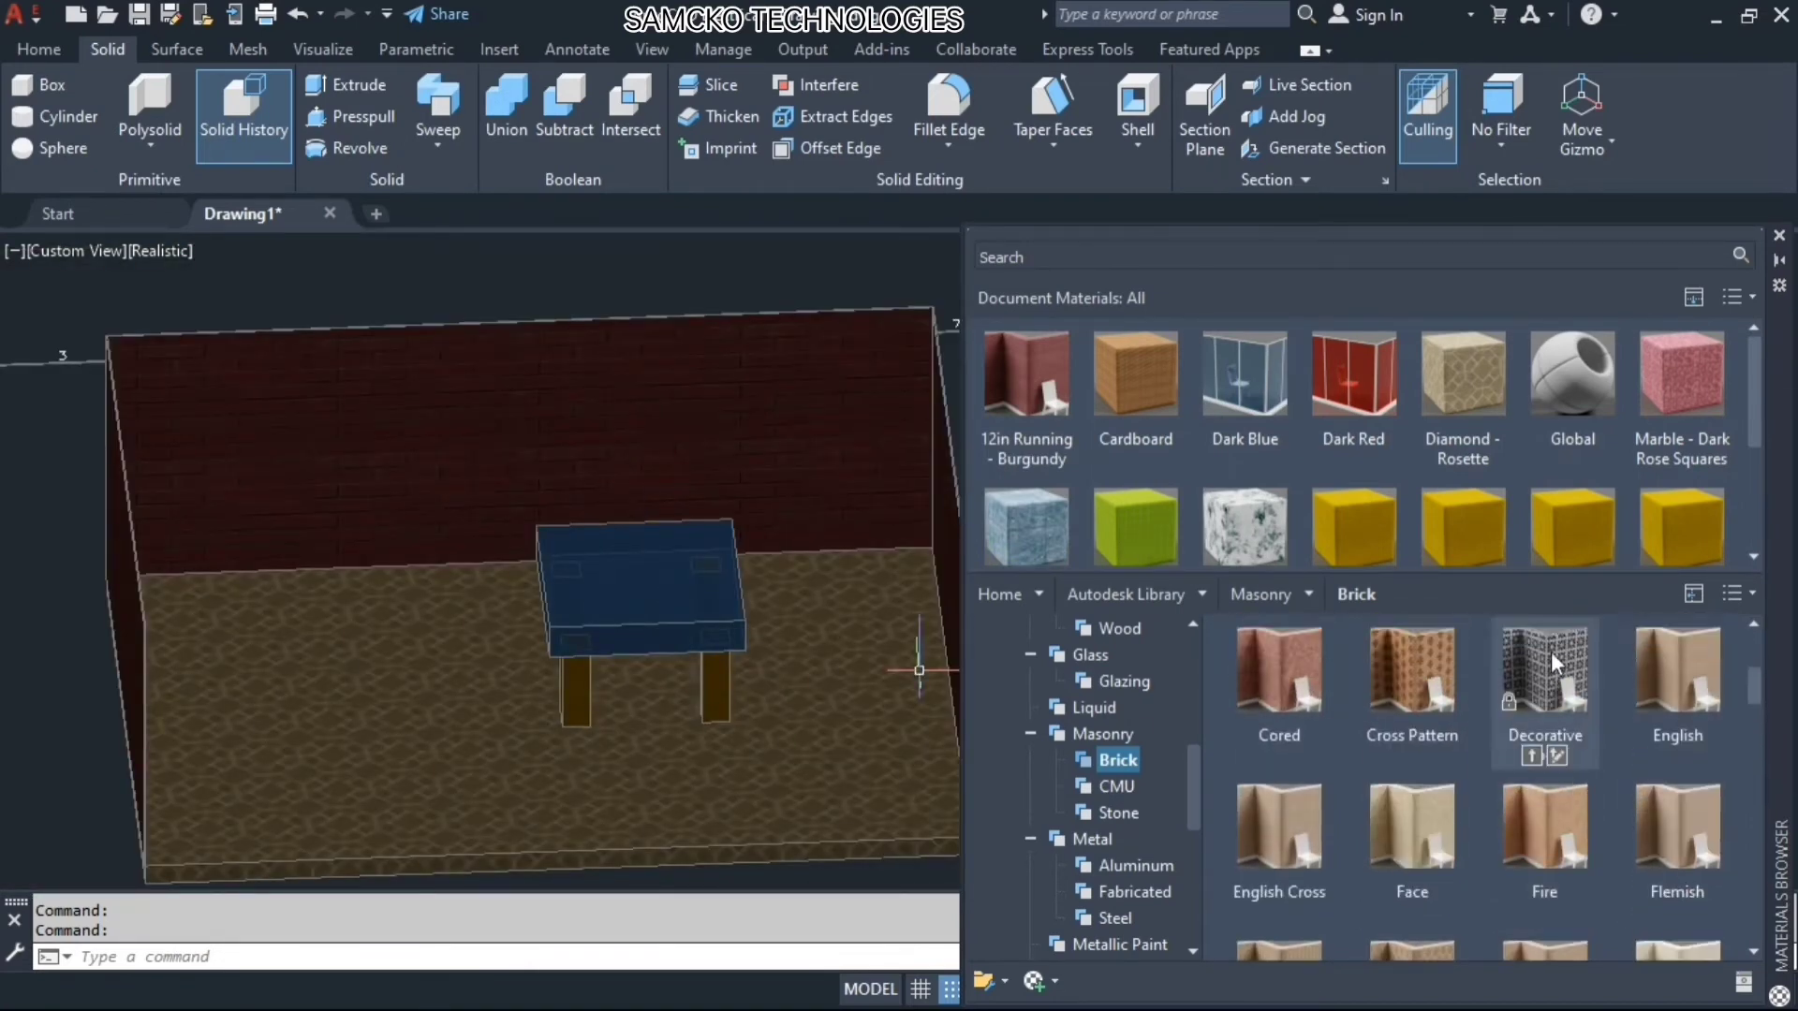
drag(1564, 700, 775, 414)
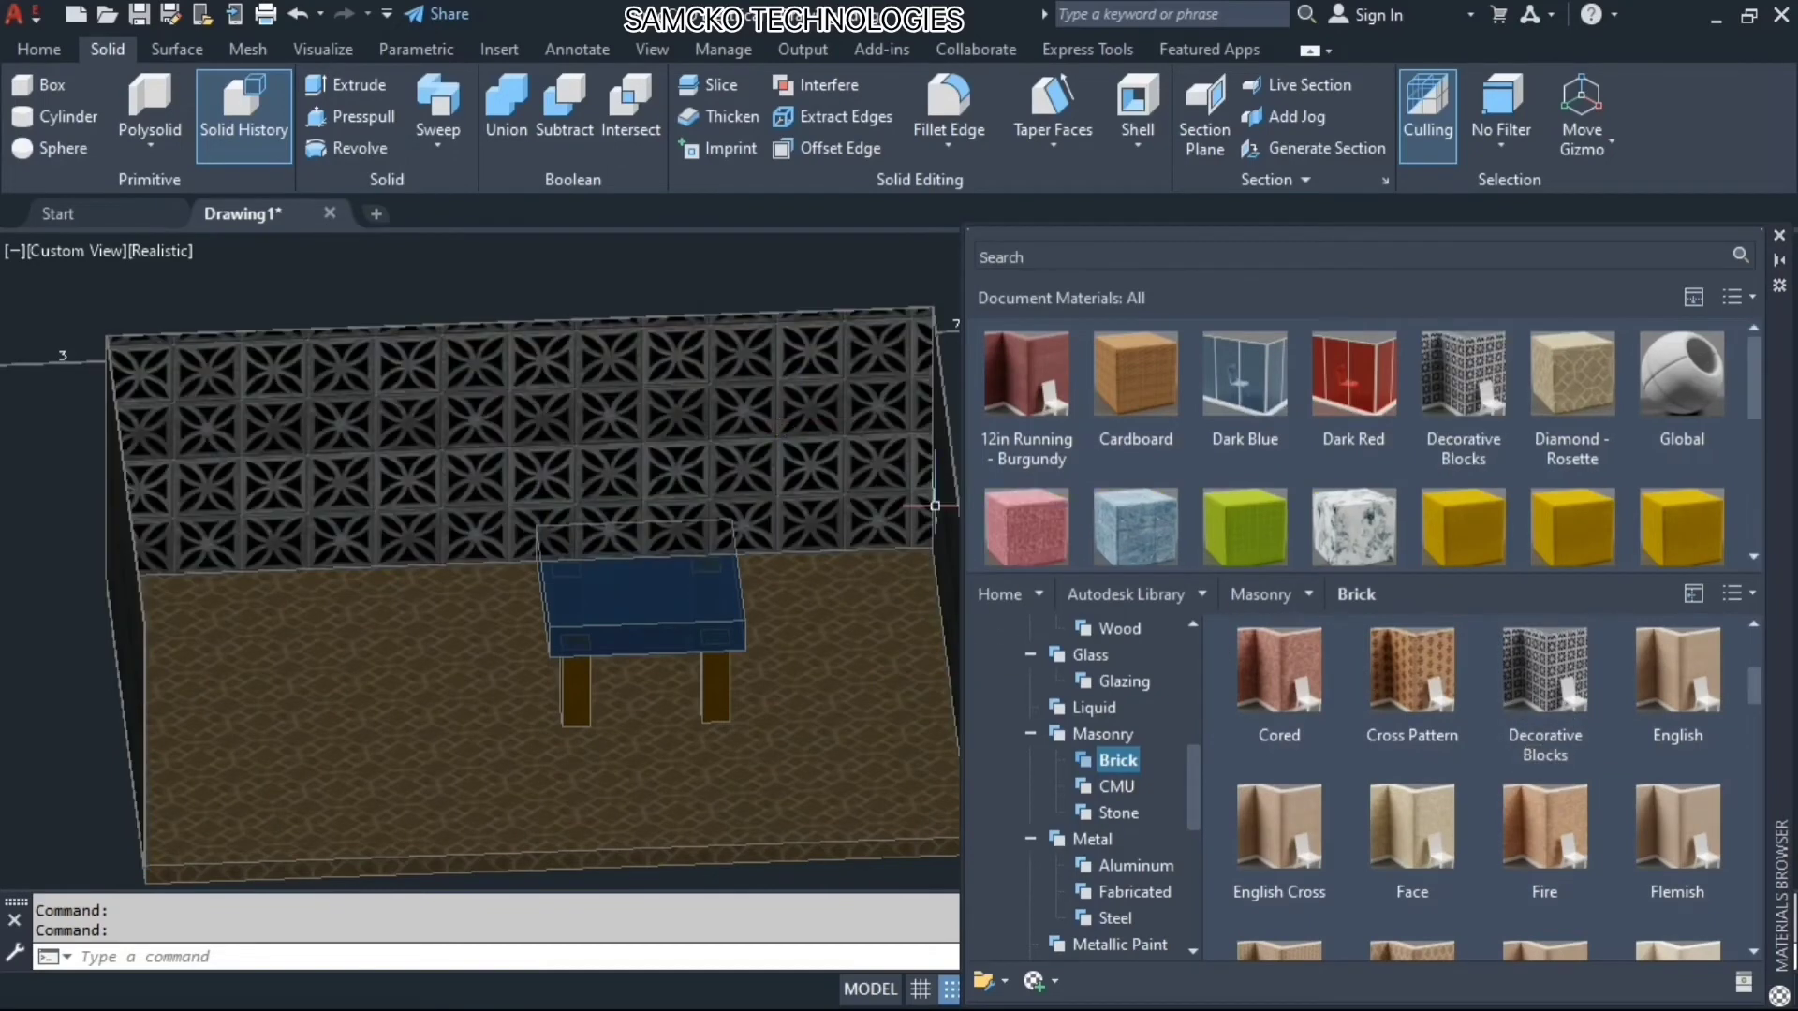
Look through the remaining Brick materials and apply the gray 12in Uniform Running brick to the walls
scroll(1705, 757, up, 2)
scroll(1704, 762, down, 5)
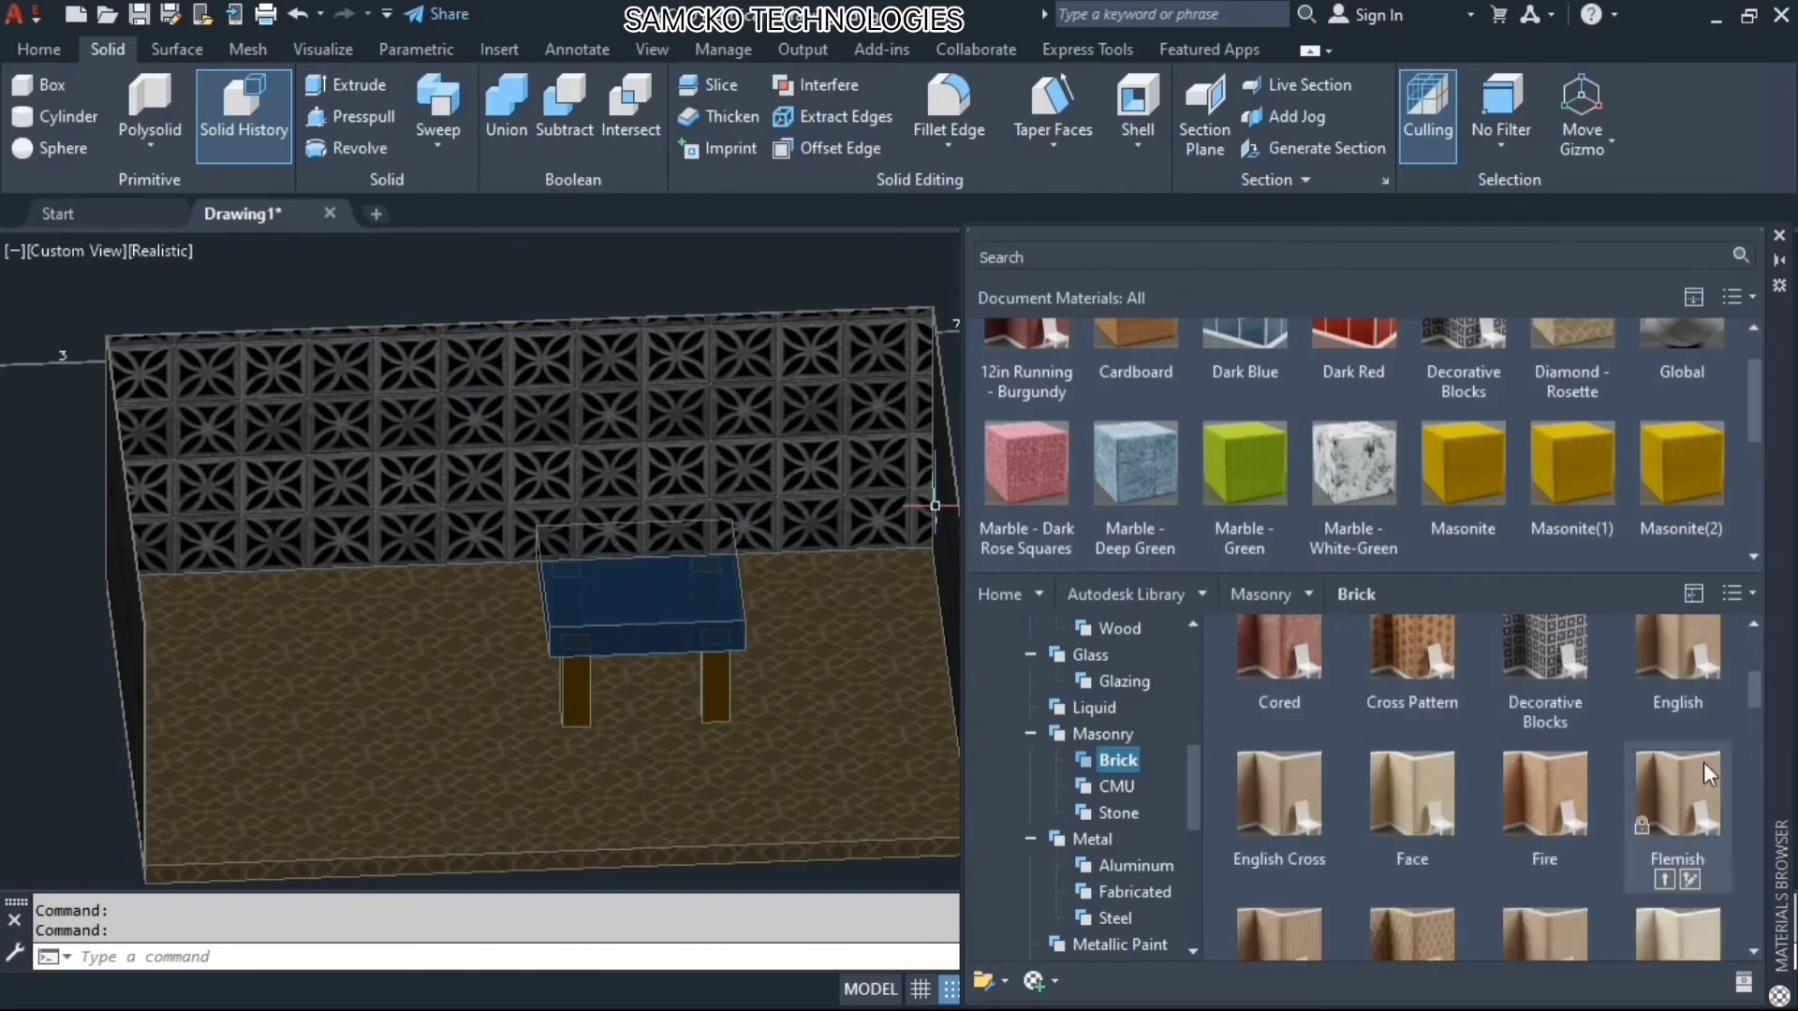
scroll(1687, 806, down, 4)
scroll(1688, 806, up, 4)
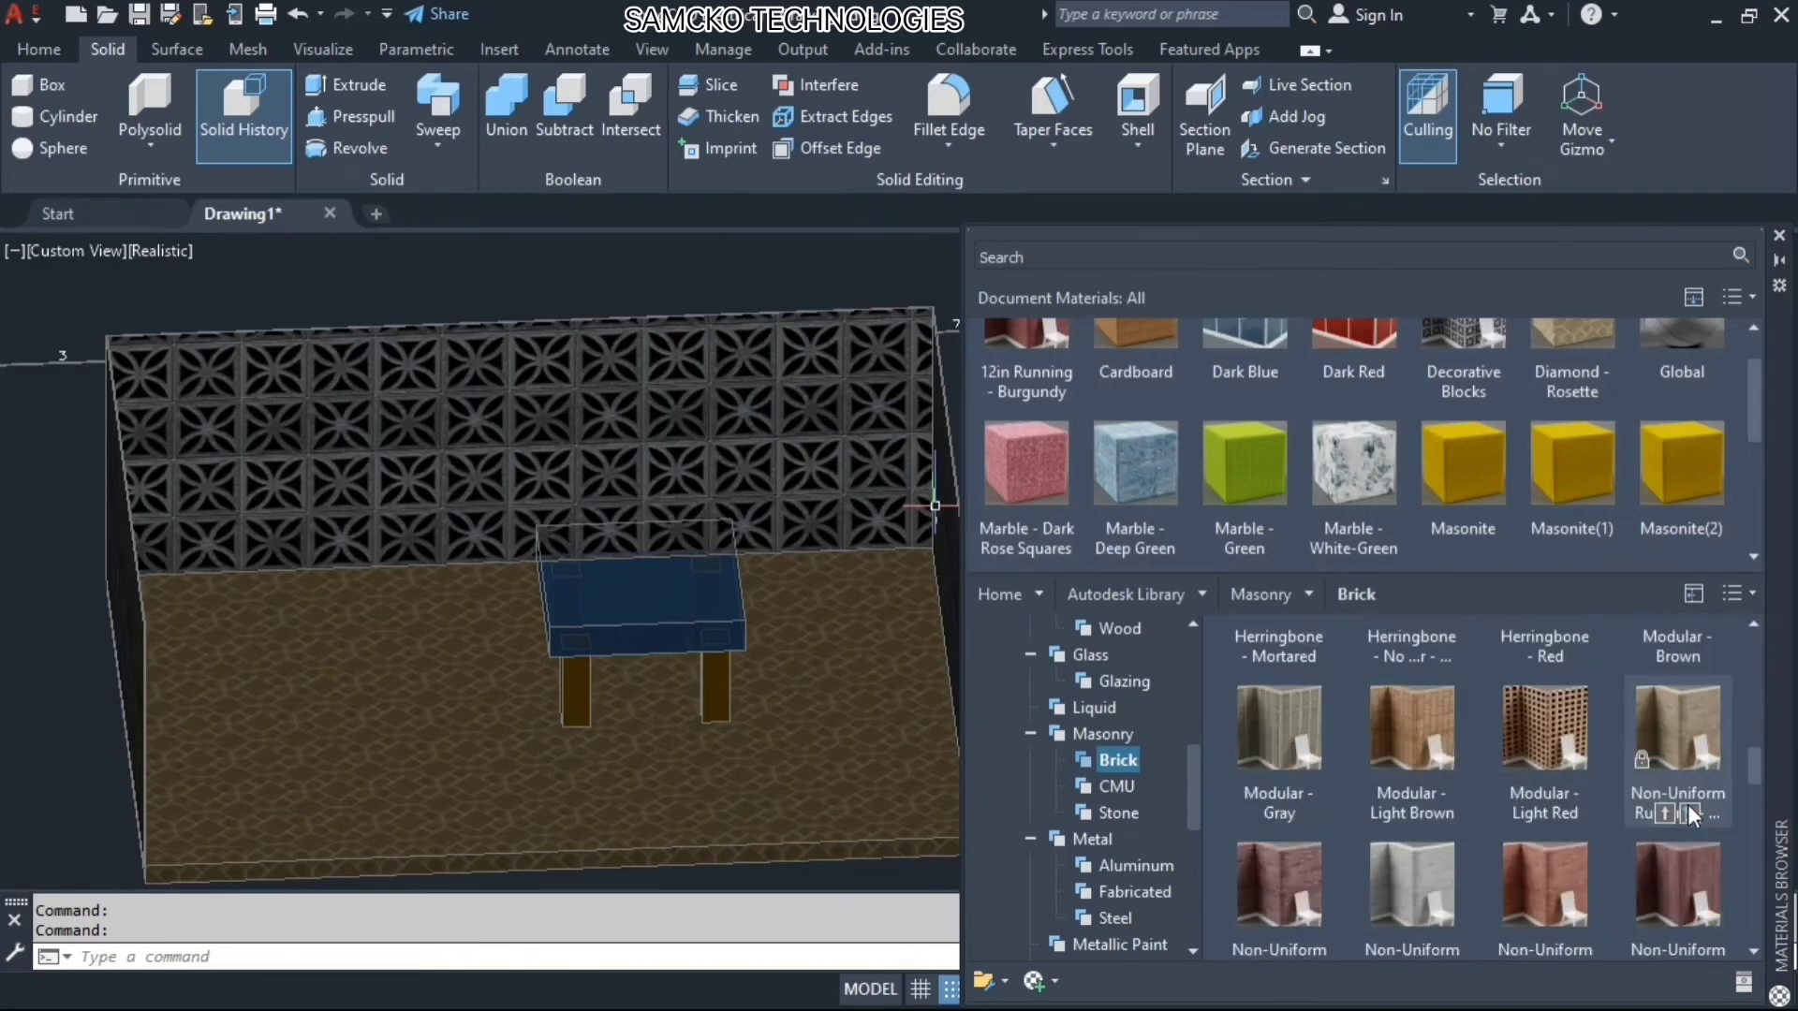
scroll(1688, 805, up, 3)
drag(1546, 672, 699, 390)
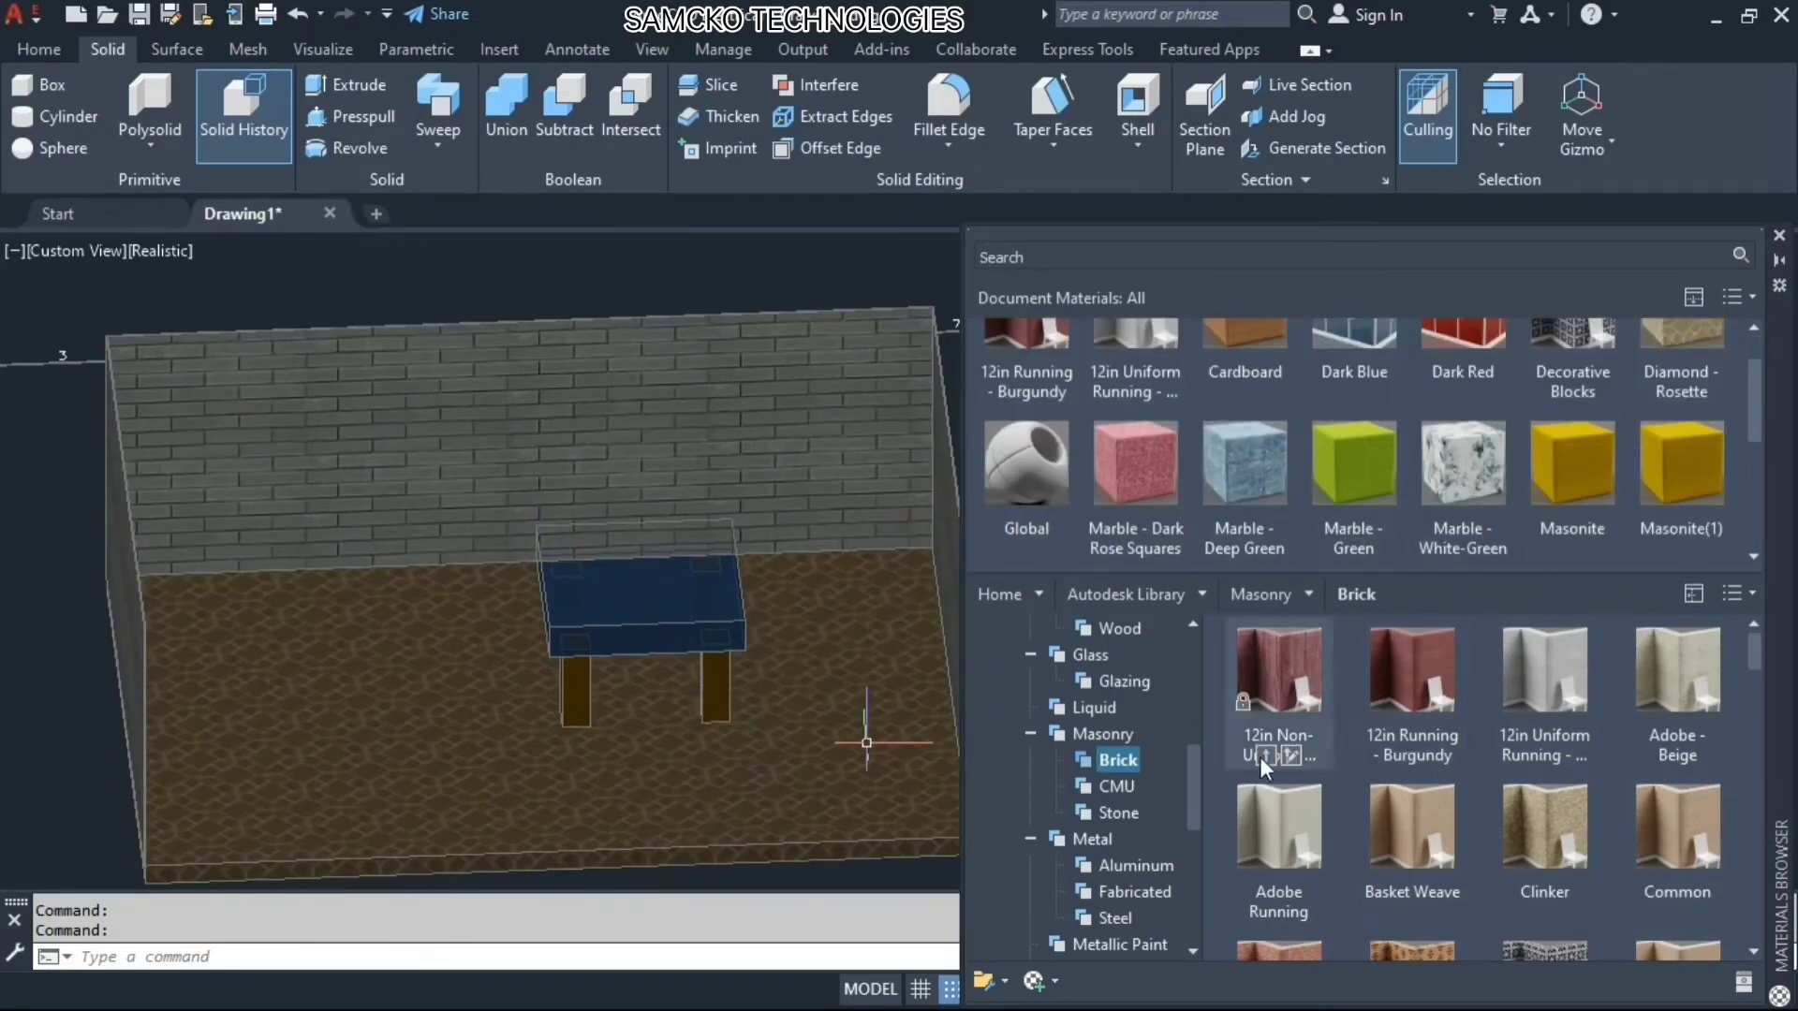
Open the Siding category in the Autodesk Library and apply the Bevel material to the walls
drag(1194, 789, 1197, 864)
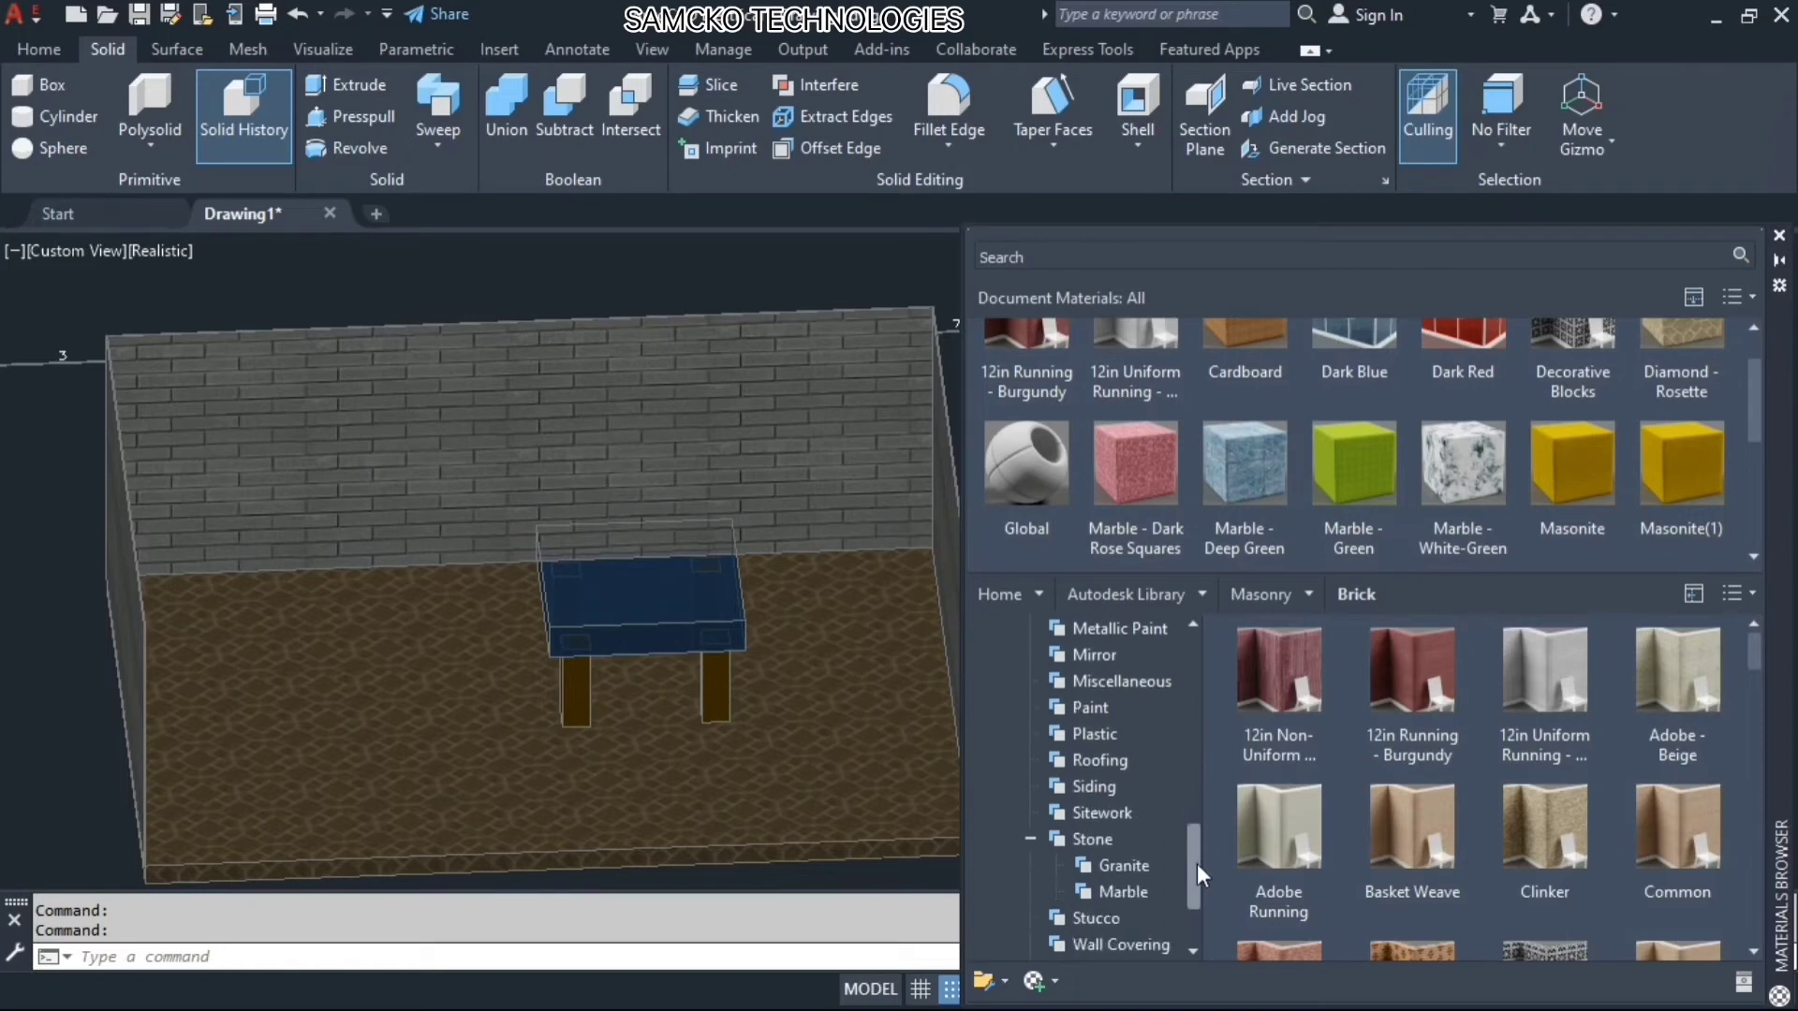
click(1096, 786)
drag(1301, 688, 738, 435)
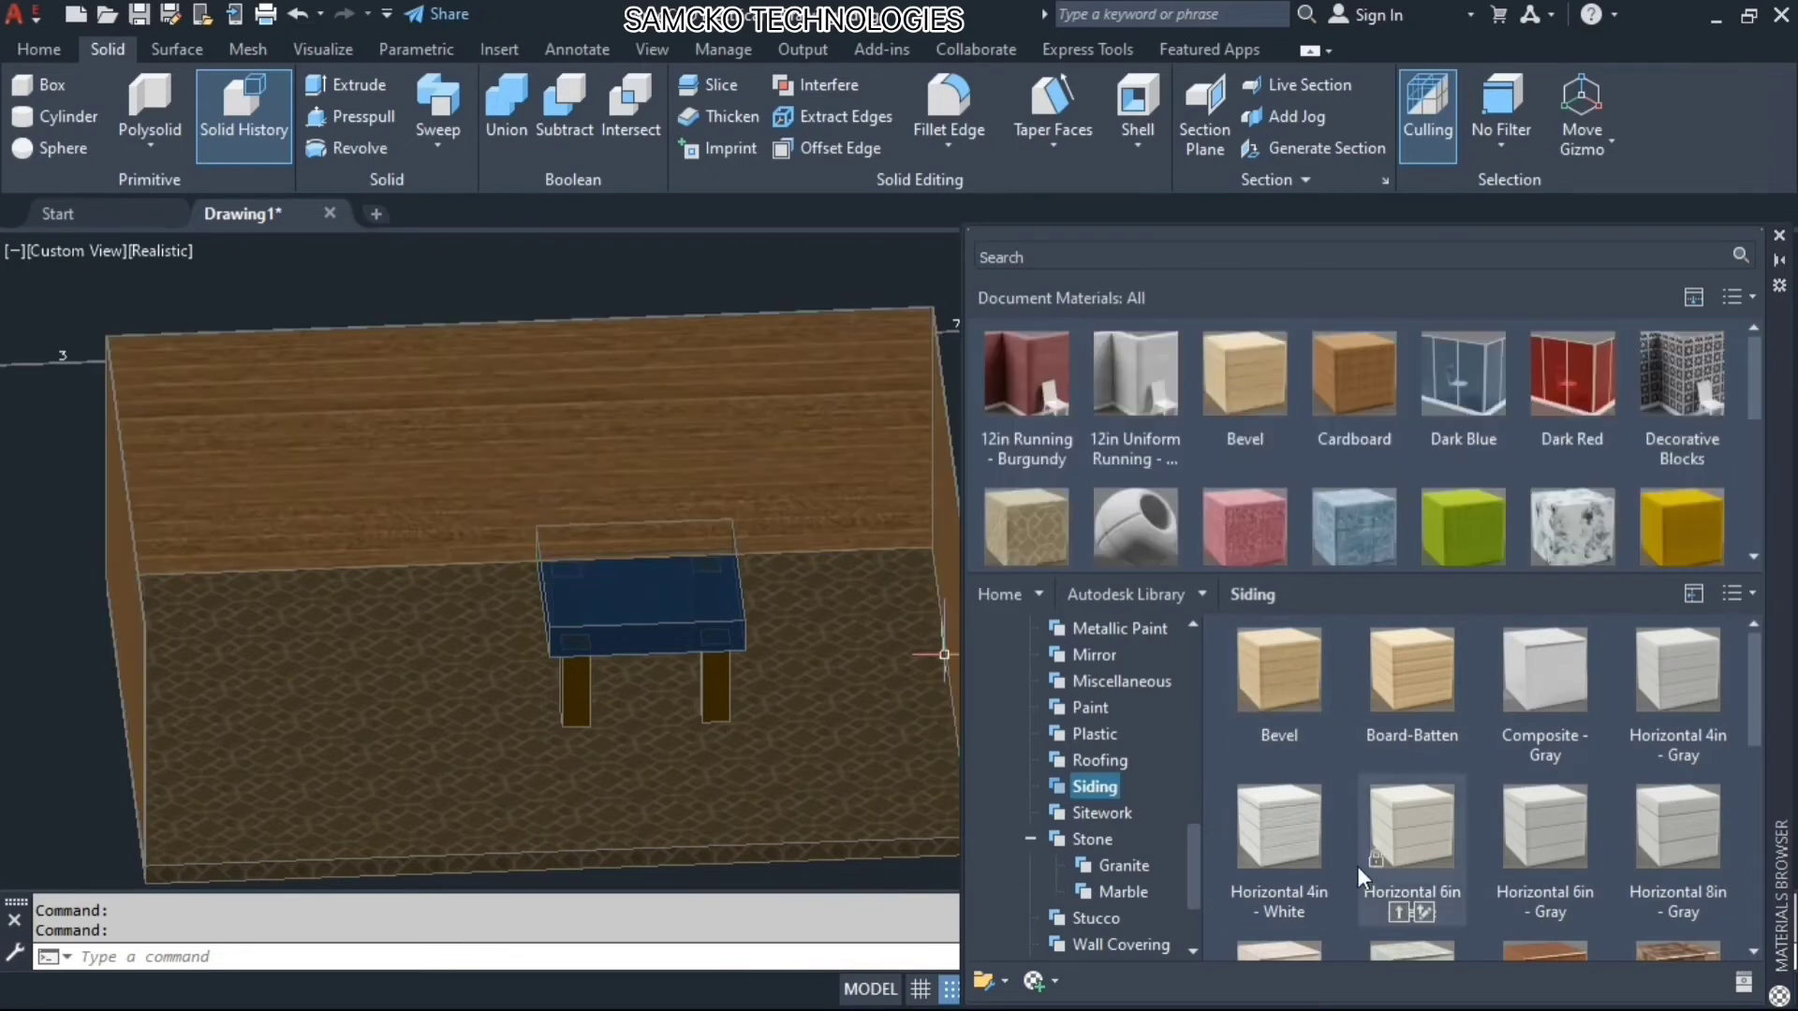
Try the brown Metal - Standing and Metal - Ribbed sidings on the walls and replace them with the white Wood - Horizontal siding
scroll(1502, 873, down, 5)
scroll(1503, 872, up, 3)
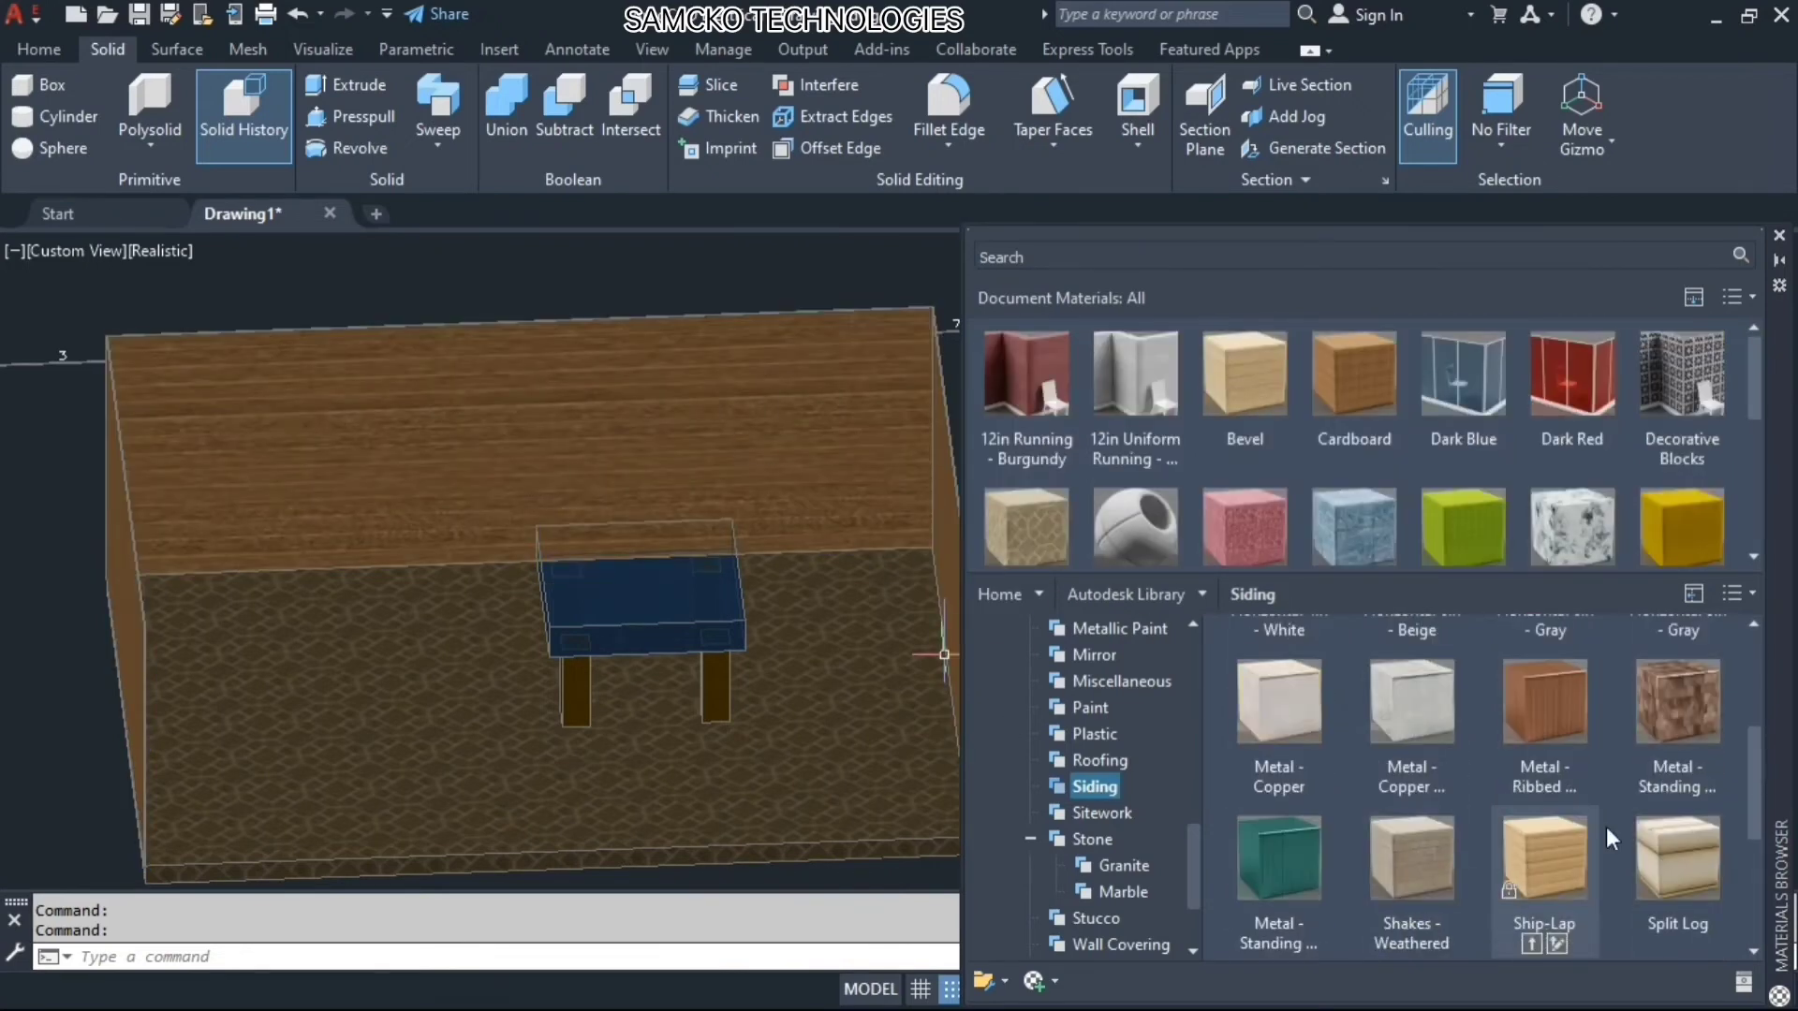
drag(1672, 728, 784, 423)
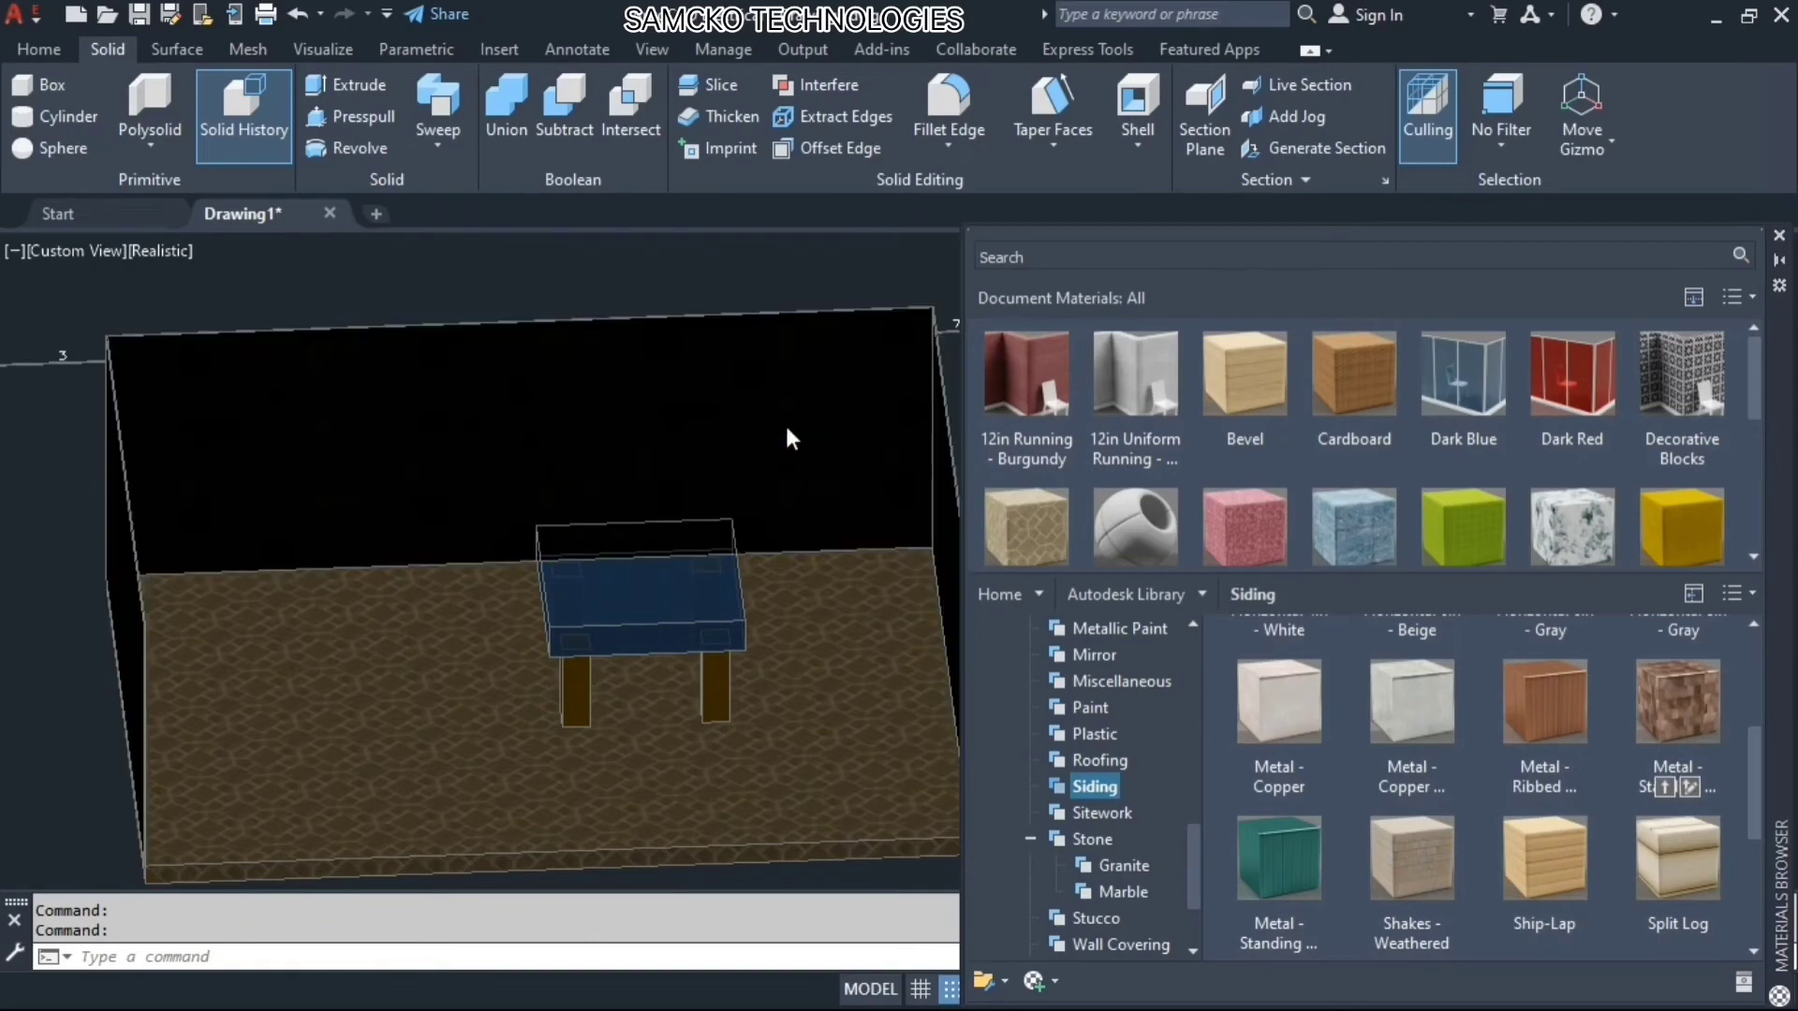
drag(1560, 711, 755, 395)
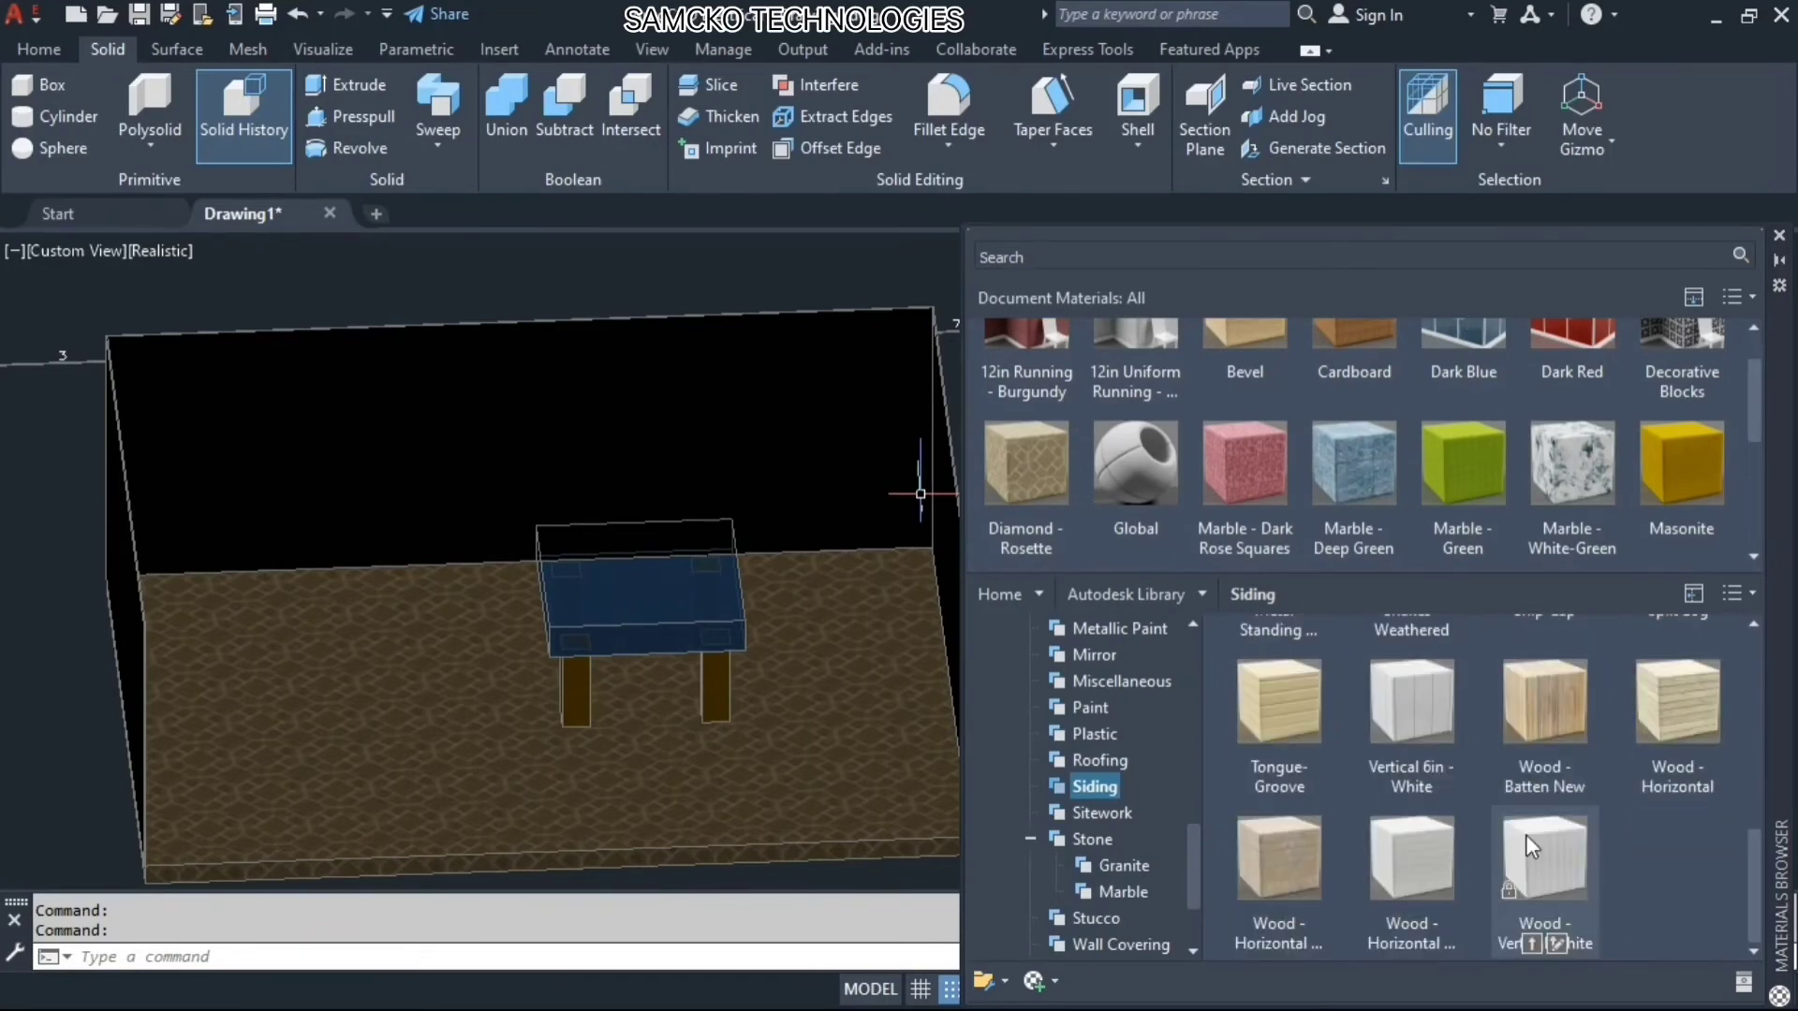
drag(1418, 864, 721, 401)
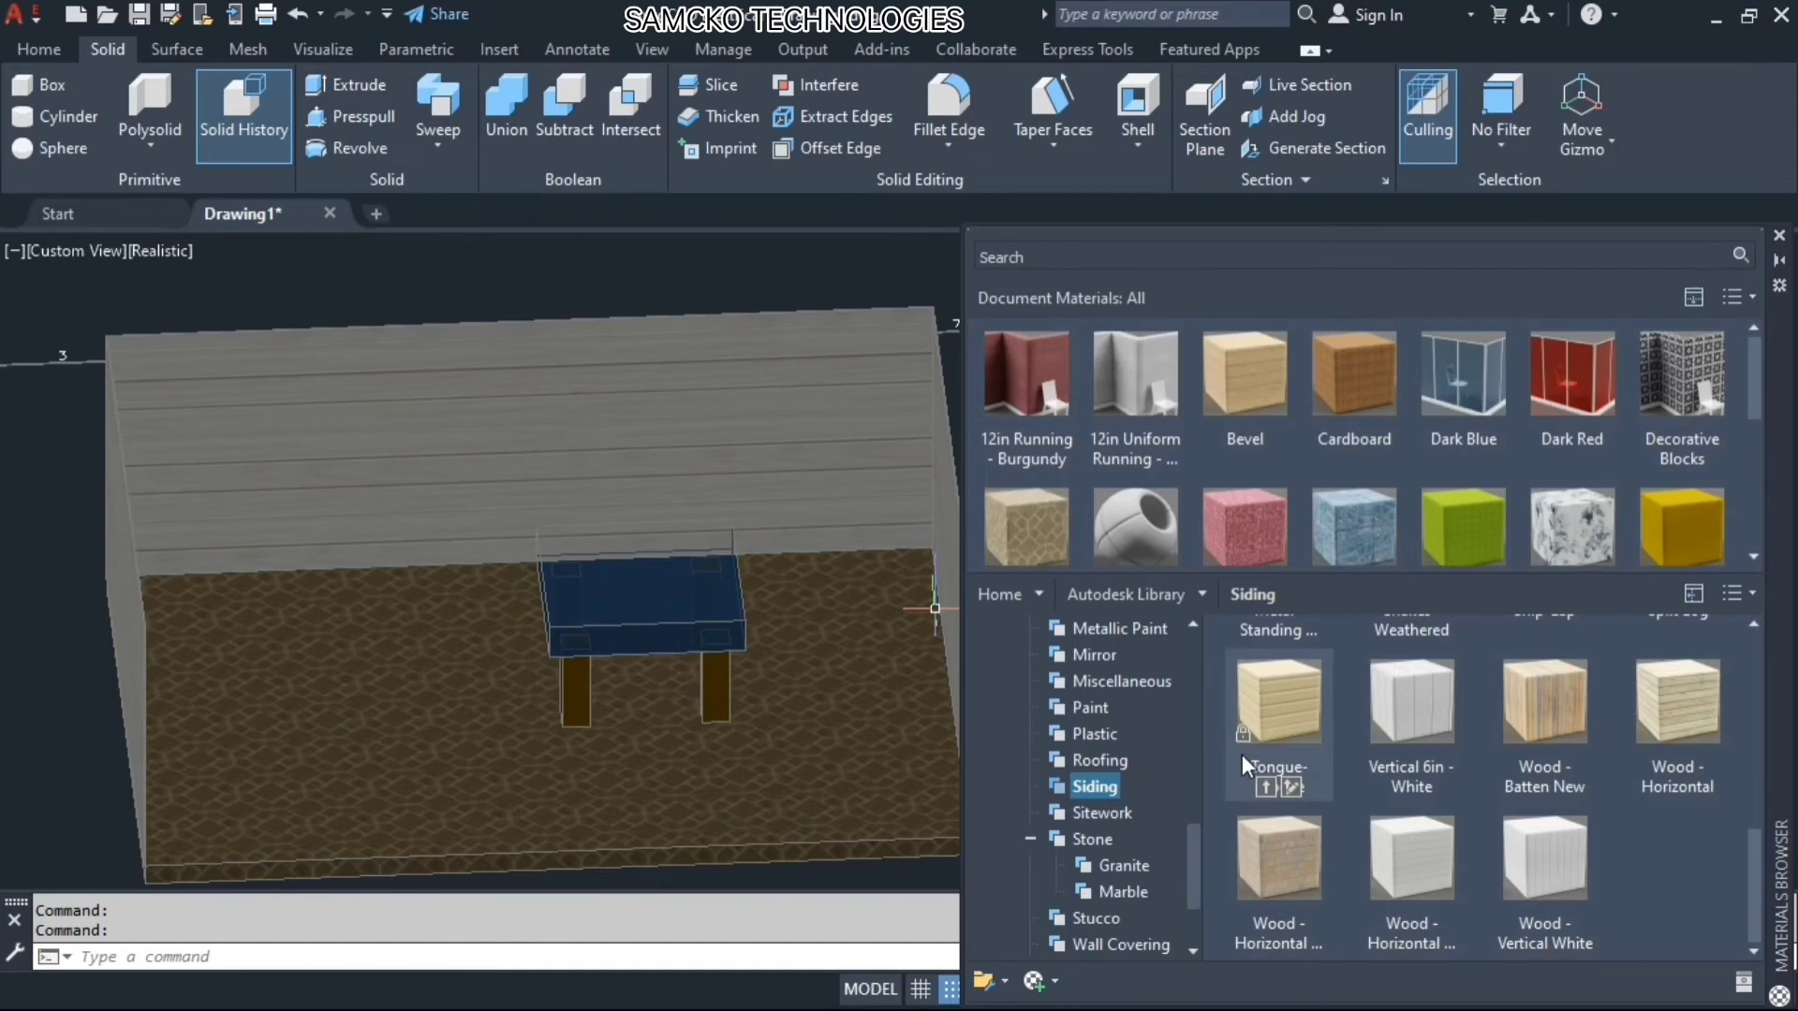
Apply the Chartreuse paint from the glossy Wall Paint category of the Autodesk Library to the walls
drag(1195, 854, 1188, 903)
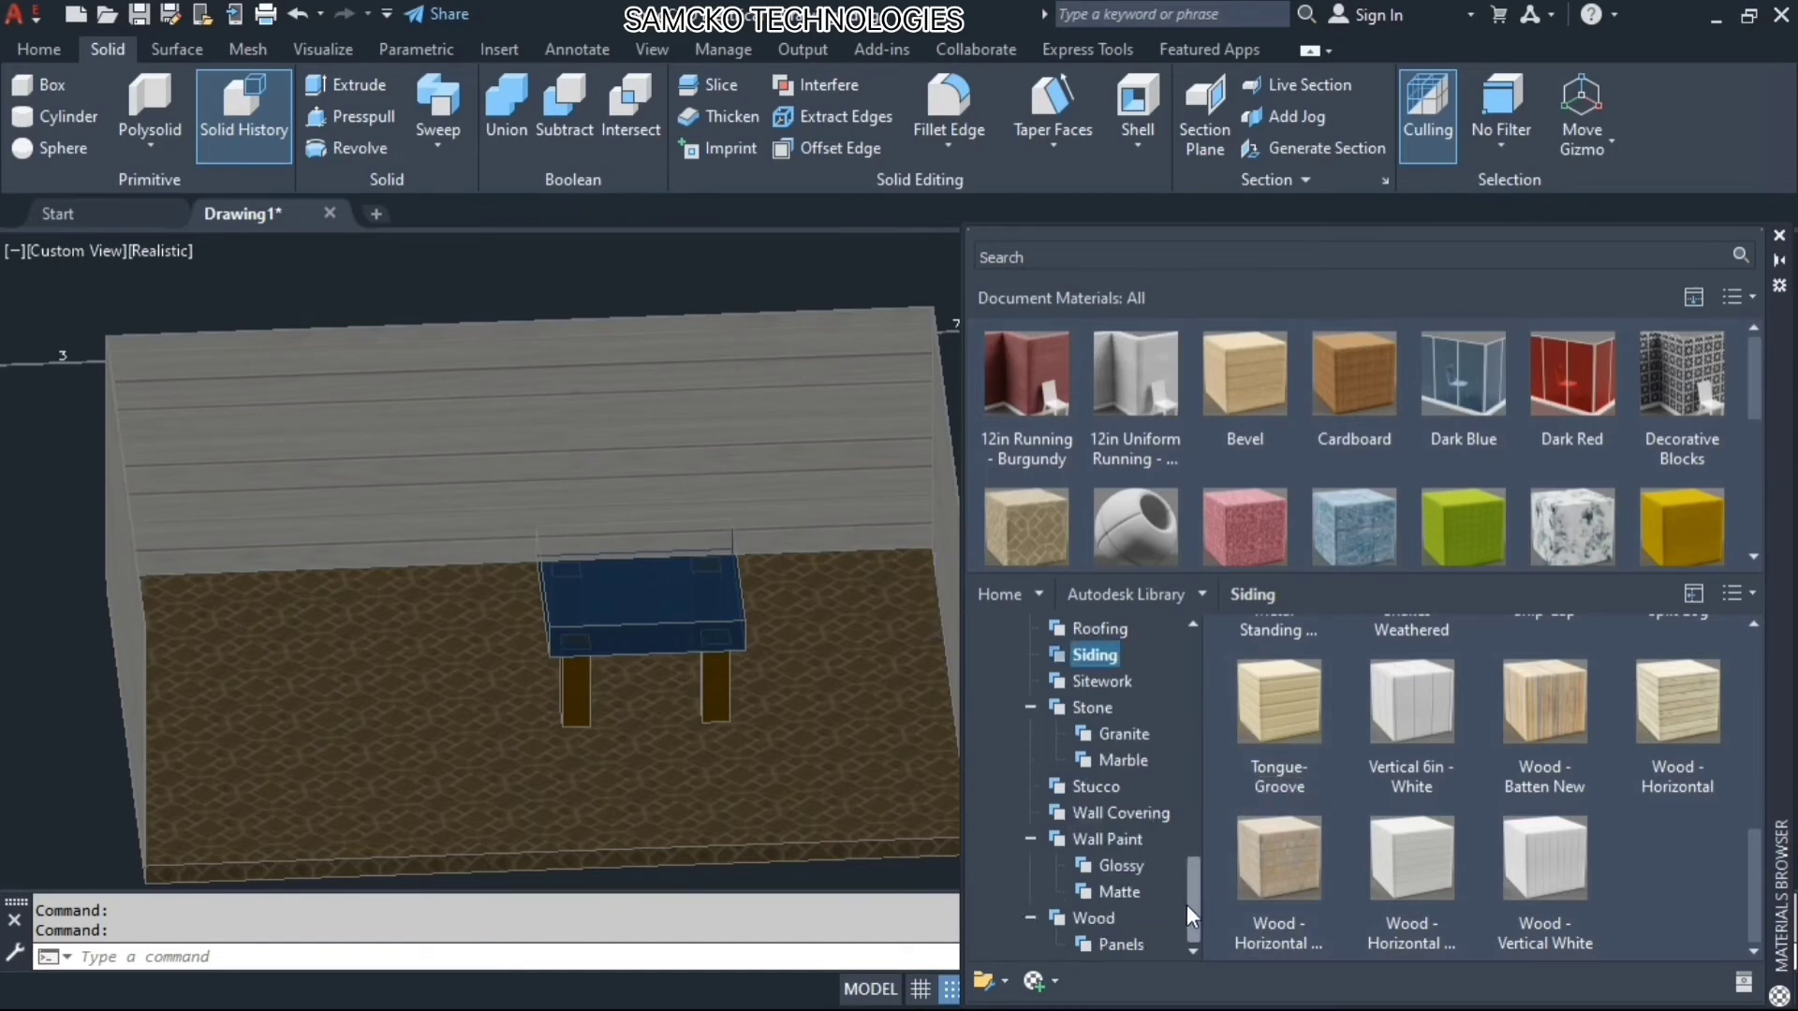
click(1137, 871)
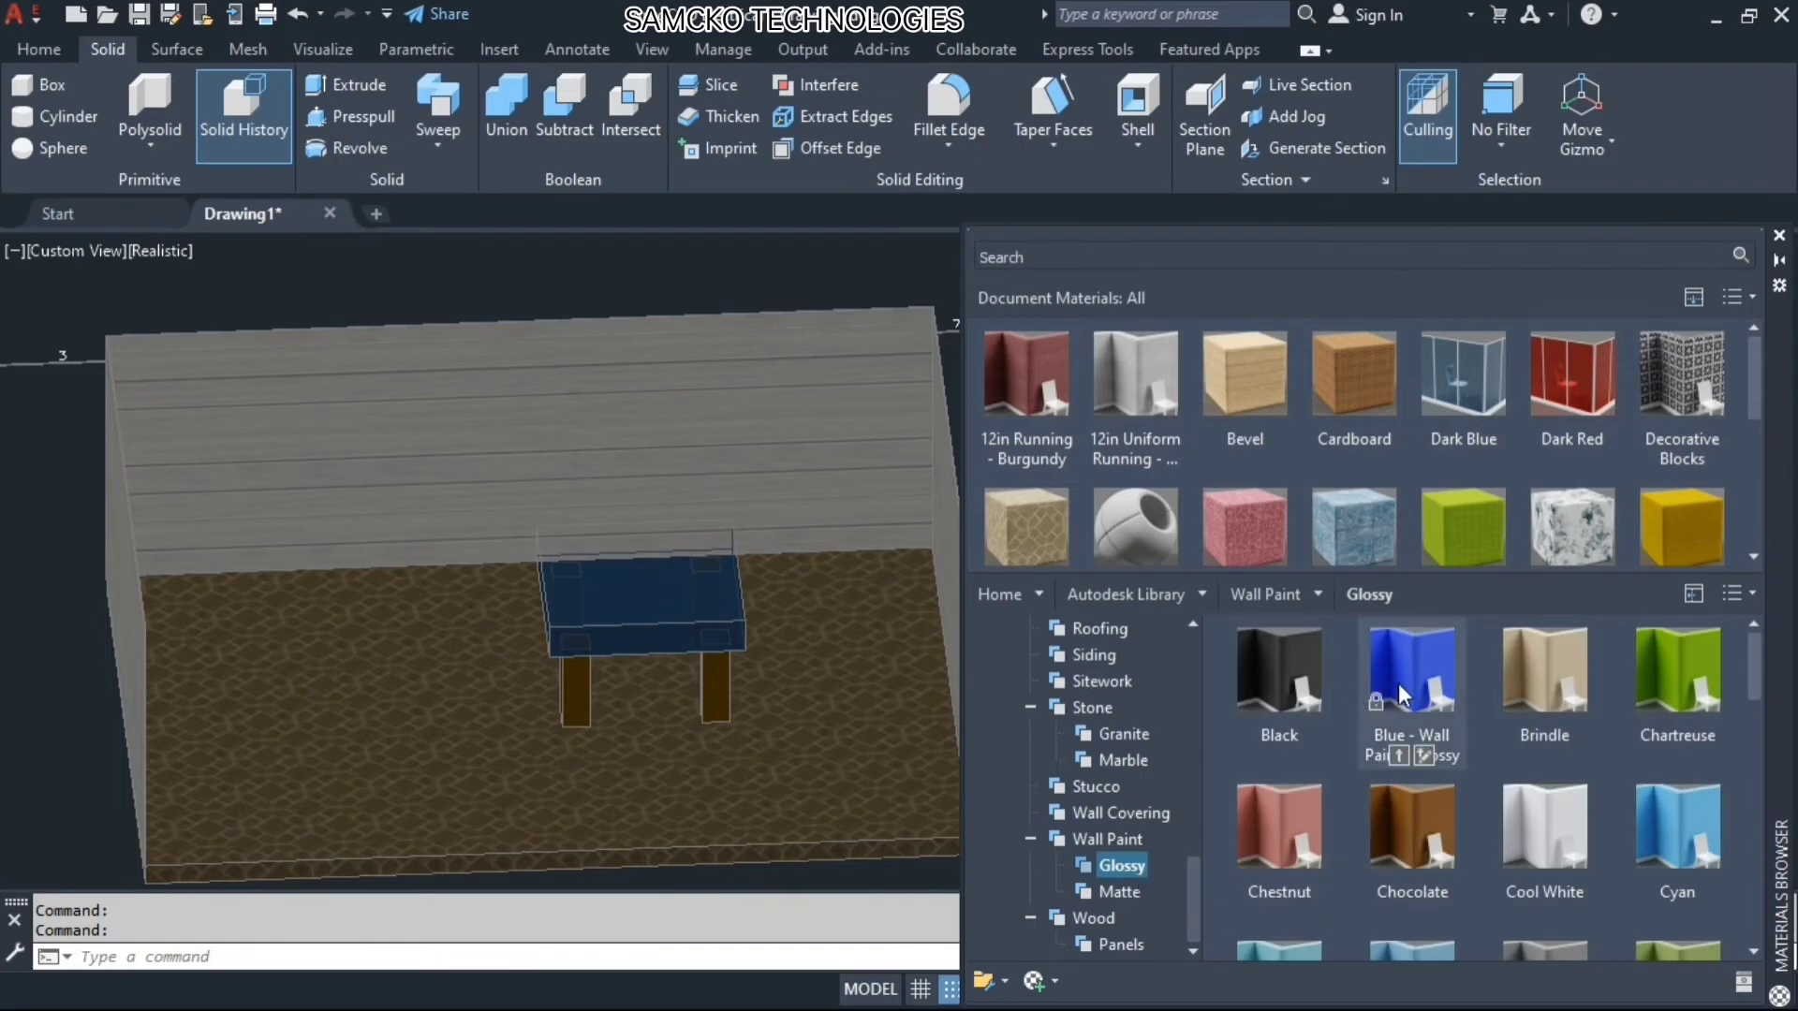
drag(1658, 678, 755, 400)
Close the Materials Browser and orbit the room to an angled view from above
scroll(762, 603, down, 4)
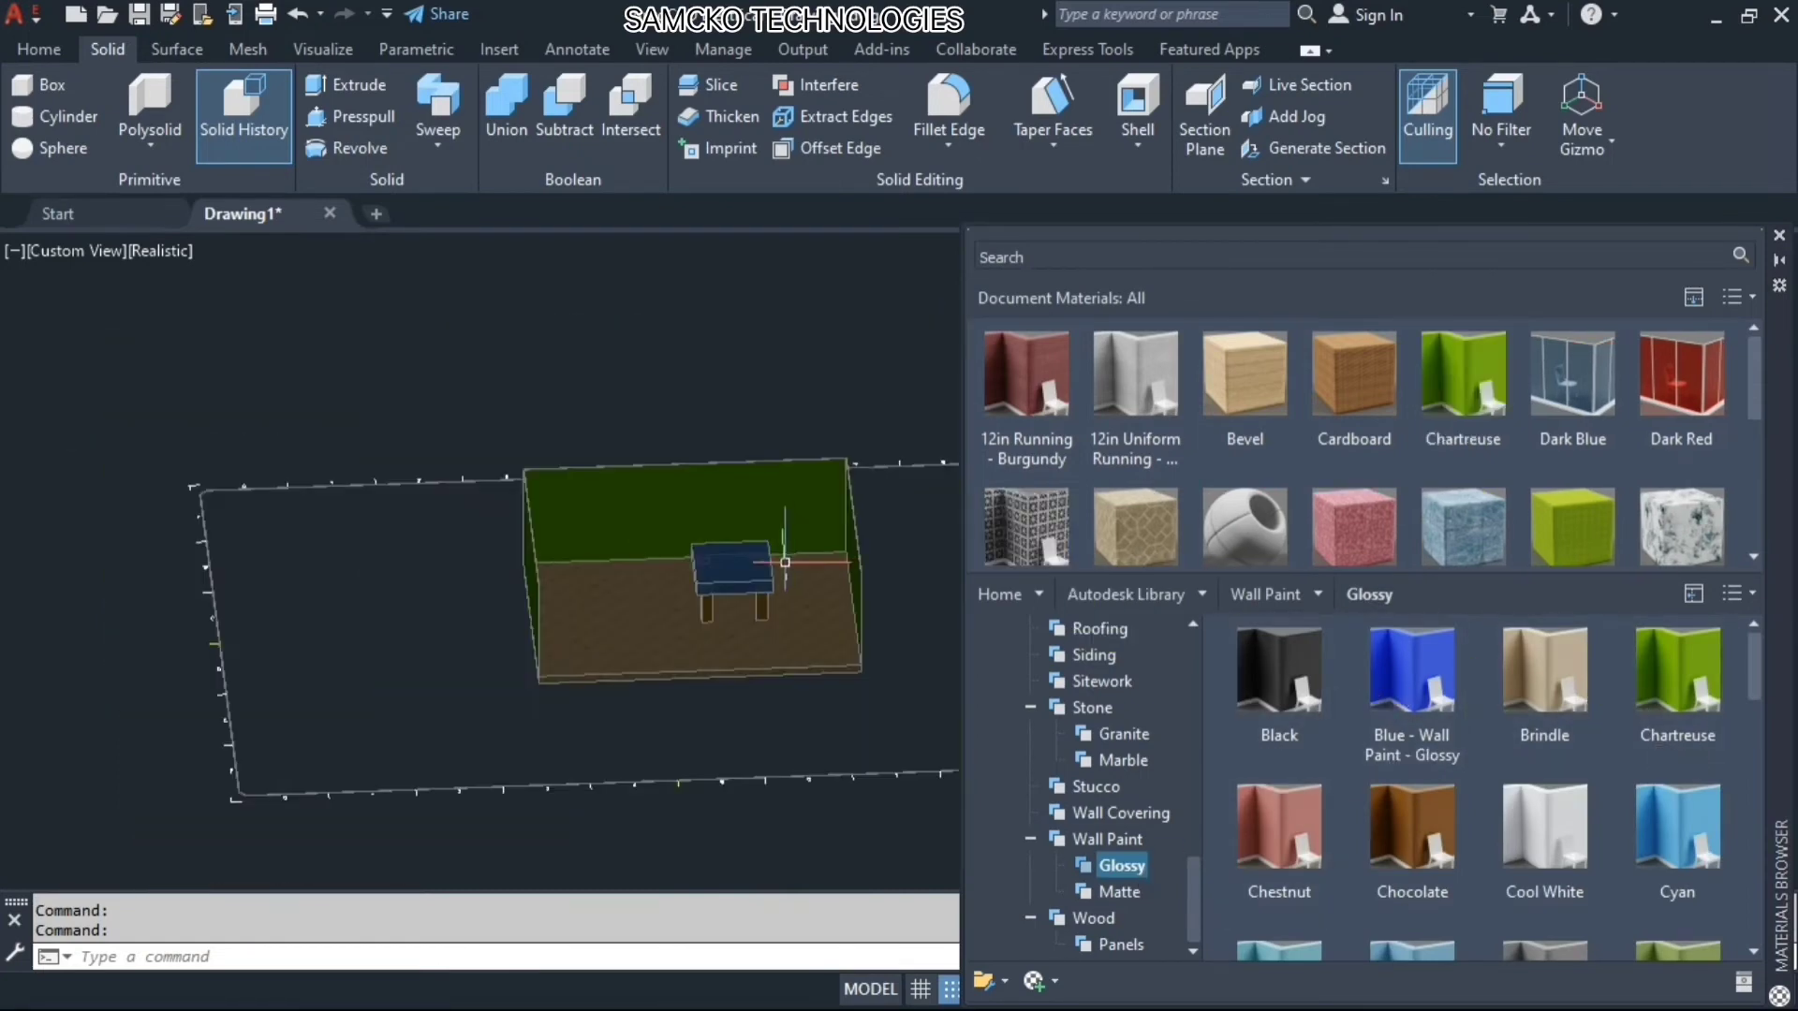
scroll(762, 603, up, 2)
scroll(762, 603, up, 1)
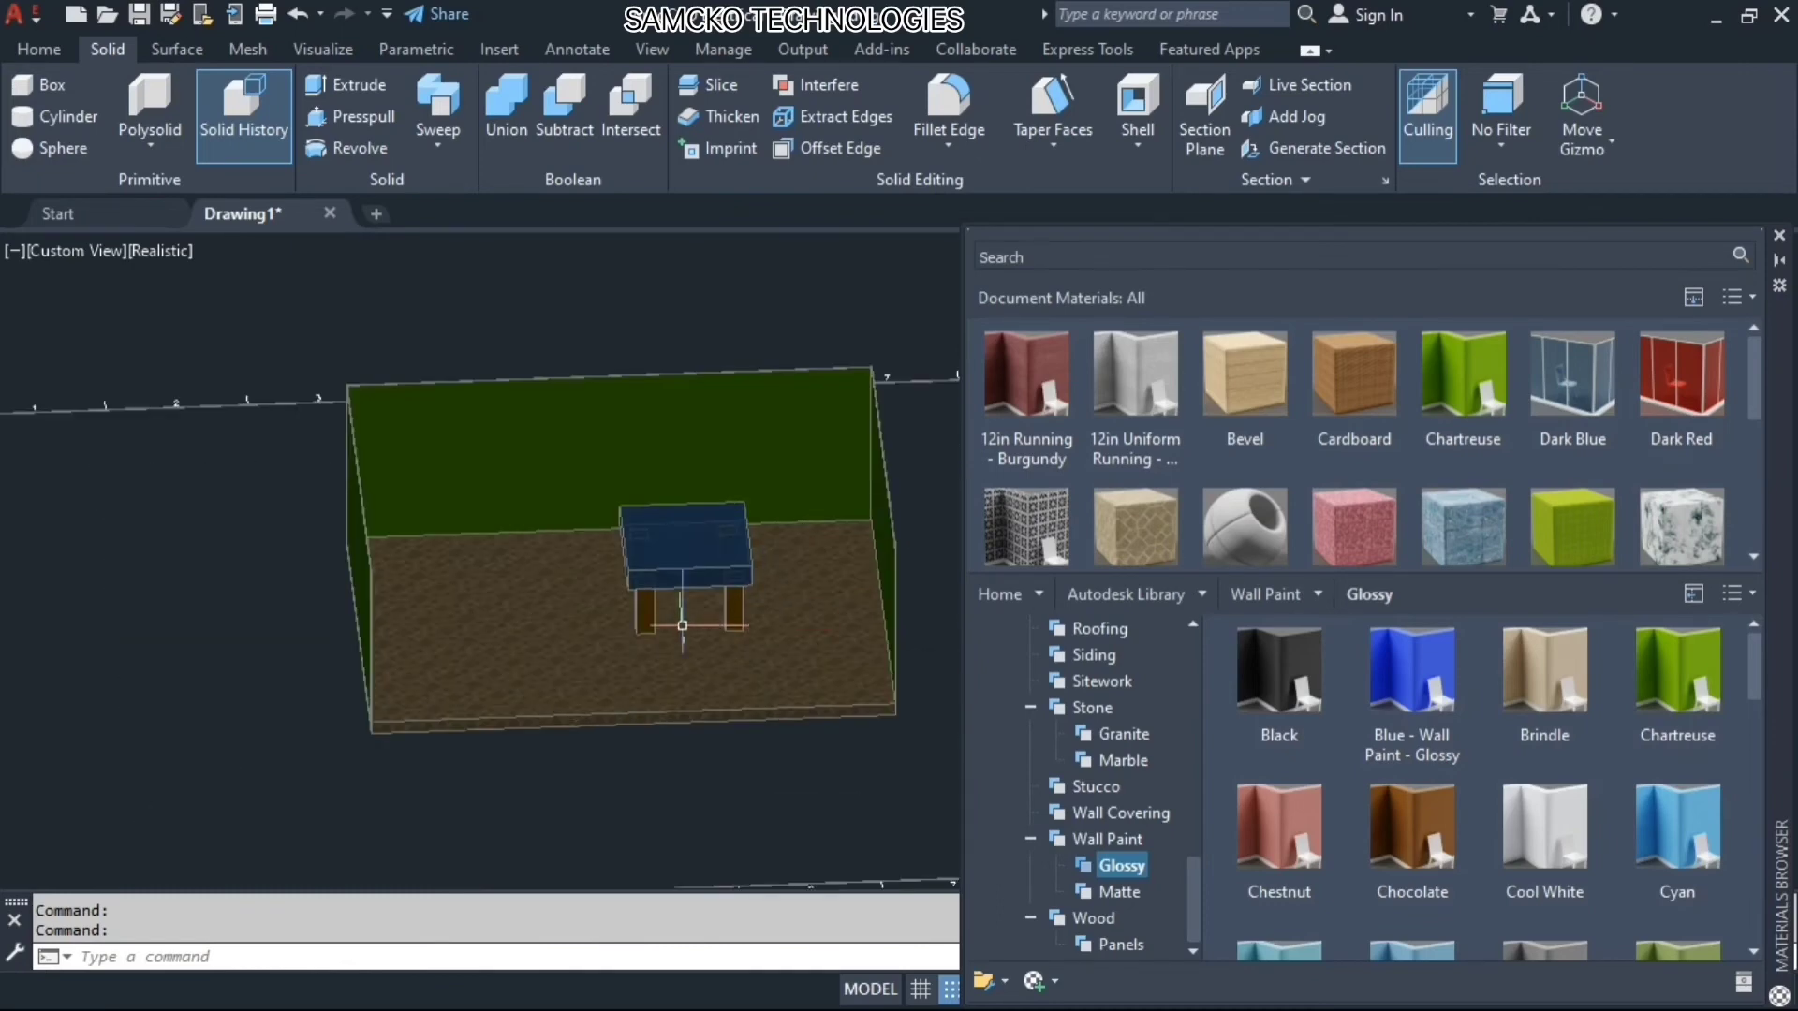
scroll(496, 566, down, 2)
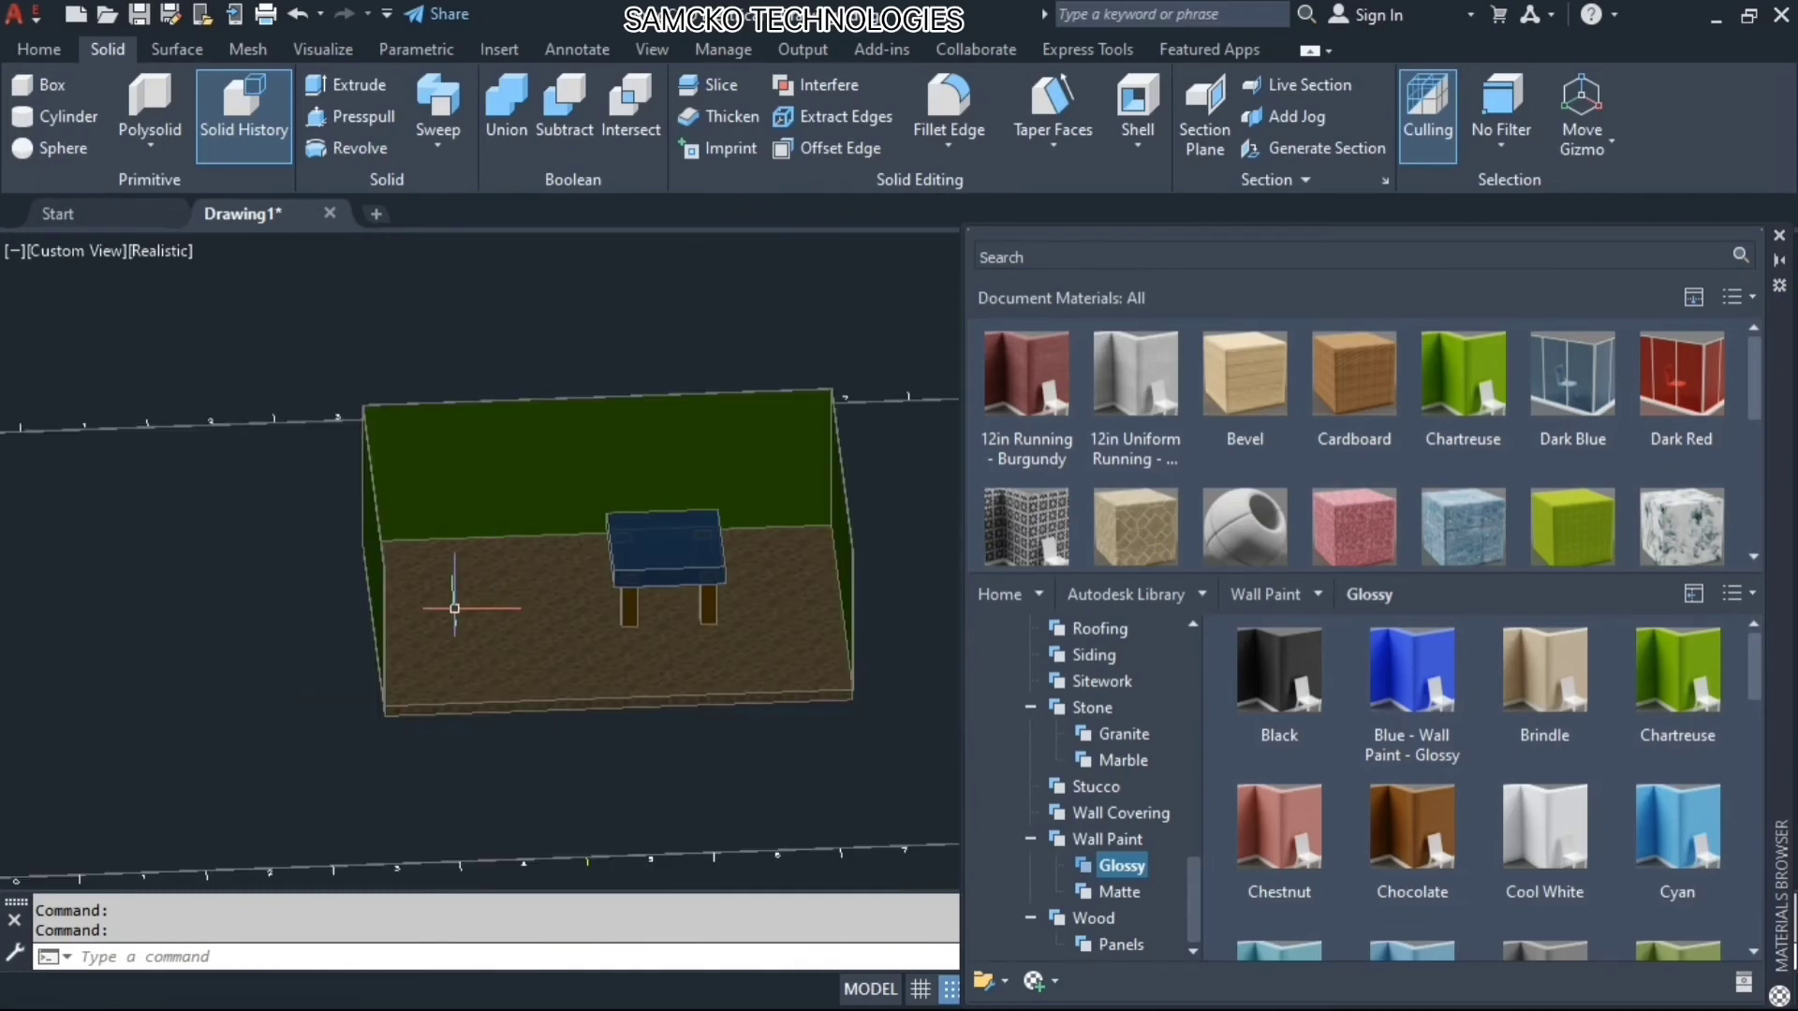
mouse_move(428, 655)
shift+middle_down()
mouse_move(486, 624)
mouse_move(509, 578)
mouse_move(402, 635)
mouse_move(462, 675)
mouse_move(411, 642)
shift+middle_up()
shift+middle_drag(410, 640, 407, 633)
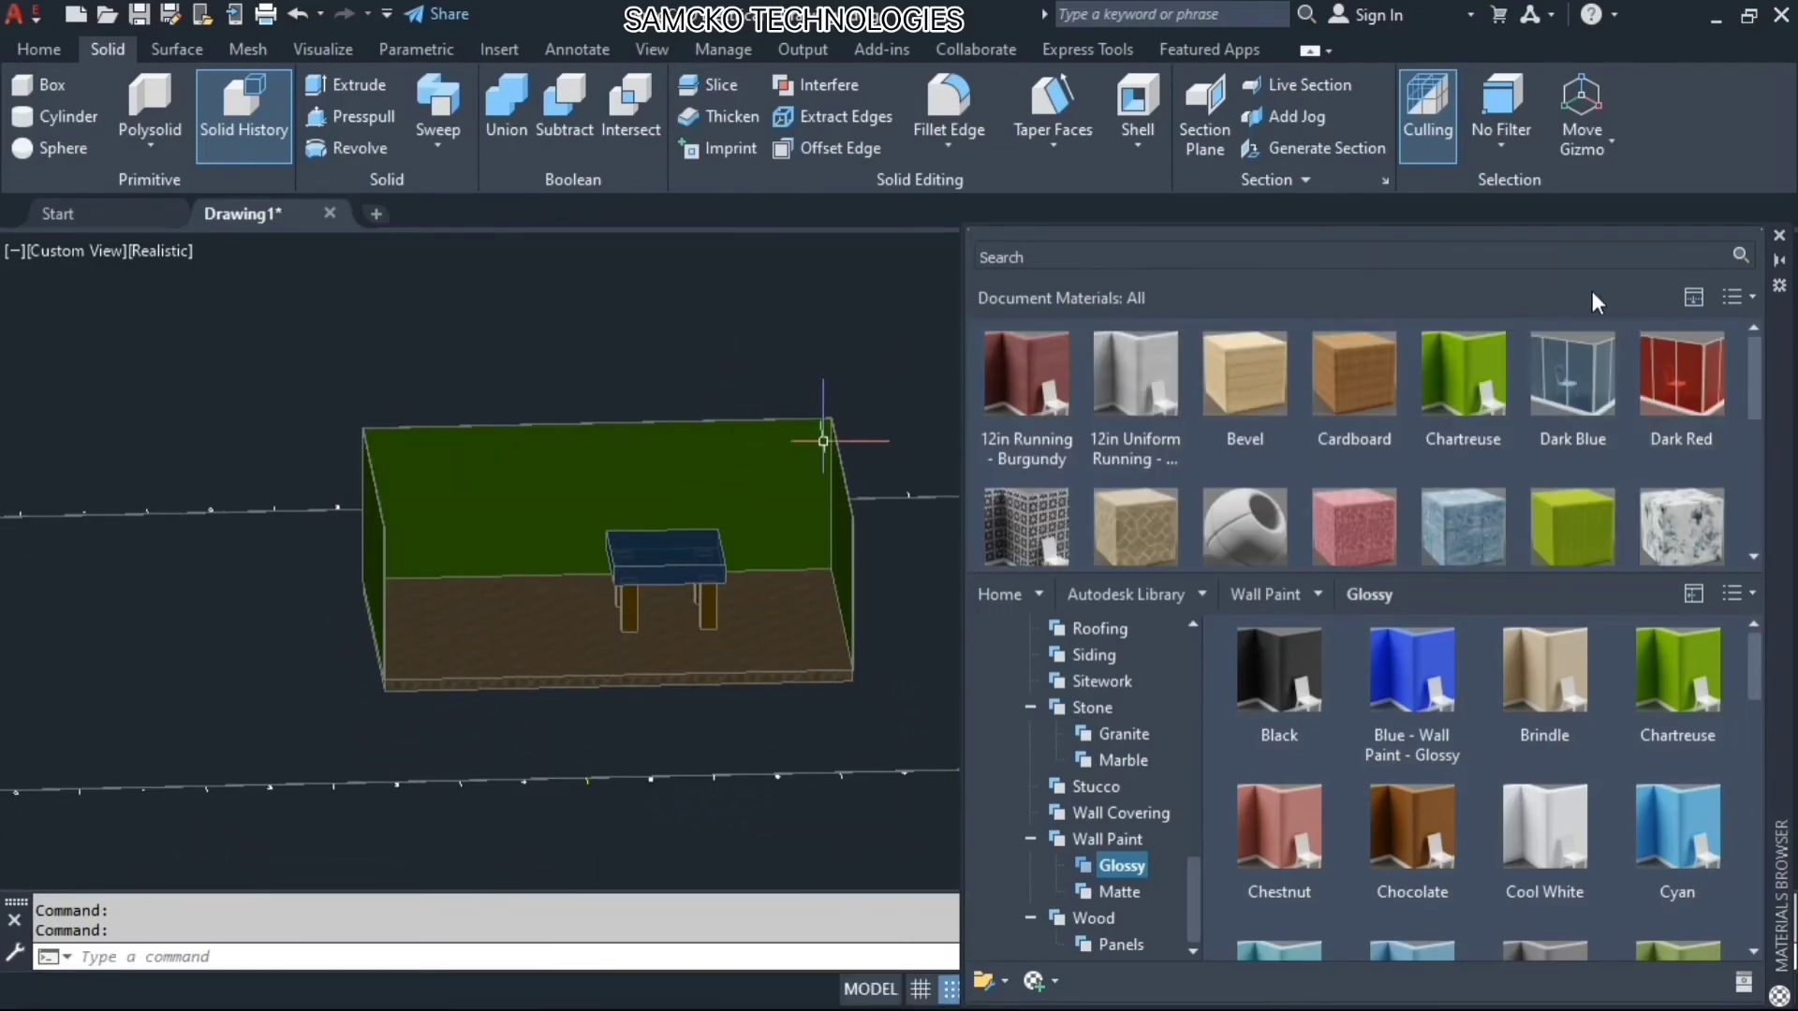
click(1780, 236)
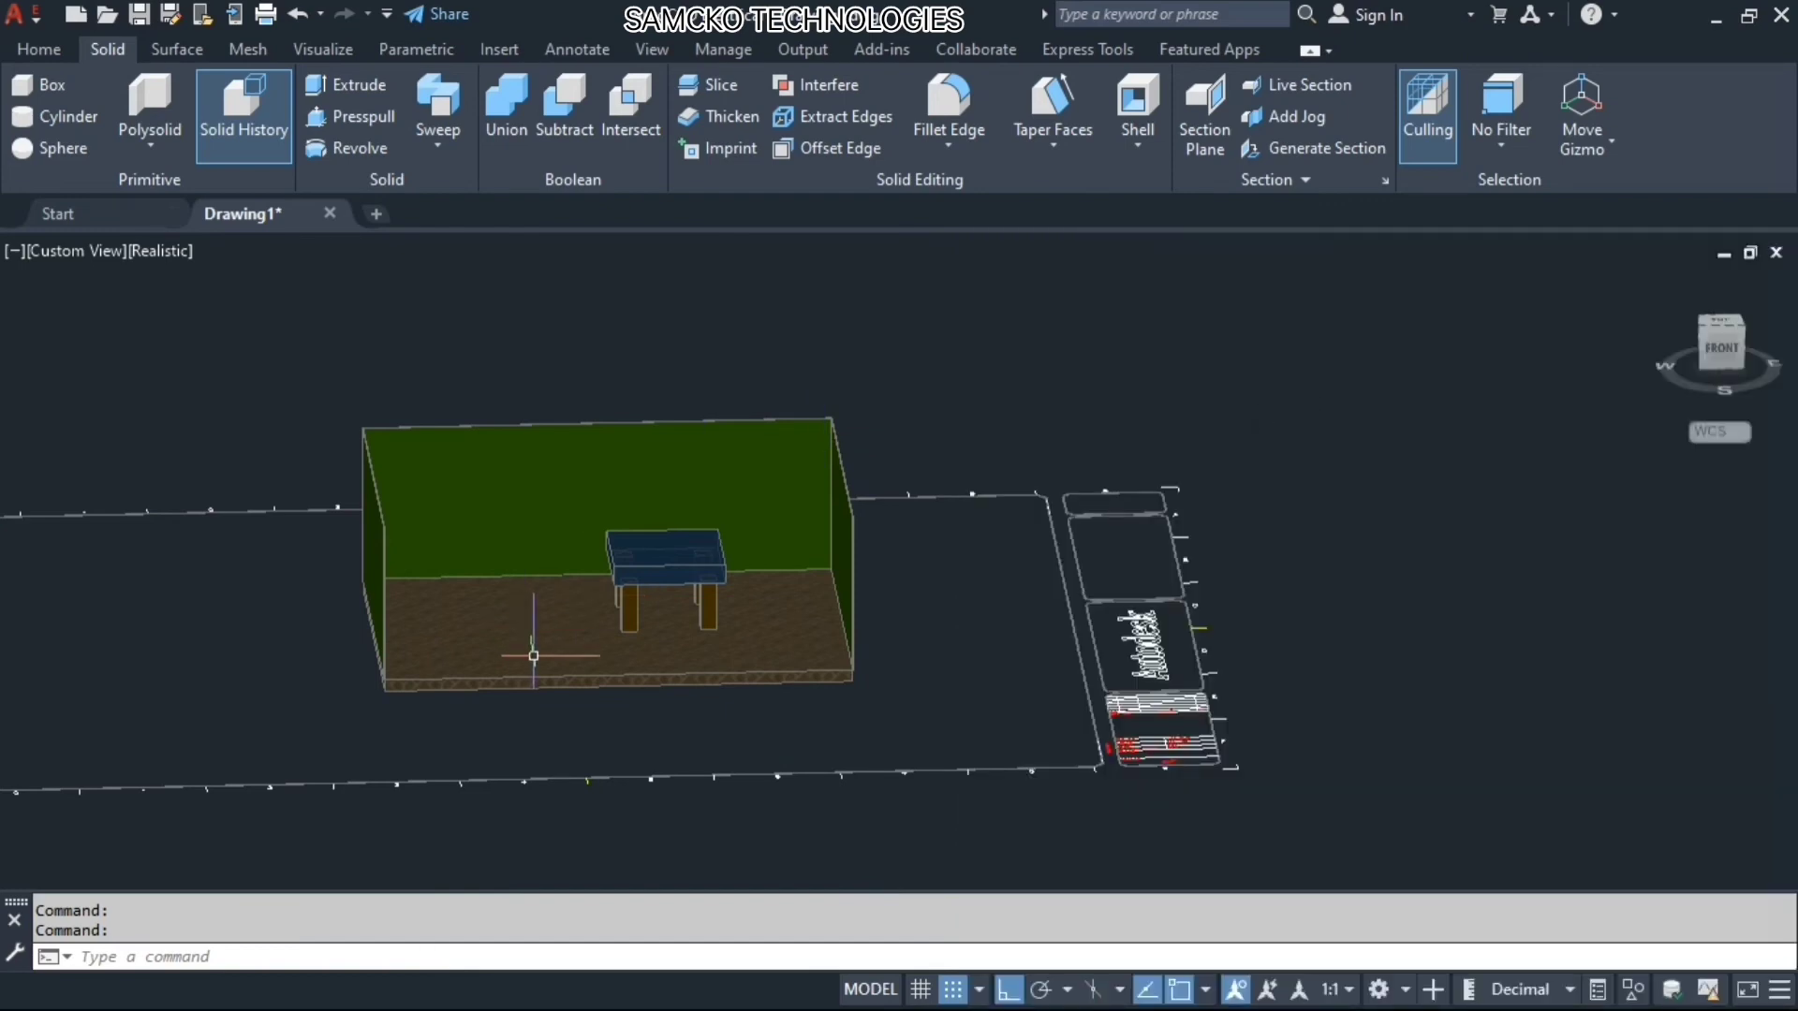
shift+middle_drag(532, 644, 515, 690)
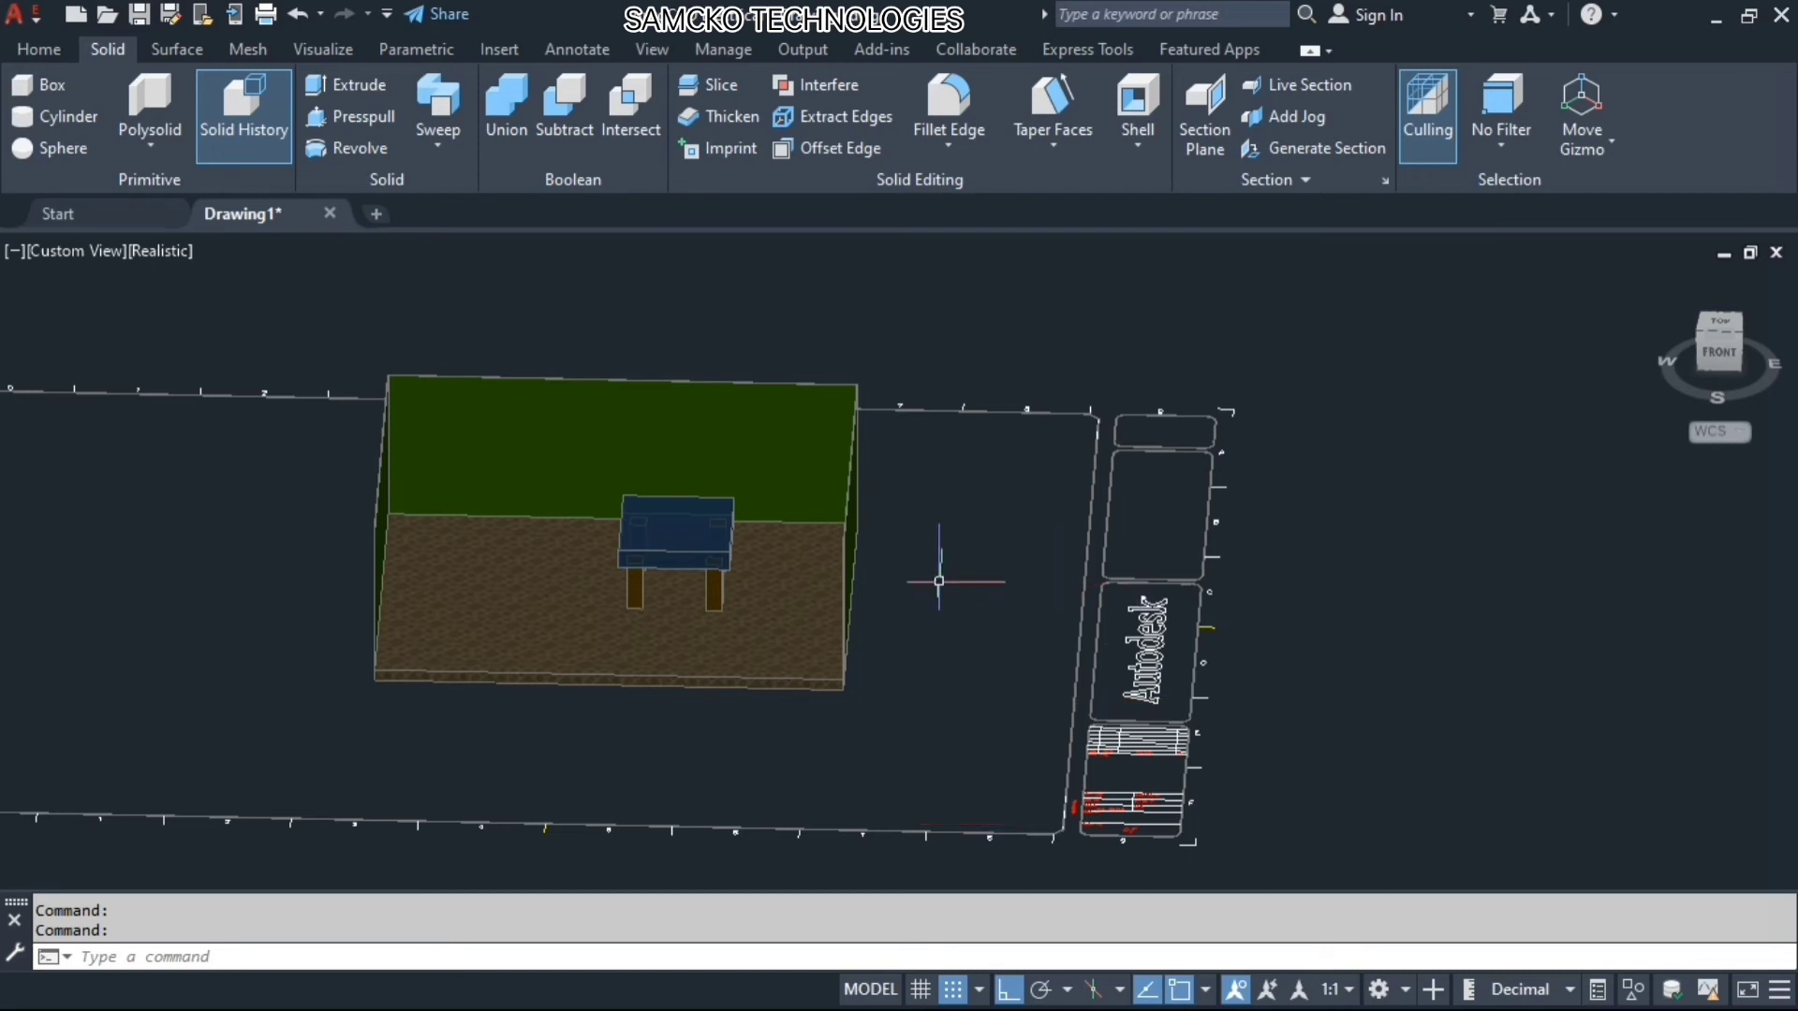
shift+middle_drag(683, 602, 718, 639)
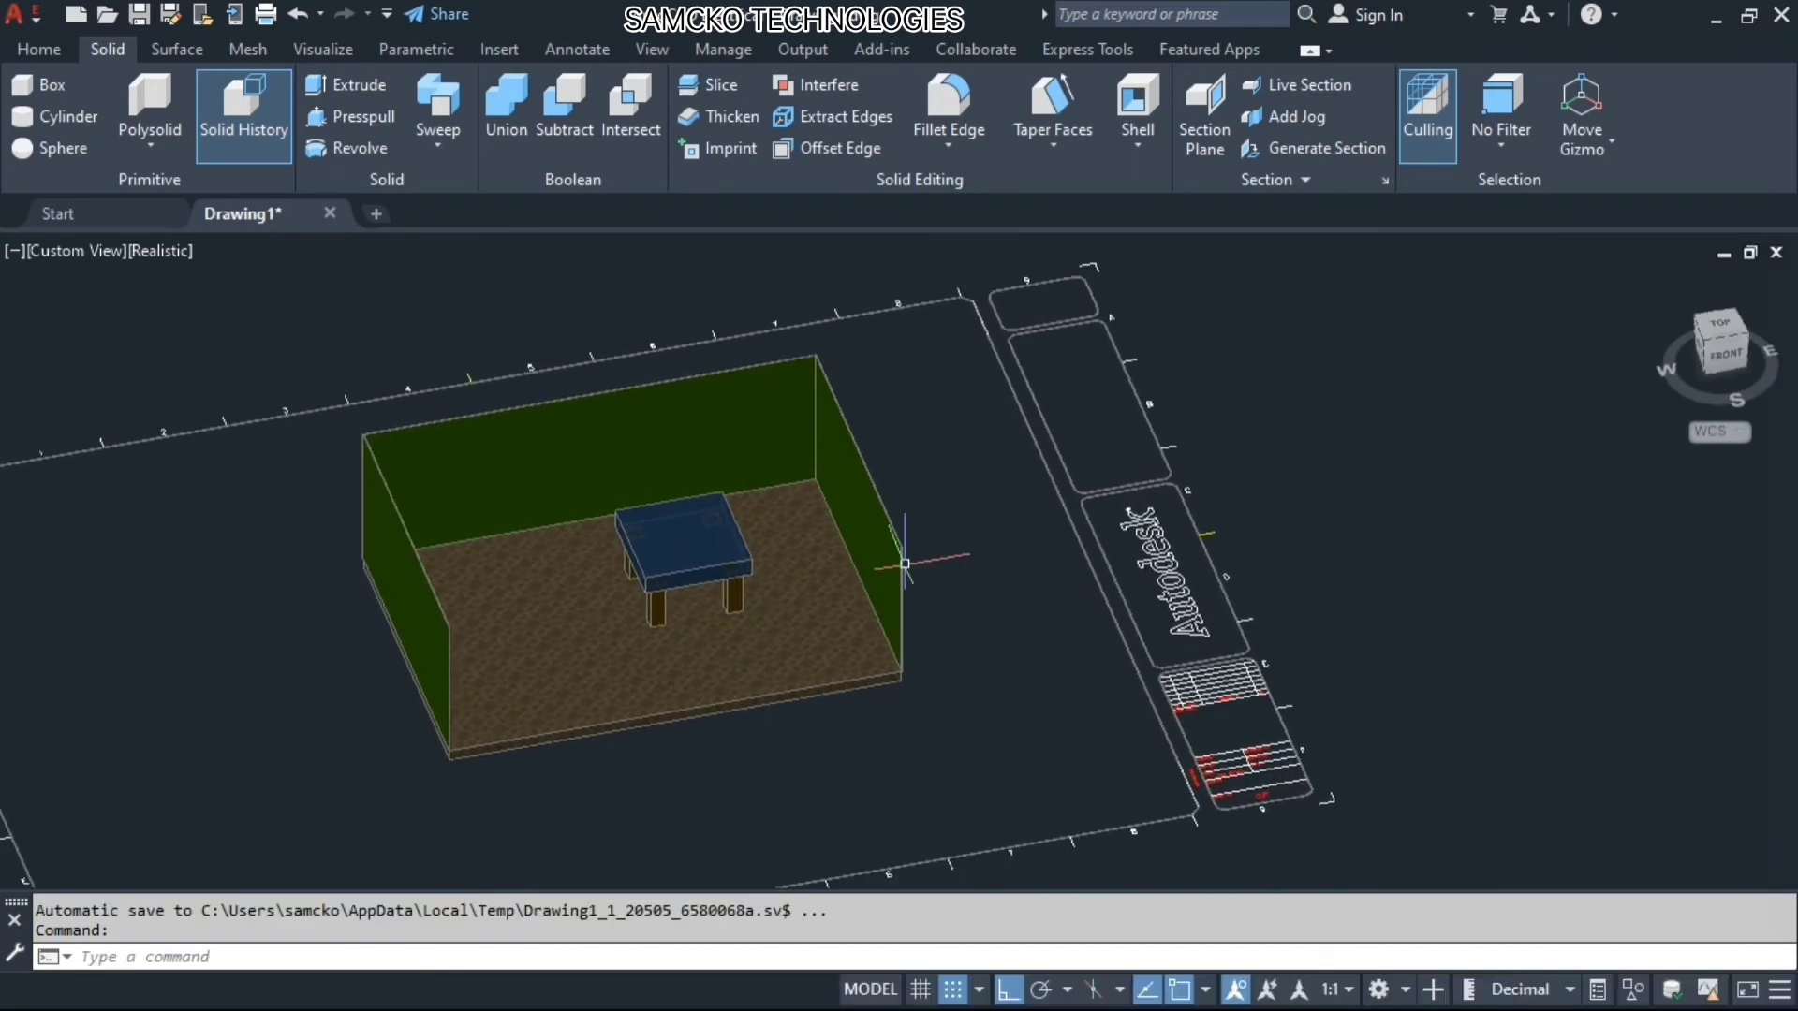
Create a distant light aimed from a point in front of the room to the midpoint of the slab's front edge, with ortho off
click(335, 55)
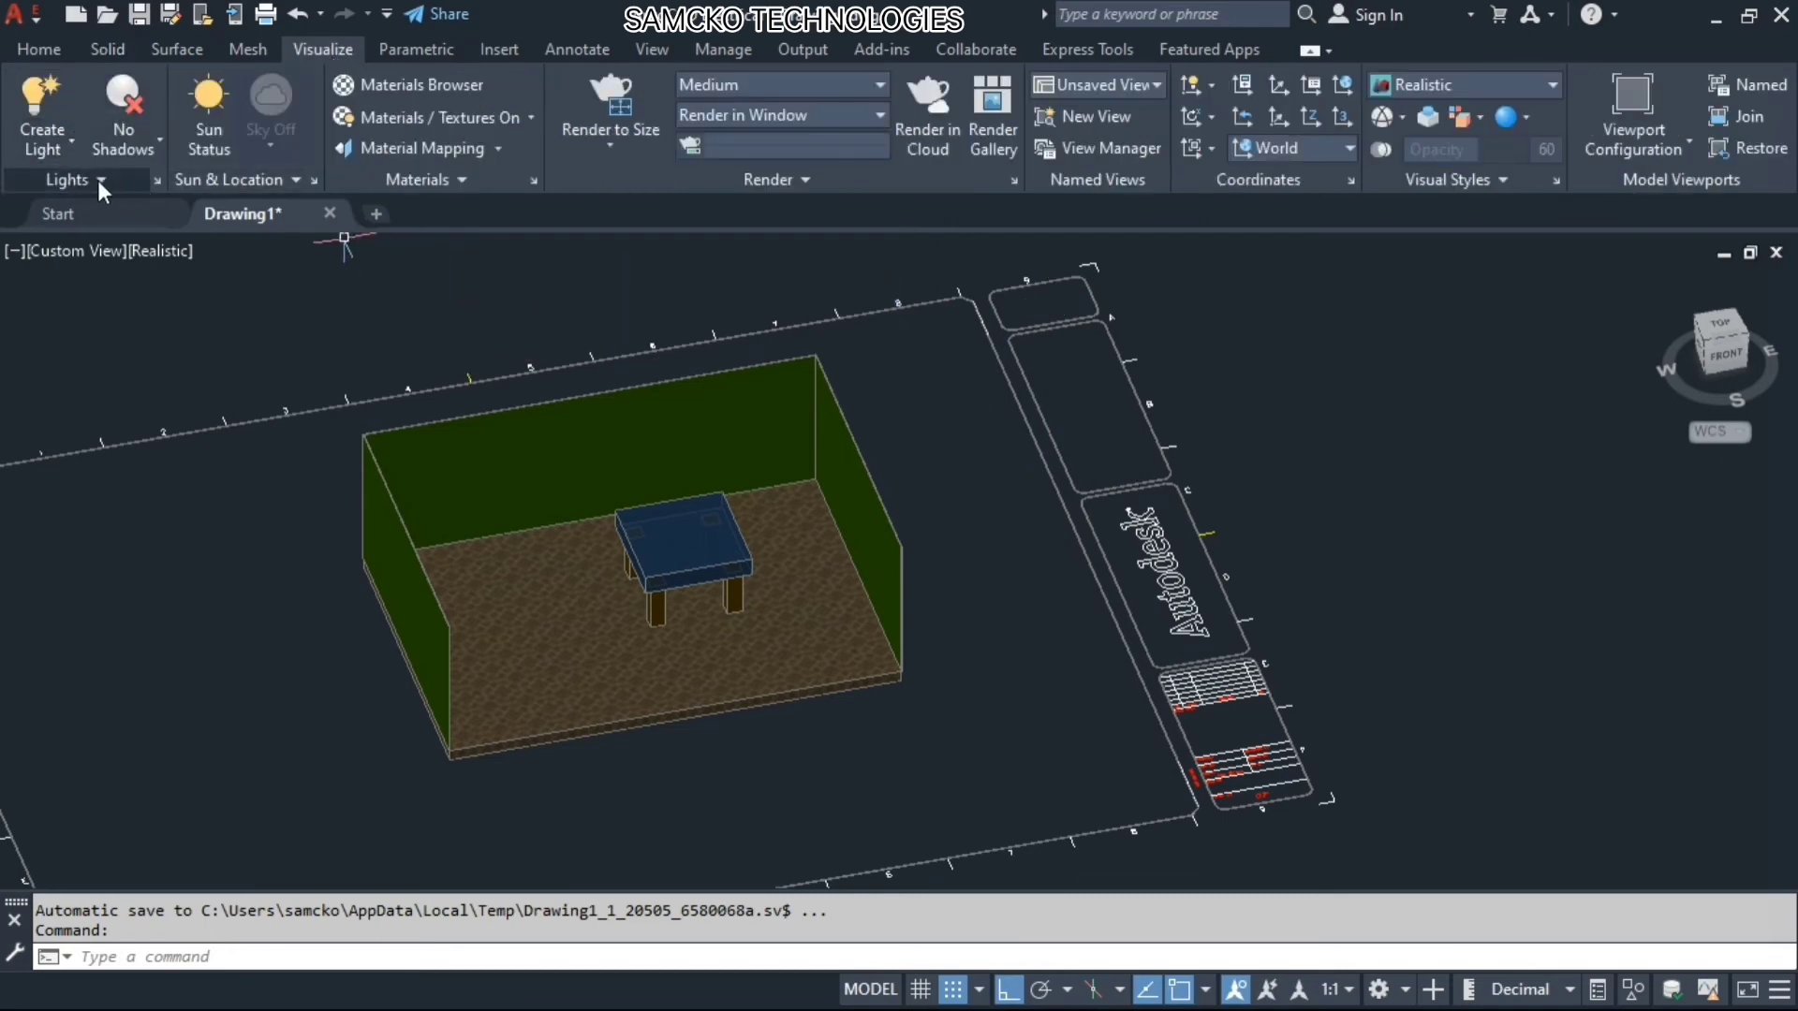
click(75, 144)
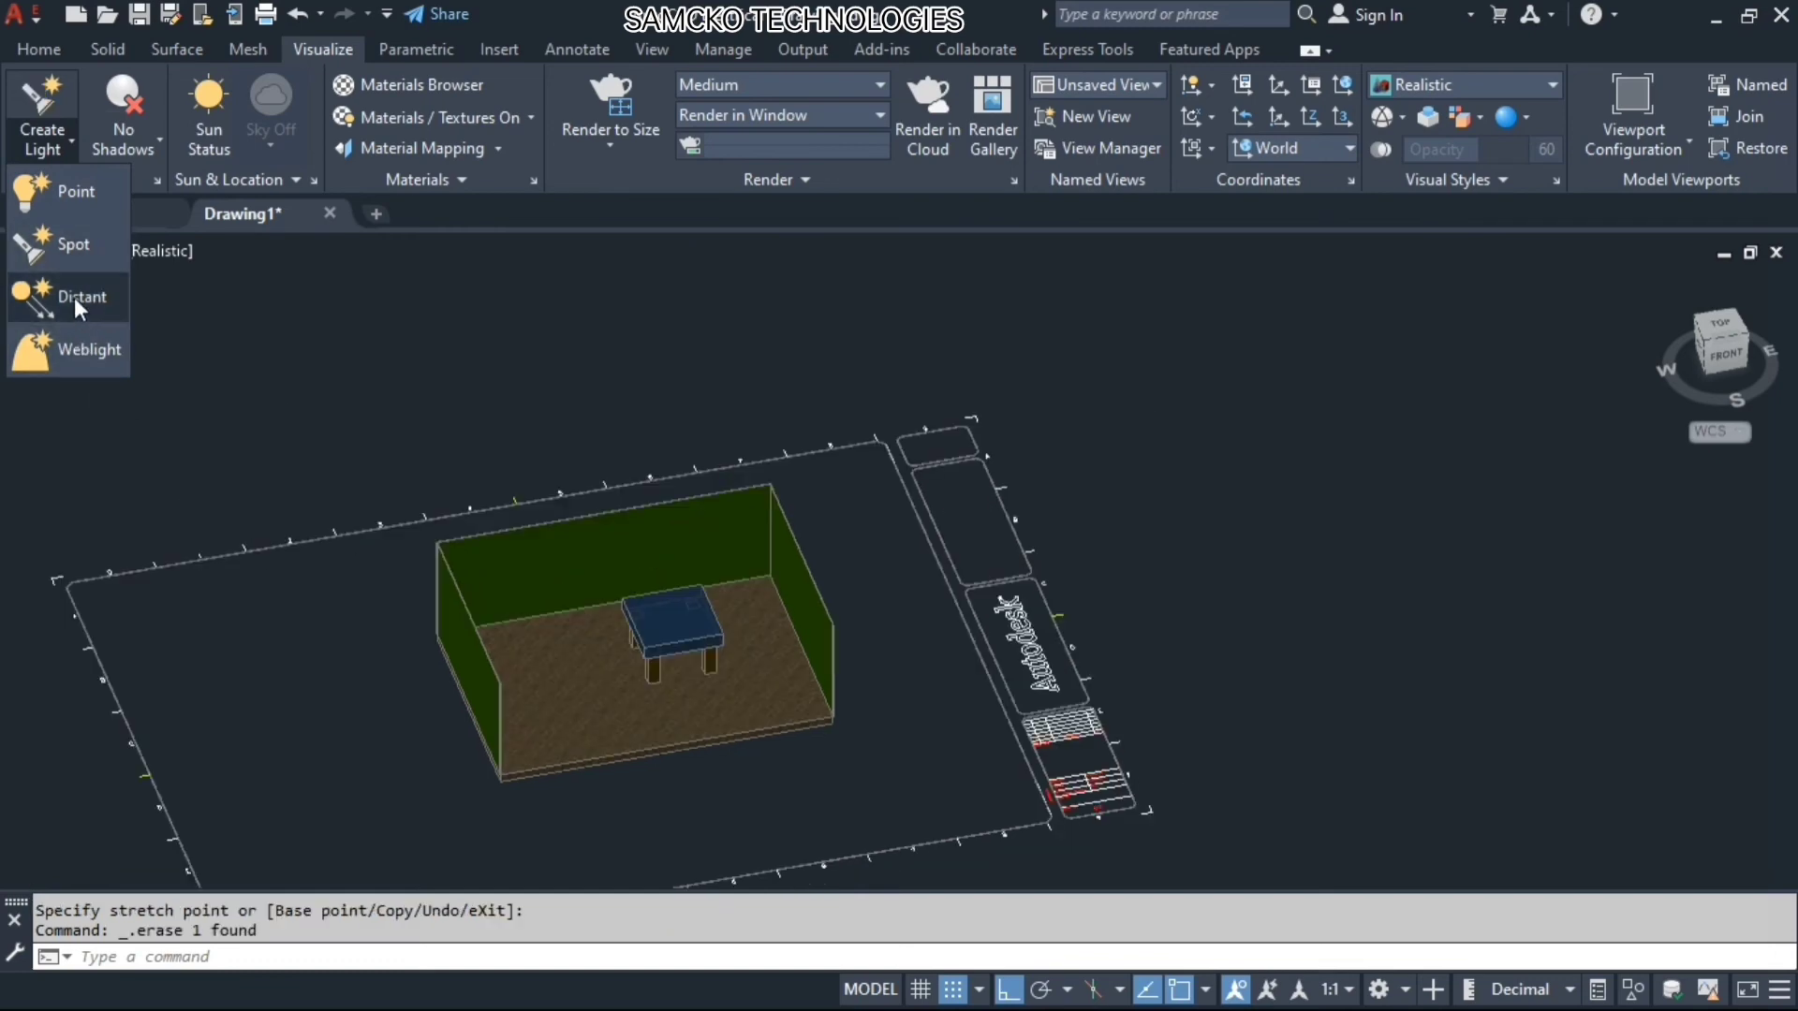
click(63, 299)
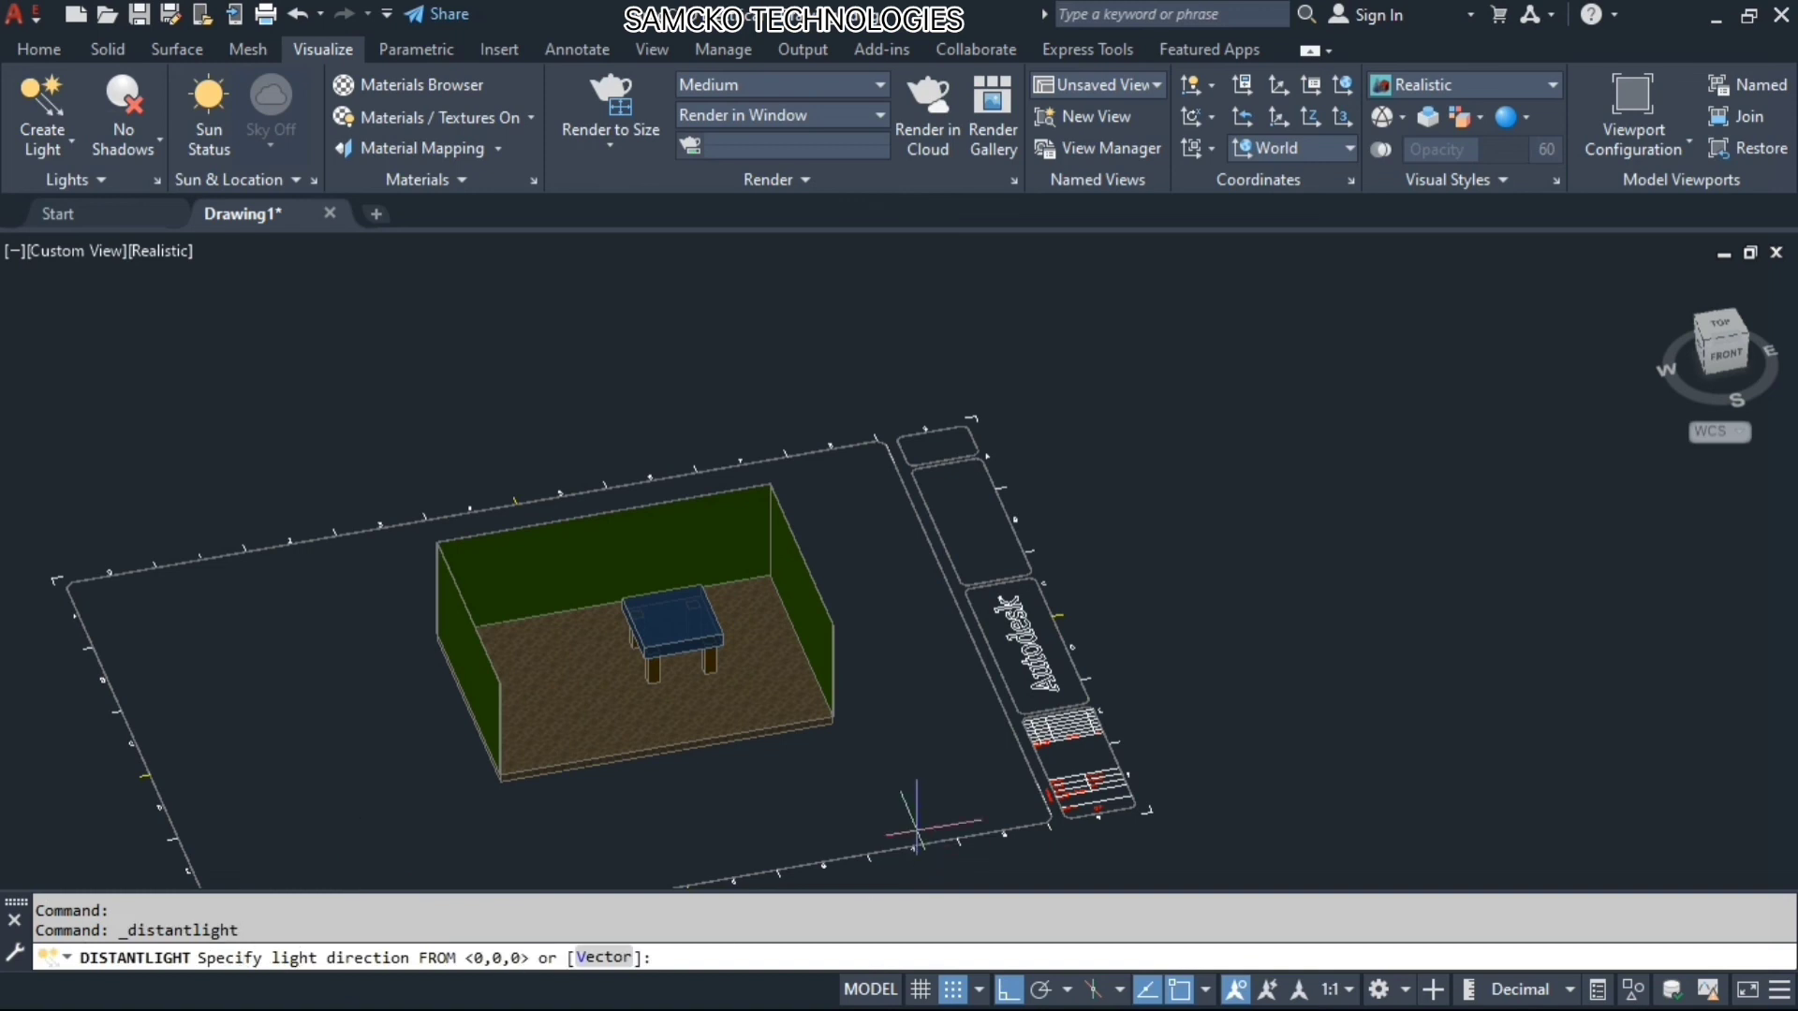
click(892, 794)
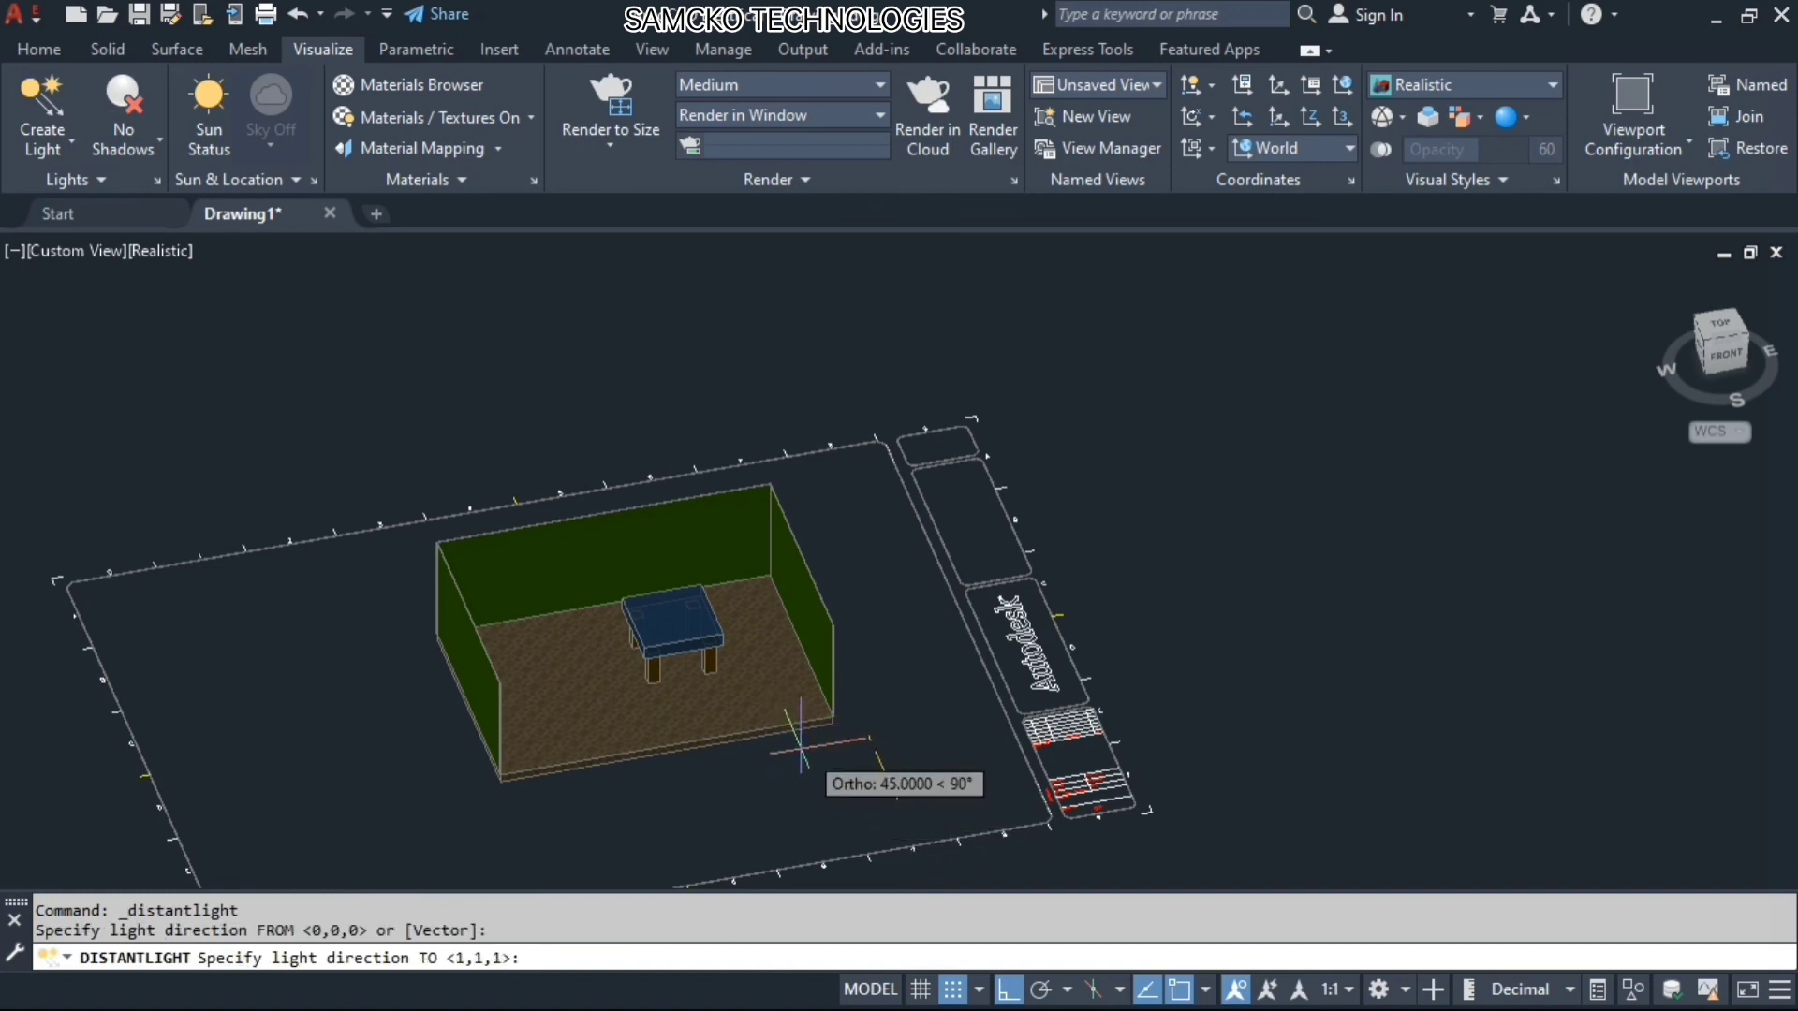
key(F8)
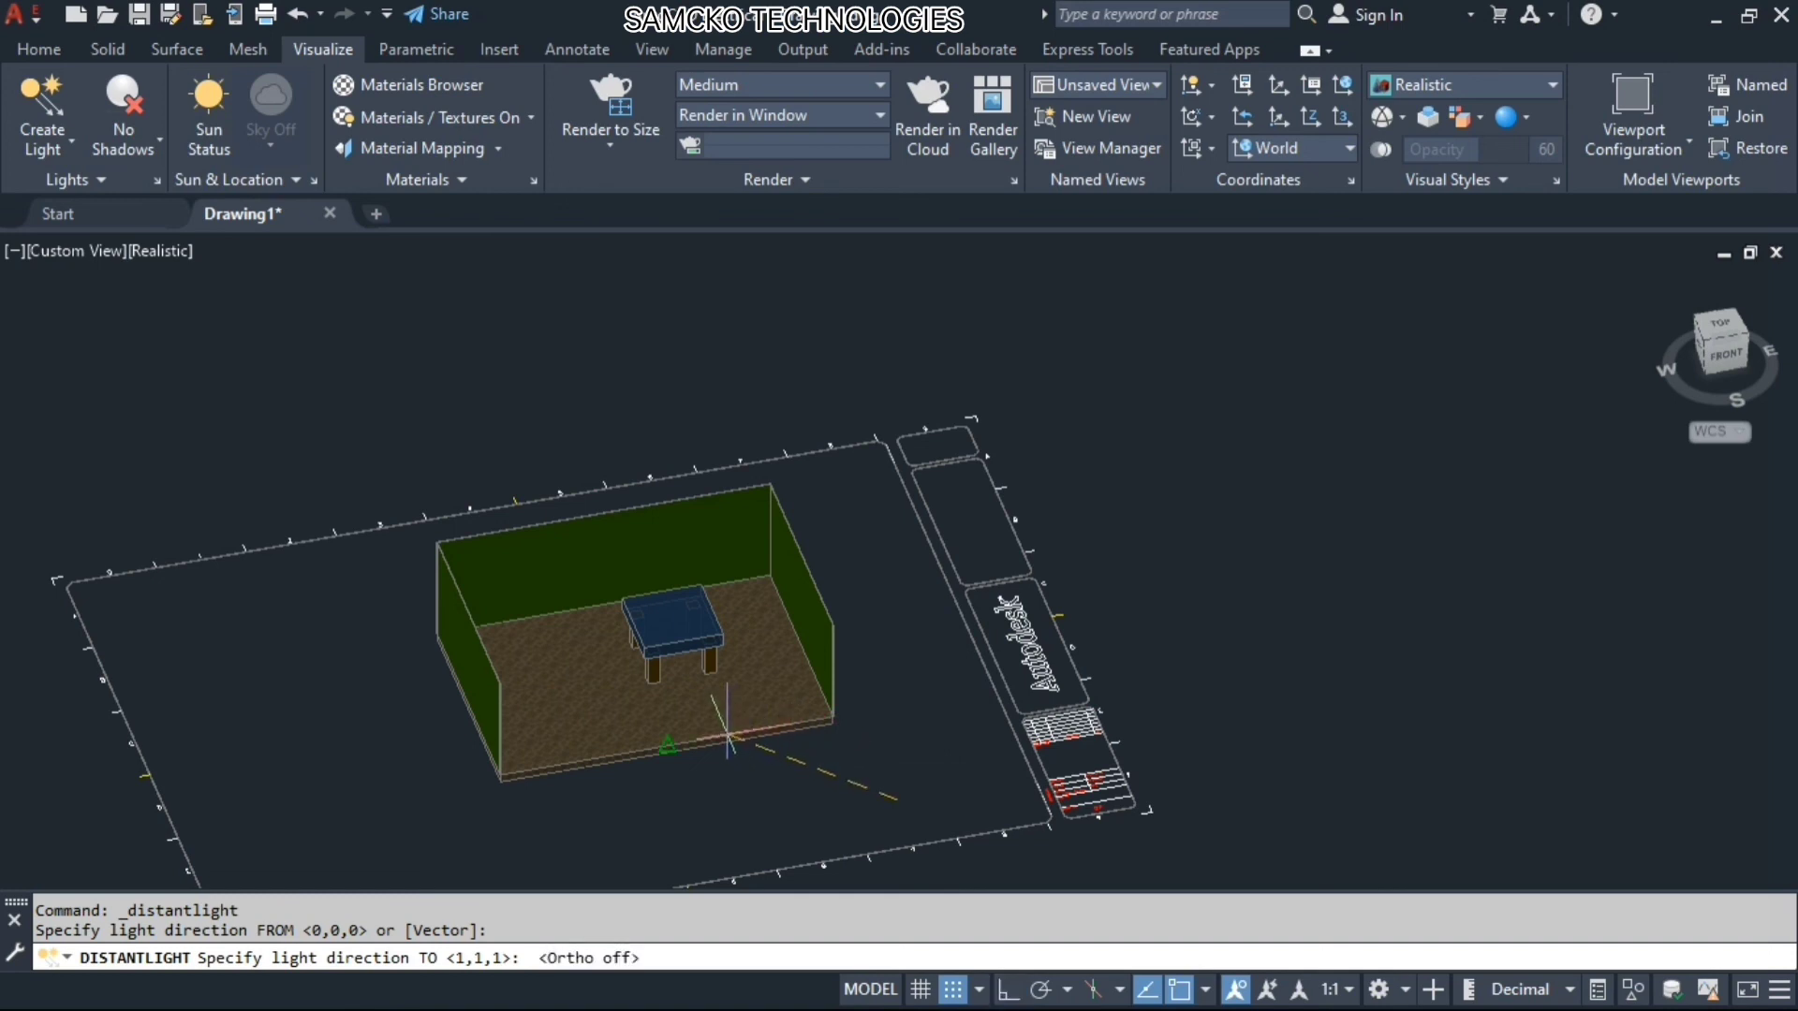
click(666, 749)
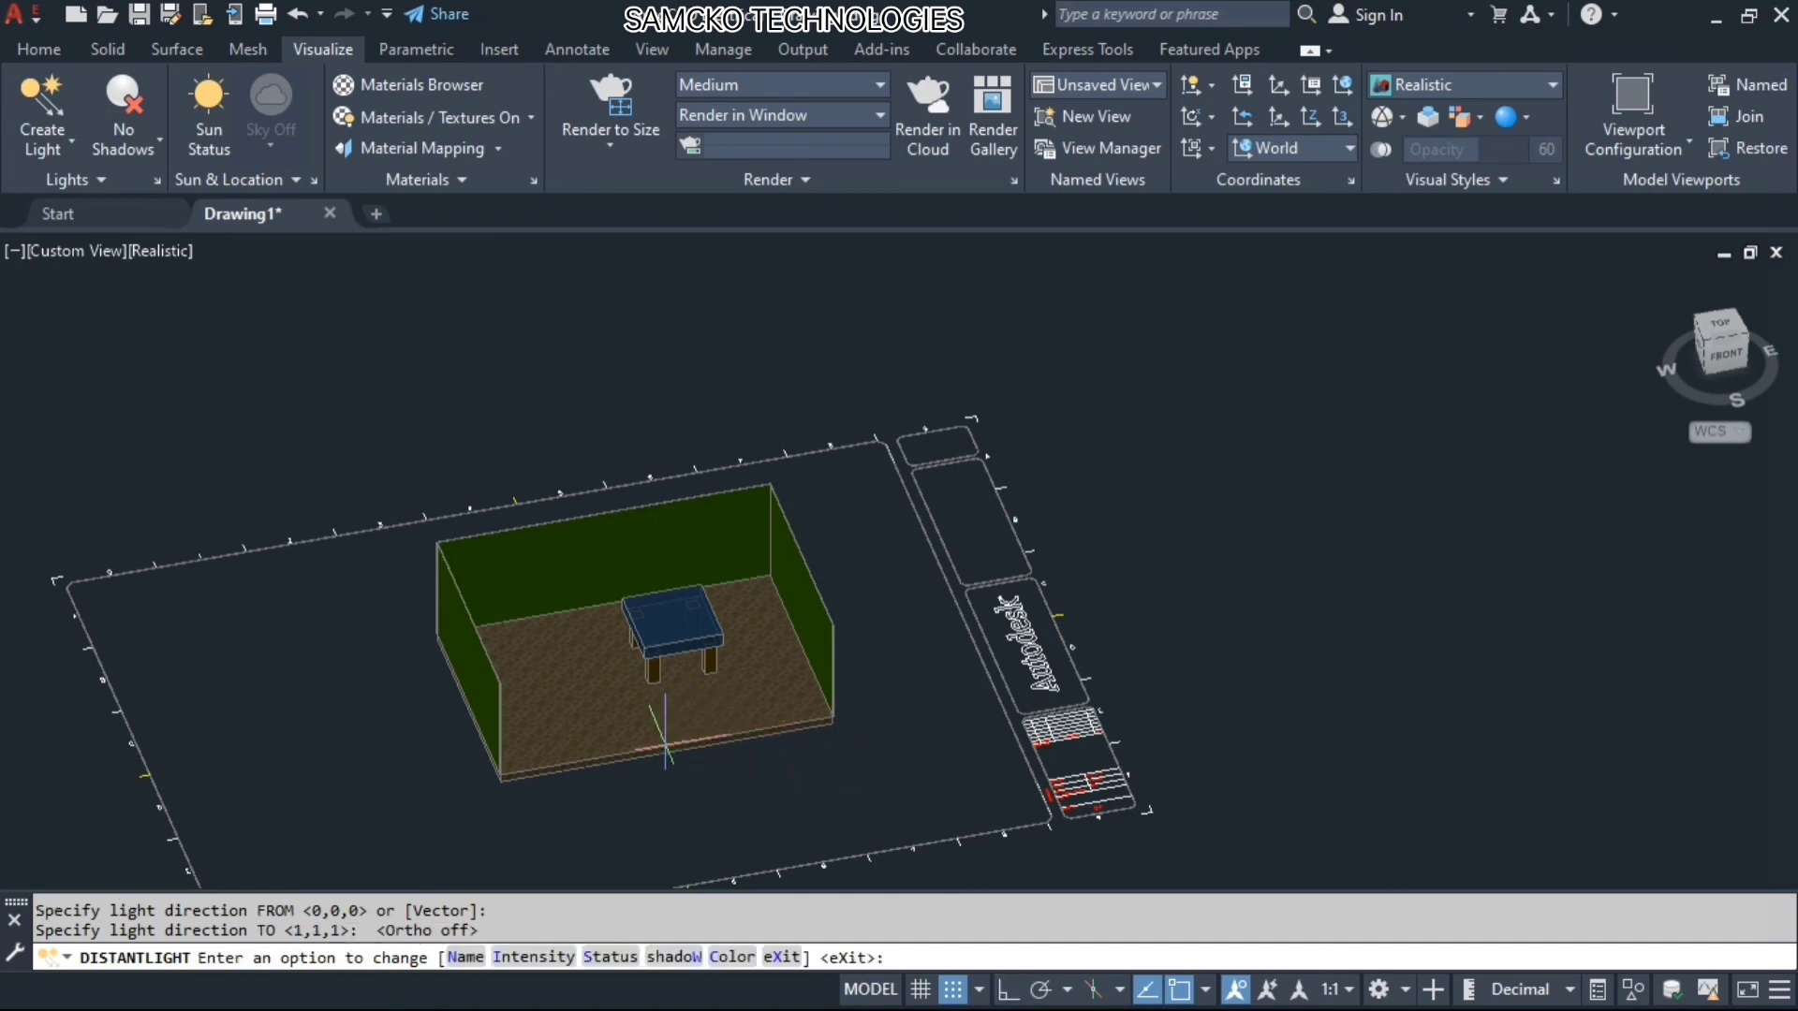
Name the distant light light2 and set its intensity to 10
click(466, 956)
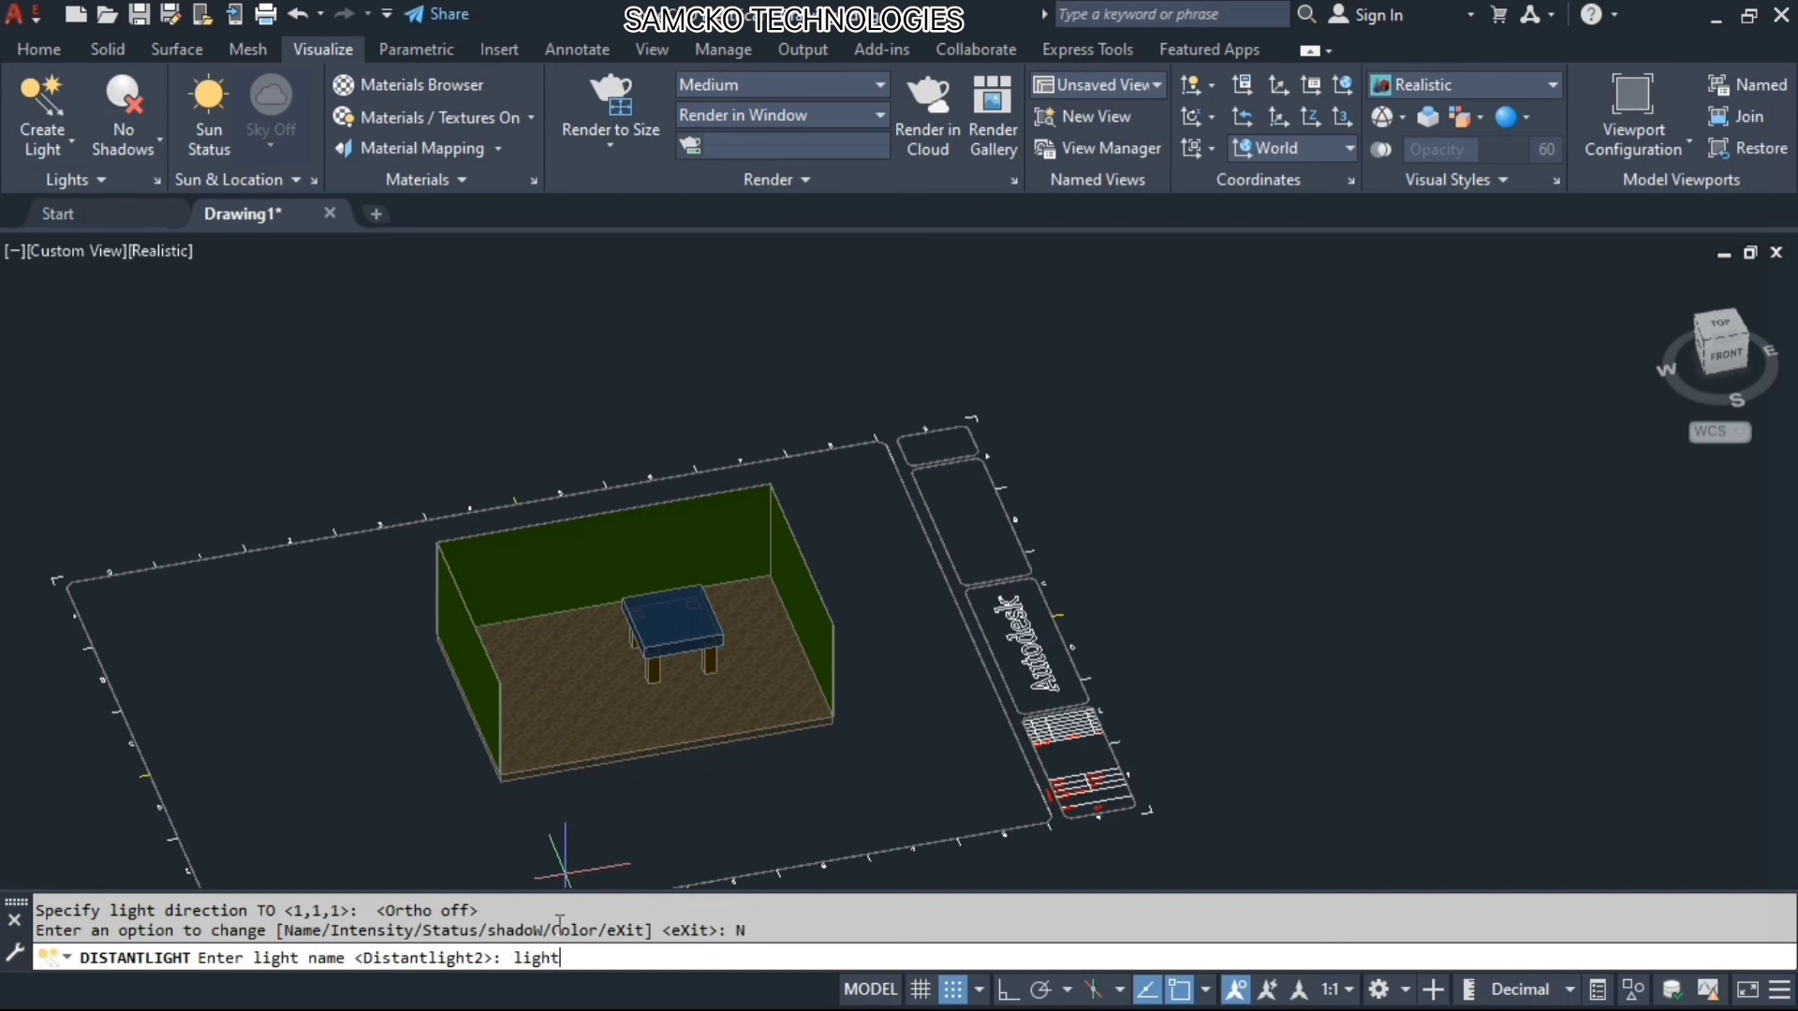
text(light2)
key(Return)
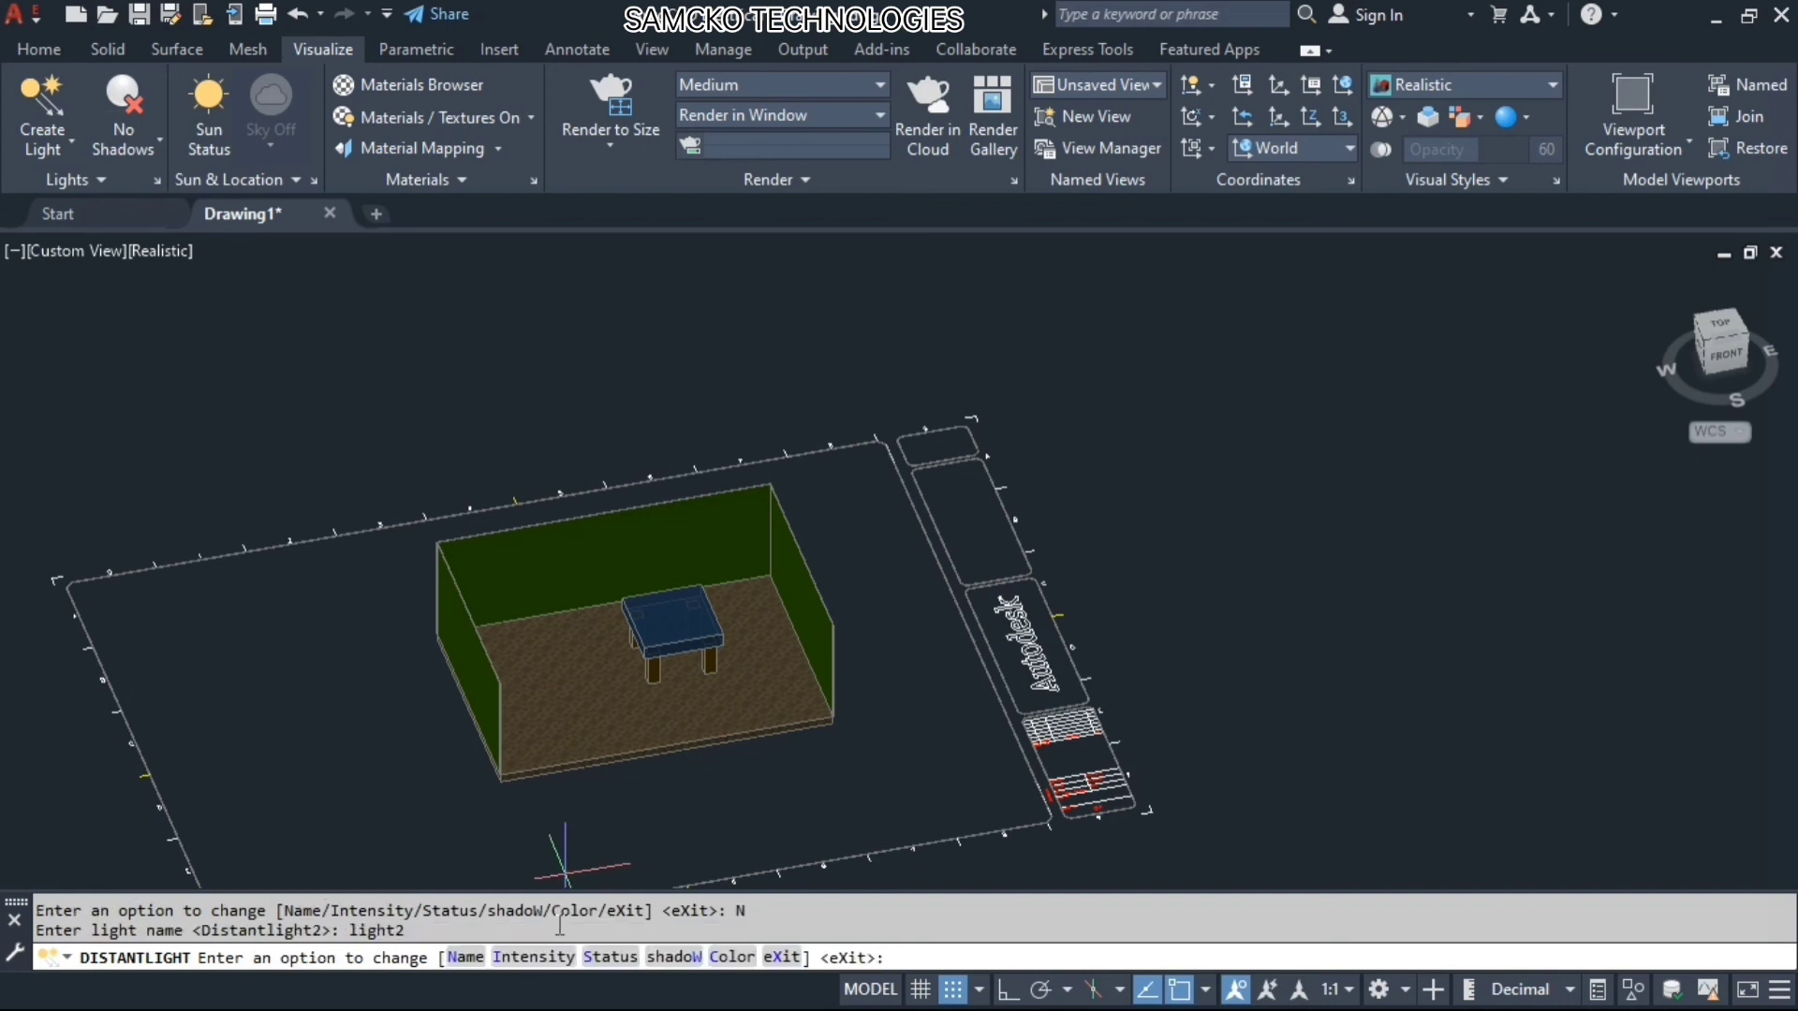
click(538, 956)
text(1)
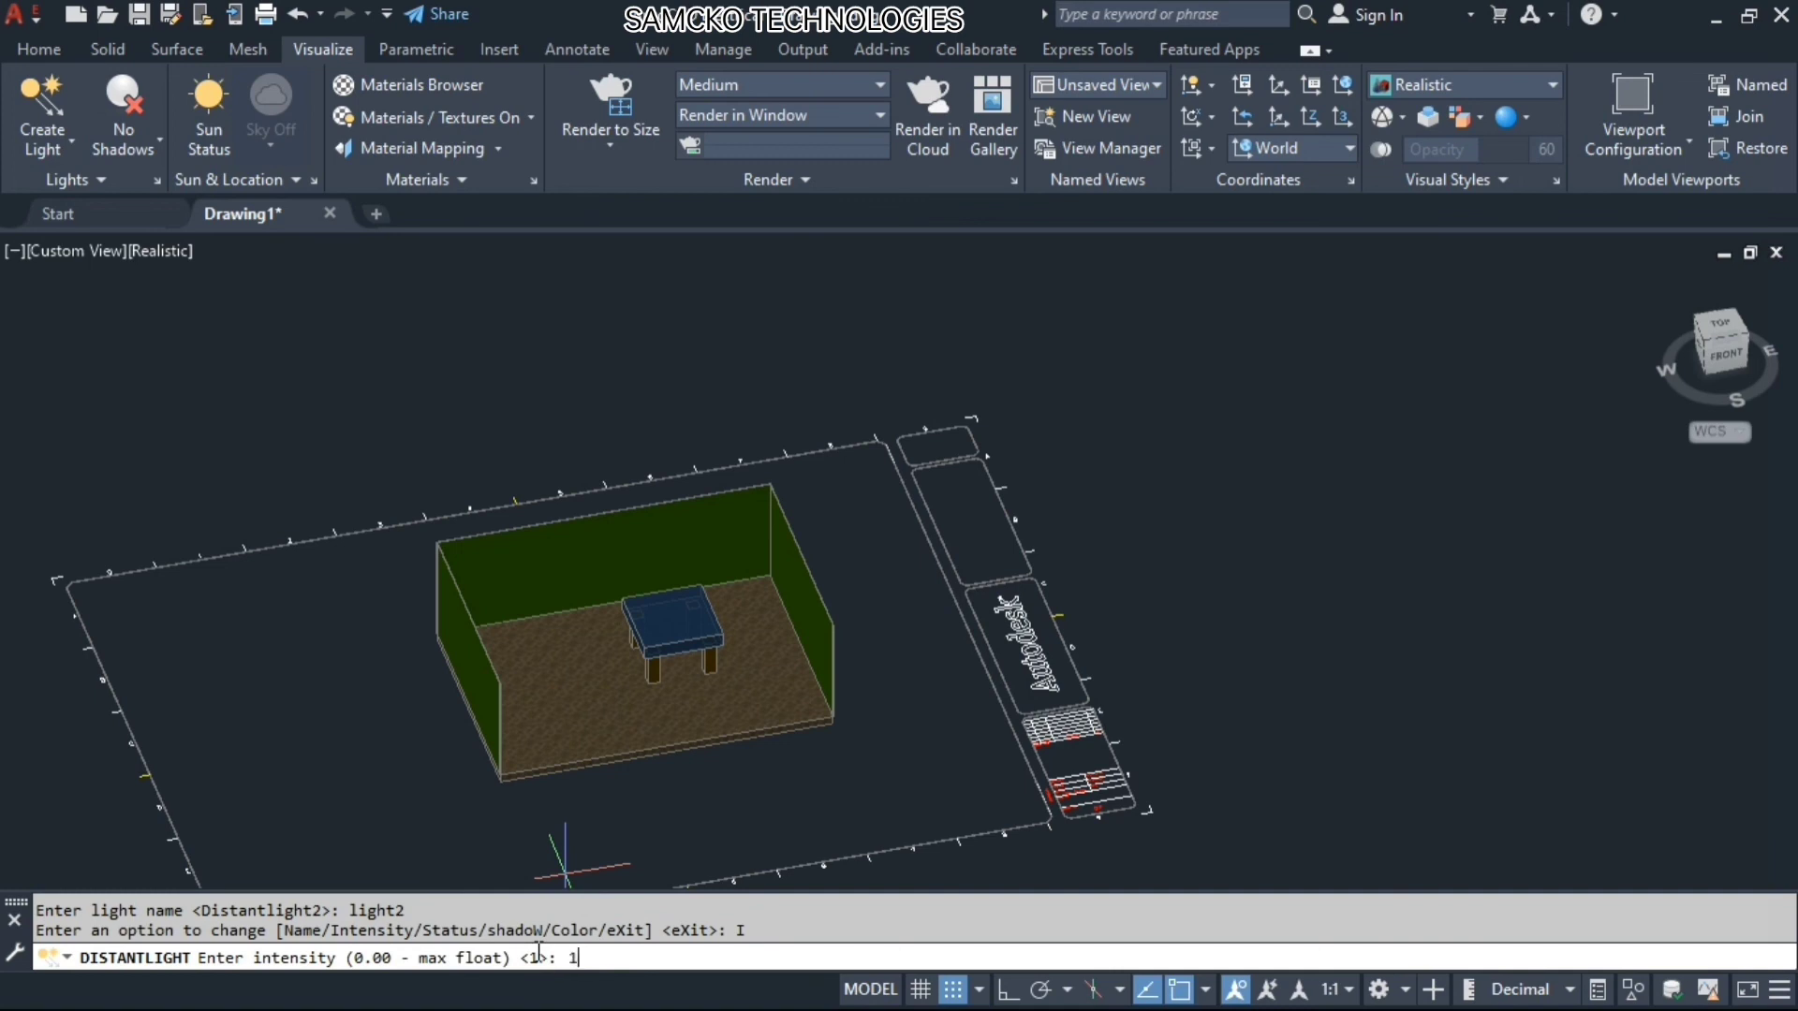
text(0)
key(Return)
Set the distant light's status to On and finish its creation
click(607, 958)
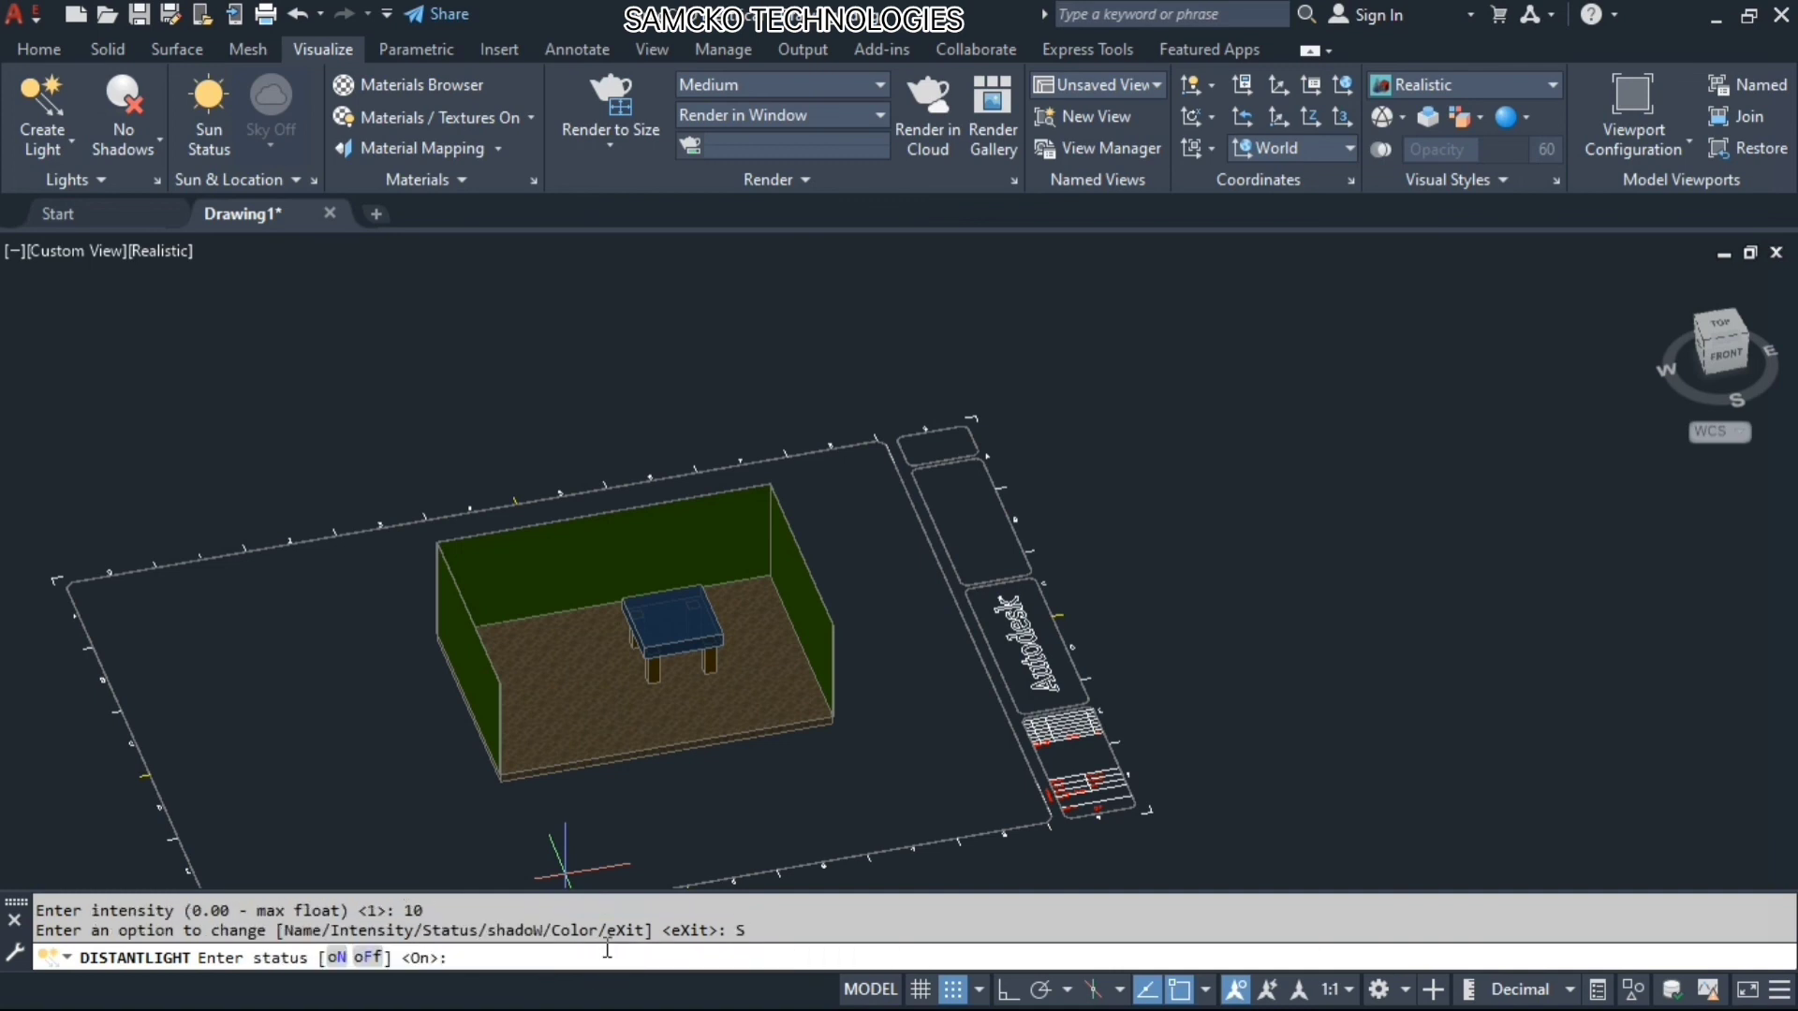
click(338, 957)
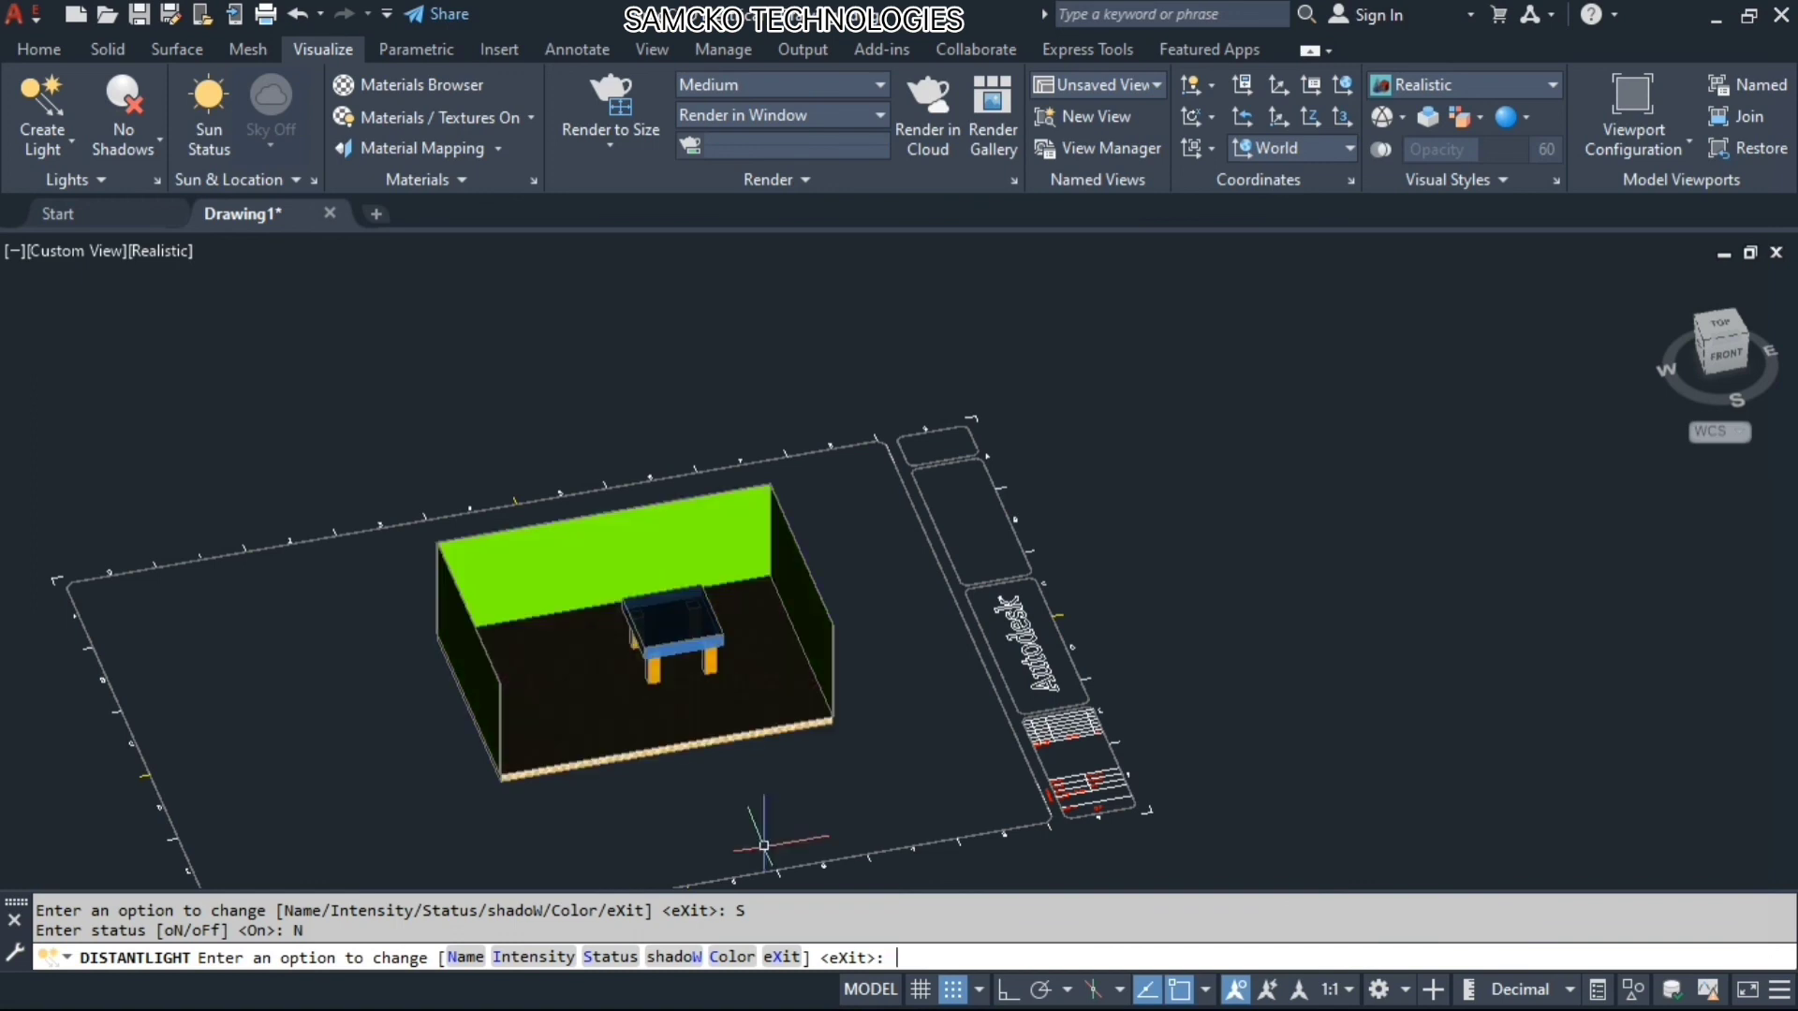
key(Return)
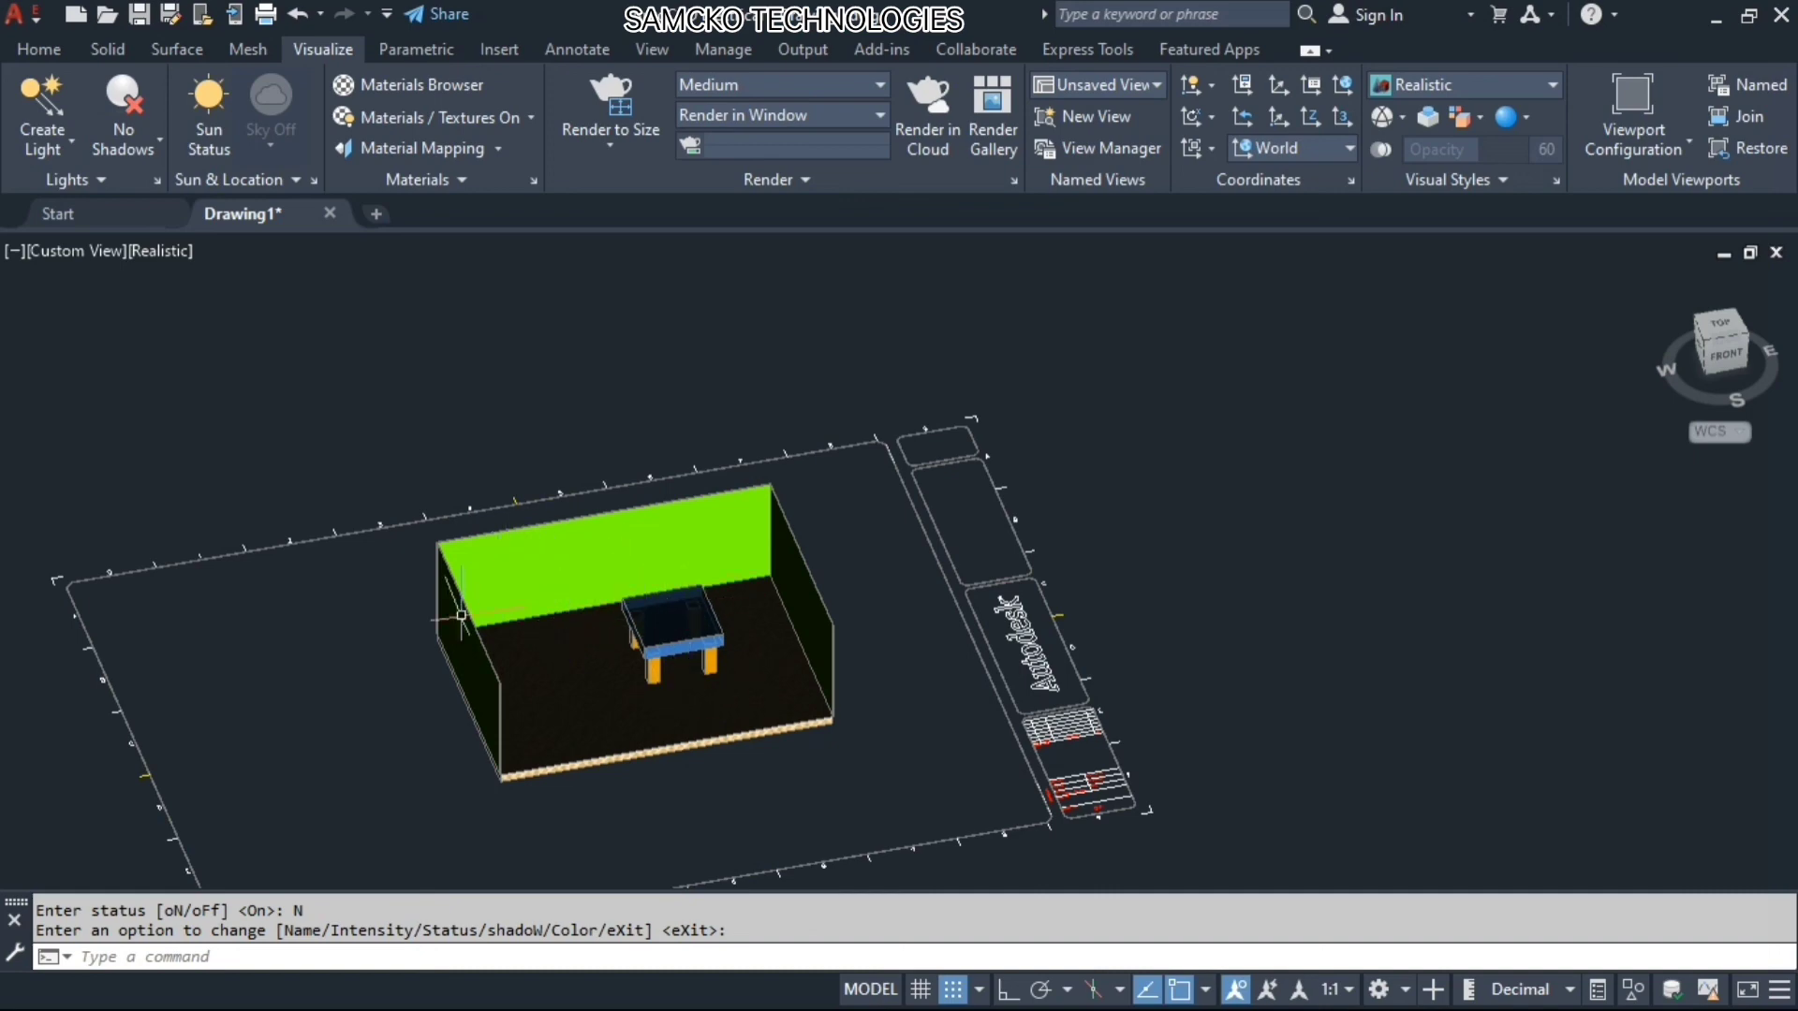
Undo the creation of the distant light in the room
scroll(693, 623, up, 4)
scroll(583, 559, down, 3)
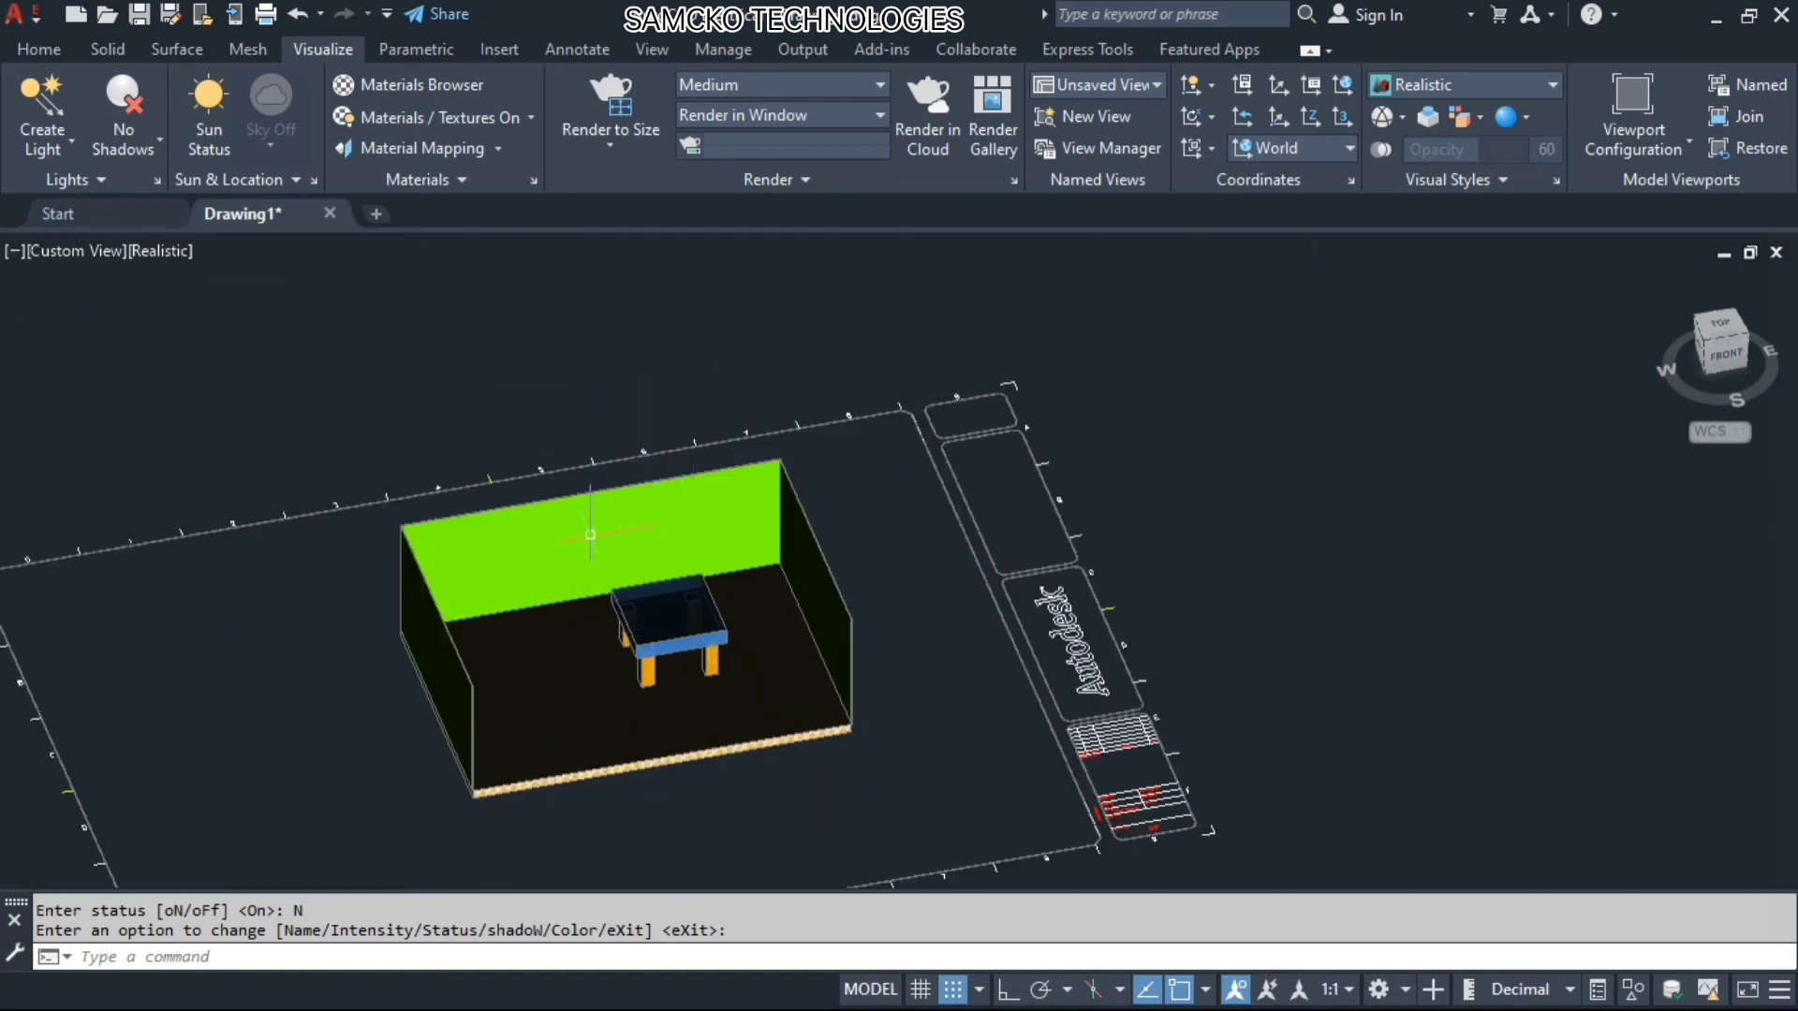
click(886, 790)
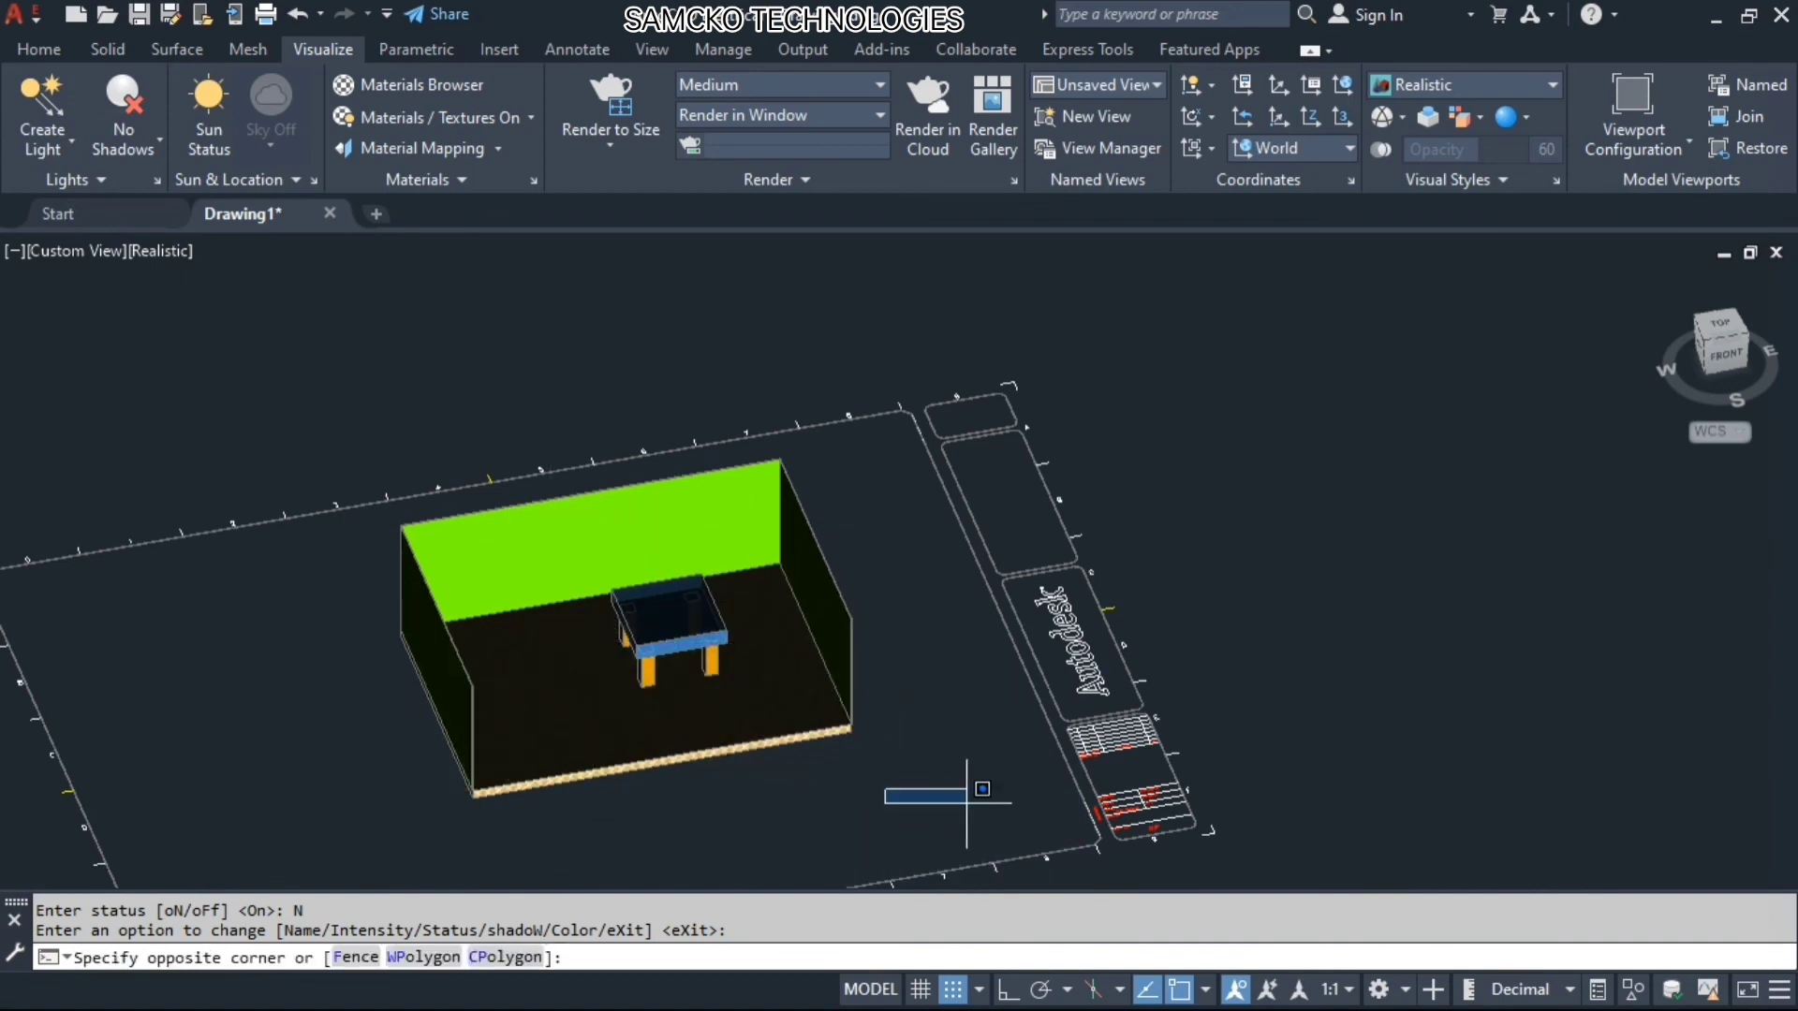
click(1066, 838)
key(Escape)
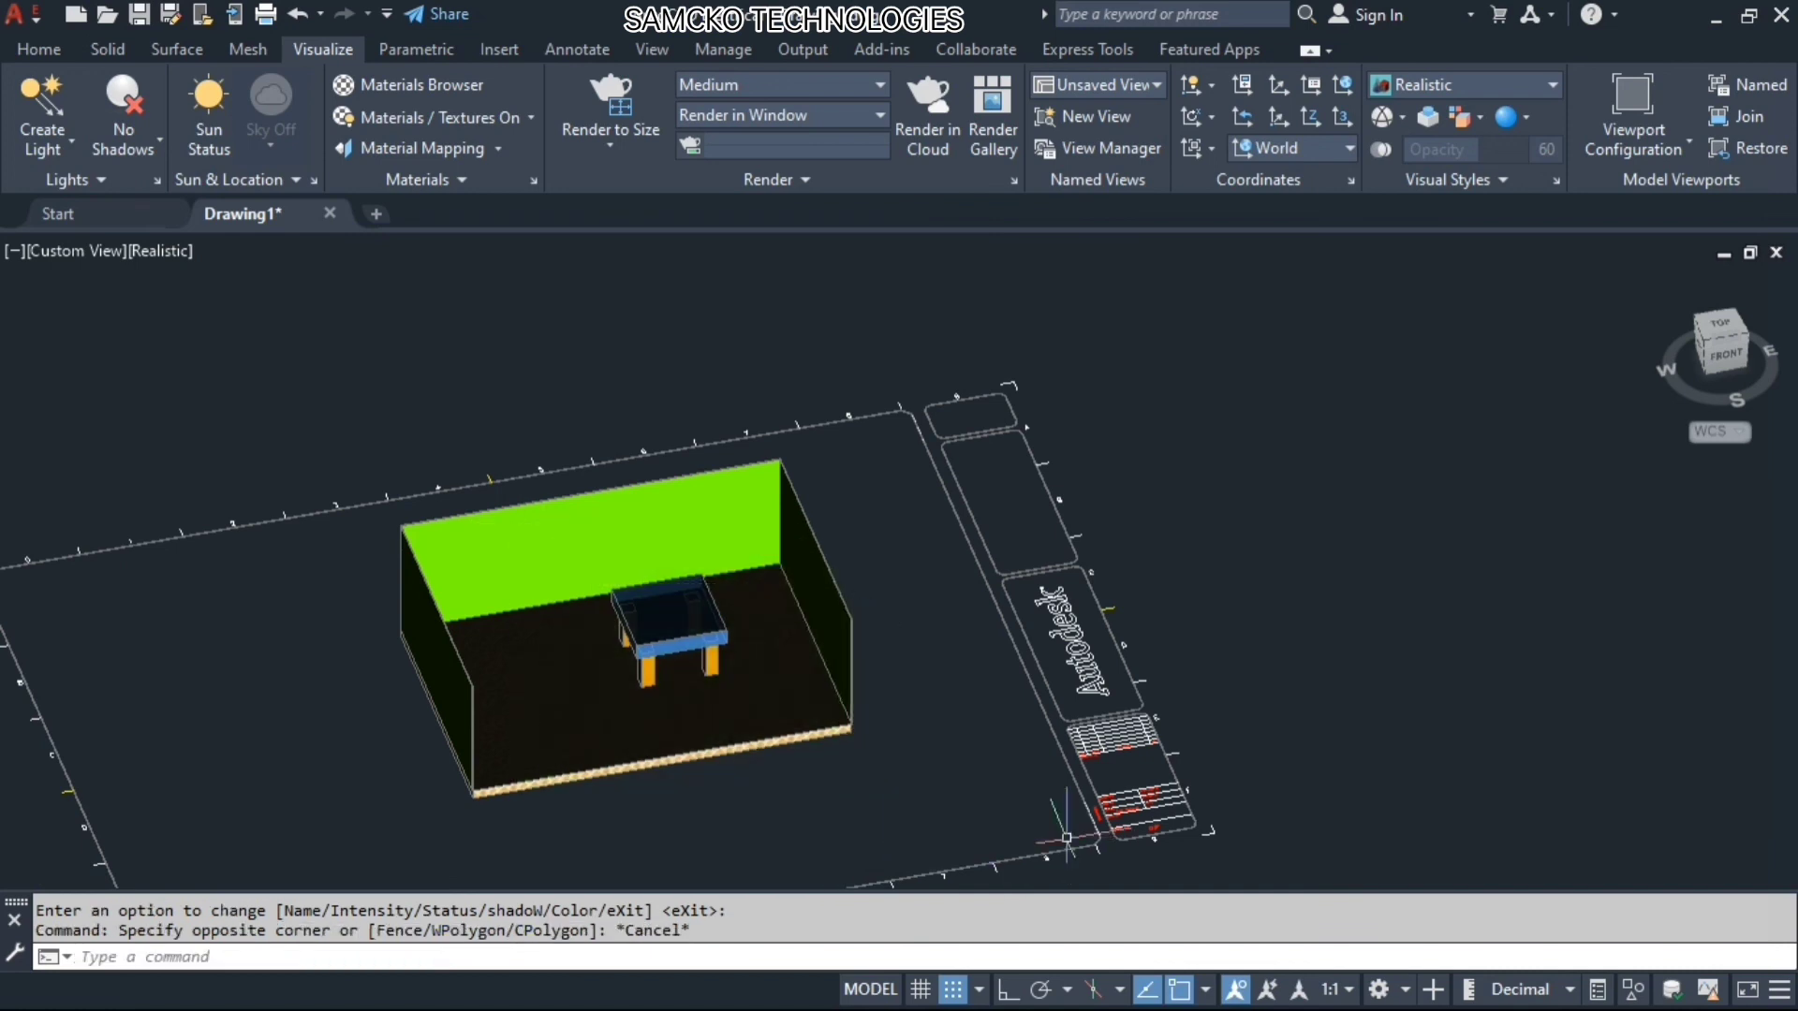
key(ctrl+z)
key(ctrl+z)
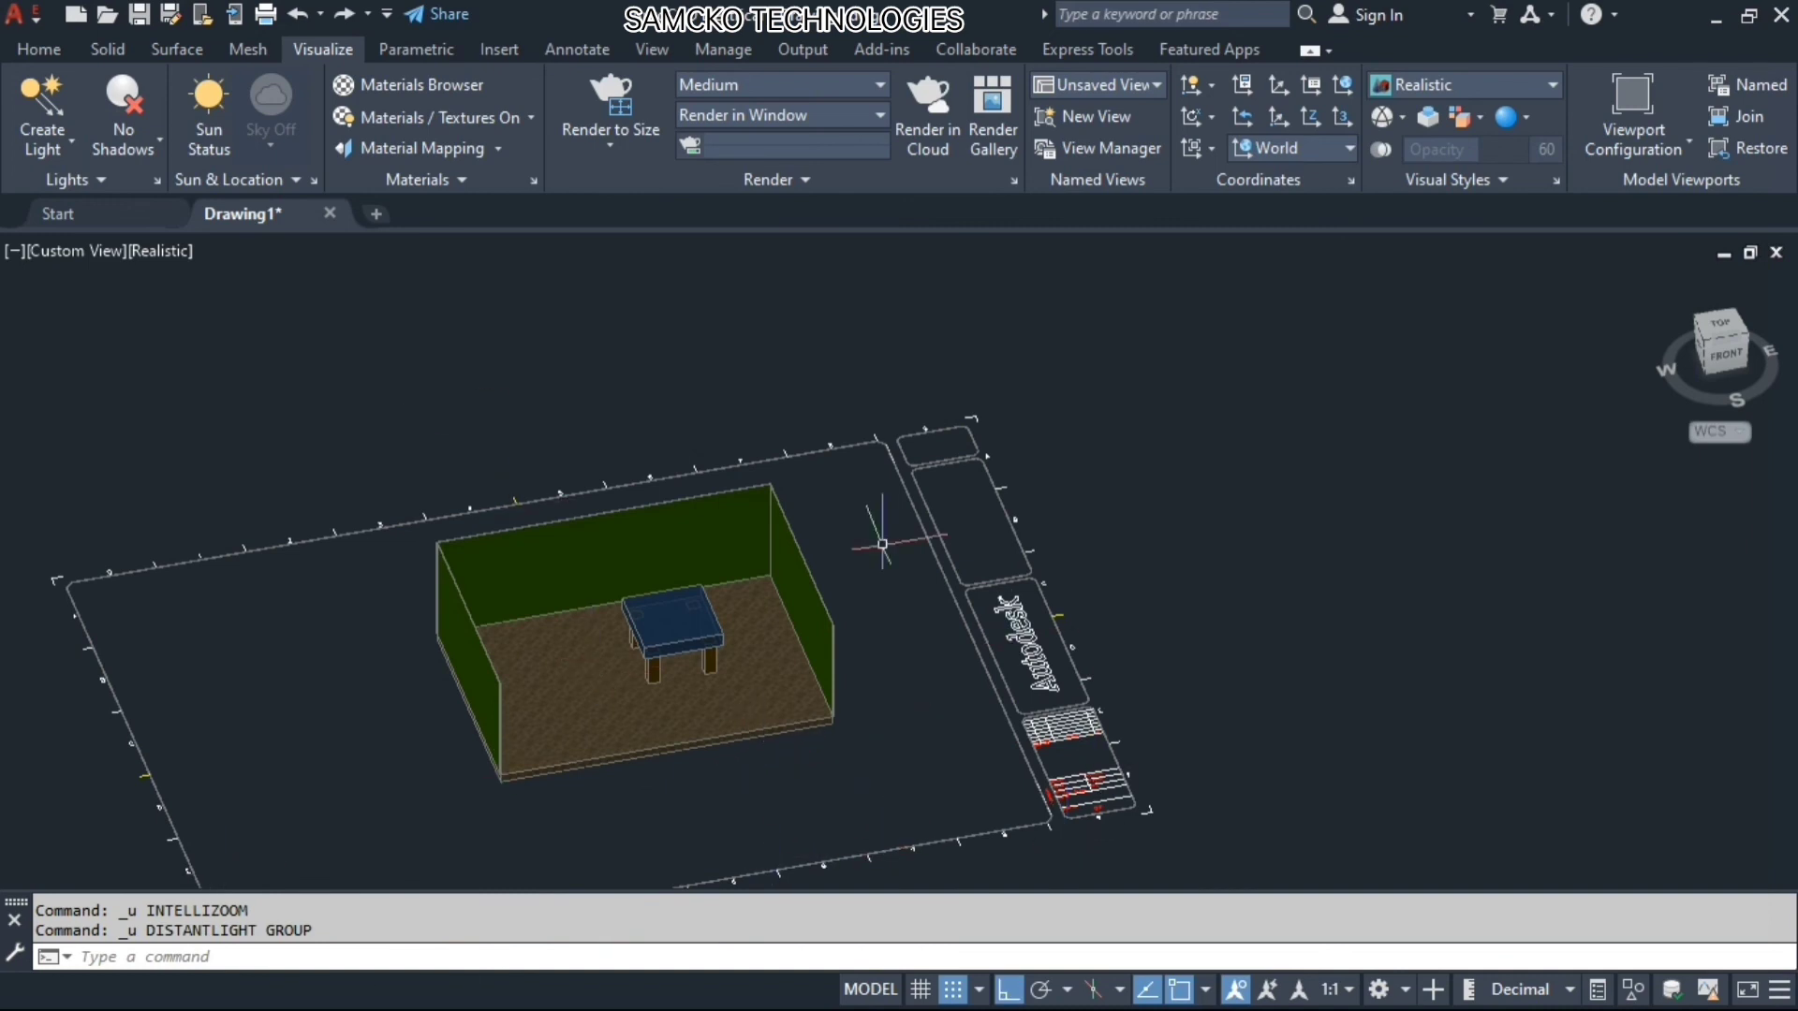
Open the choice of light types for creating another light
middle_drag(633, 734, 647, 663)
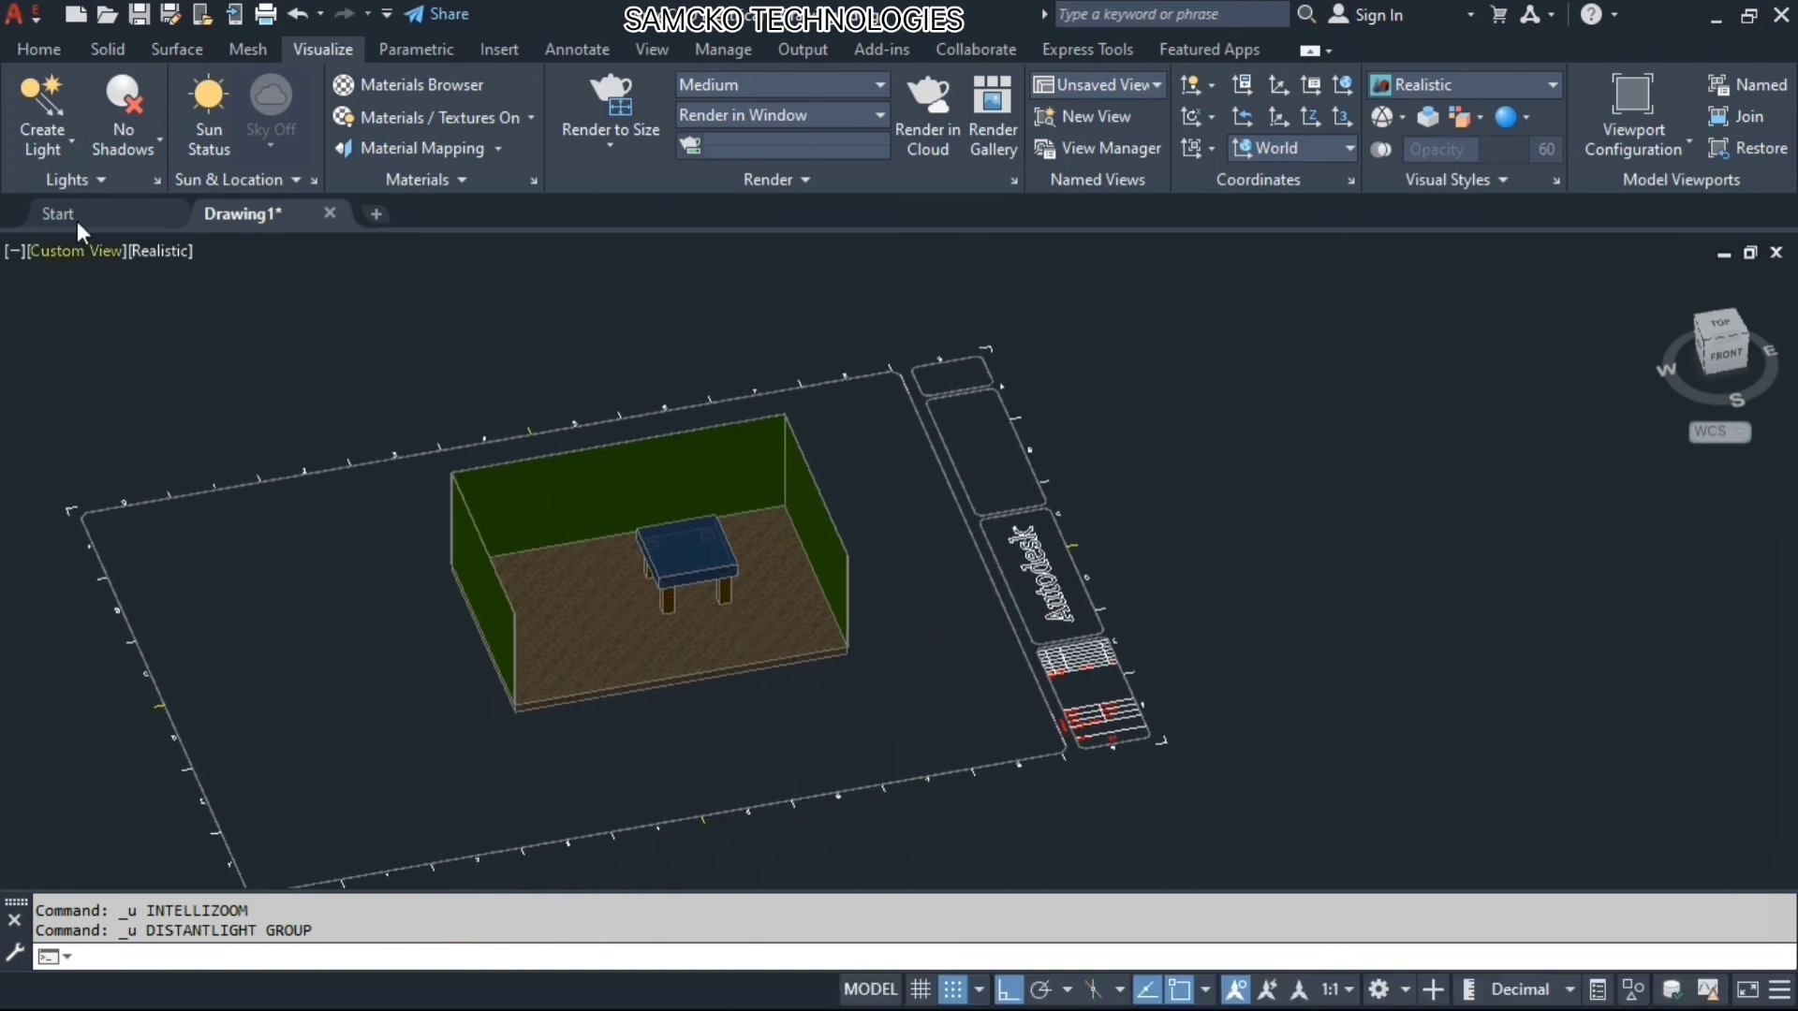
click(62, 145)
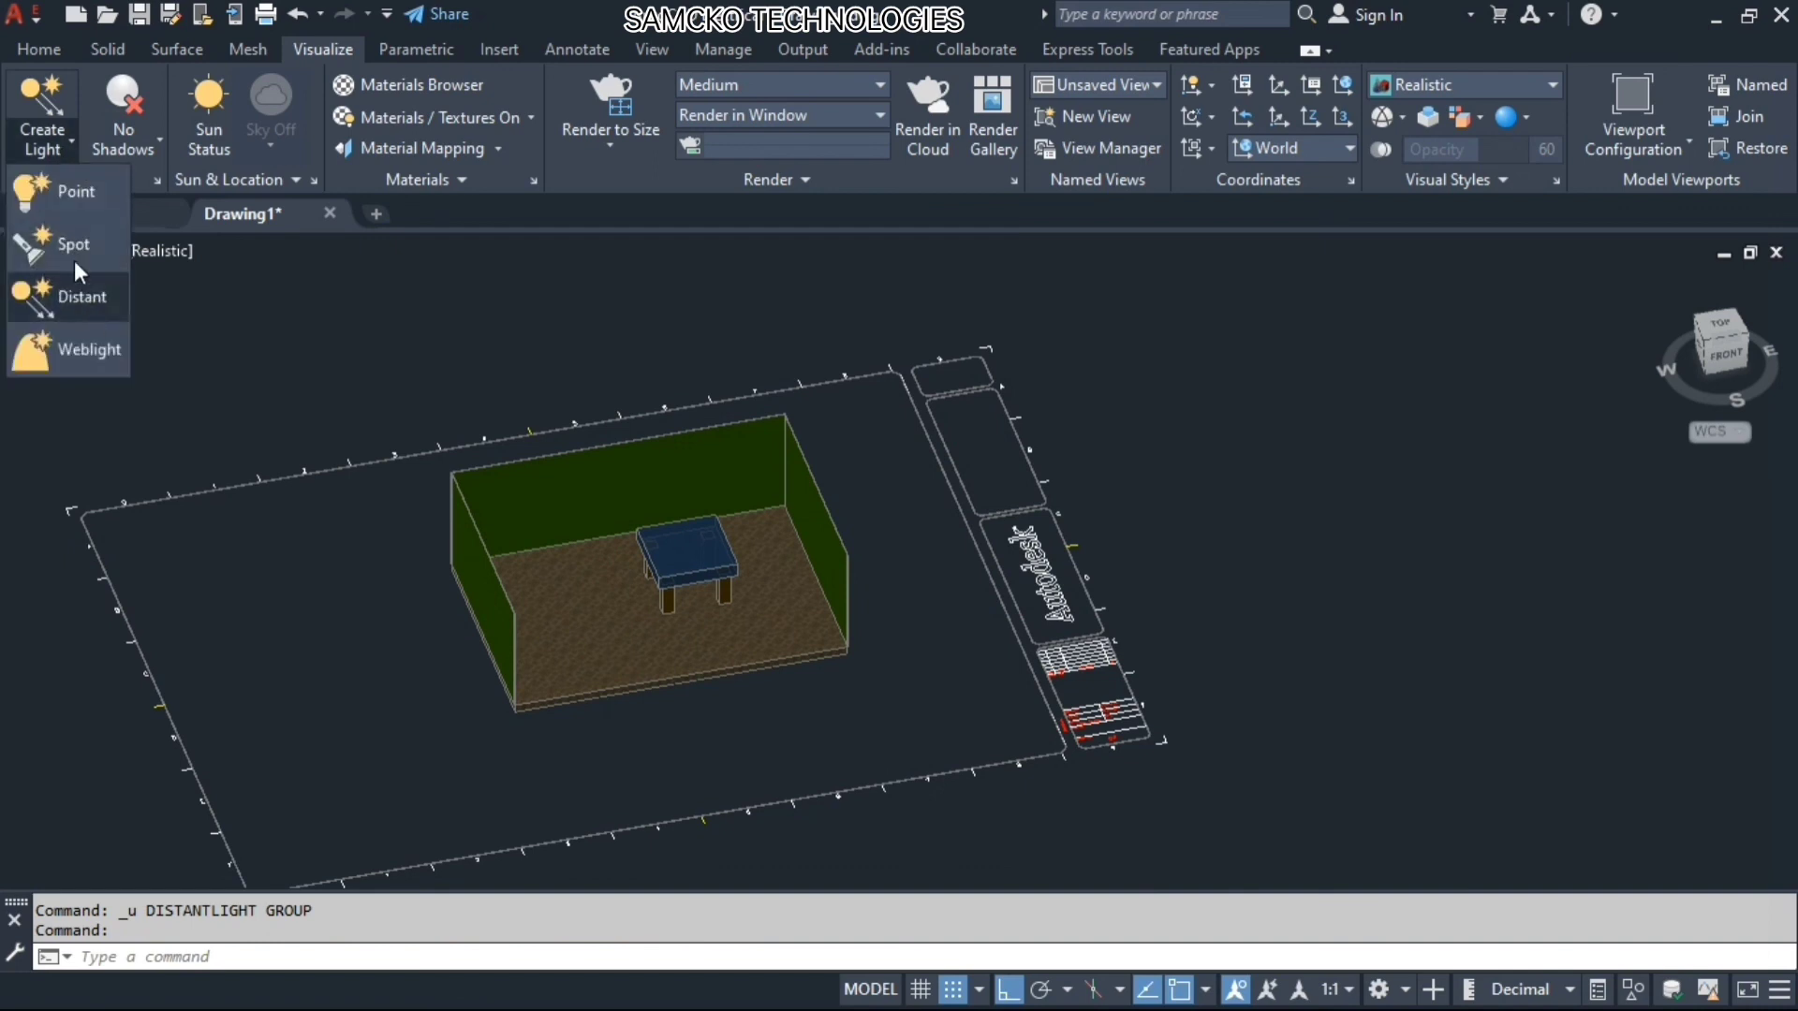